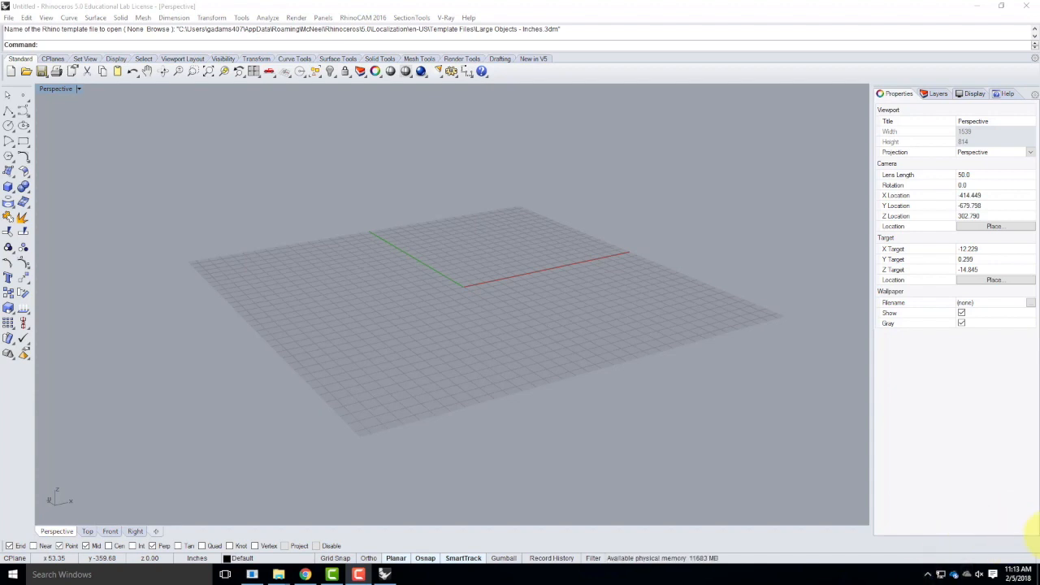
In the Chrome browser, open the Exercise 205 page from the Spring 2018 exercises on Digital Tools For Designers & Architects.
right_drag(530, 326, 483, 383)
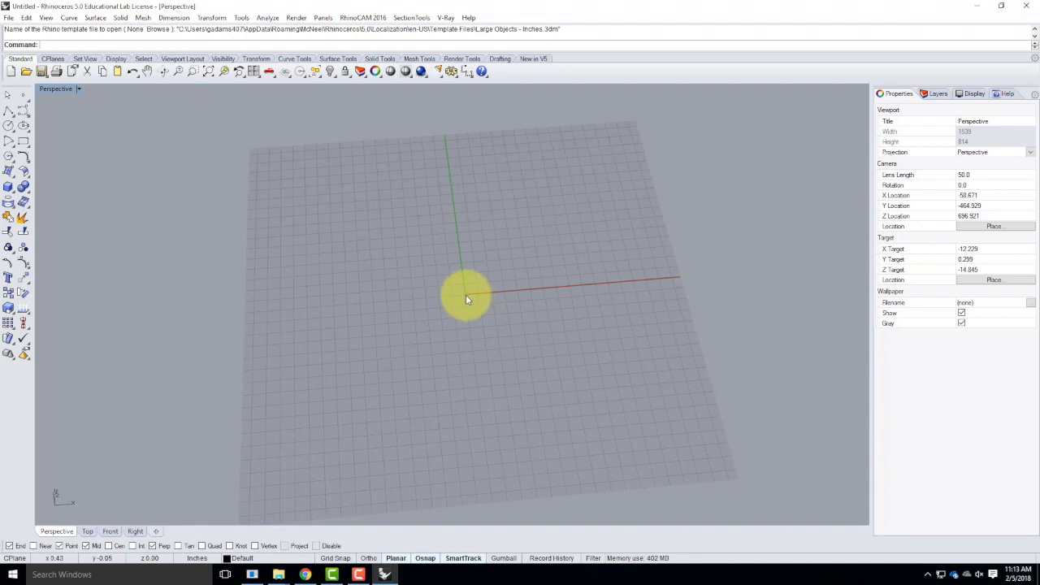
click(305, 575)
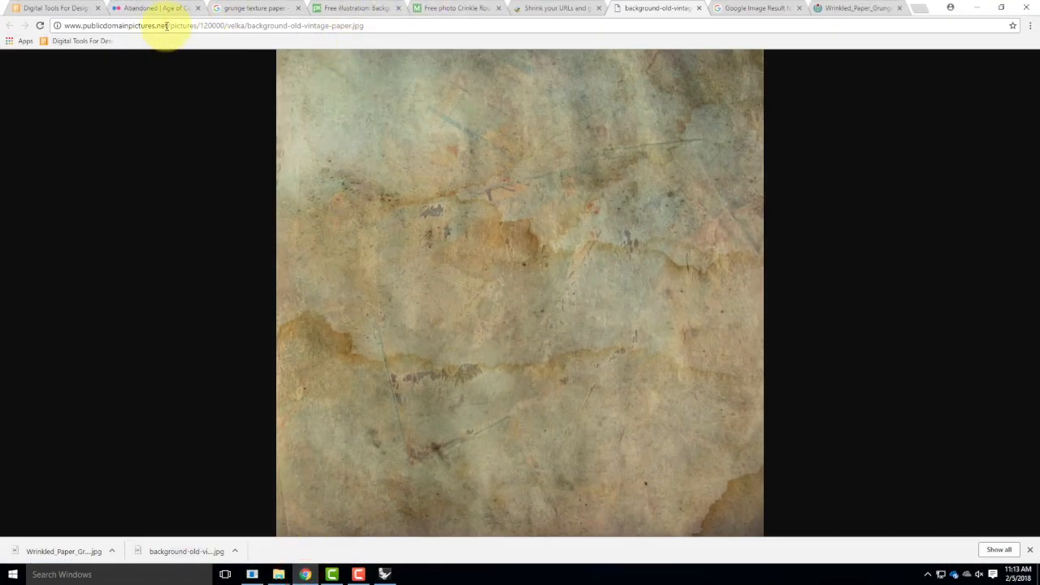
click(64, 42)
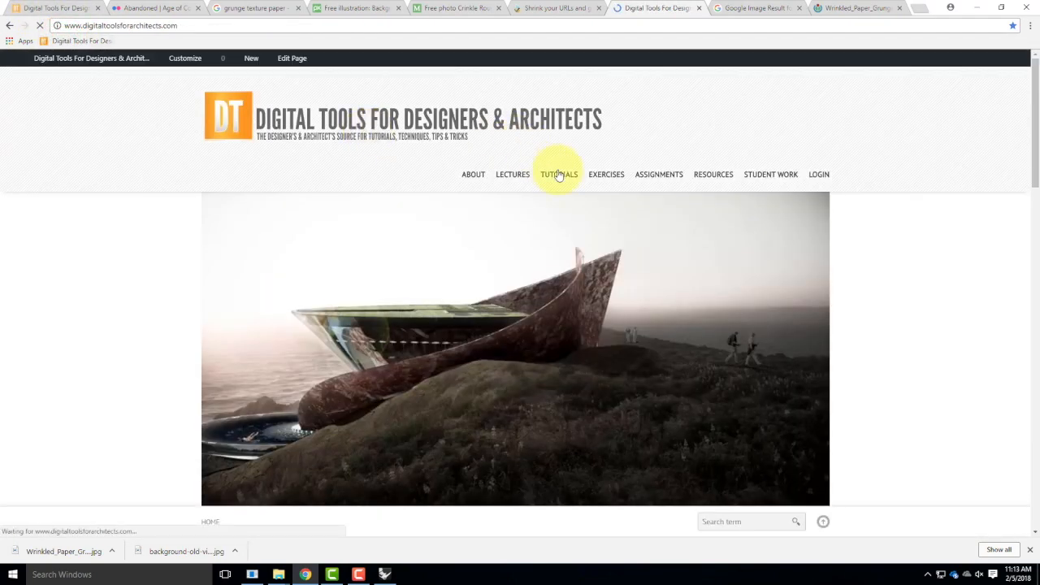
mouse_move(606, 175)
mouse_move(661, 216)
click(528, 217)
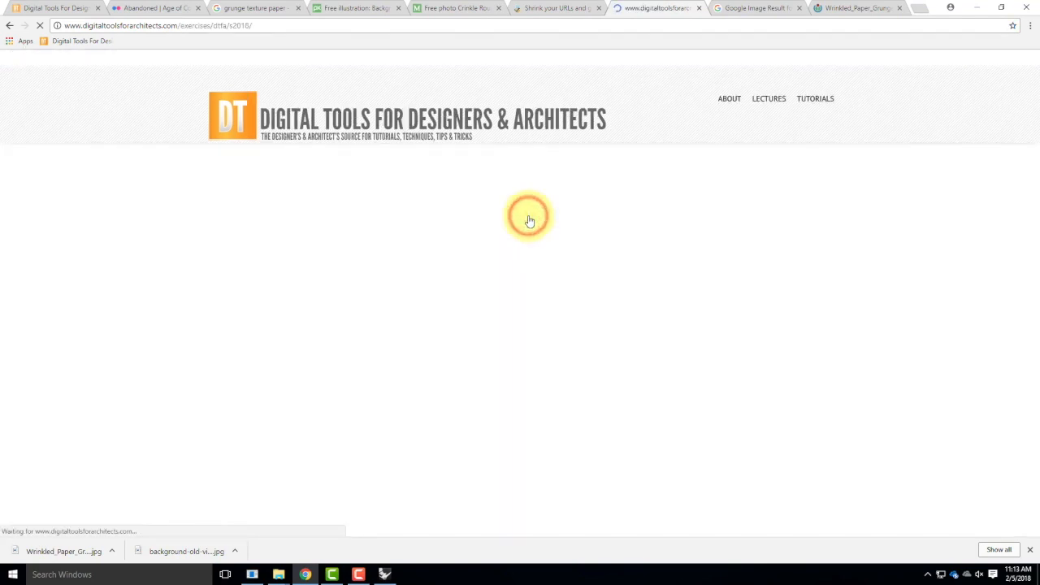
click(659, 441)
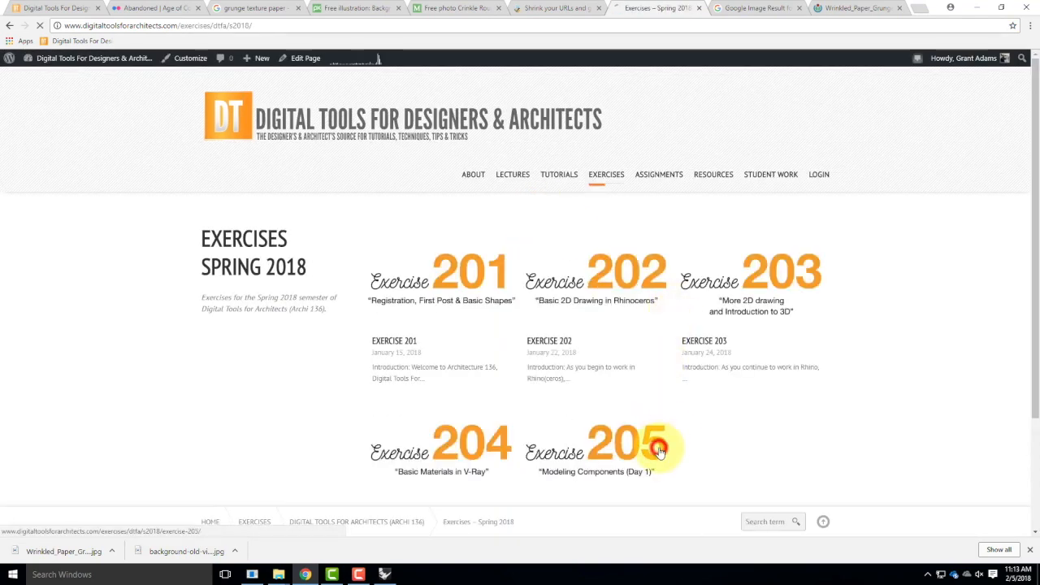
Examine the bridge cross-section drawing and its dimensions on the Exercise 205 page and in its PDF handout, and return to Rhinoceros.
scroll(590, 390, down, 2)
scroll(591, 388, down, 4)
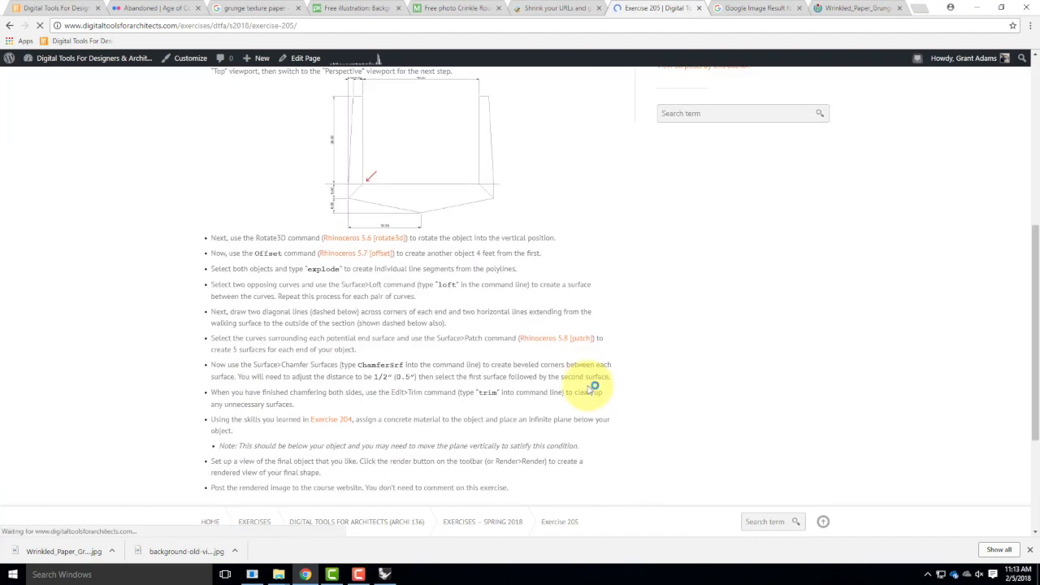
scroll(418, 278, up, 3)
click(417, 279)
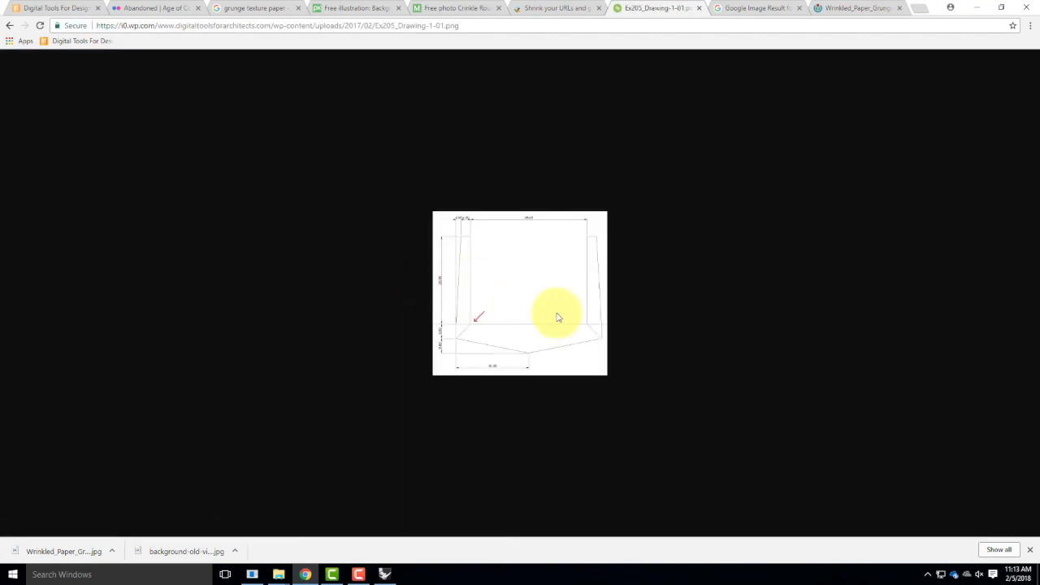
click(511, 300)
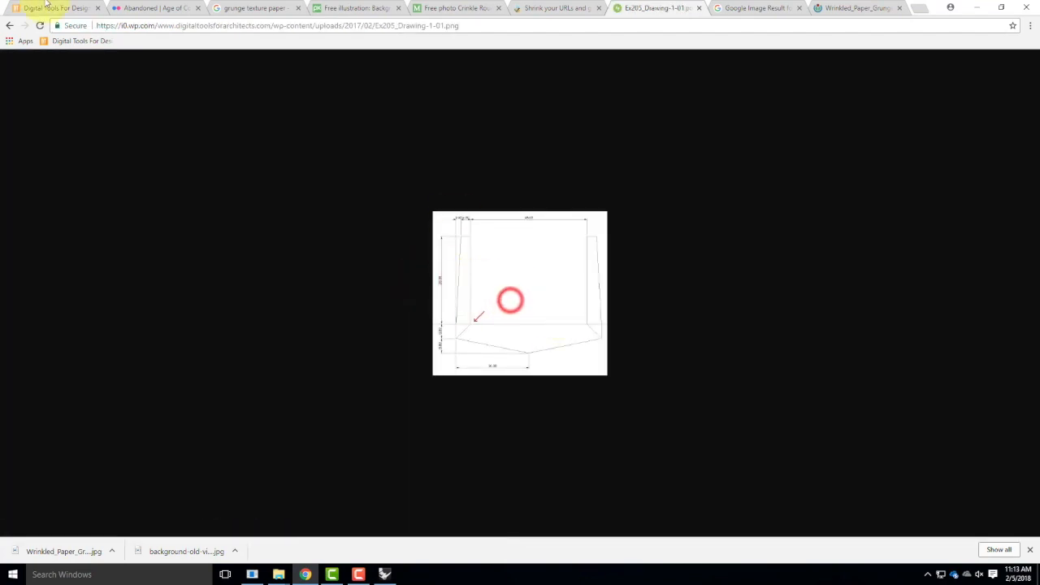
click(9, 26)
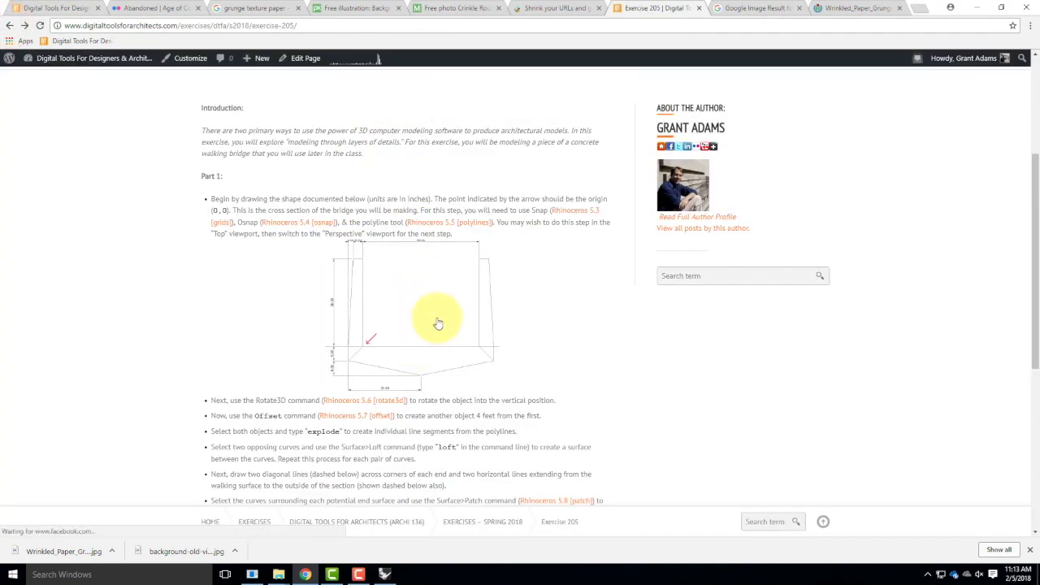
scroll(436, 320, down, 3)
click(337, 430)
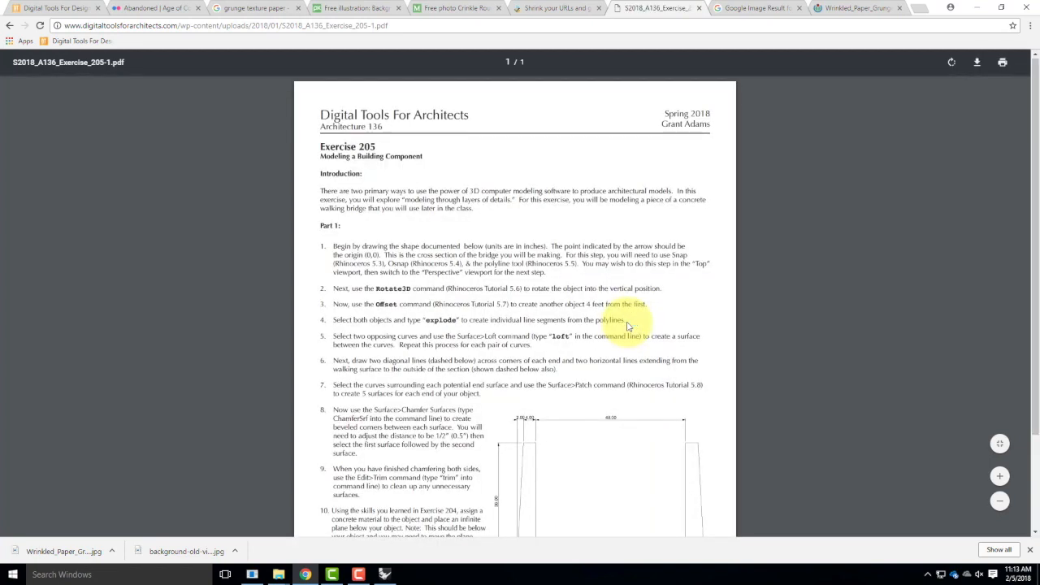
scroll(627, 325, down, 3)
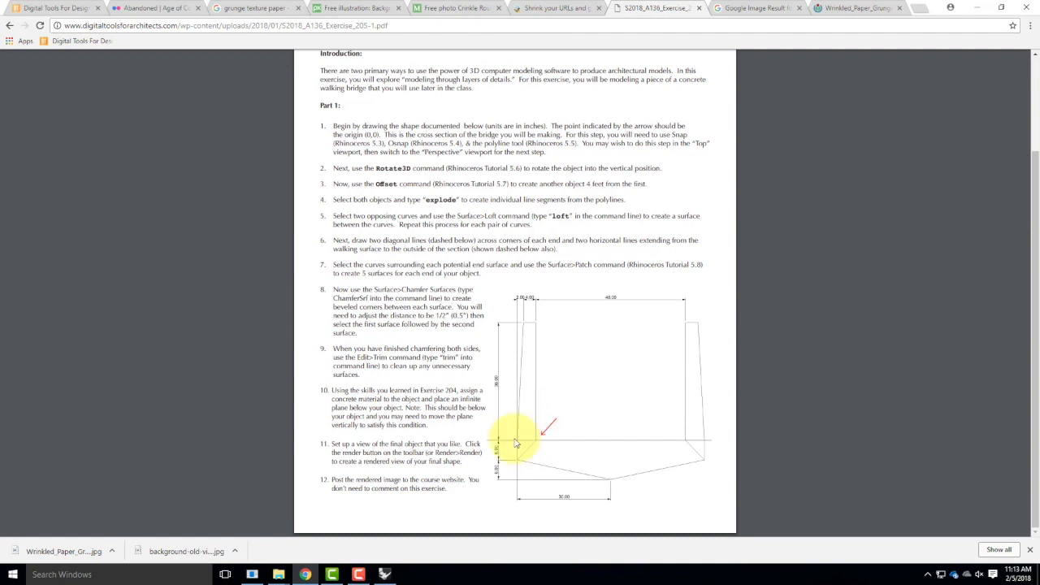
click(975, 7)
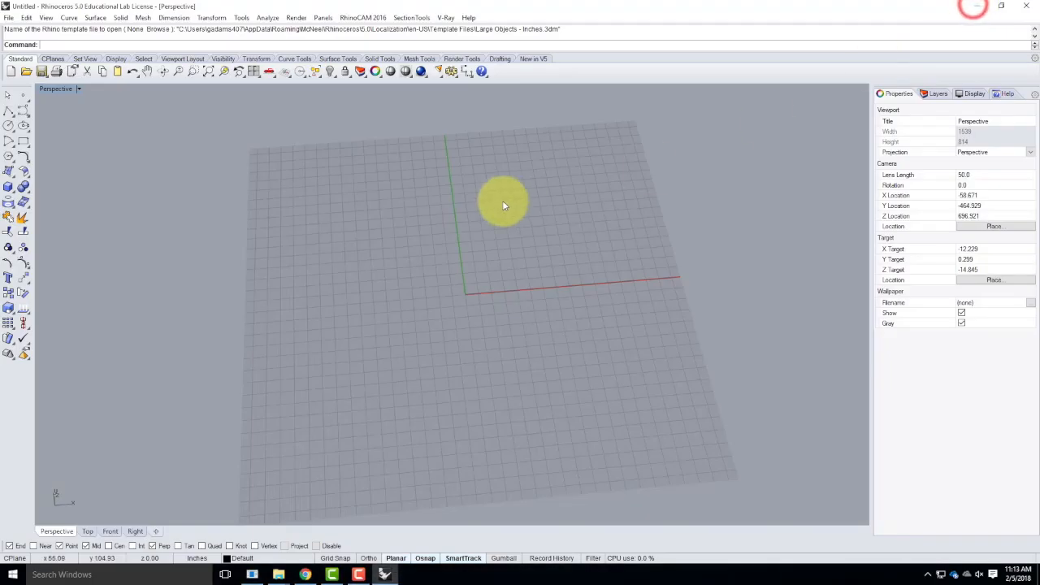
Start a polyline at the origin 0,0 and, with Ortho on, draw a 36-inch segment along the positive Y axis.
click(11, 111)
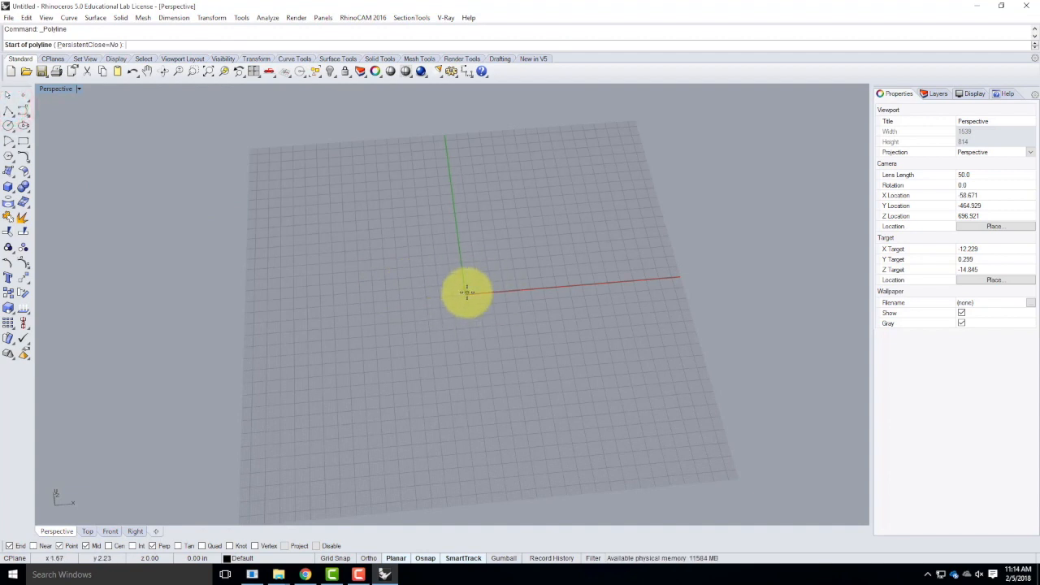
text(0,0)
key(Return)
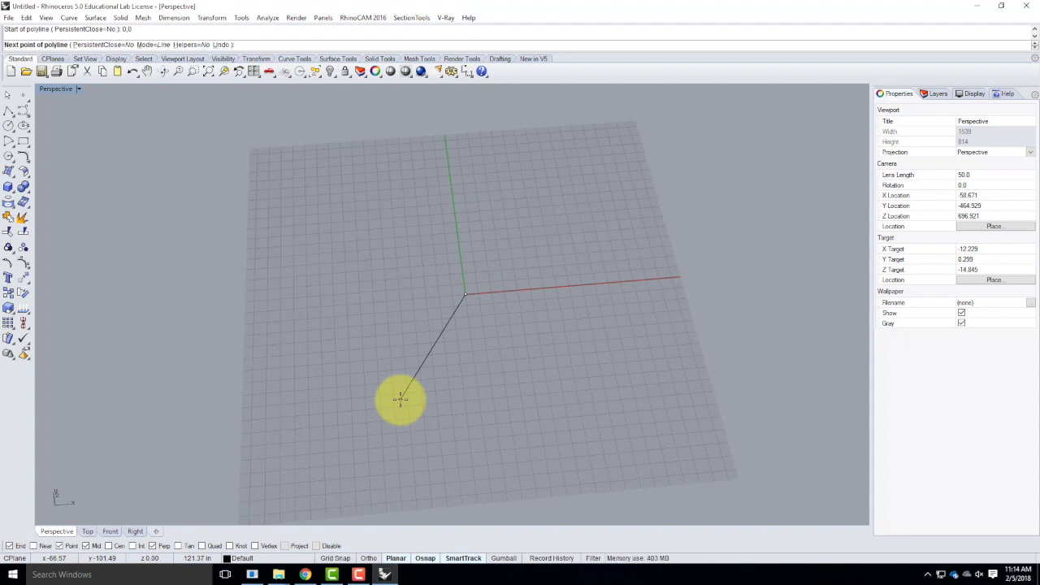
click(370, 558)
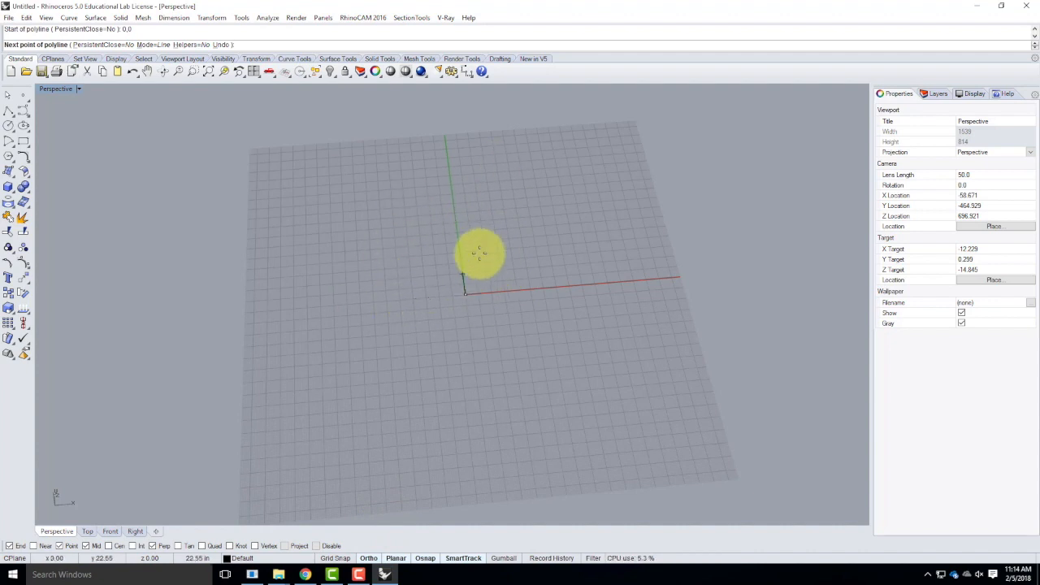
text(36)
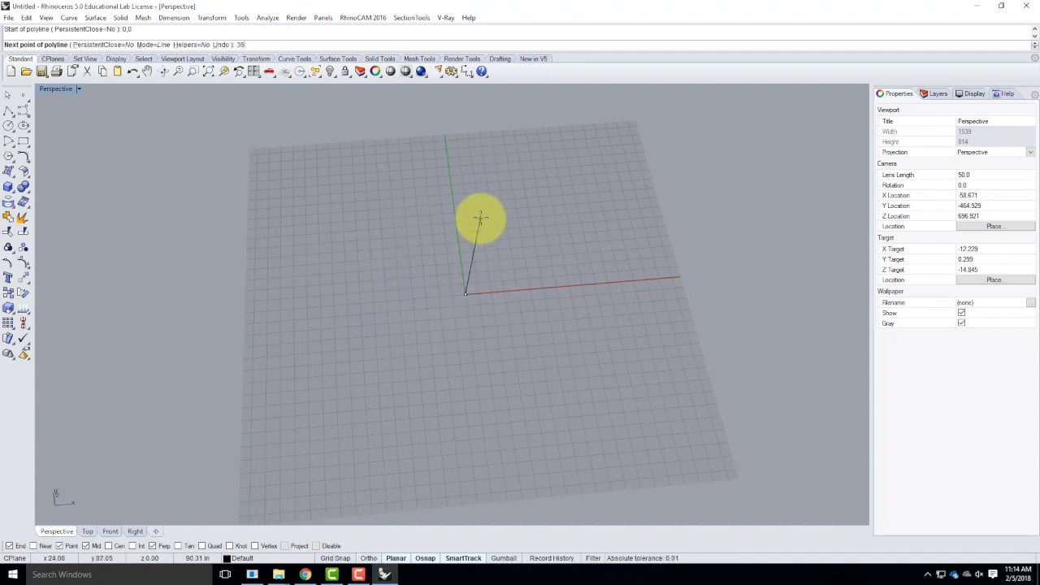
key(Return)
click(476, 213)
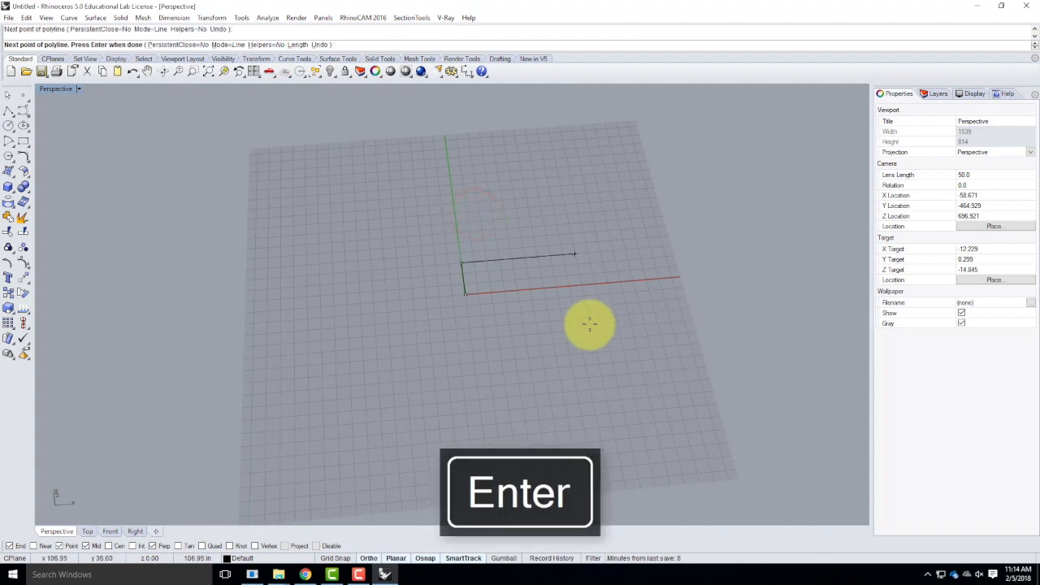
Continue the polyline 4" in the negative X direction and to the relative point @-2",-36", and finish it.
scroll(447, 260, up, 3)
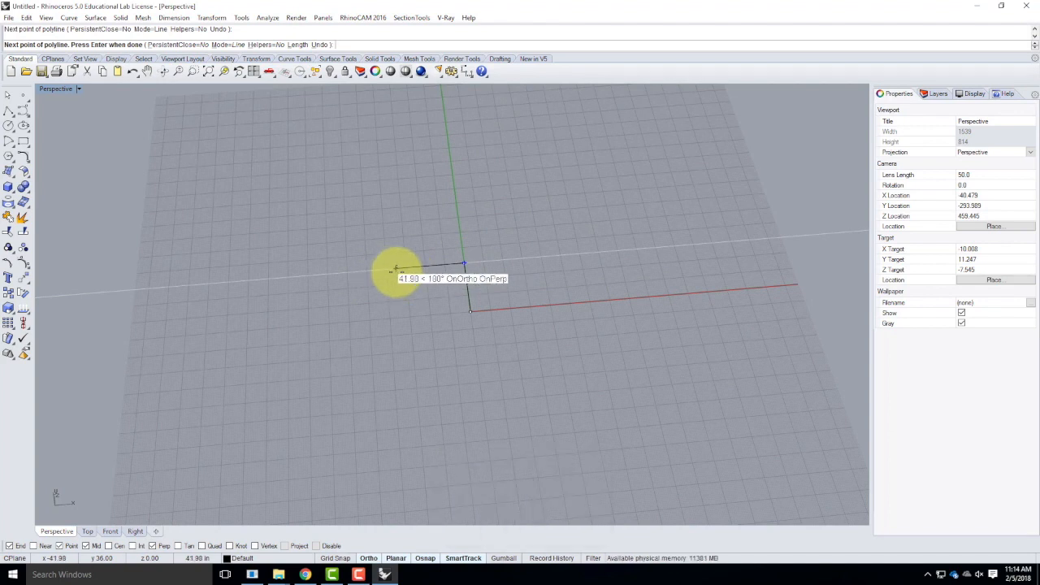
text(4")
key(Return)
scroll(441, 312, up, 10)
scroll(429, 300, down, 2)
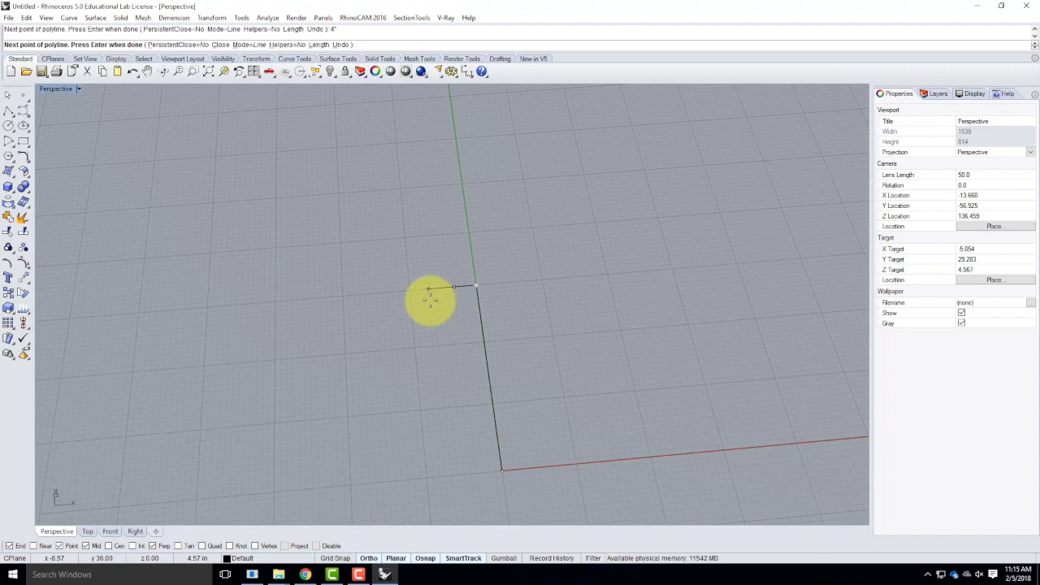
text(@-2",-36")
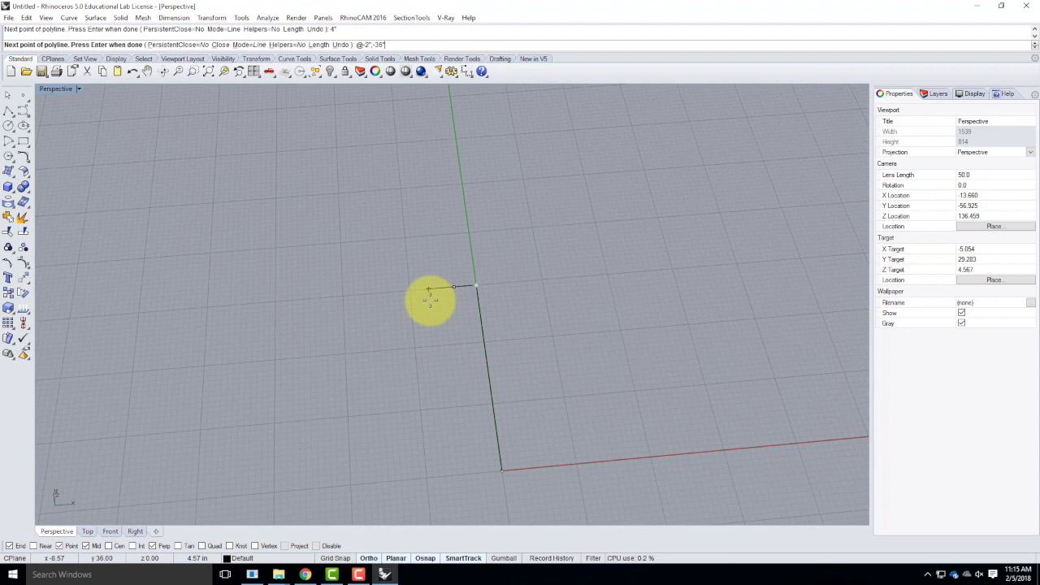
key(Return)
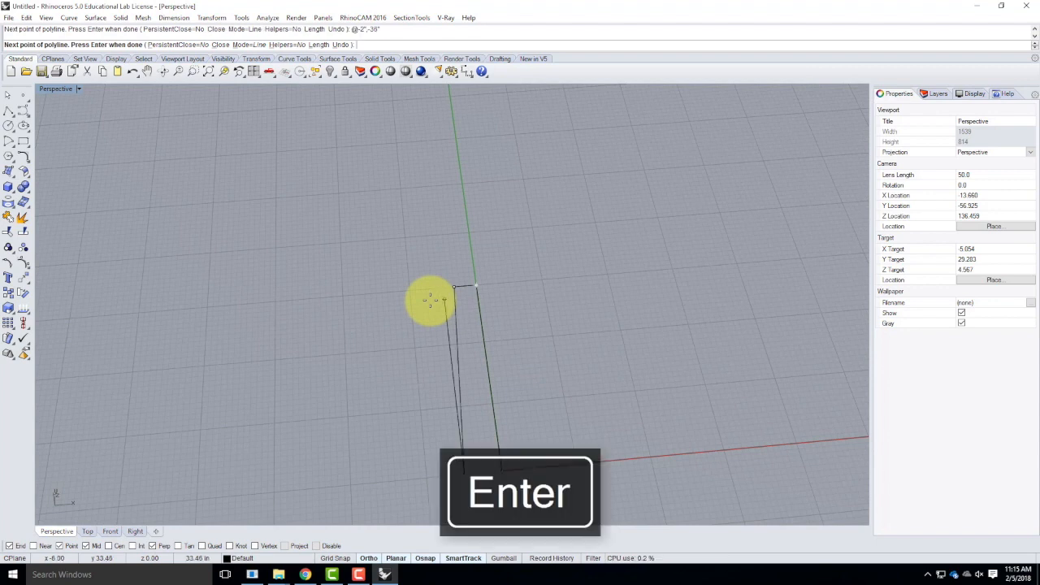
key(Return)
Draw a reference polyline in the empty area beside the profile, 36 inches in negative Y and 2" in negative X.
click(9, 109)
click(323, 310)
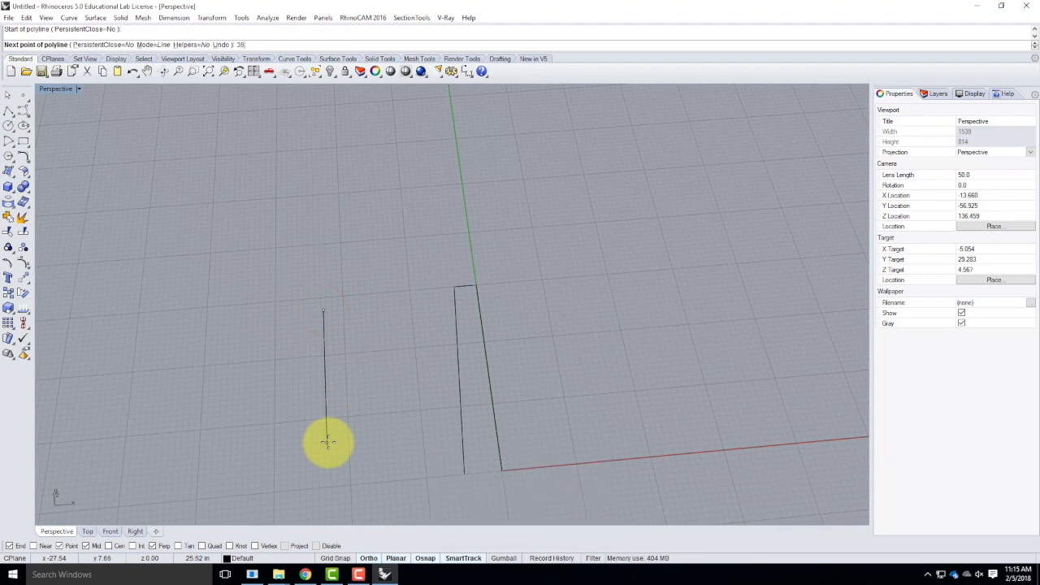
key(Return)
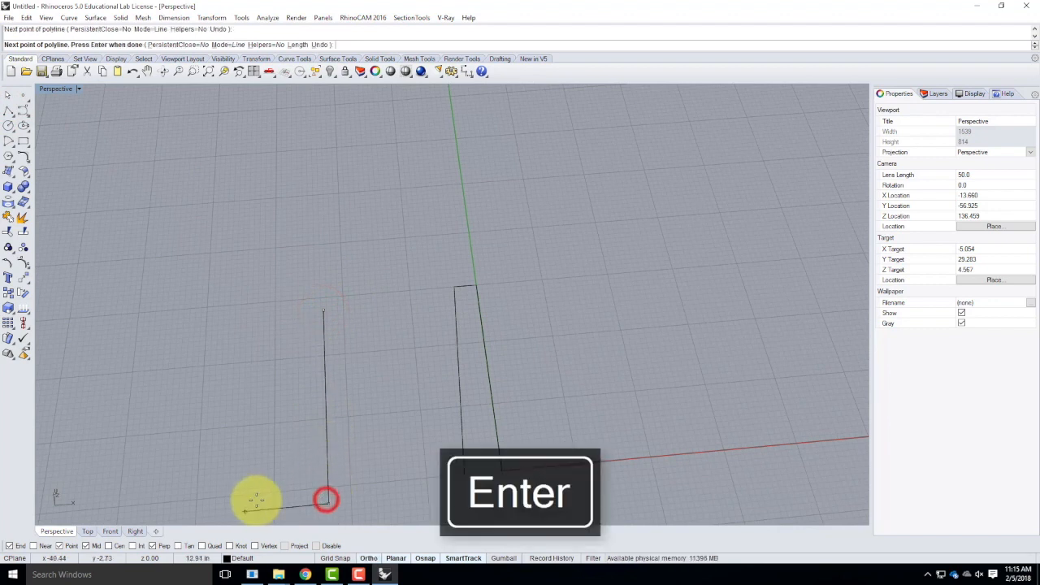
text(2")
key(Return)
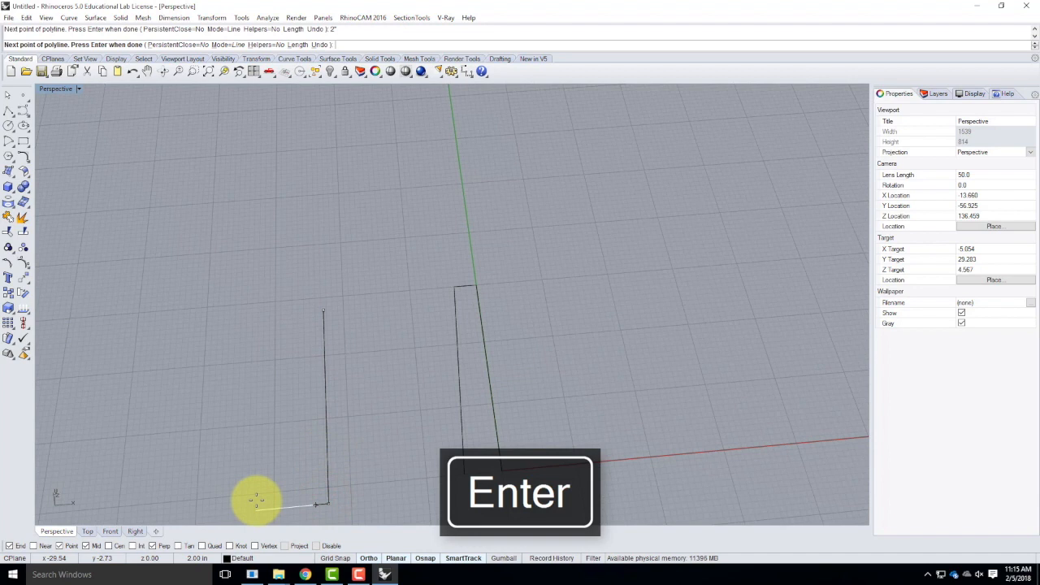
click(257, 502)
key(Return)
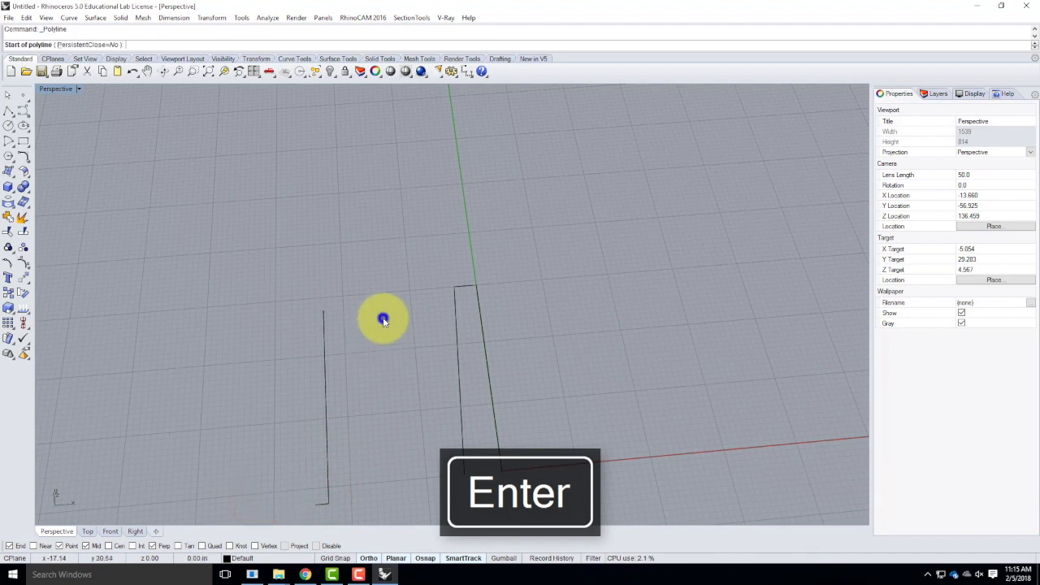
Close the reference triangle with a sloped line between its open ends, and delete the whole triangle.
right_click(383, 319)
click(323, 309)
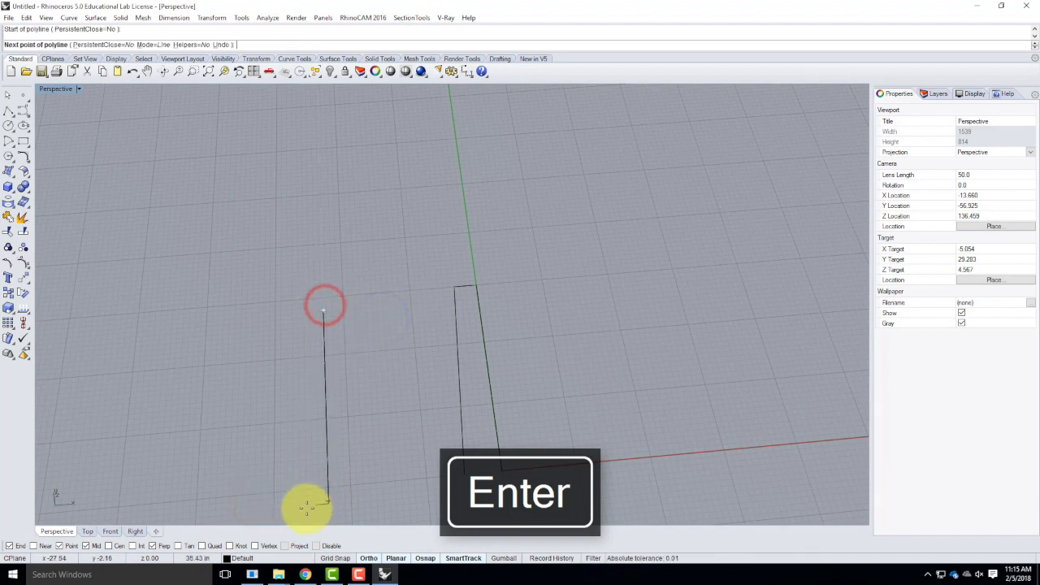
click(311, 503)
key(shift+Return)
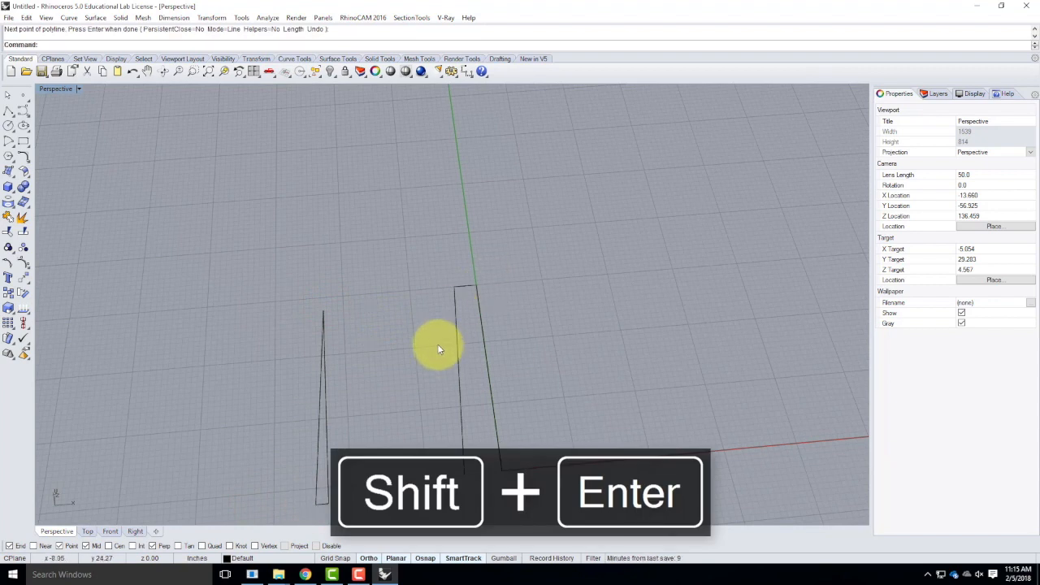
click(347, 508)
key(Delete)
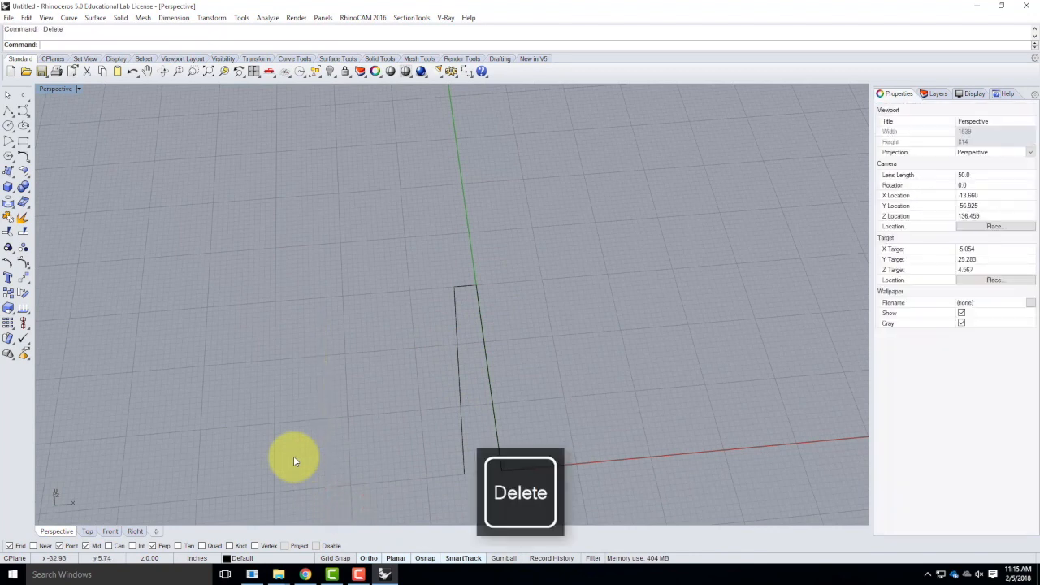
click(9, 111)
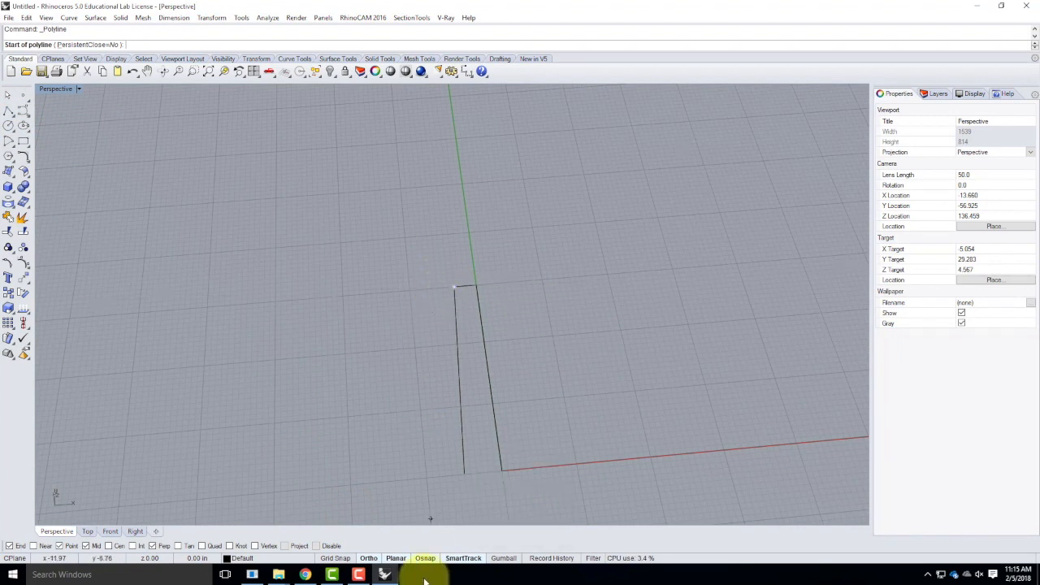
click(466, 475)
scroll(413, 374, down, 3)
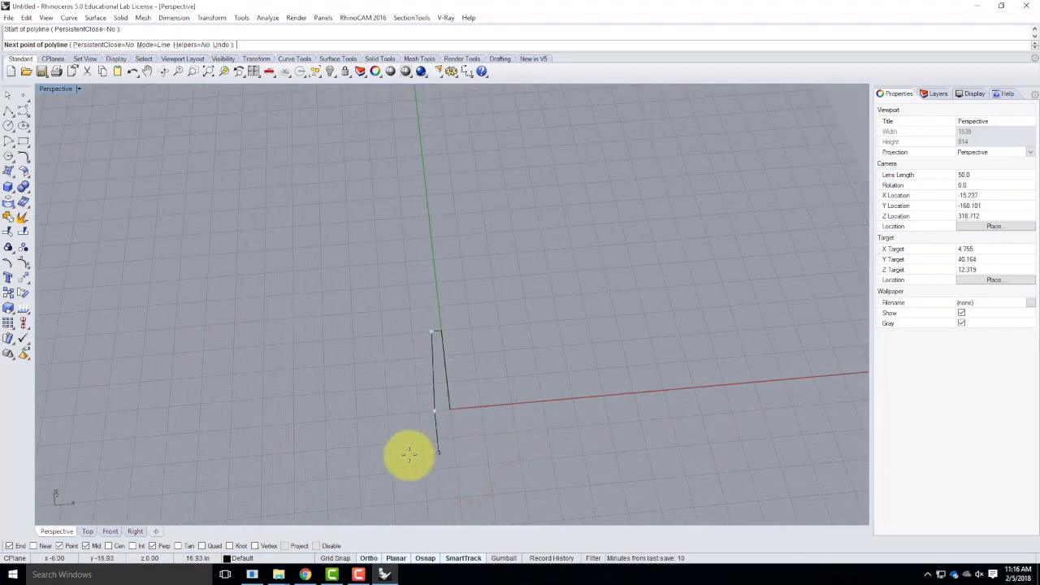
scroll(457, 439, up, 2)
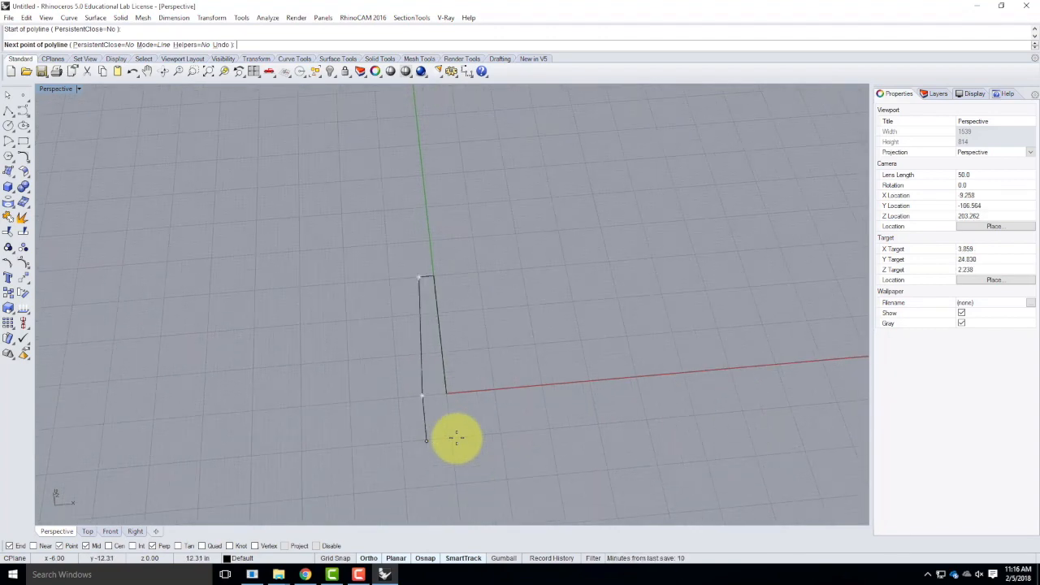
text(-6)
key(Return)
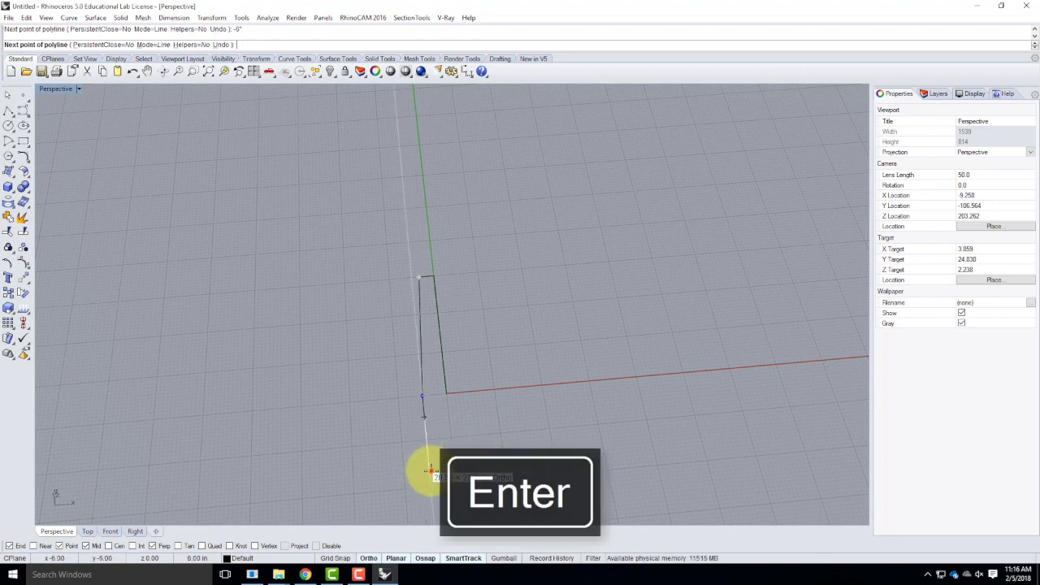
click(426, 470)
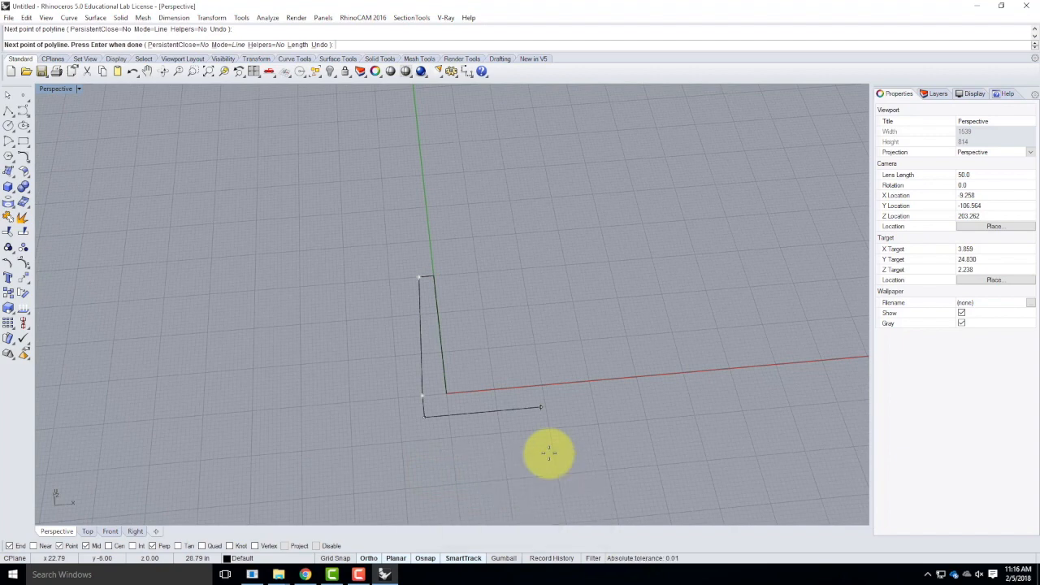
text(@30,-6")
key(shift+Return)
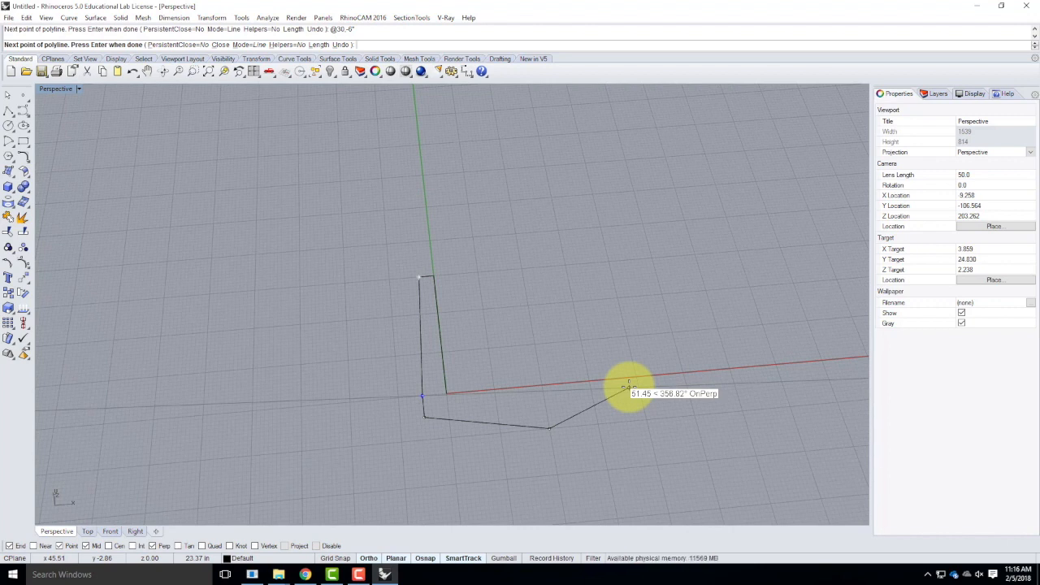
key(Escape)
Abandon the running polyline and delete the earlier open profile curve at the origin.
click(685, 467)
click(436, 331)
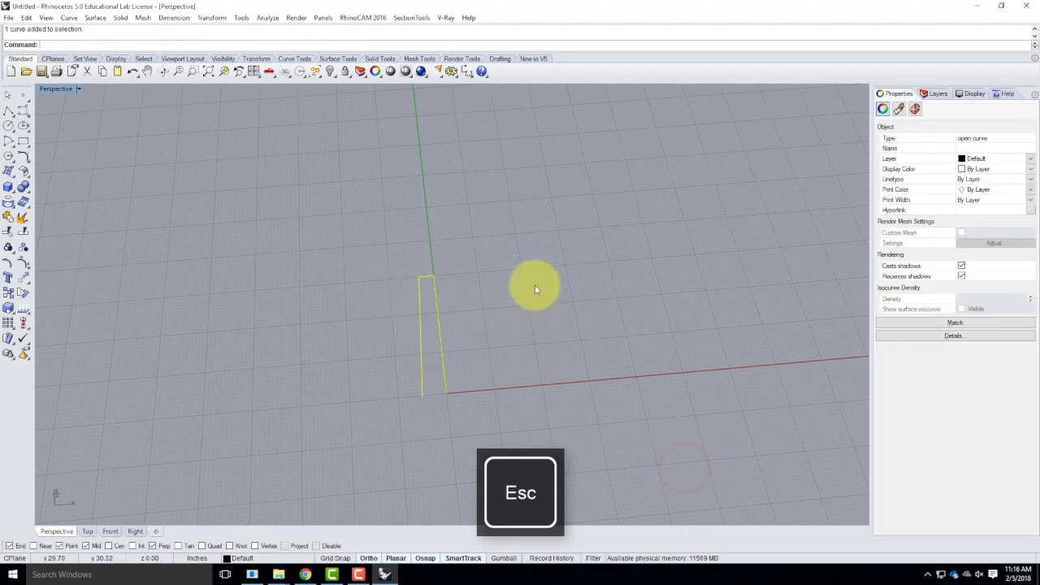
key(Delete)
Start a new polyline at 0,0 and draw its first segment 36 inches in the positive Y direction.
click(8, 110)
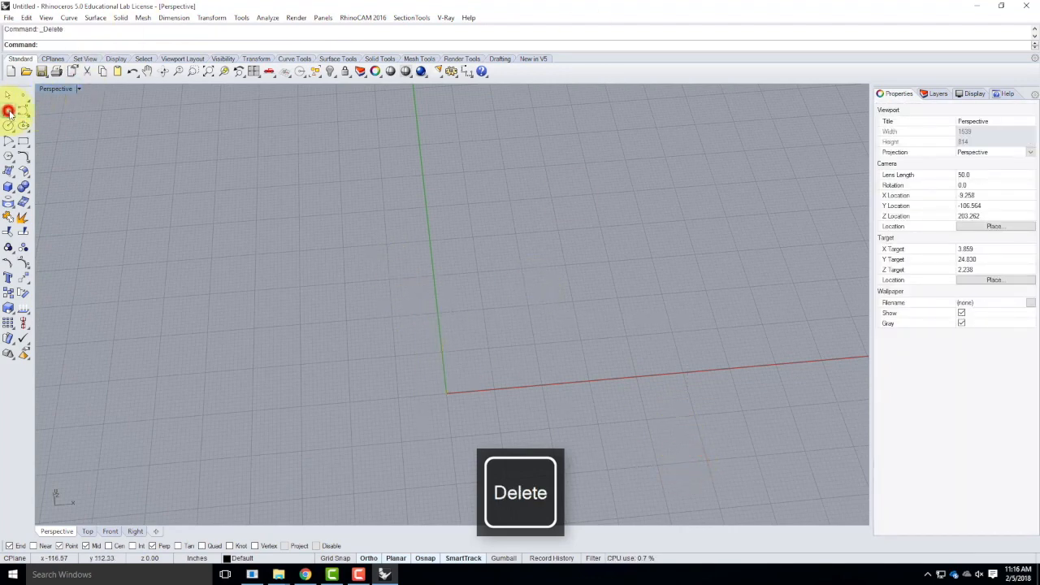
text(0,0)
key(Return)
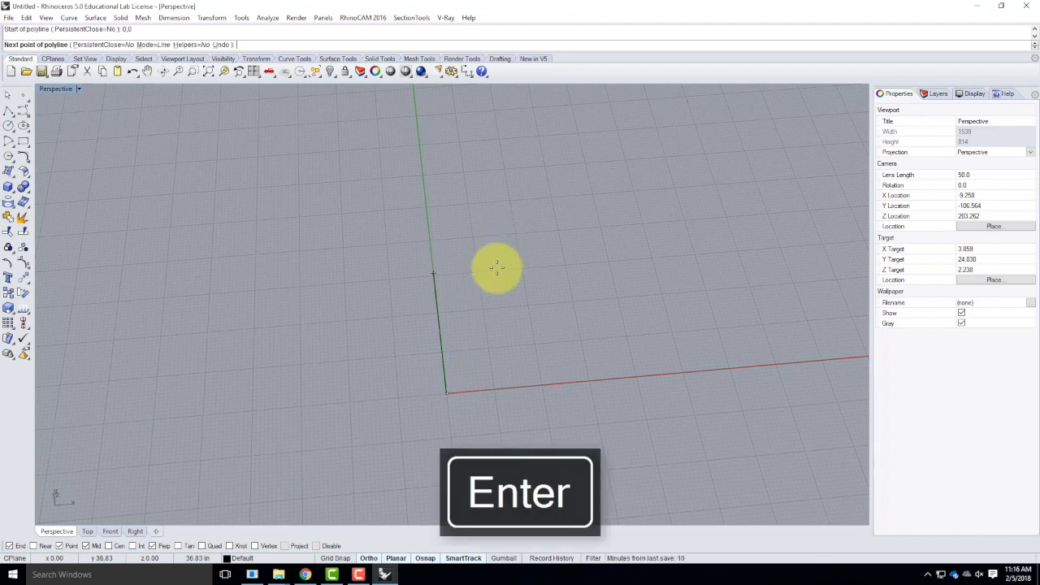
text(36)
key(Return)
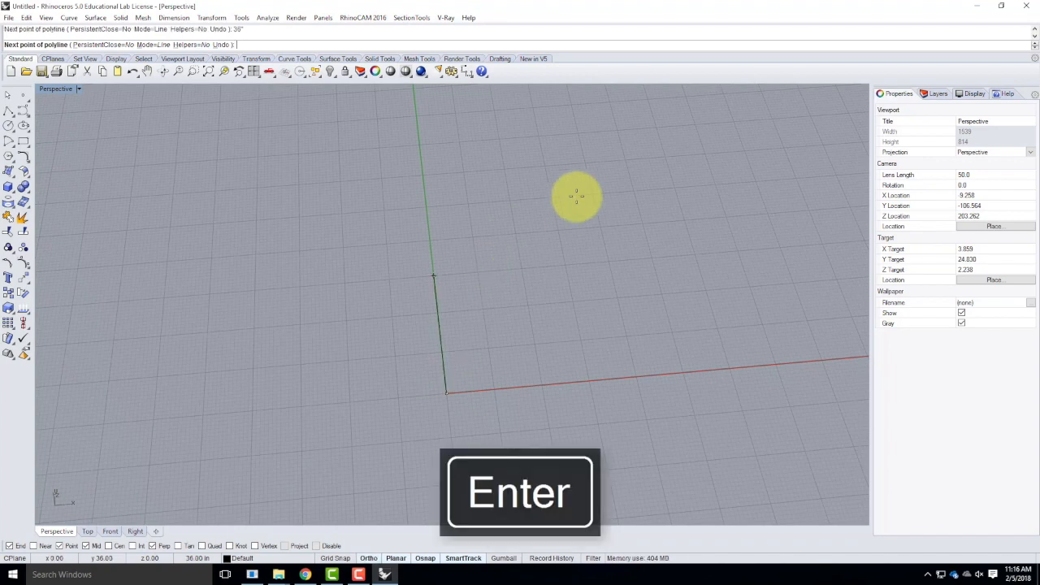
click(516, 203)
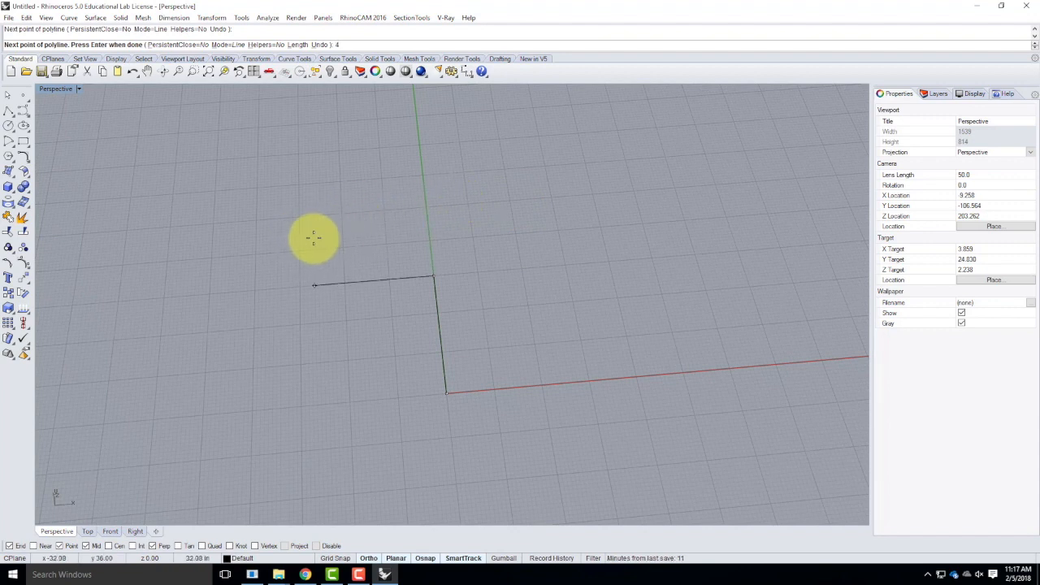
Continue the polyline 4 inches in the negative X direction and on to the relative point @-2,-36.
text(4")
key(Return)
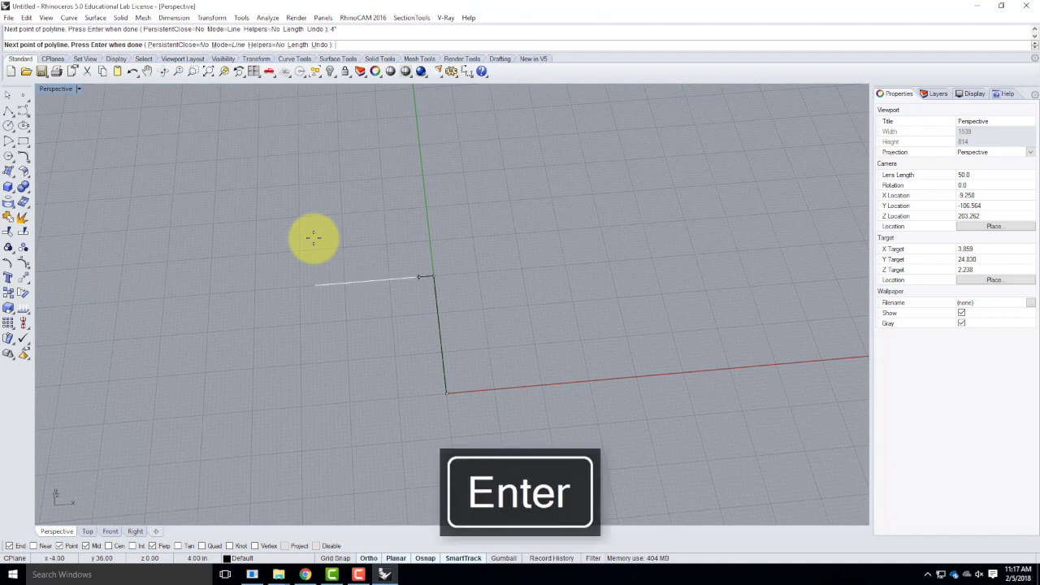
click(255, 247)
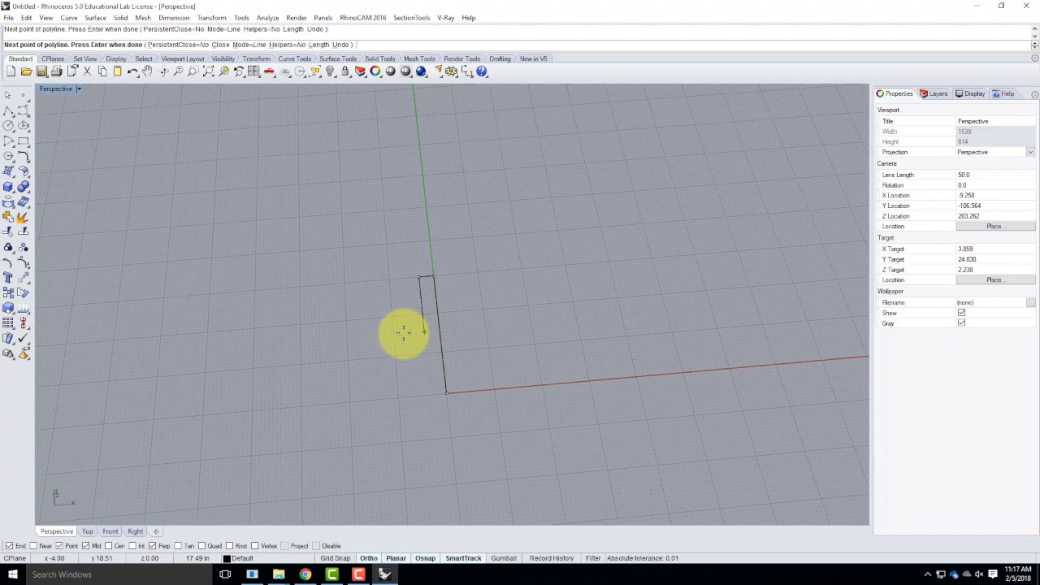
click(421, 278)
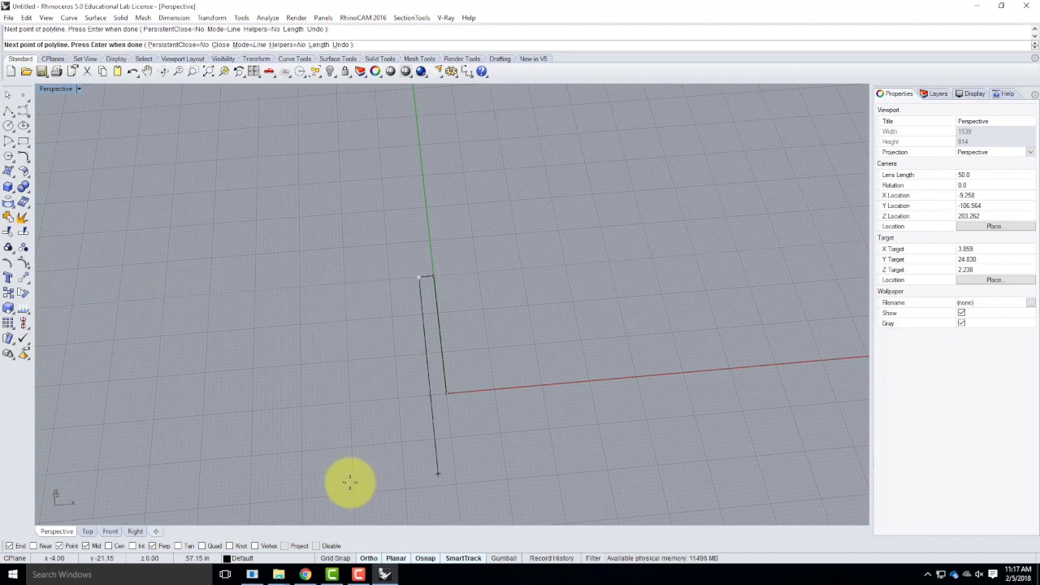
text(@-2,-36)
key(Return)
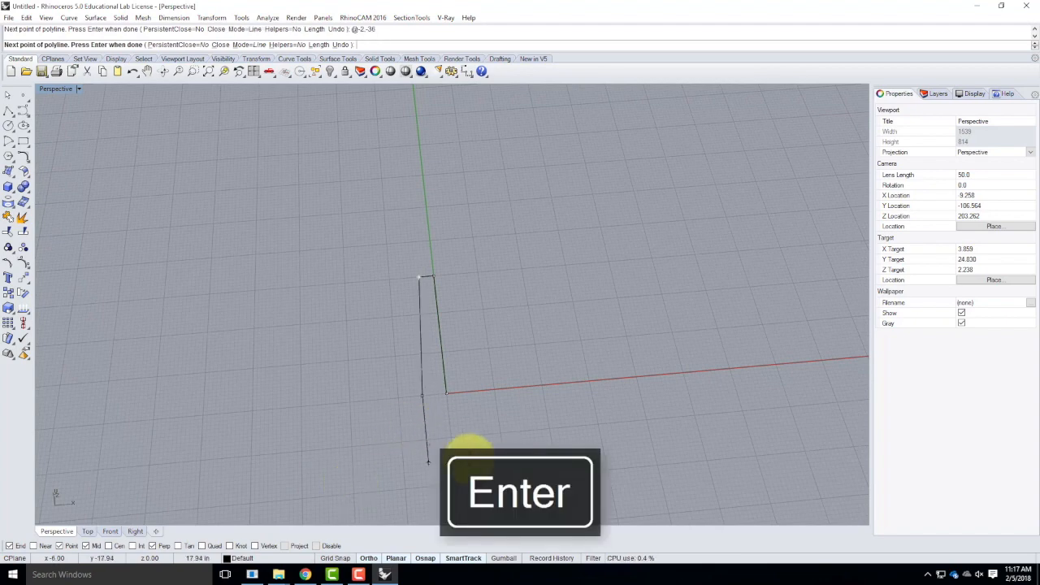
Extend the polyline 6 inches in the negative Y direction from the sloped side's lower end.
mouse_move(536, 445)
right_down()
mouse_move(580, 430)
mouse_move(642, 368)
mouse_move(499, 437)
mouse_move(523, 434)
right_up()
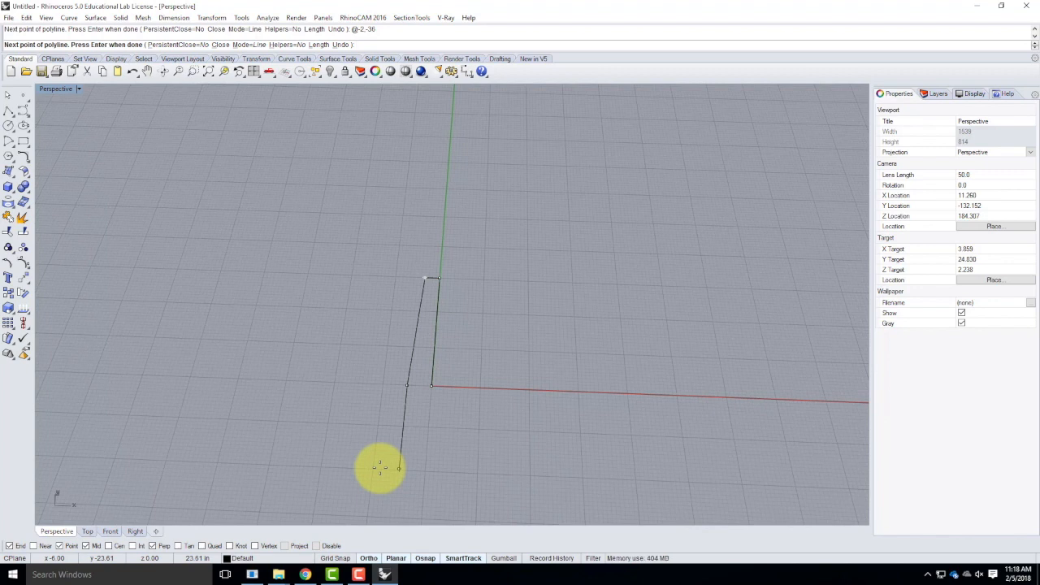
scroll(379, 467, down, 1)
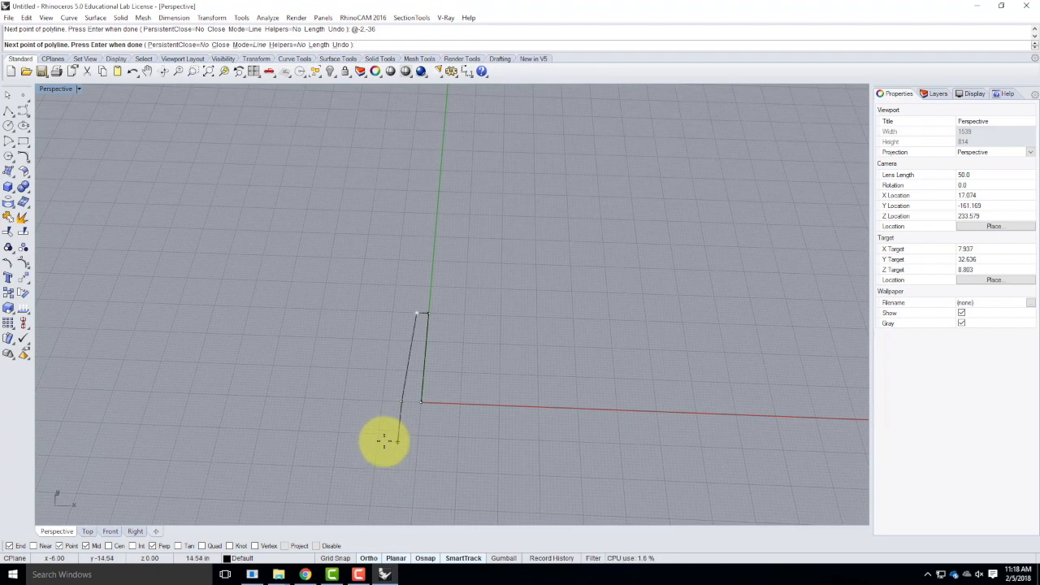
key(Return)
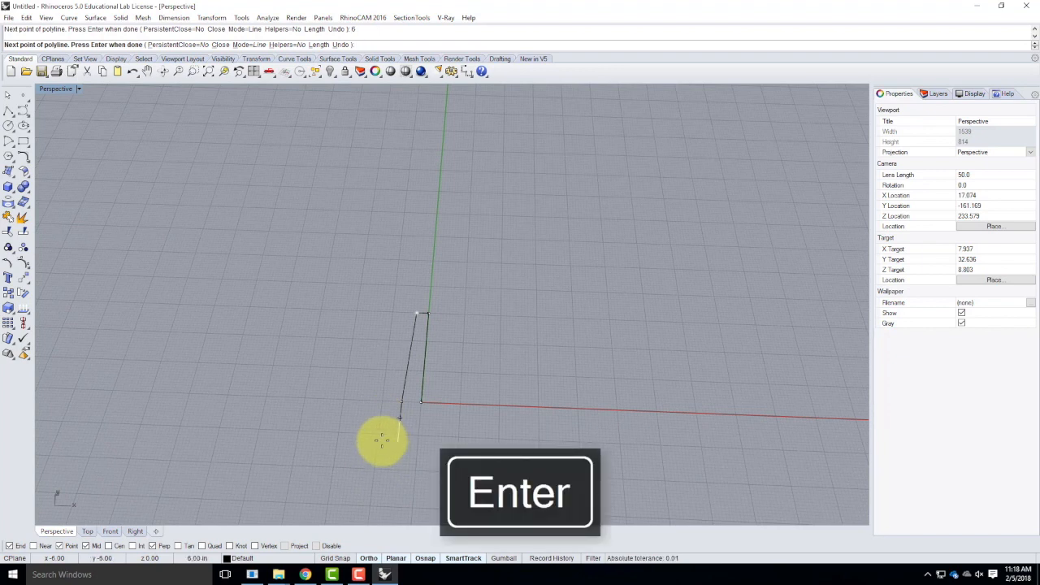
click(382, 440)
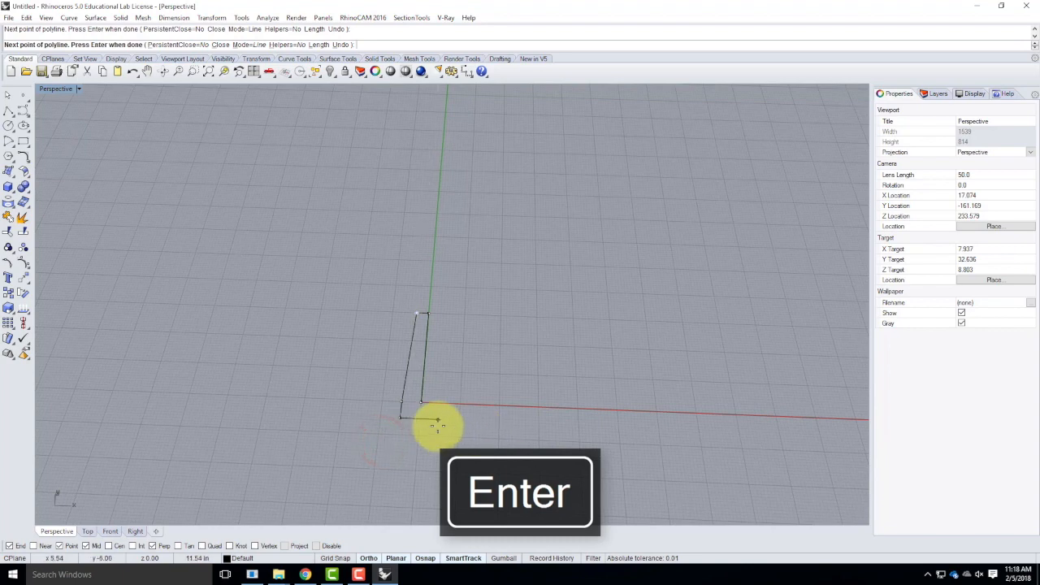
scroll(327, 385, down, 6)
scroll(399, 427, up, 8)
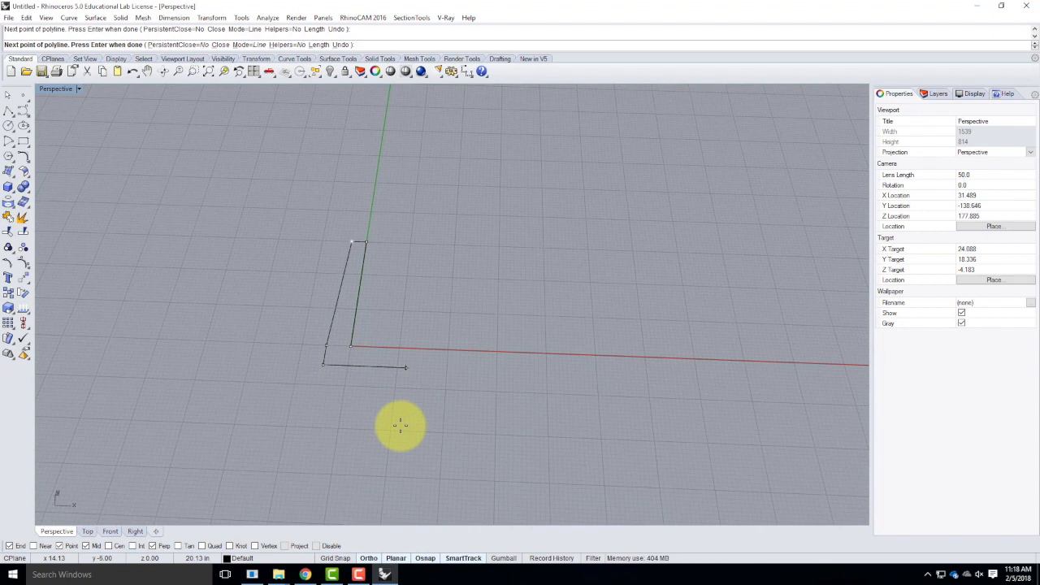
key(F8)
key(F8)
text(@30,-6)
key(Return)
scroll(270, 484, down, 3)
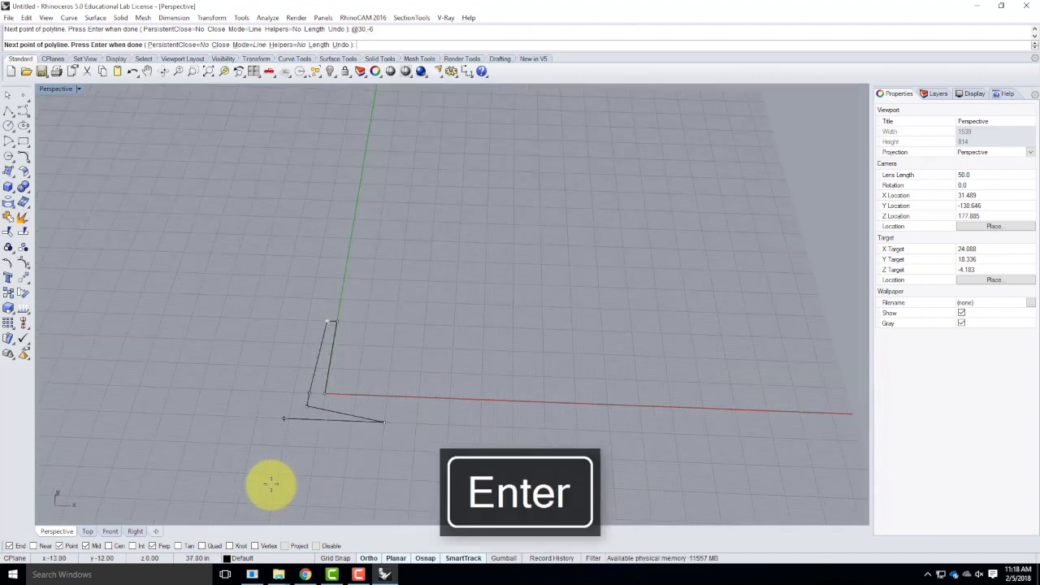
scroll(397, 470, up, 3)
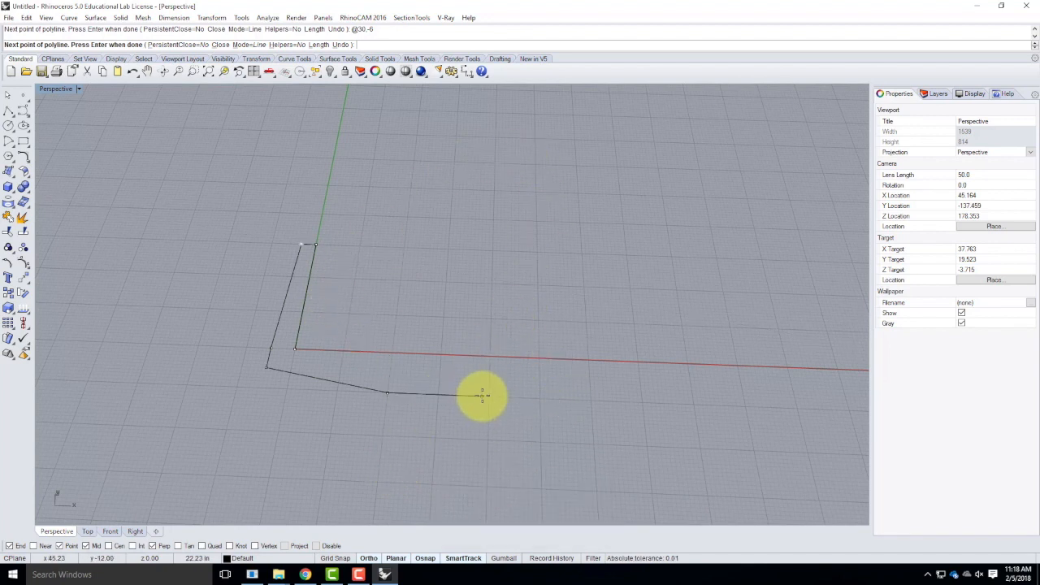
text(@30)
key(BackSpace)
key(BackSpace)
text(6)
key(Return)
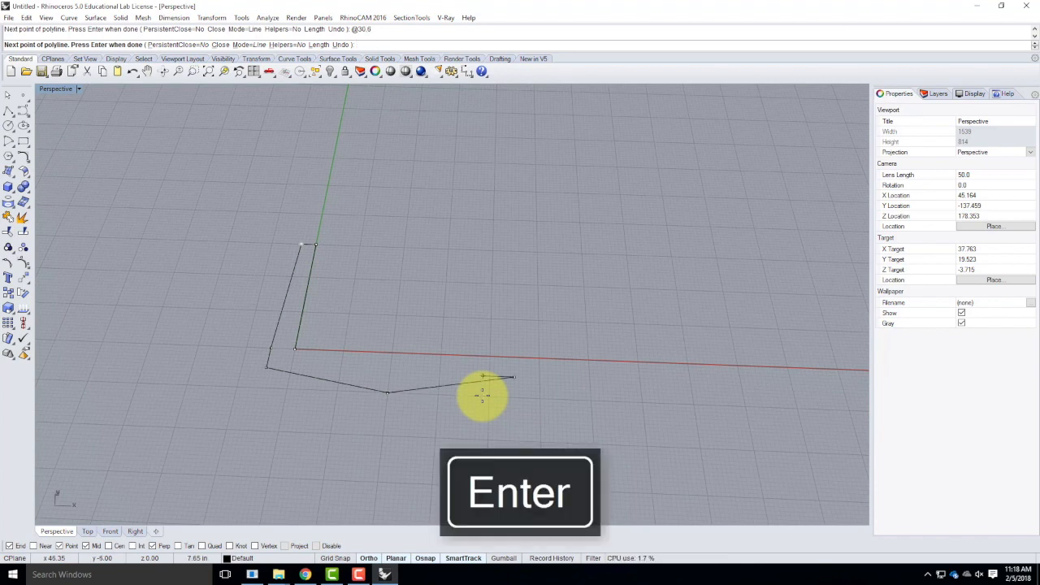
Continue the polyline 6 inches in the positive Y direction and up the second wall's outer slope to the relative point @-2,36.
text(6)
key(Return)
click(542, 323)
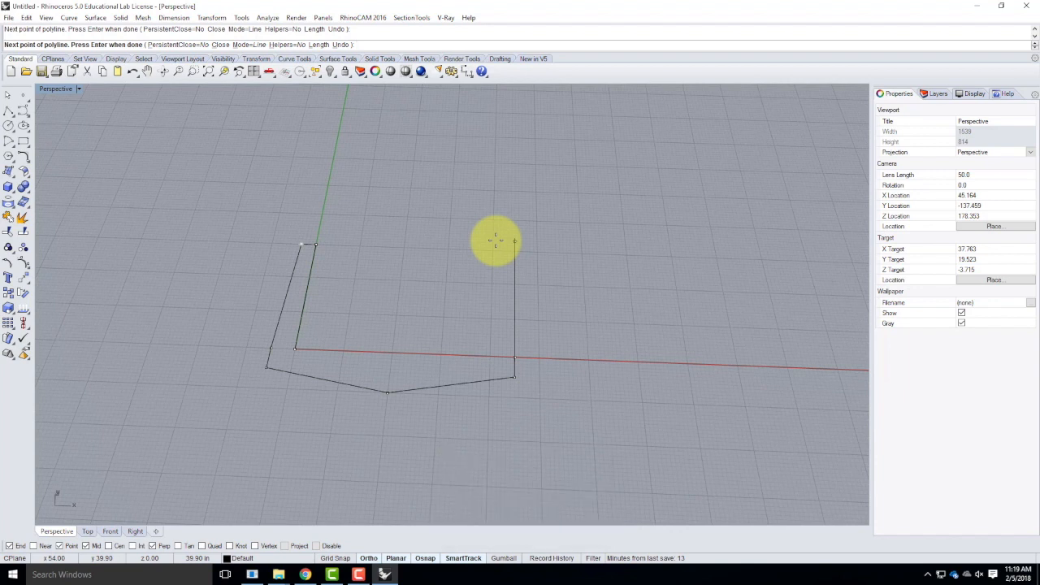
text(@)
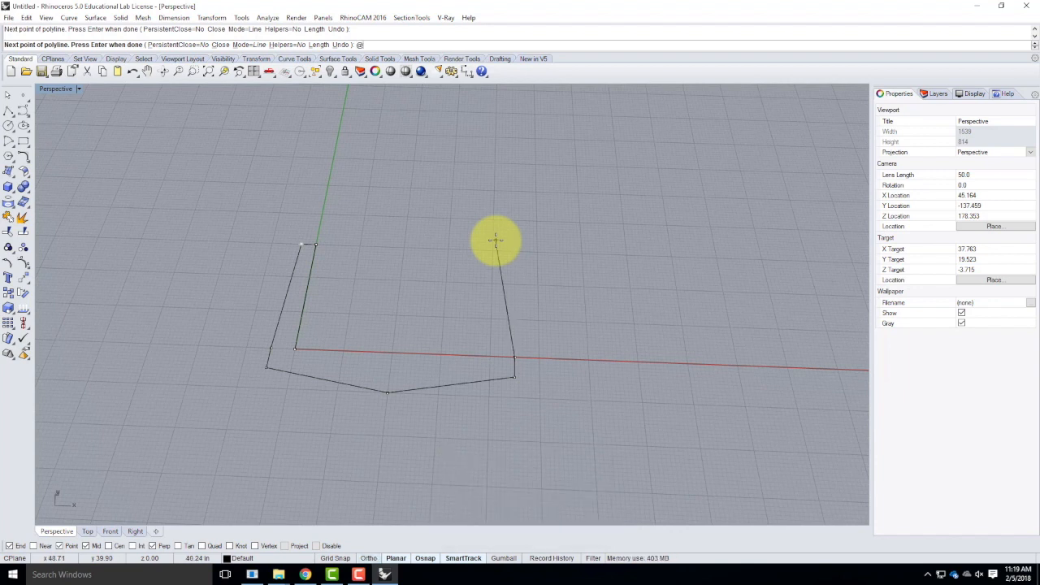
text(-2,36)
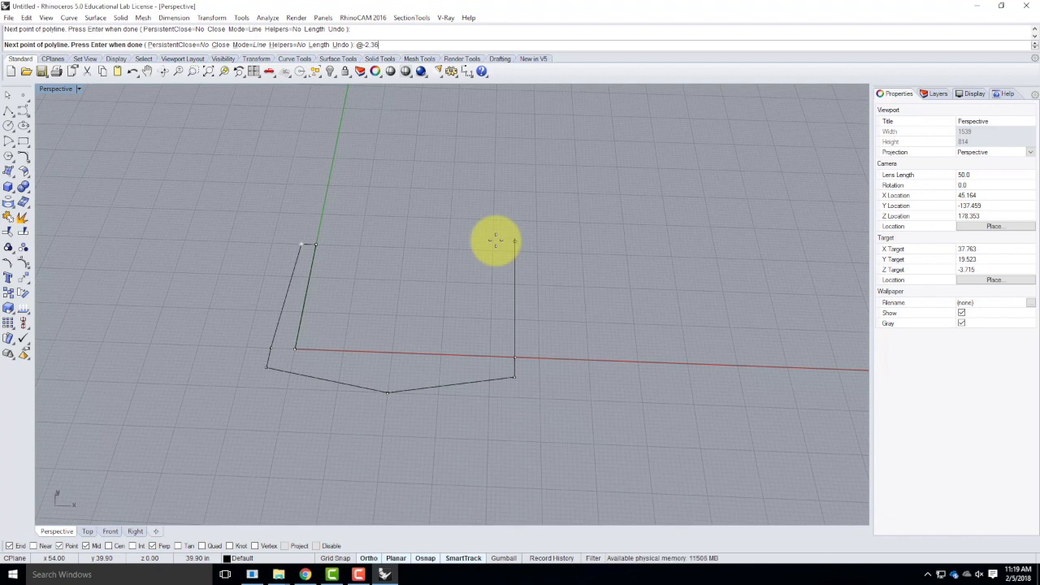
key(Return)
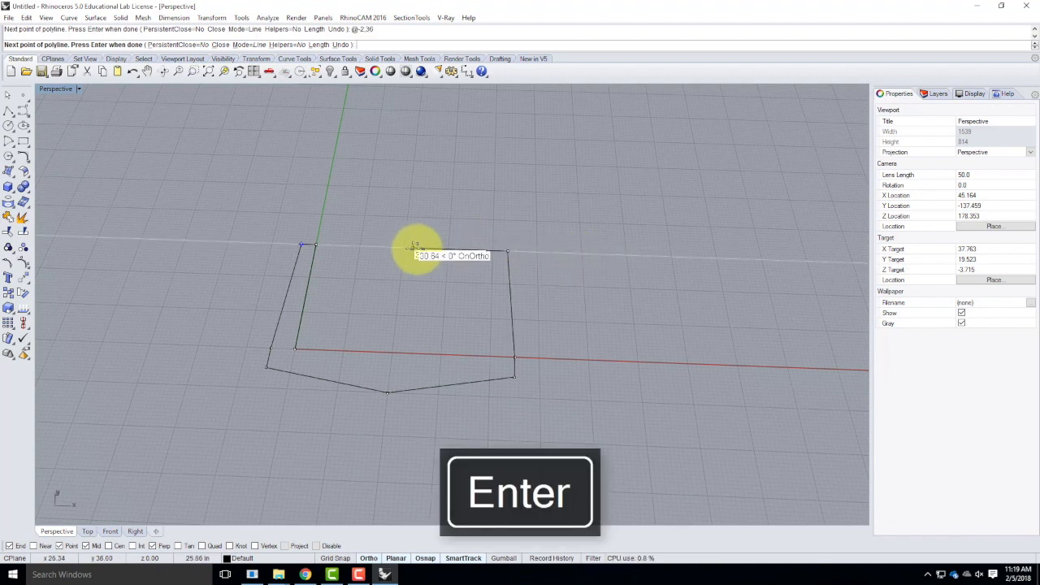
Try repeatedly to place the second wall's 4-inch top edge in the negative X direction, undoing each placed point.
text(4")
key(Return)
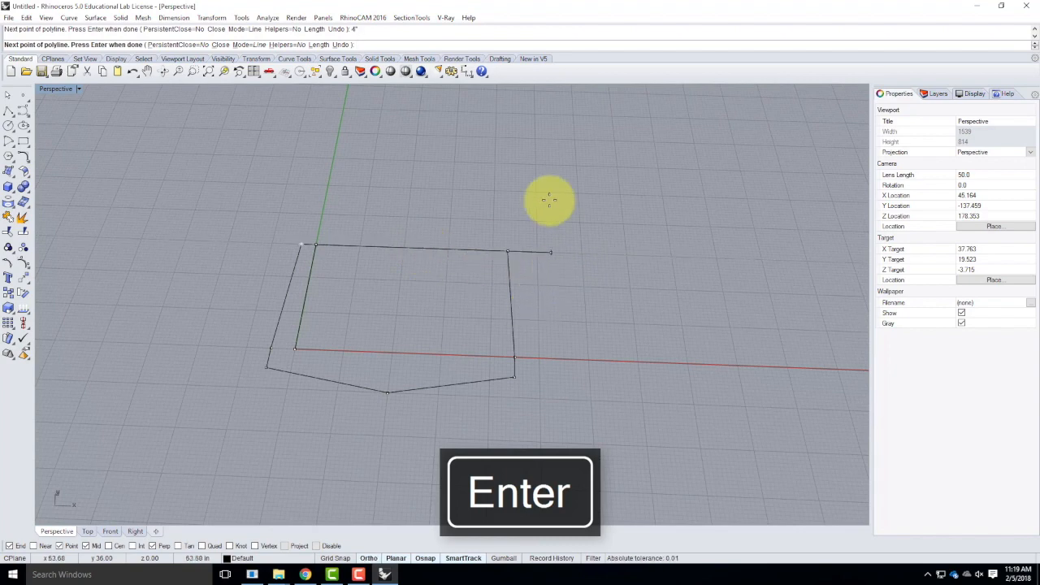
key(ctrl+z)
scroll(470, 258, up, 3)
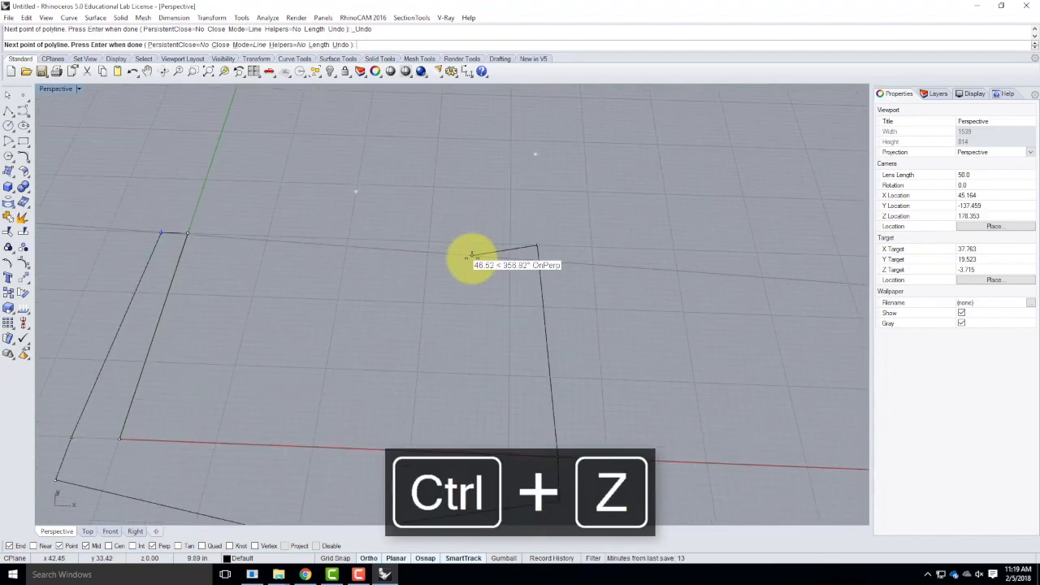
scroll(487, 251, up, 4)
text(45)
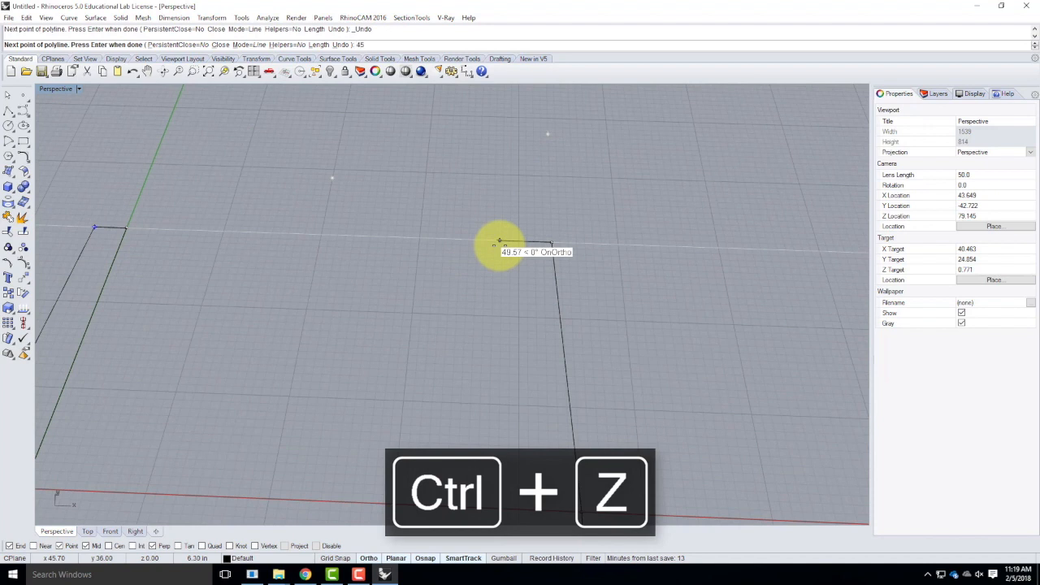
key(BackSpace)
key(Return)
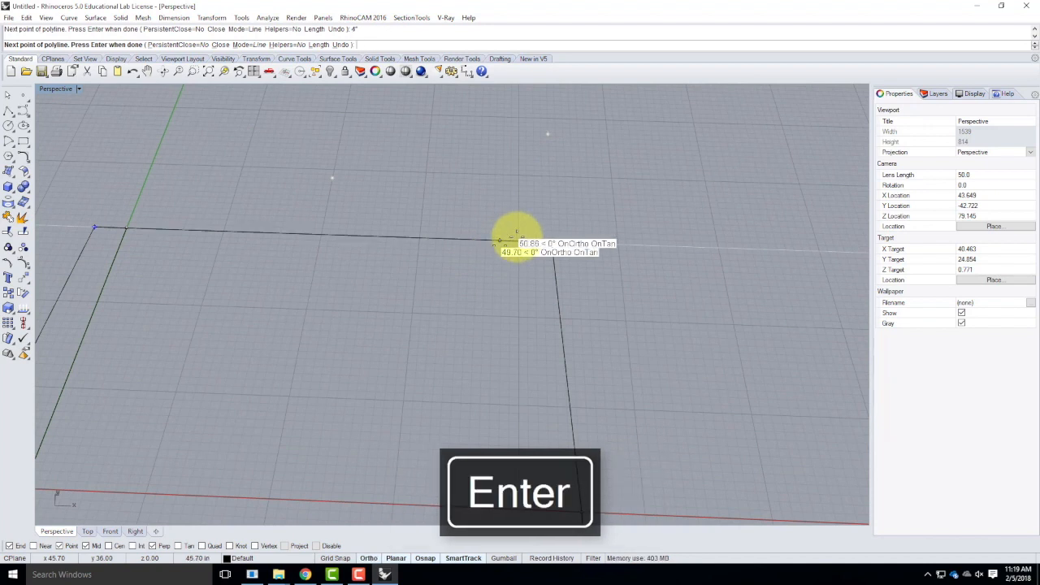
key(ctrl+z)
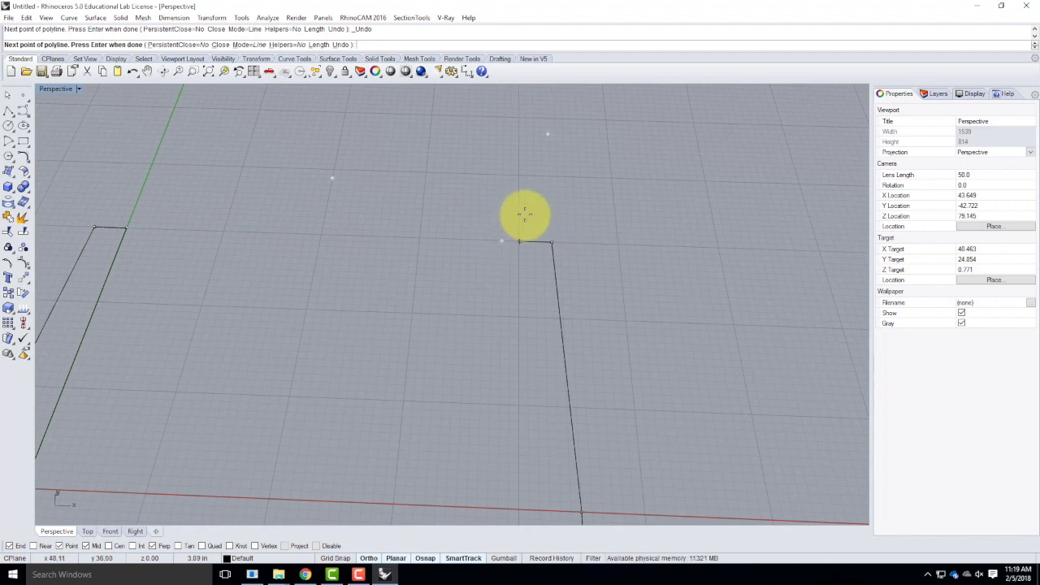
scroll(528, 225, up, 15)
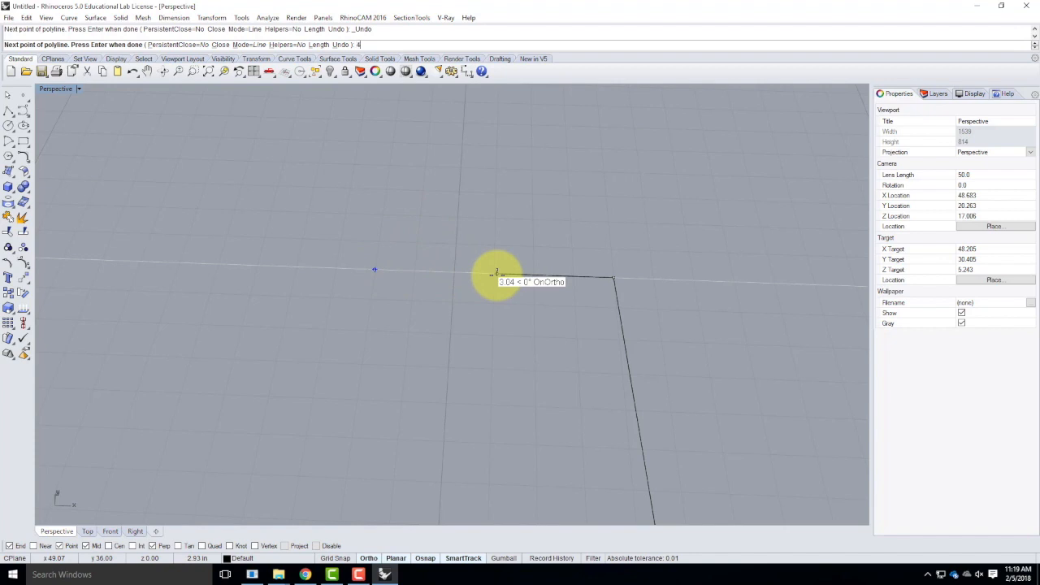
text(")
key(Return)
scroll(413, 419, down, 8)
scroll(573, 236, down, 7)
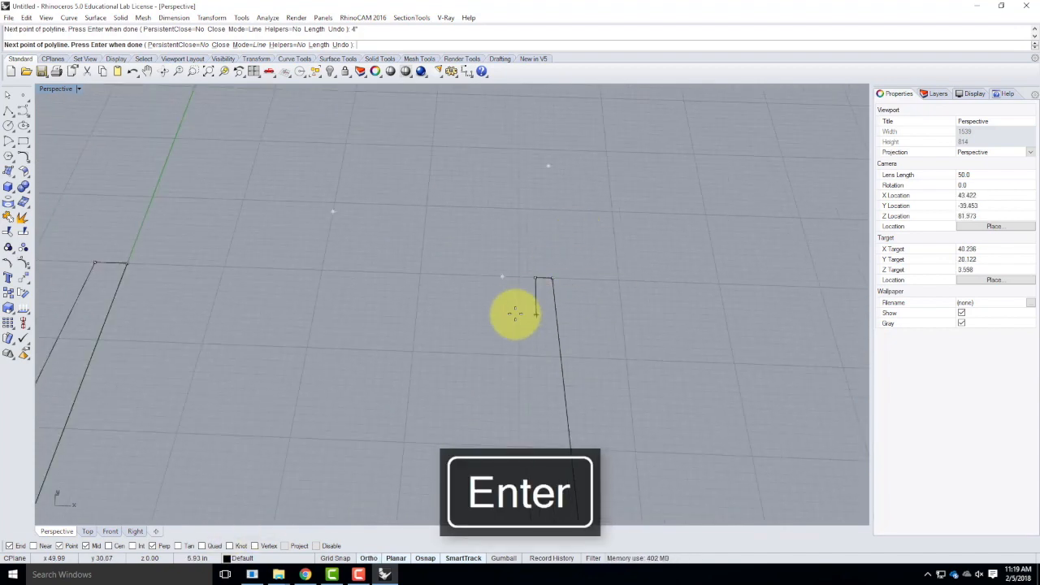
key(ctrl+z)
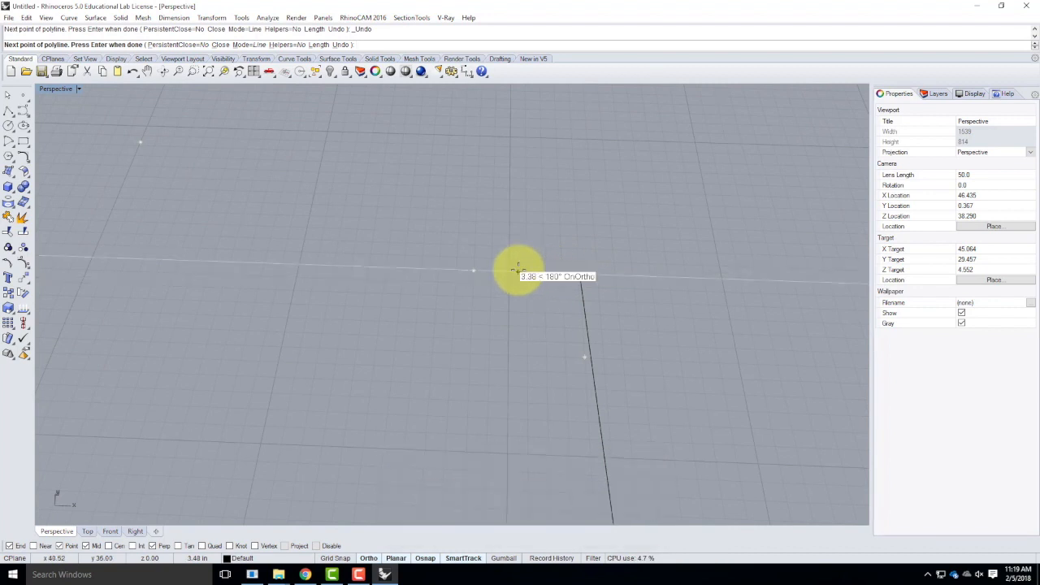
Draw the second wall's top edge 4 inches in the negative X direction.
text(")
key(Return)
right_drag(532, 230, 546, 260)
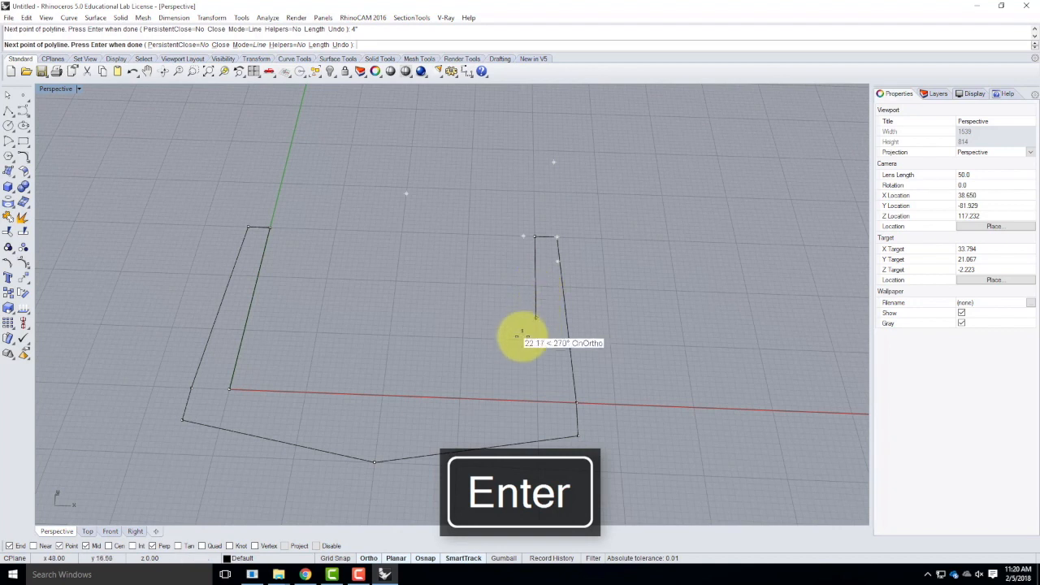
Draw the second wall's inner side 36 inches in the negative Y direction, and close the polyline at its start point on the origin.
text(36)
key(Return)
click(544, 412)
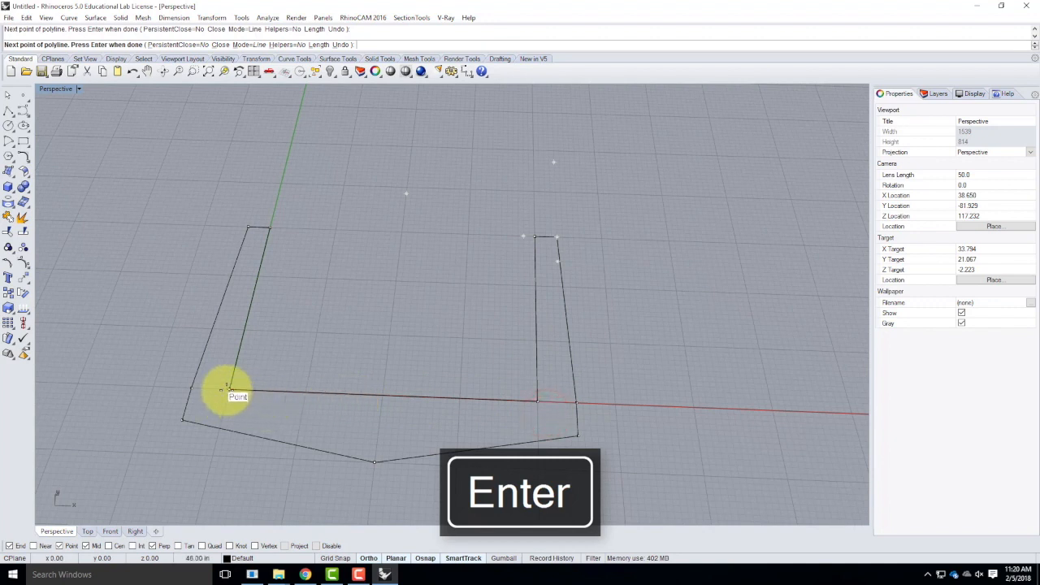
click(229, 389)
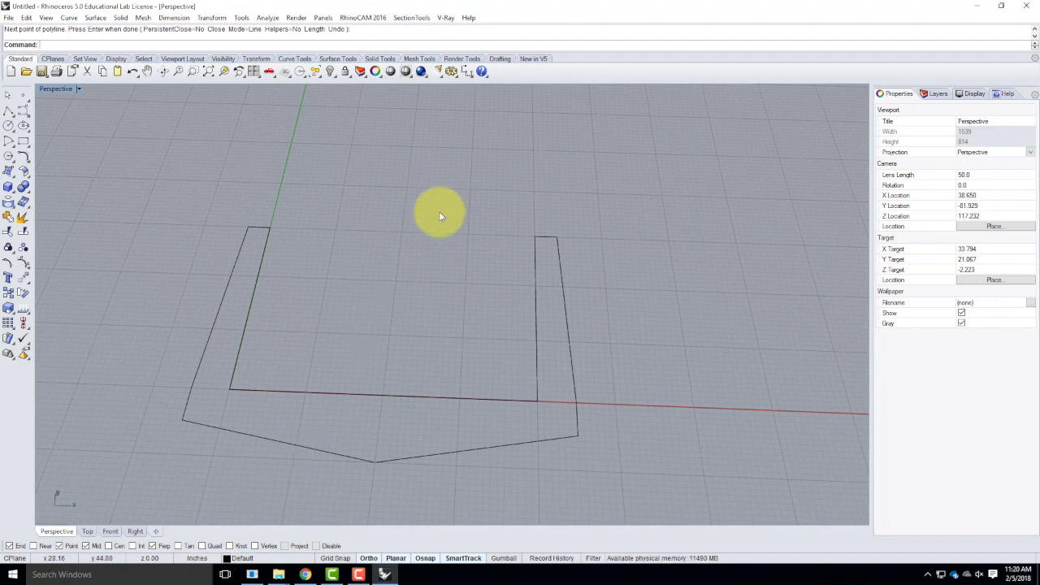
Check the document's model units, tolerances and distance display with the Units command, and leave the settings unchanged.
text(Un)
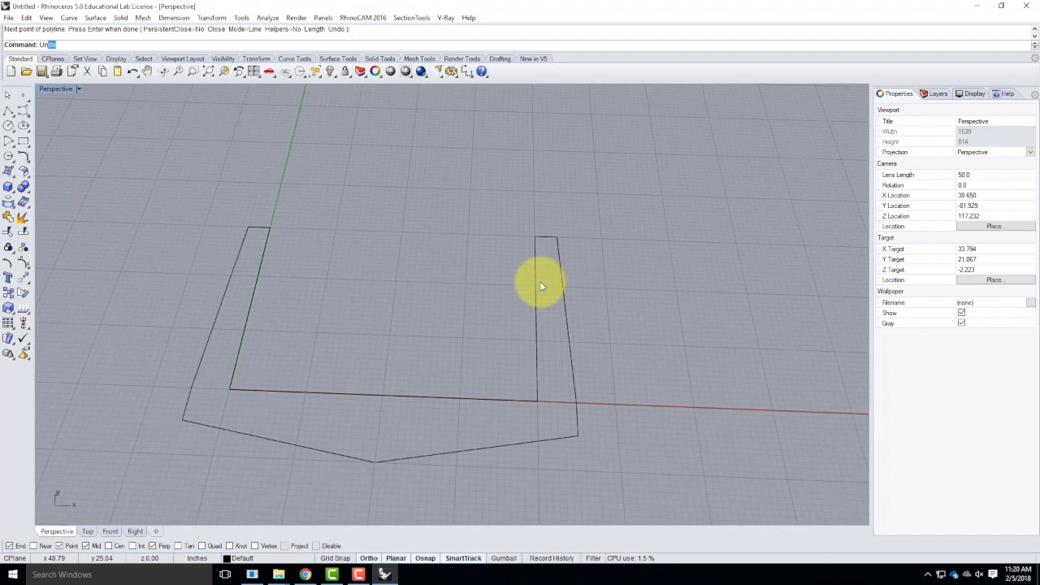
text(its)
key(Return)
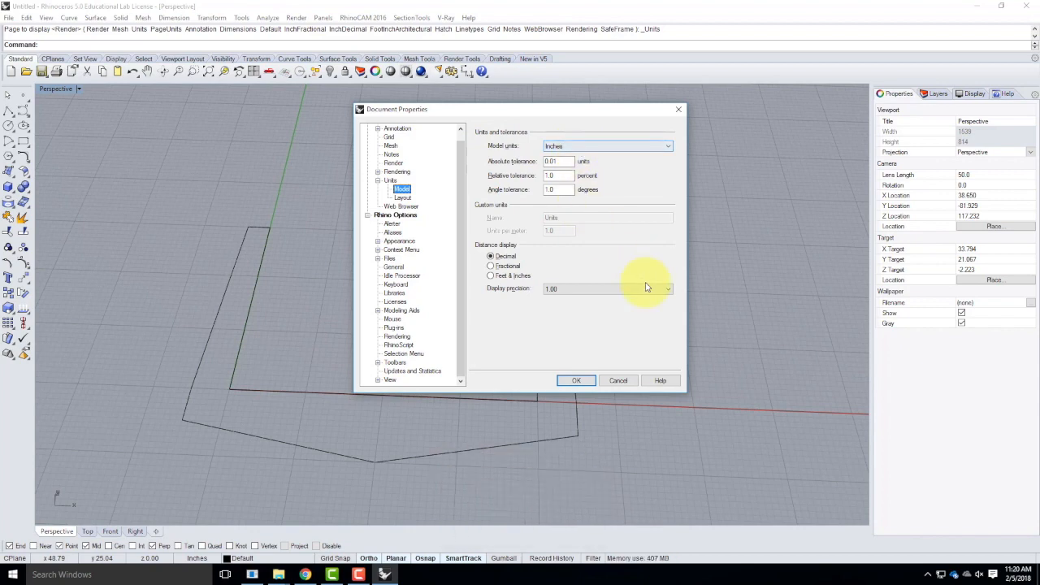
click(621, 380)
Select the entire closed bridge profile.
scroll(285, 329, down, 5)
drag(197, 236, 450, 423)
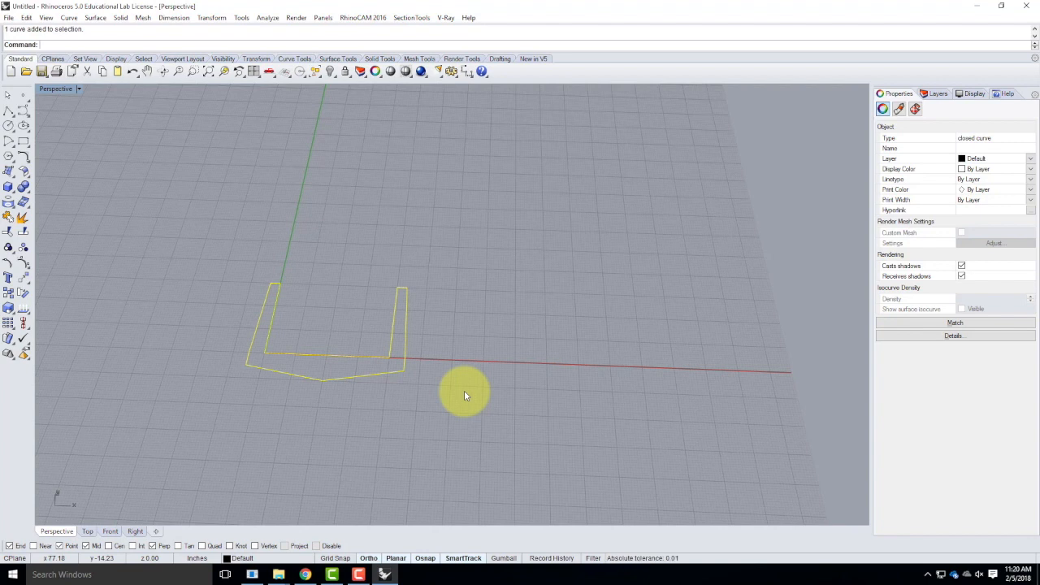
Delete the selected bridge profile and start a new polyline at the origin (0,0).
key(Delete)
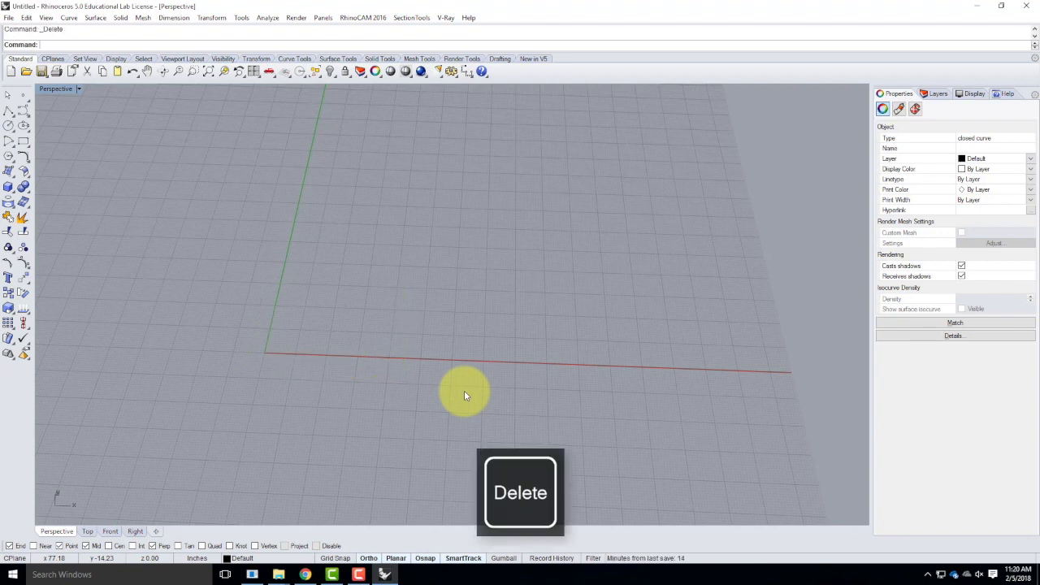
click(8, 108)
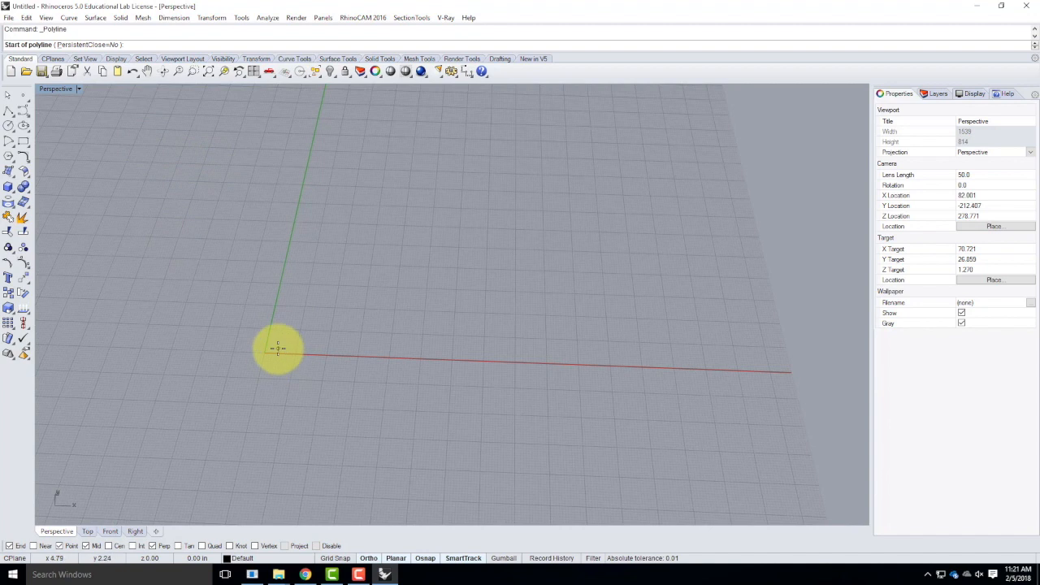
text(,0)
key(Return)
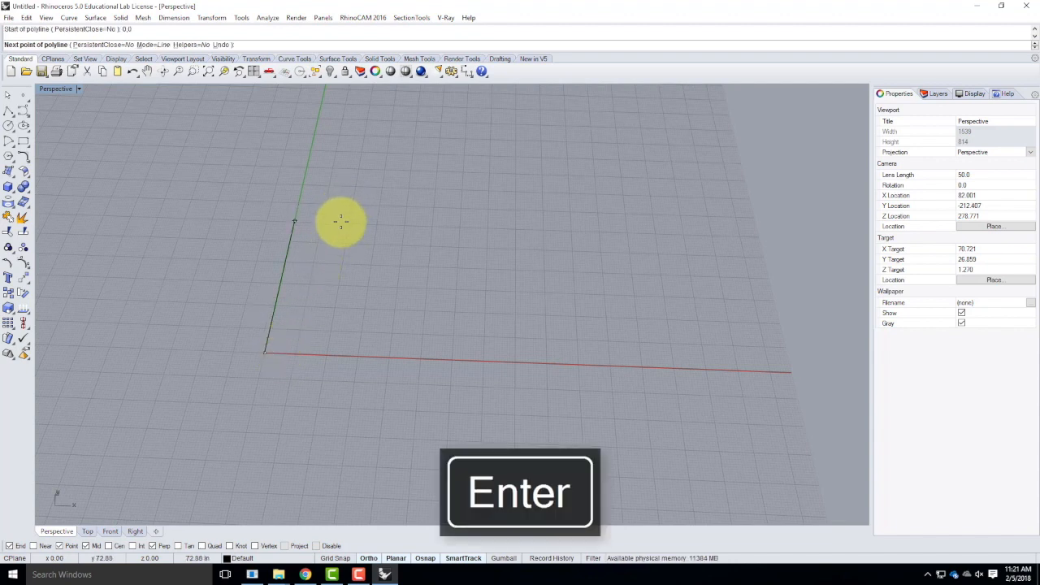
Draw the first wall's inner side 36 inches in the positive Y direction and its top edge 4 inches in the negative X direction.
text(3)
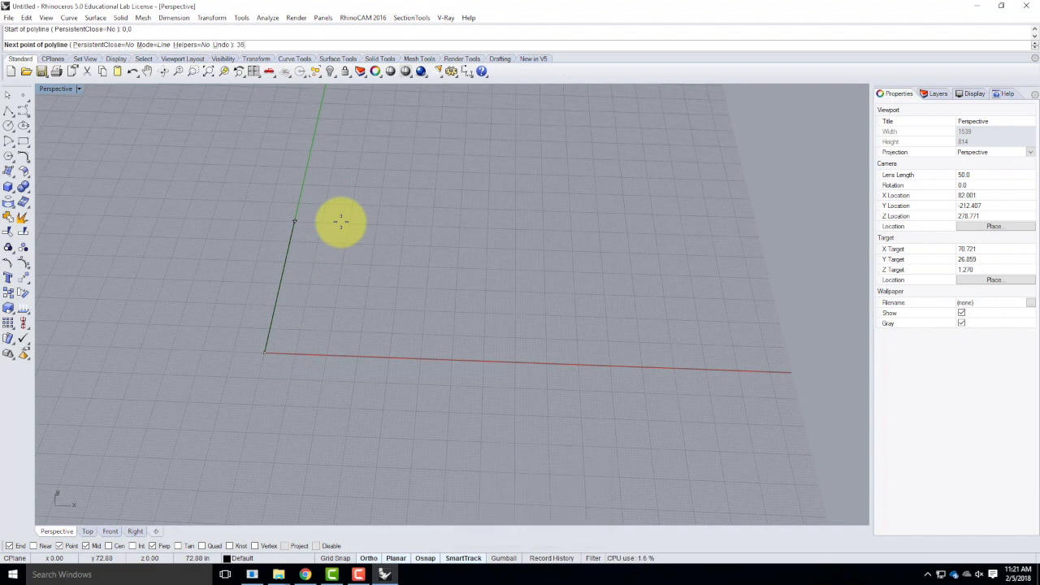
text(6)
key(Return)
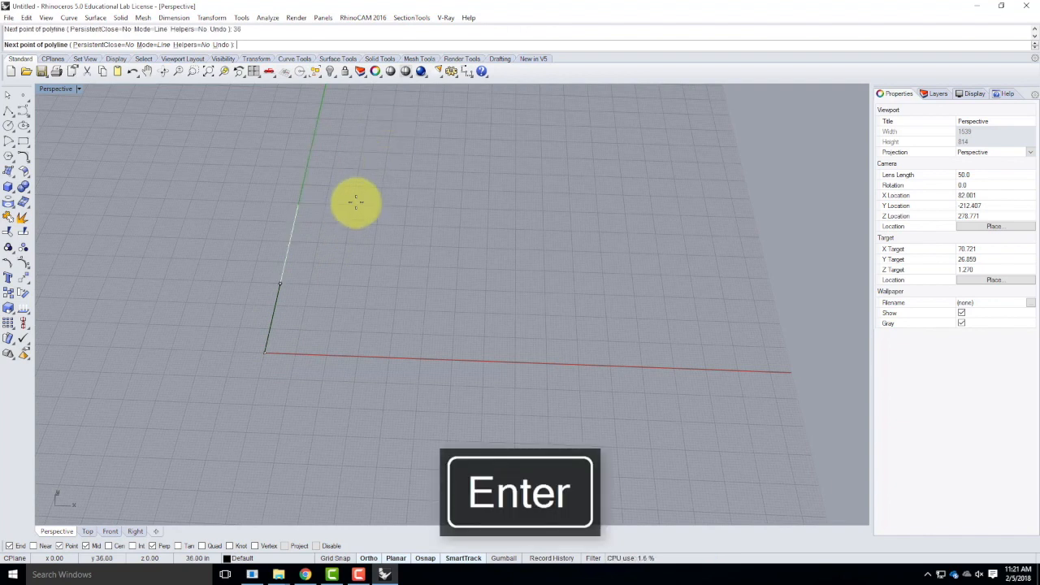
click(355, 191)
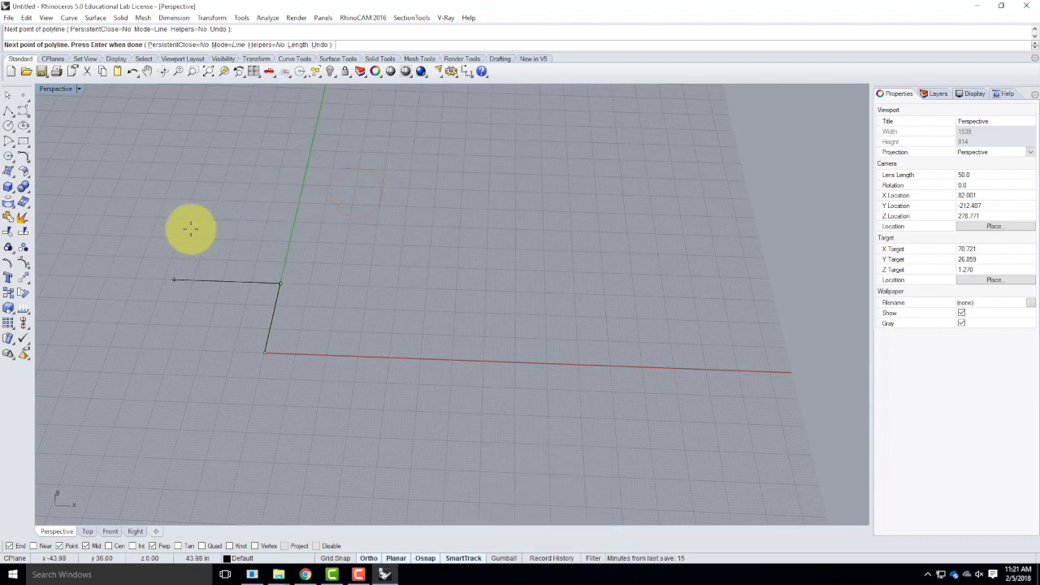
text(4)
key(Return)
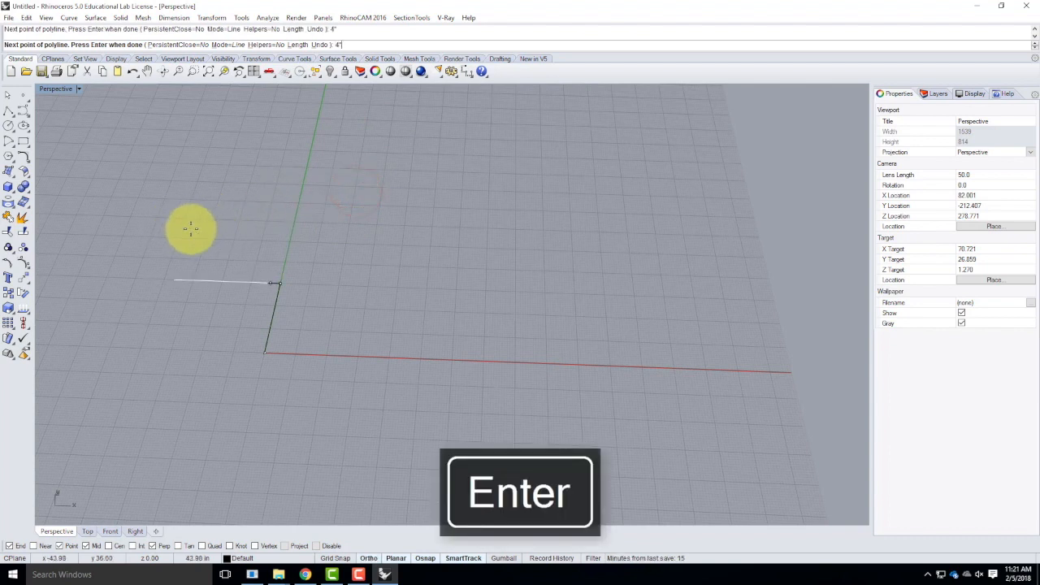
click(174, 254)
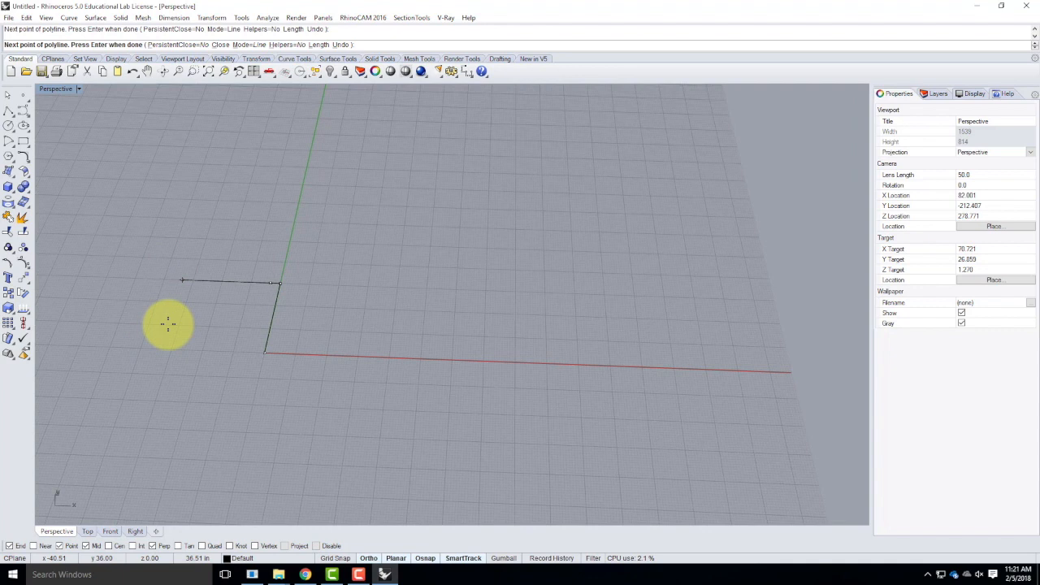
Draw the first wall's slanted outer face to the relative point @-2,-36, and extend it 6 inches in the negative Y direction.
text(@)
text(-2)
text(<36)
key(Return)
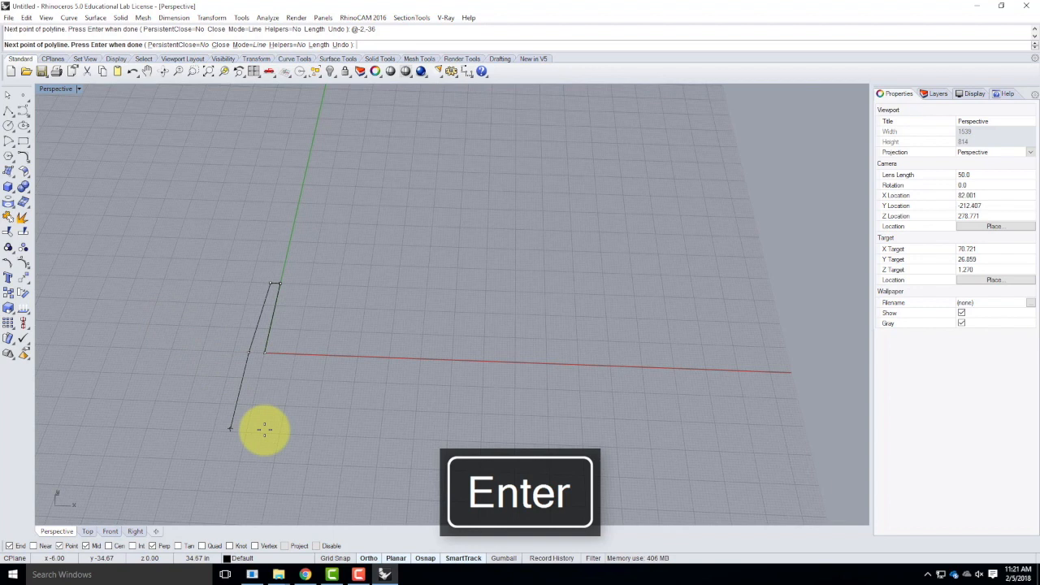
text(6")
key(shift+Return)
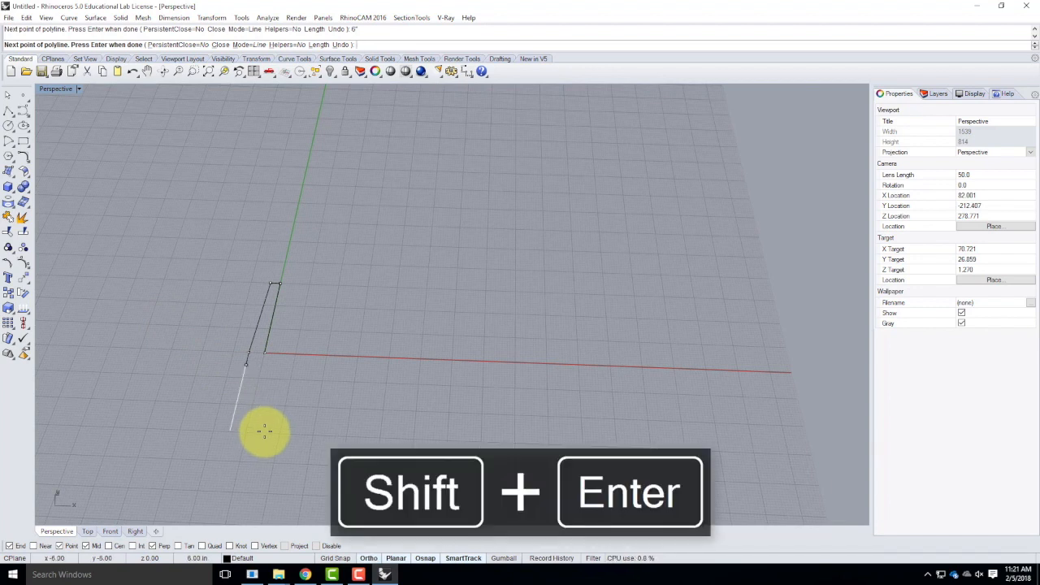
click(266, 429)
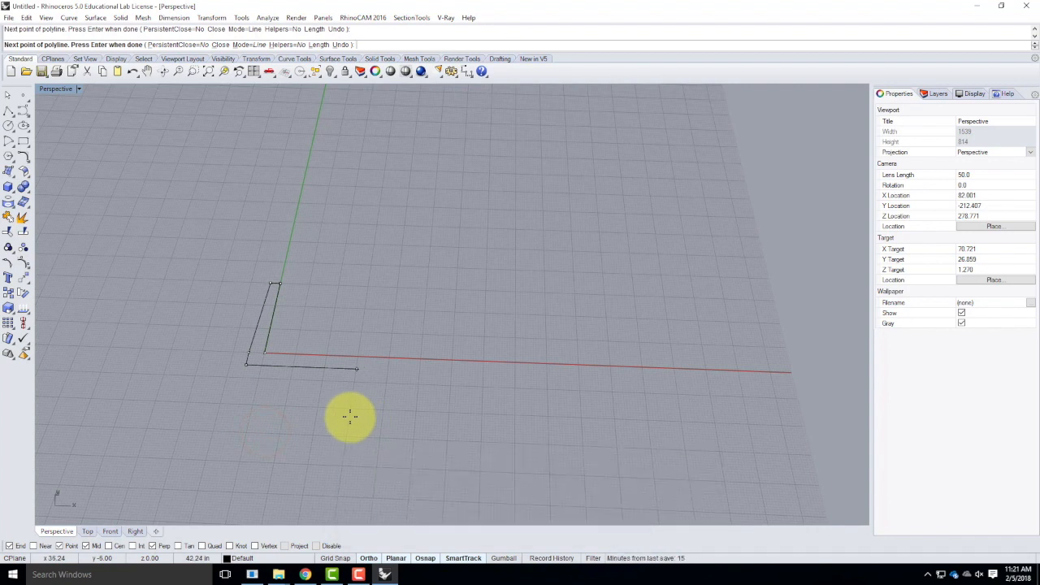
text(@30,-6)
key(Return)
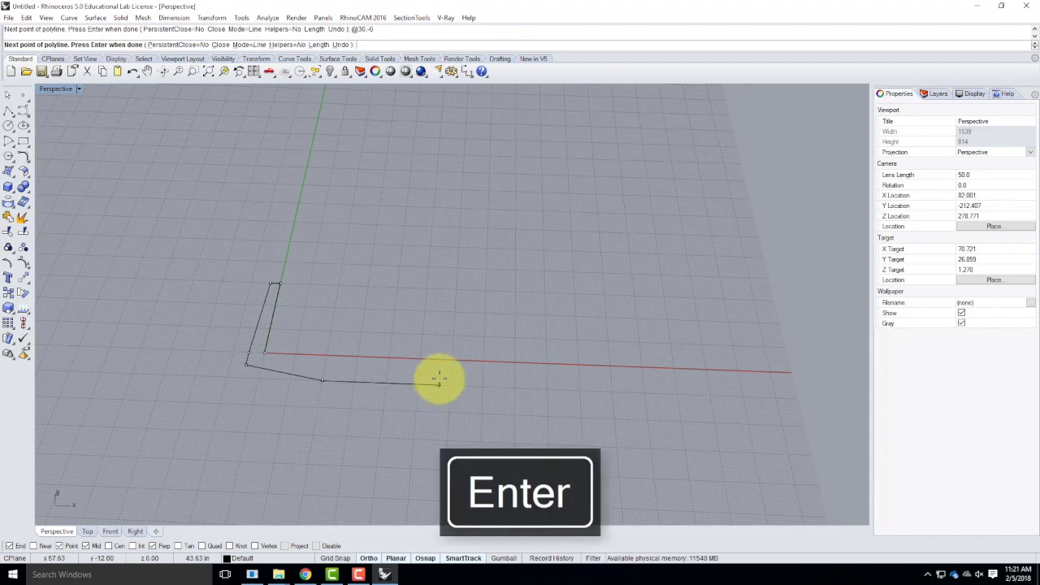
text(@30,/)
key(ctrl+c)
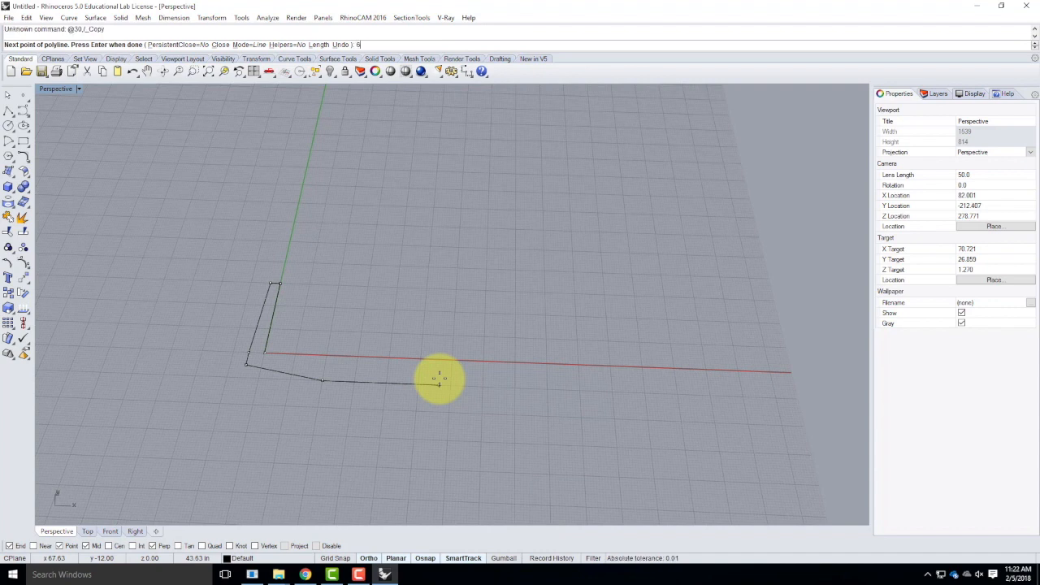
key(Return)
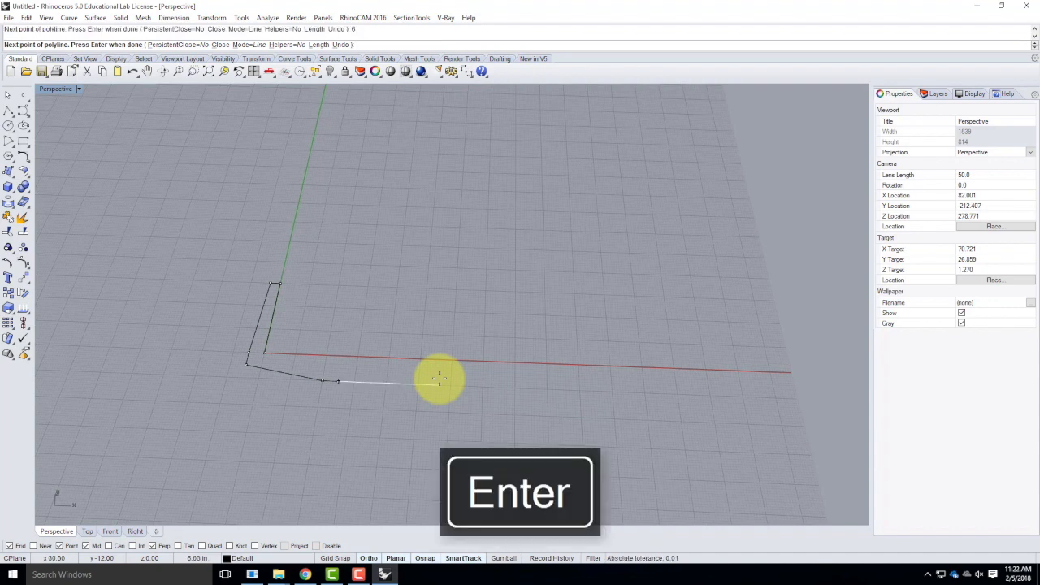
key(ctrl+z)
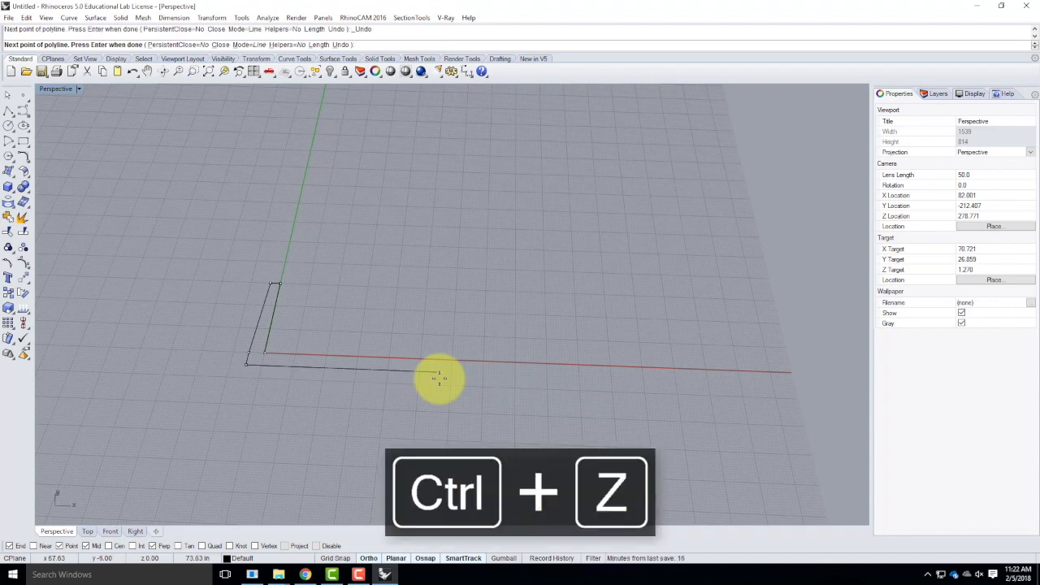
text(@30,-6)
key(Return)
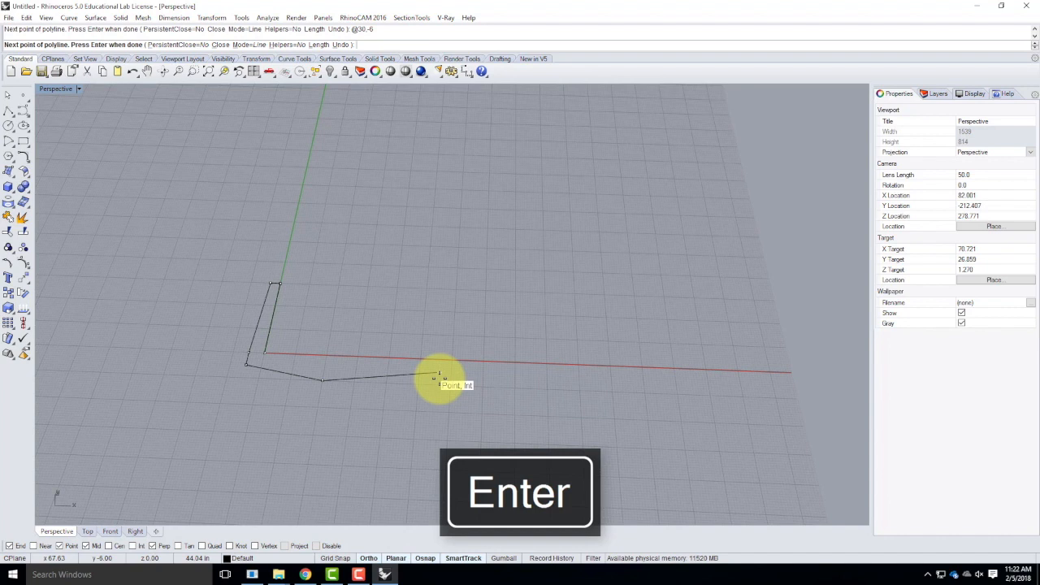
text(@3)
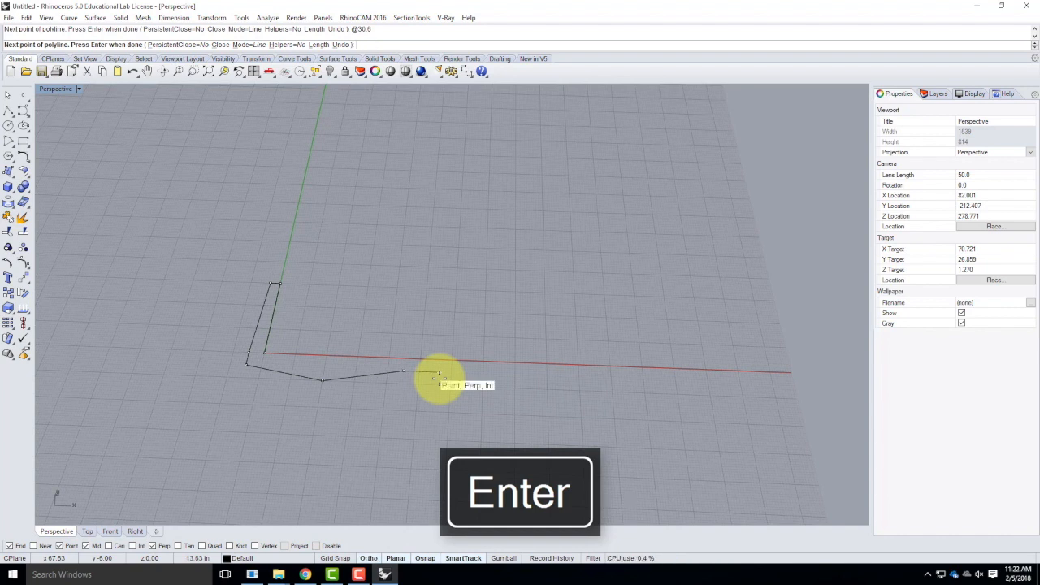
key(Return)
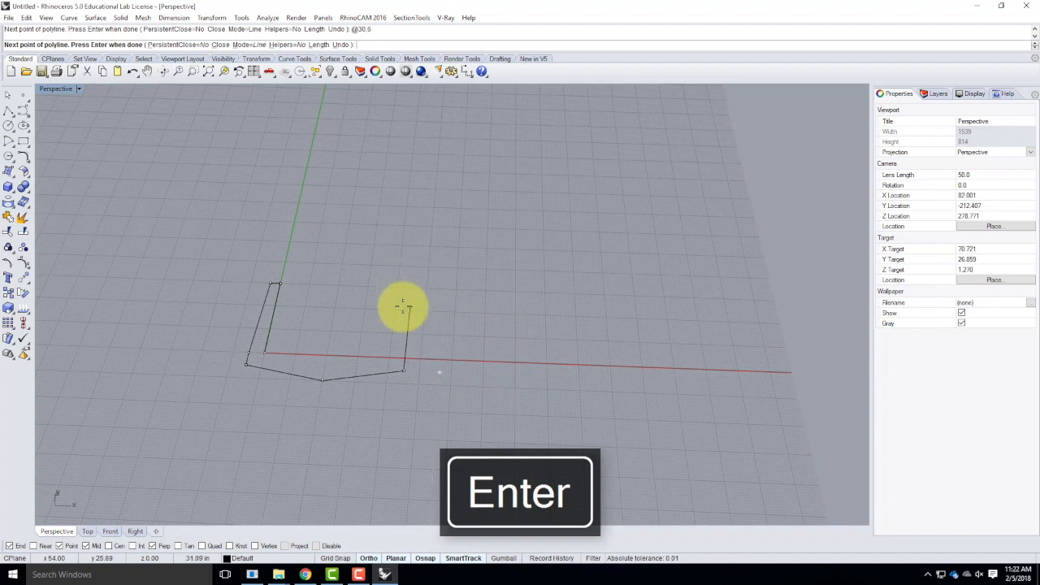
Draw the second wall's lower outer edge 6 inches in the positive Y direction, and its slanted face to the relative point @-2,36.
text(6")
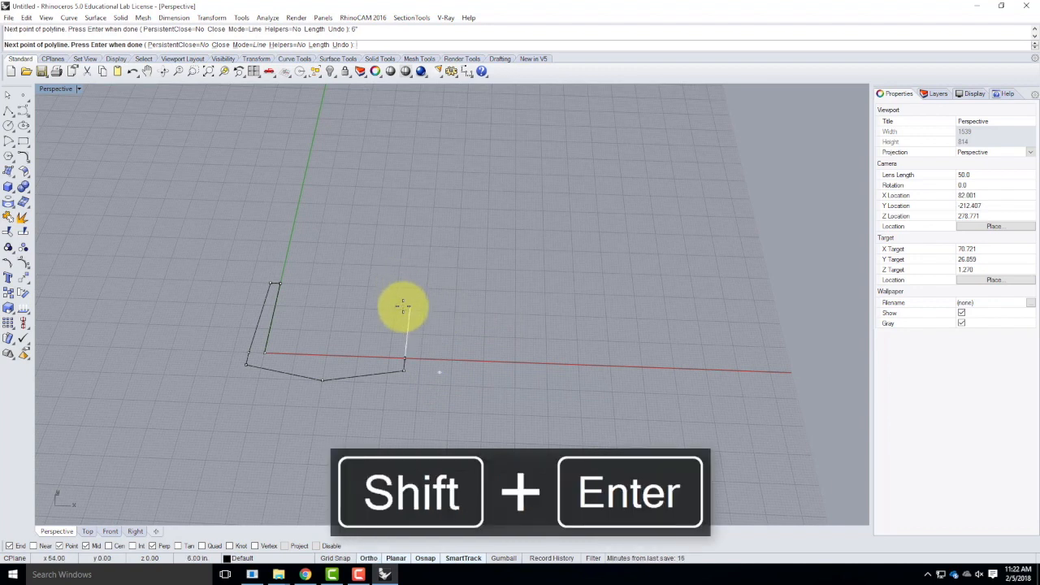
click(396, 301)
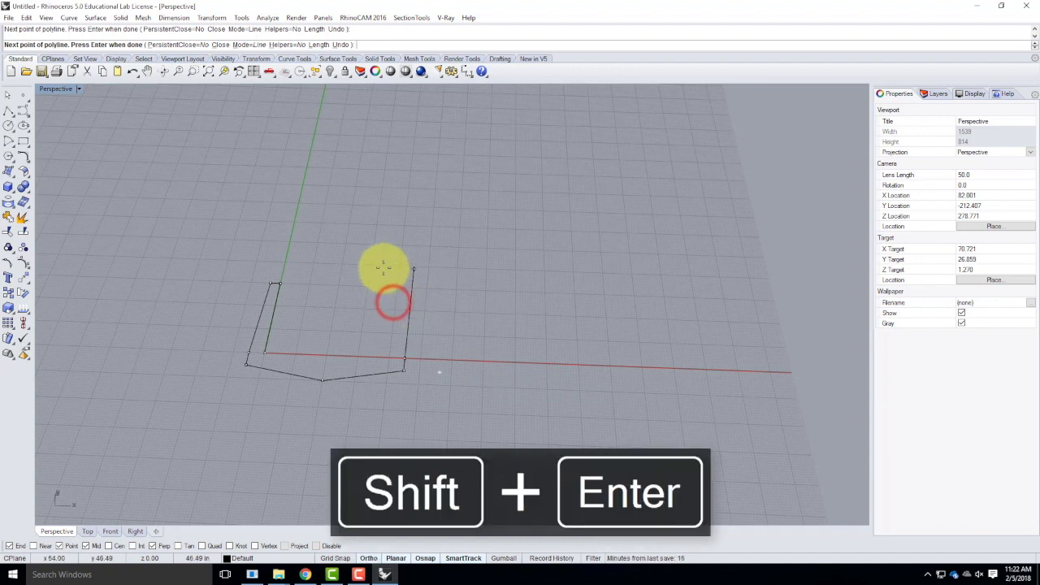
text(@)
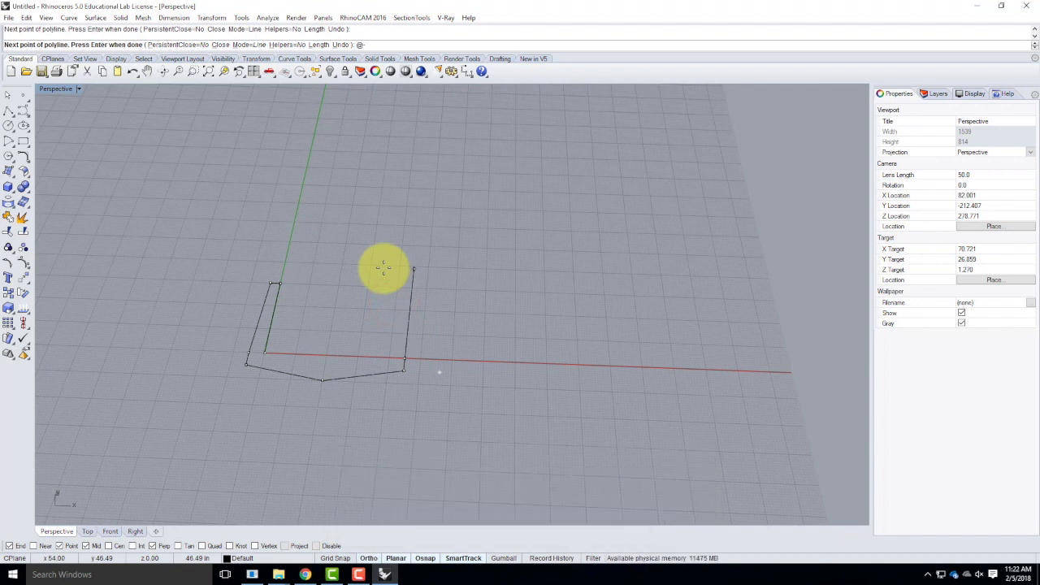
text(-2.36)
key(Return)
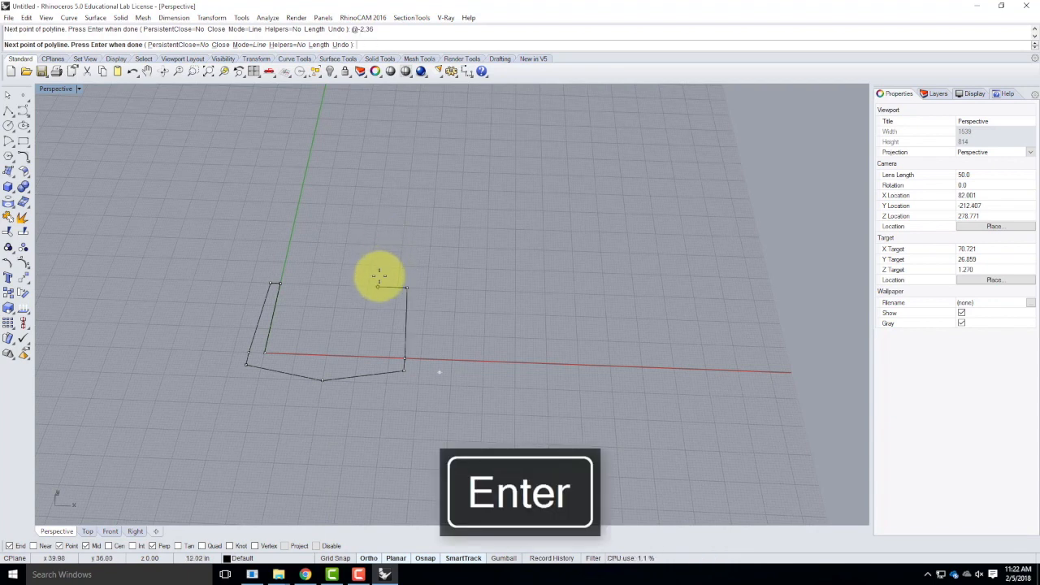
Draw the second wall's top edge 4 inches in the negative X direction and its inner side 36 inches in the negative Y direction.
text(4")
key(Return)
click(379, 276)
text(36")
key(Return)
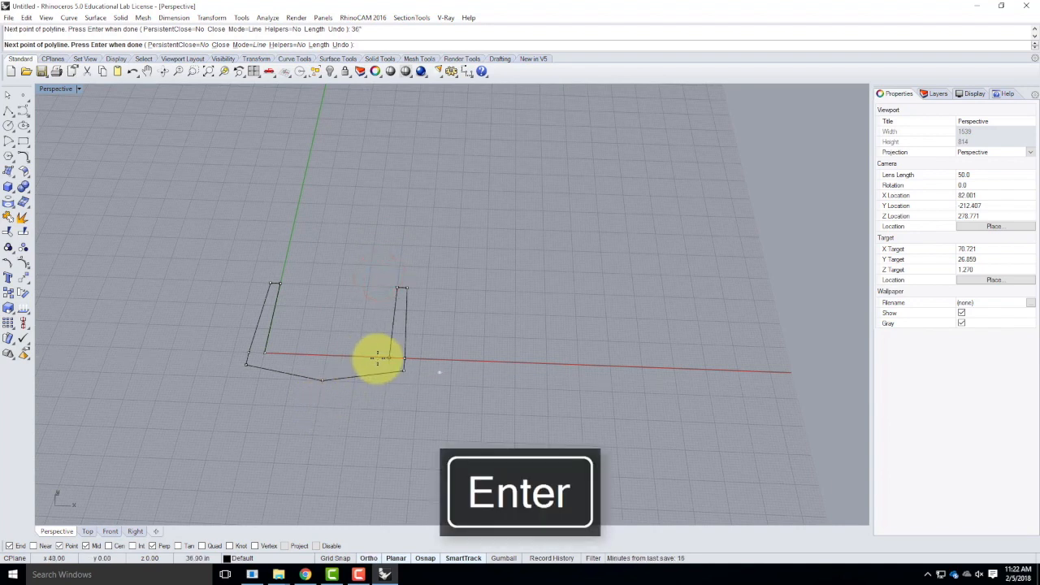
click(391, 359)
click(382, 482)
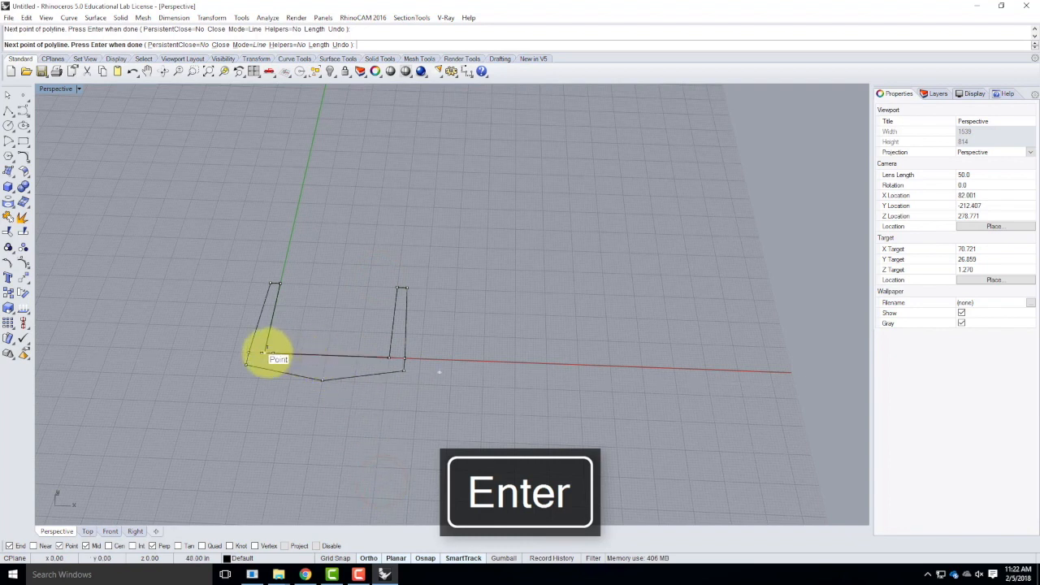
Close the polyline at its start point on the origin, and select the profile briefly to check it.
click(268, 353)
click(295, 354)
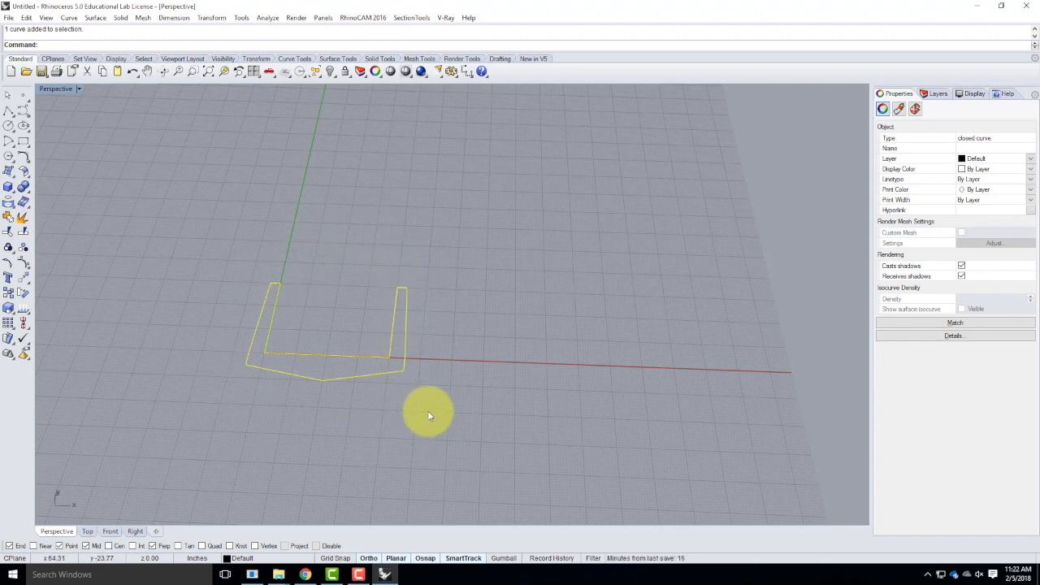
click(482, 380)
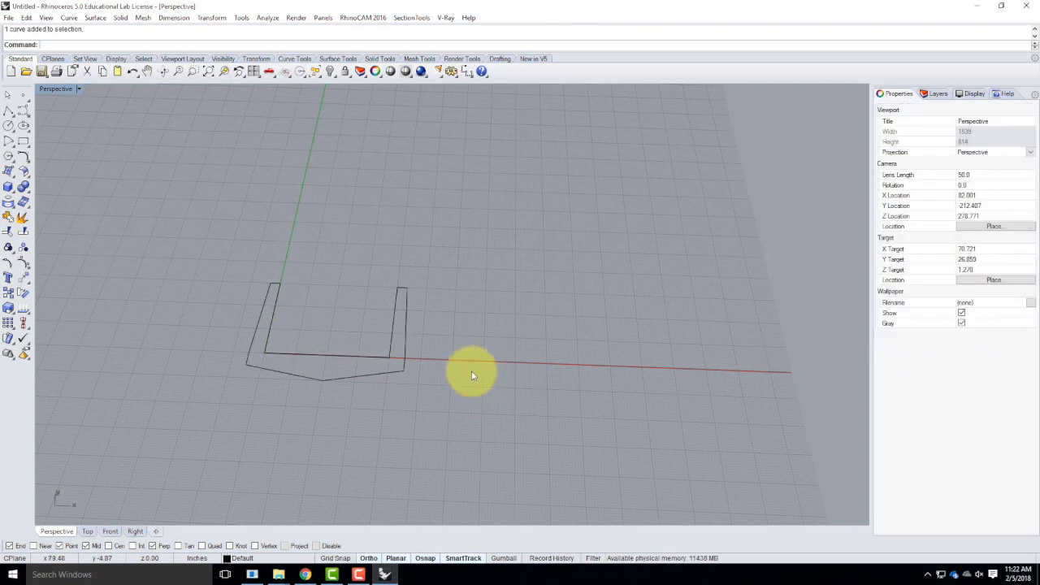
Try rotating the profile upright with Rotate3D about its floor edge on the X axis, using the first wall's top inner corner as reference, and undo it.
click(389, 375)
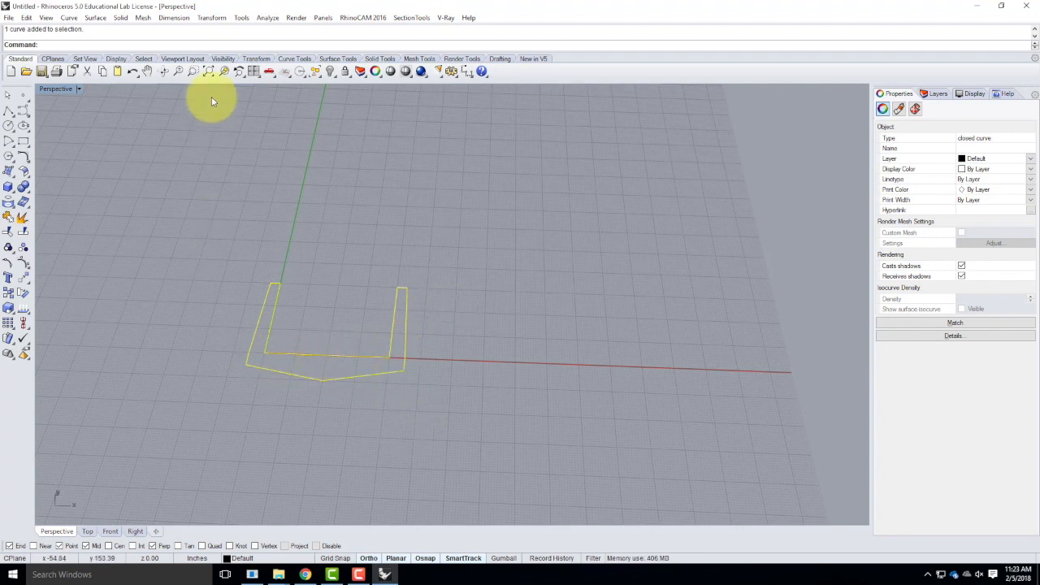
click(212, 17)
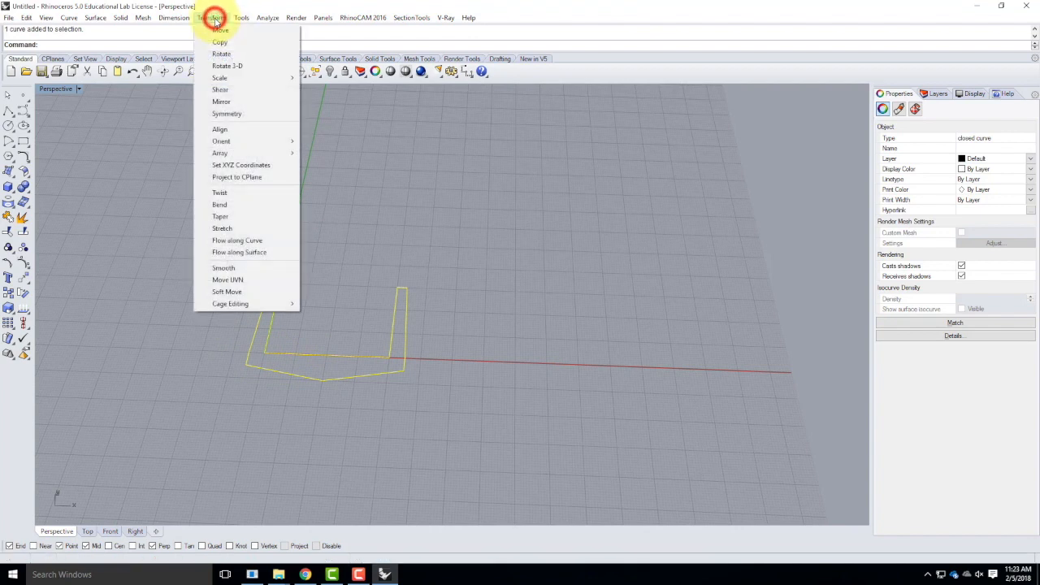
click(221, 67)
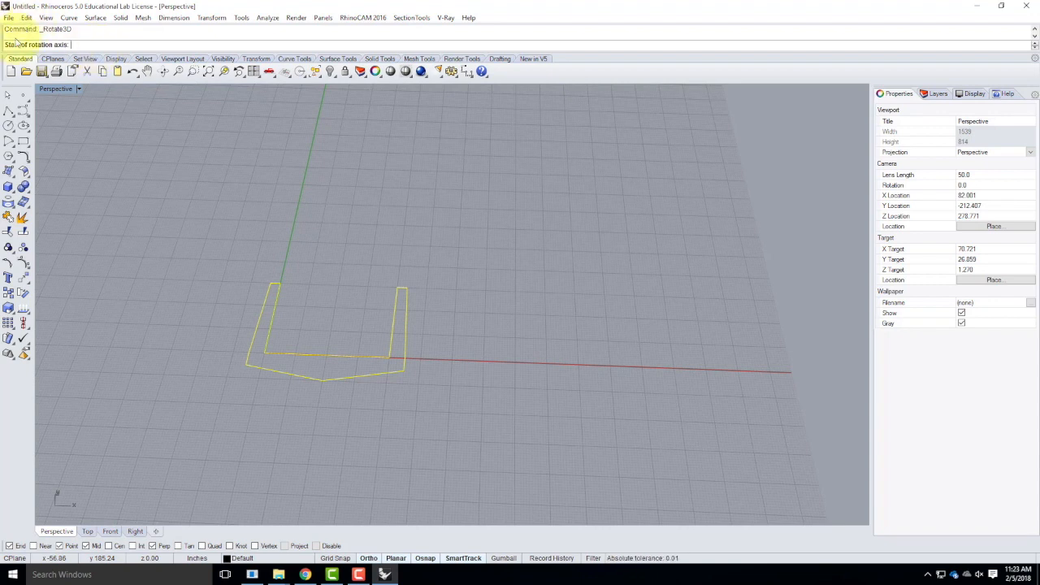
click(262, 352)
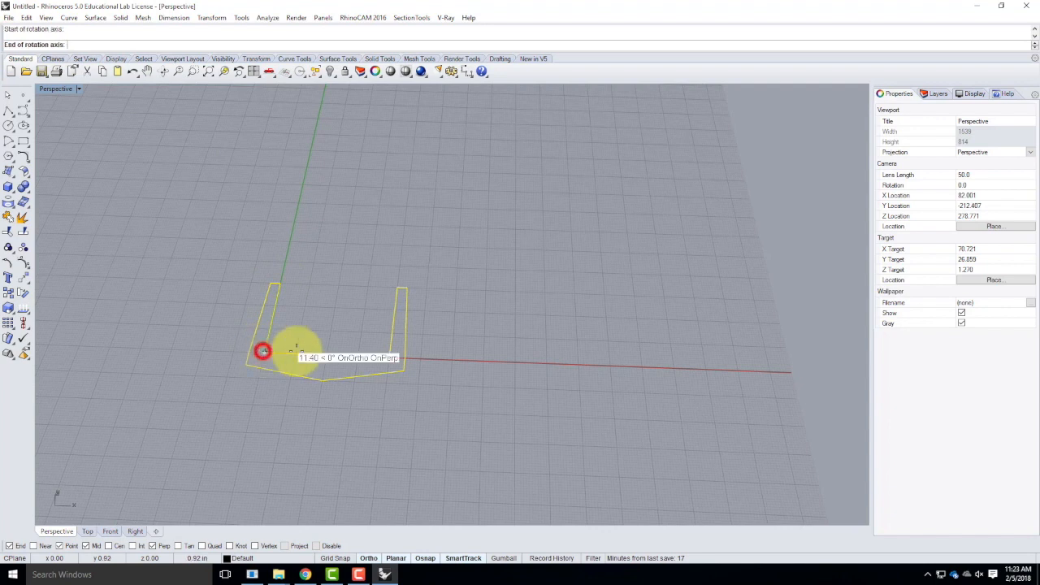
click(388, 358)
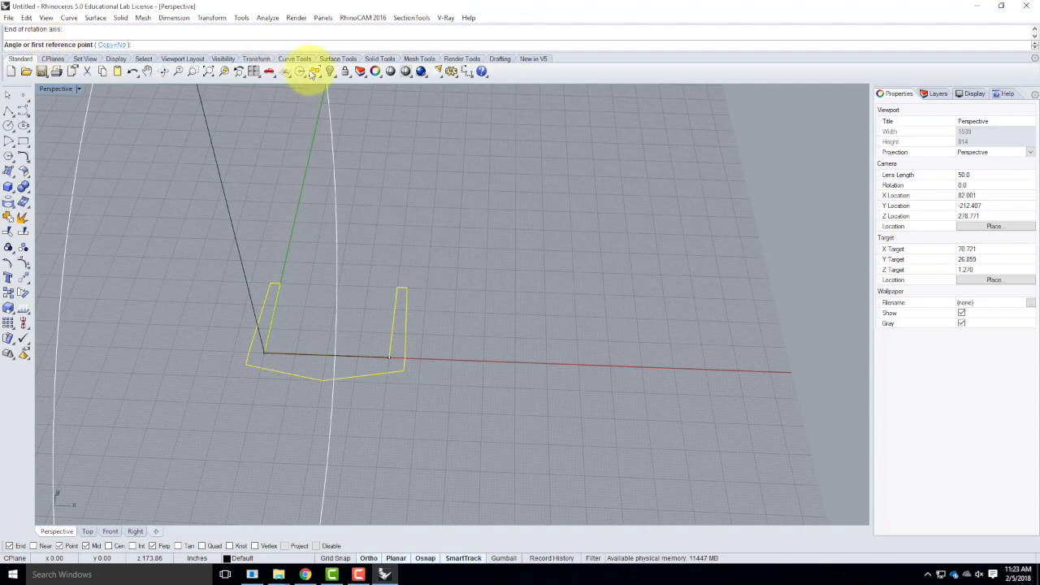
click(281, 282)
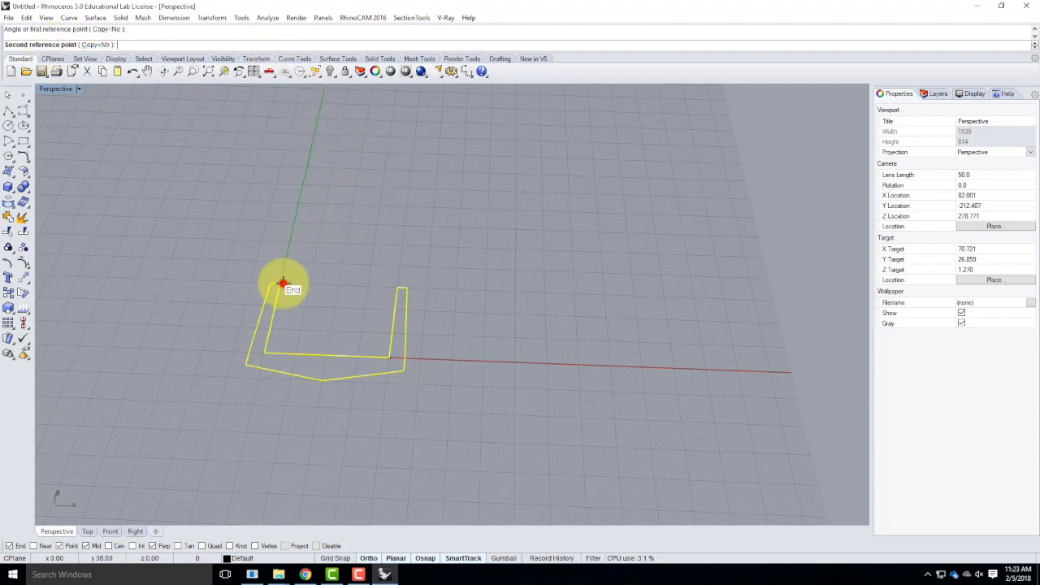
click(227, 205)
right_drag(487, 317, 457, 258)
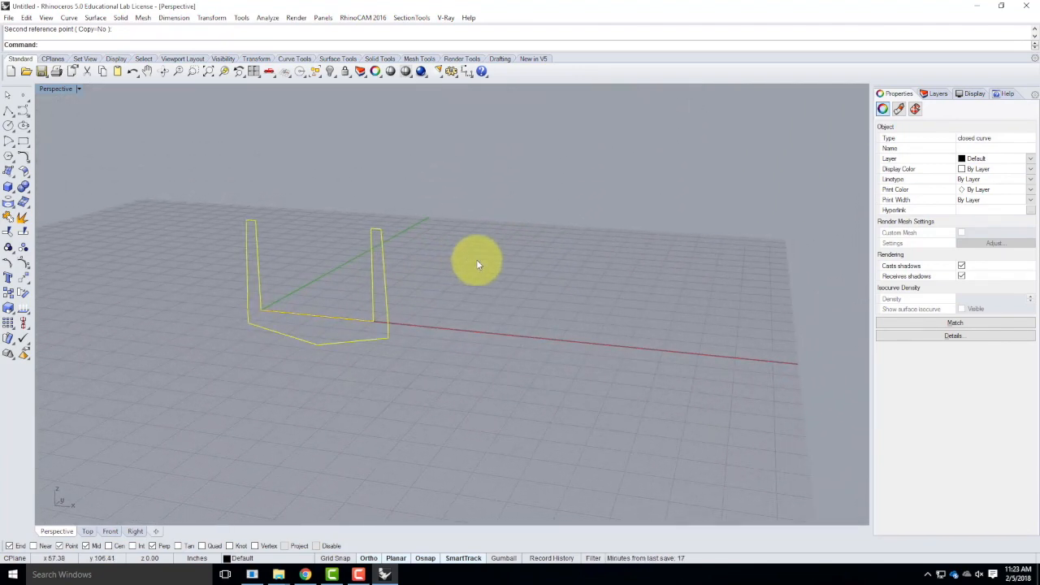
key(ctrl+z)
click(398, 251)
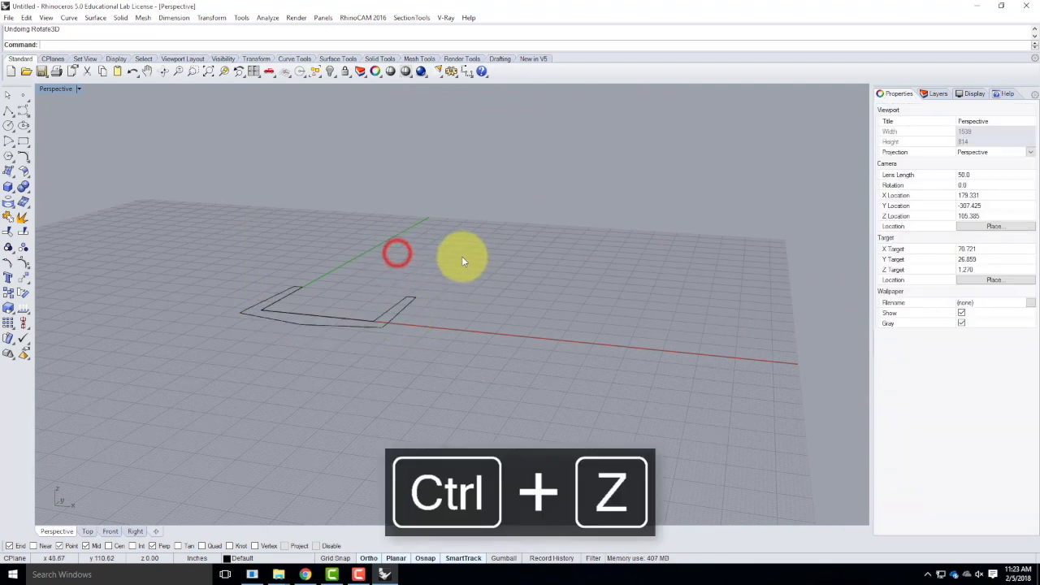
Rotate the profile 90 degrees upright with Rotate3D about its floor edge, using the first wall's top inner corner as first reference.
text(Rotate3D)
key(Return)
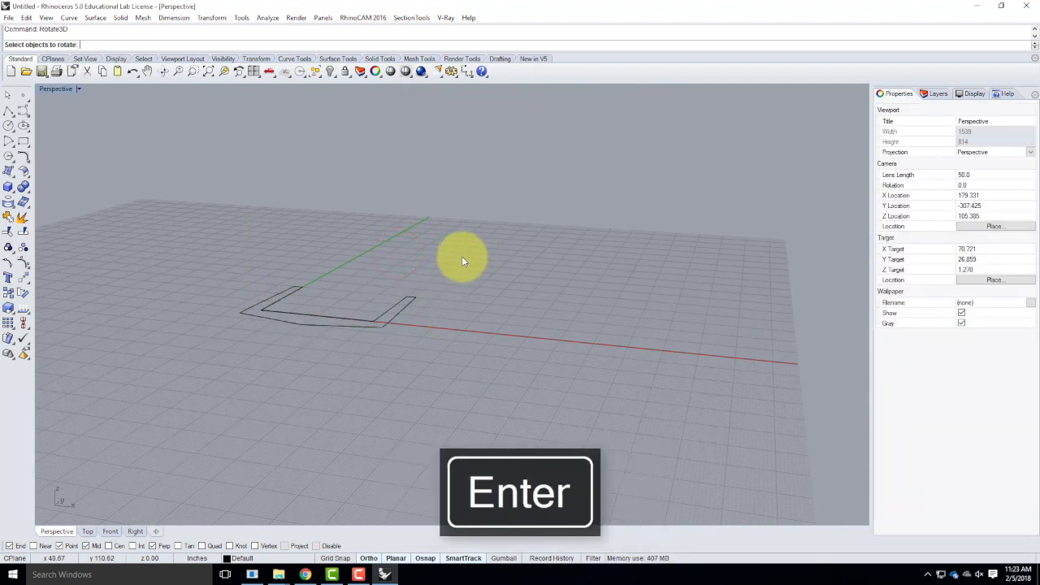
click(374, 317)
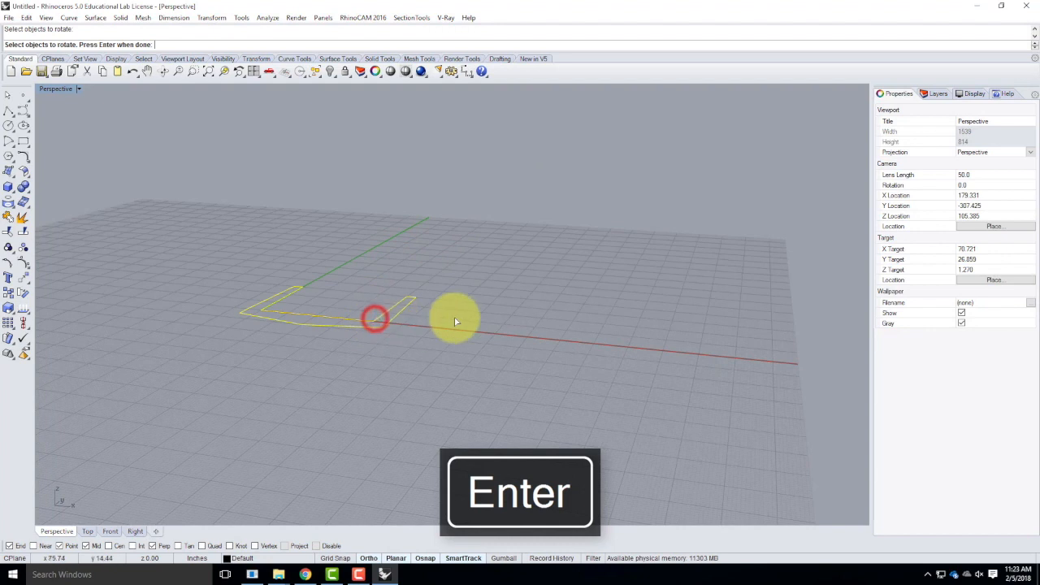
key(Return)
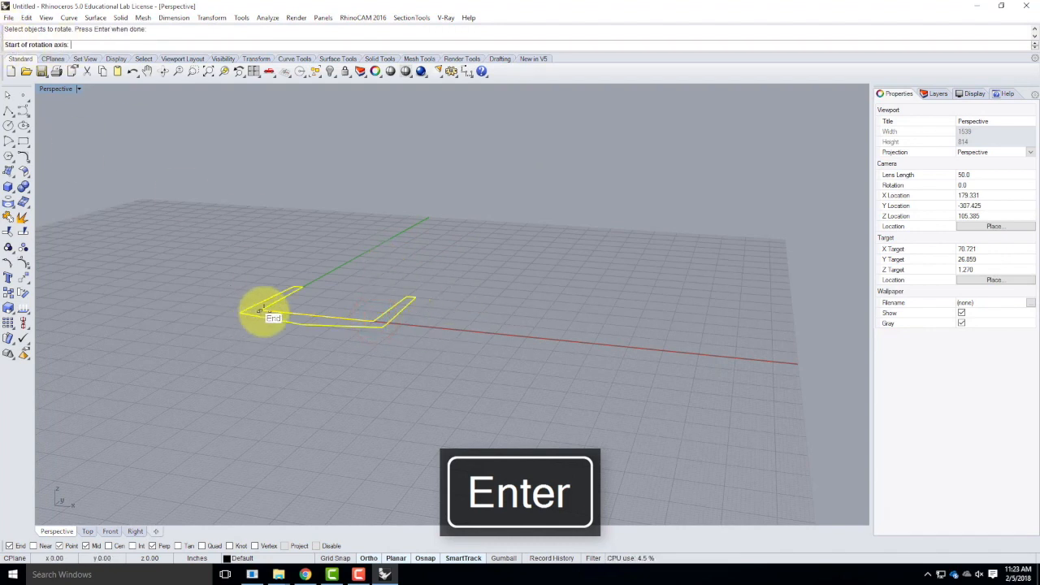
click(260, 310)
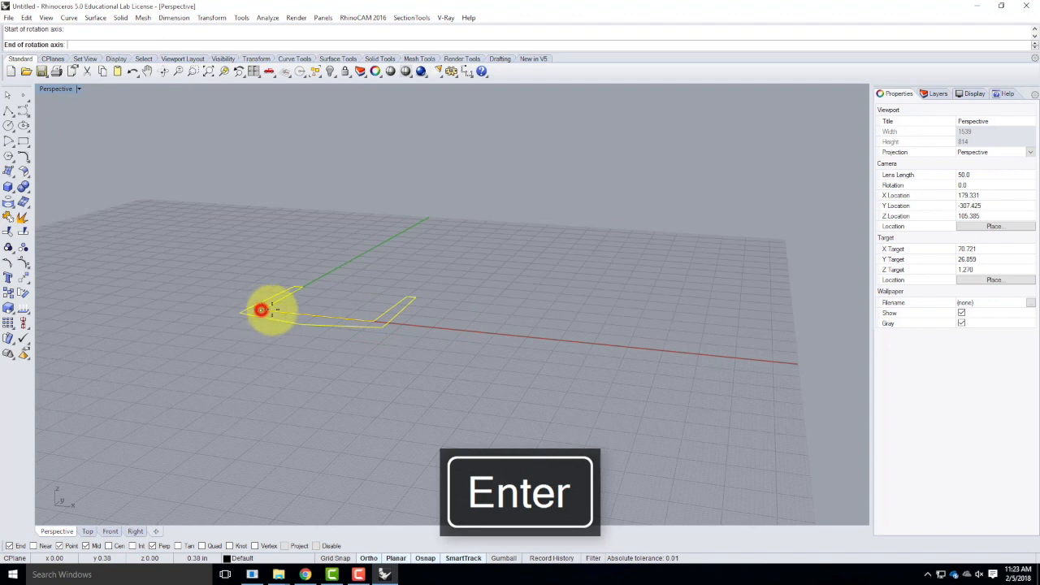
click(372, 325)
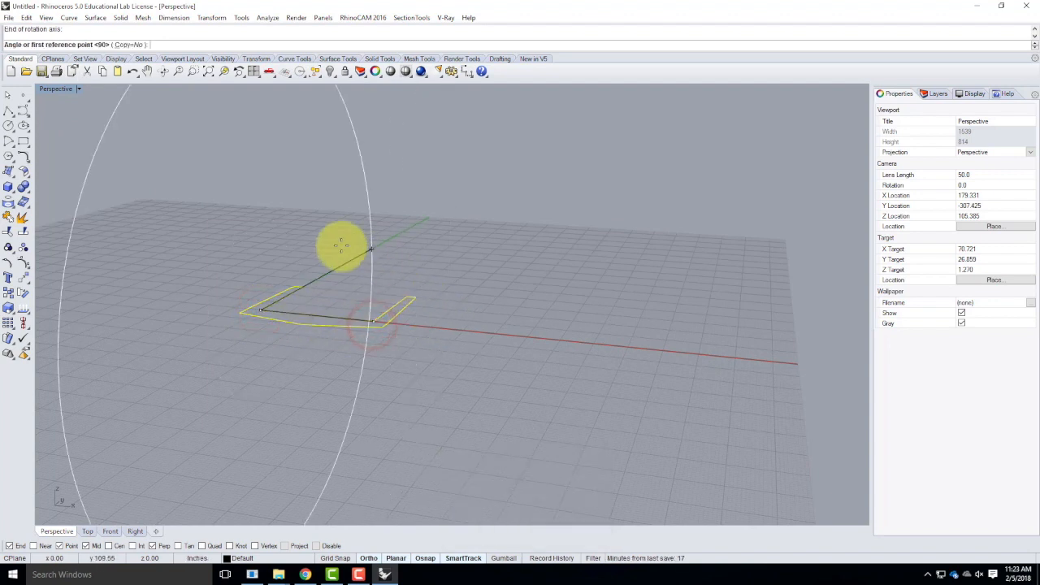
click(302, 287)
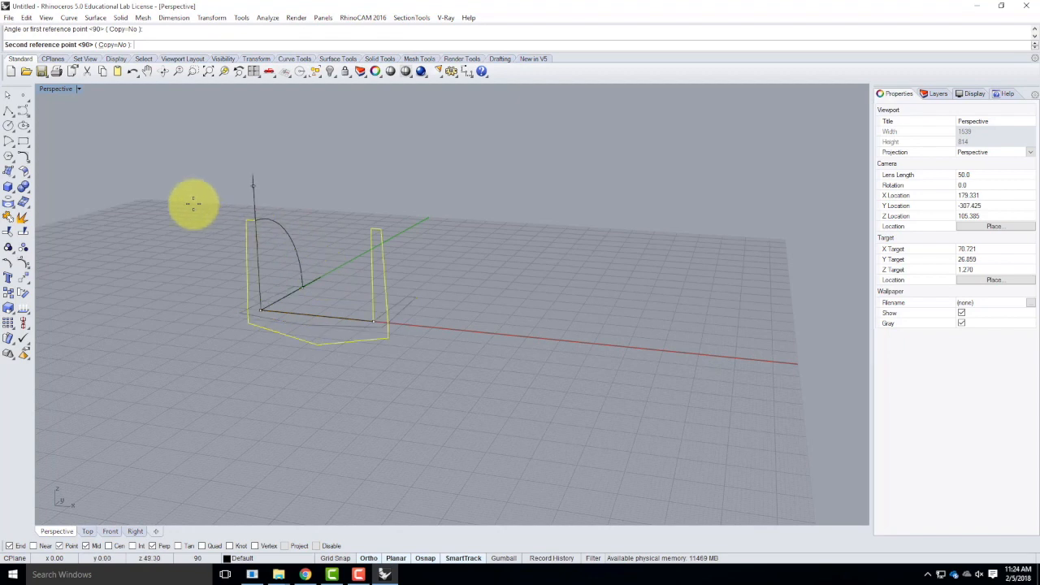
click(368, 558)
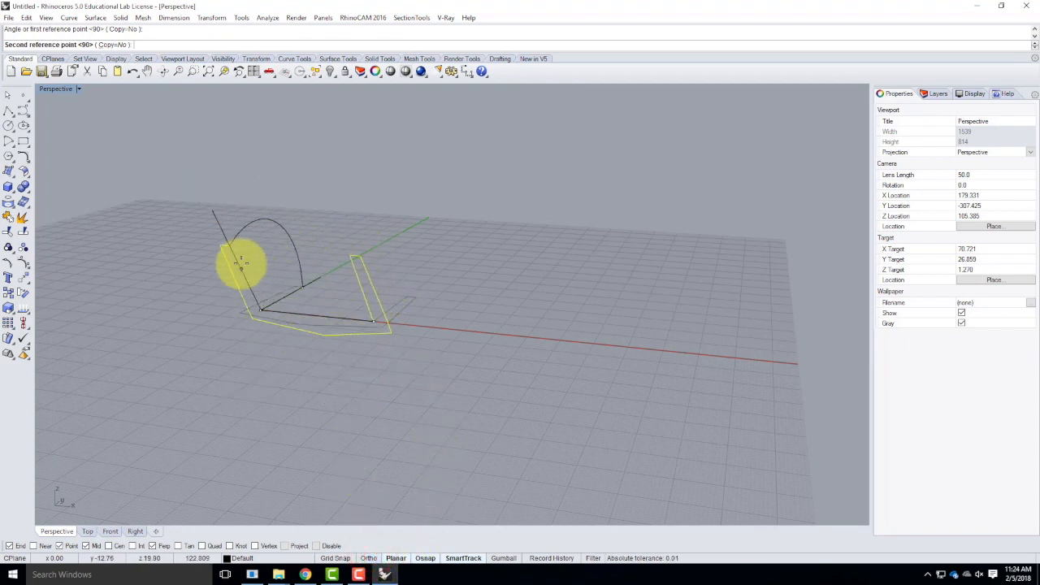
key(shift)
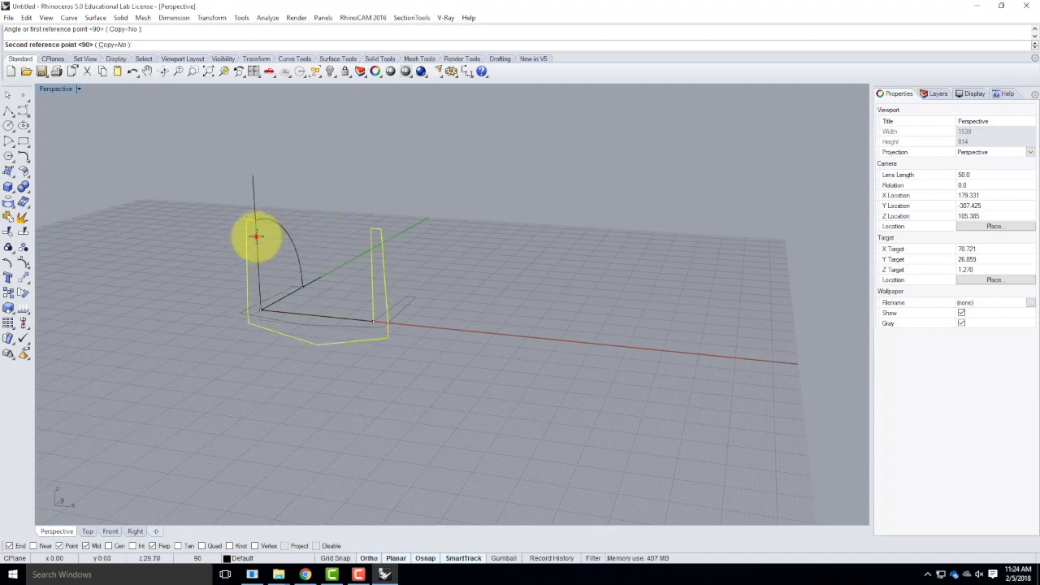
click(256, 236)
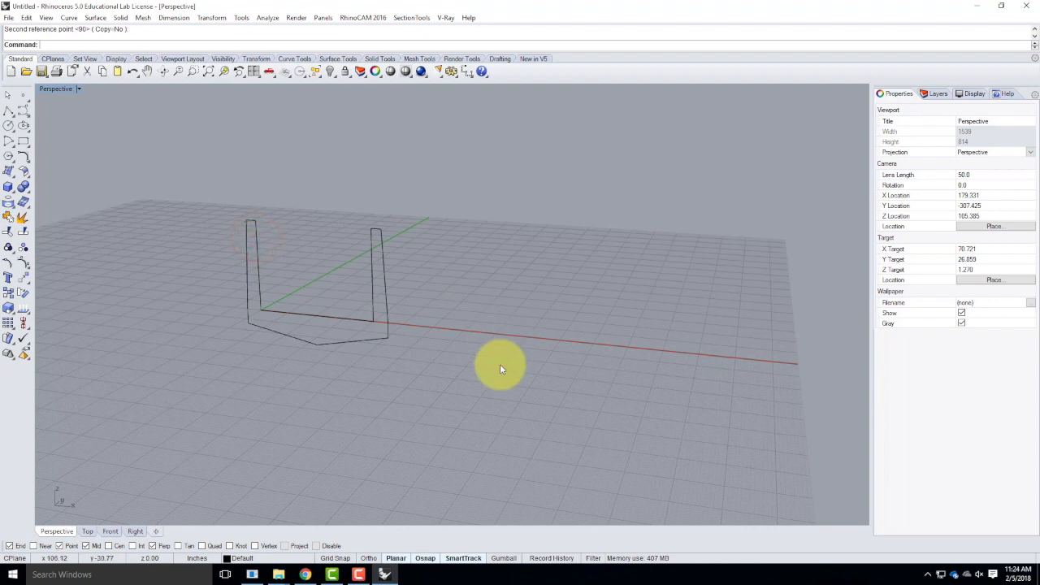
click(373, 340)
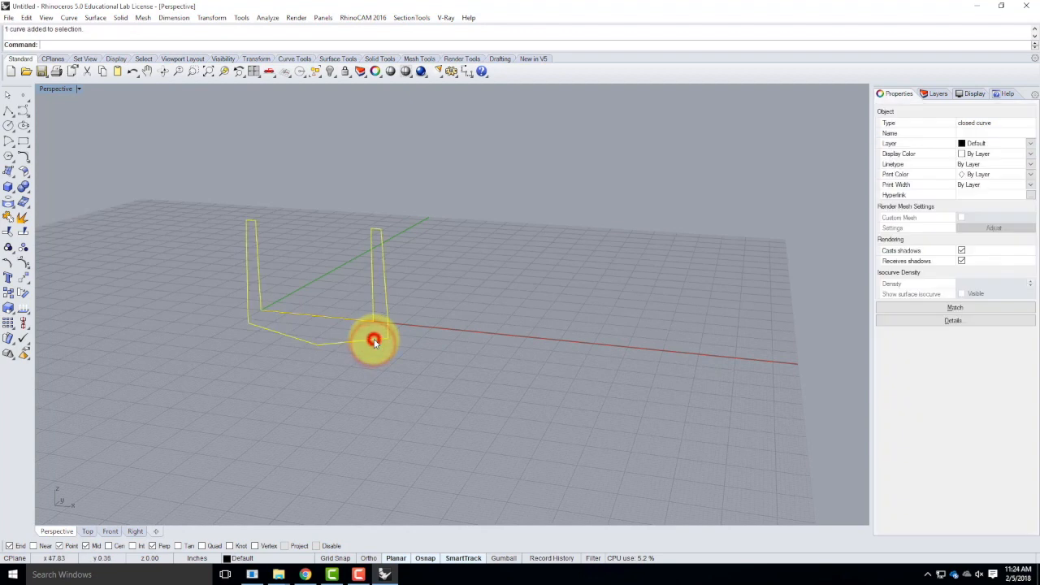
click(446, 344)
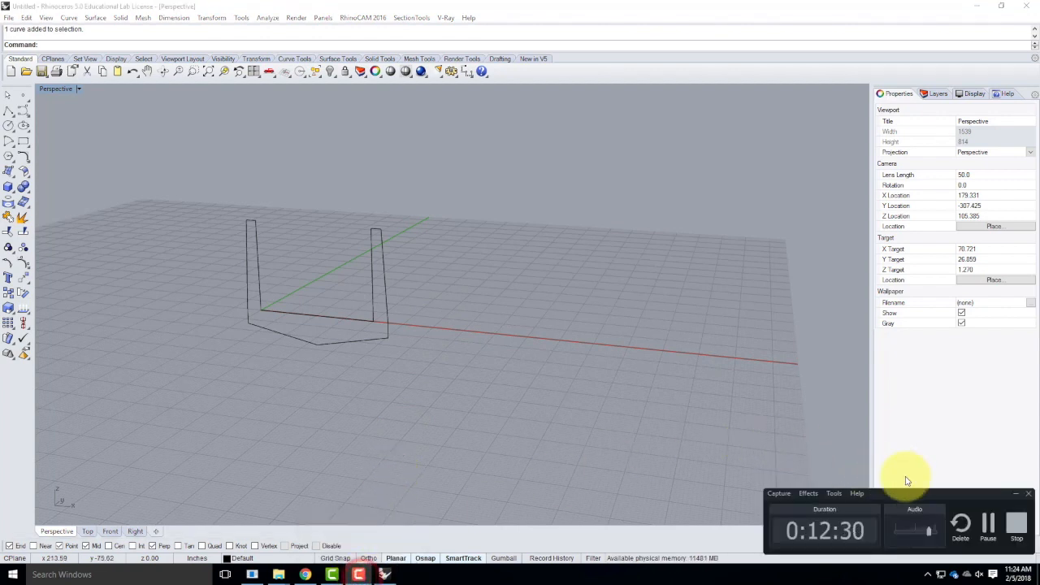
click(989, 529)
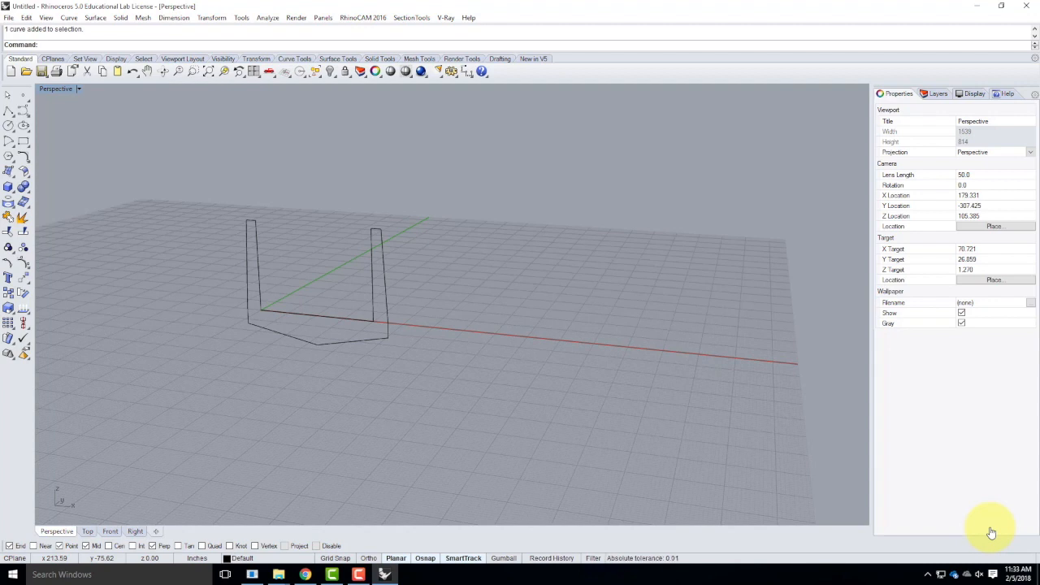
Start an Offset of the upright profile with the distance set to 48 inches.
click(373, 285)
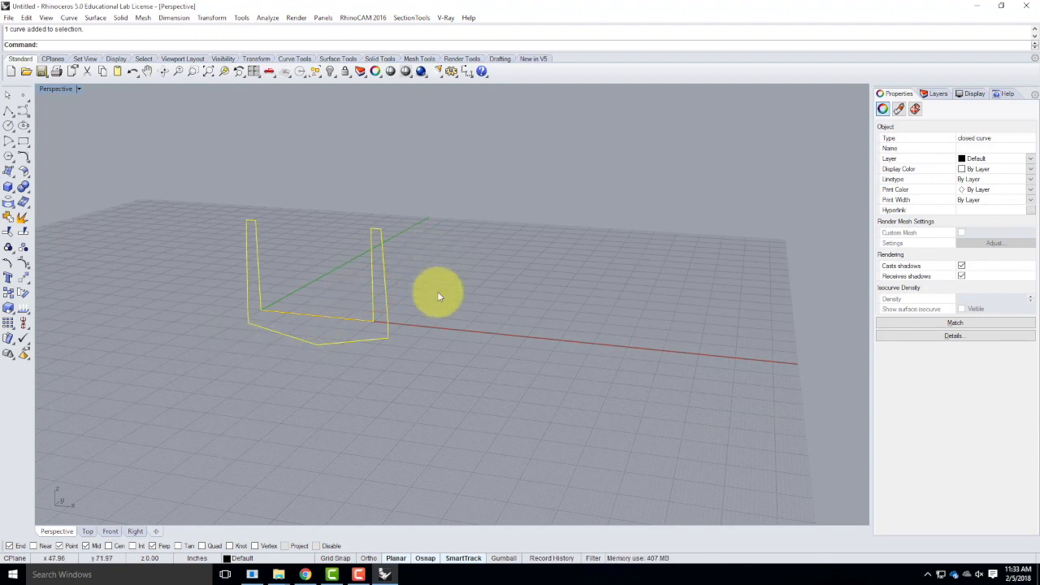
text(Offst)
key(BackSpace)
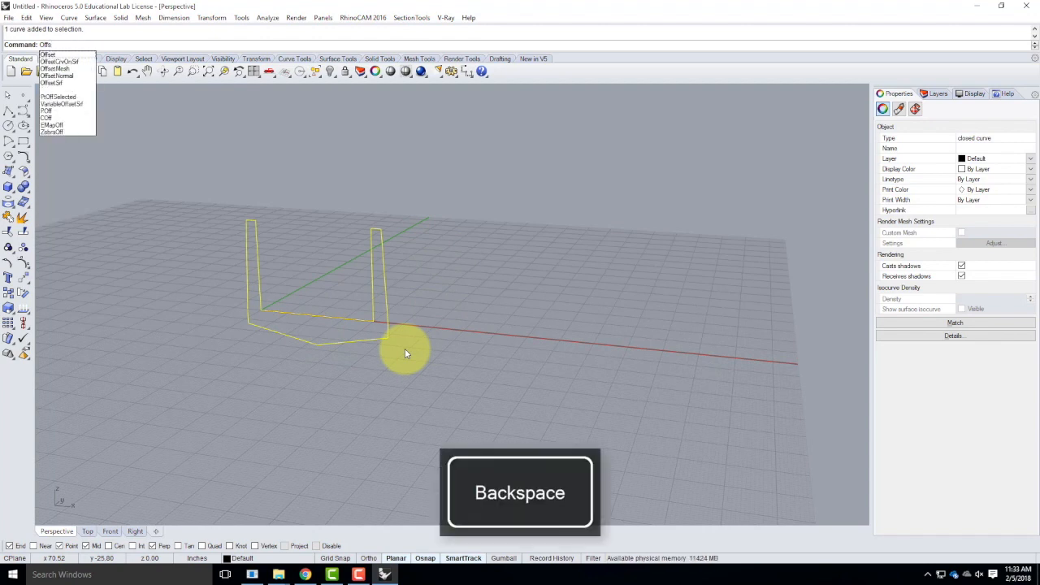
text(etCrvOnSrf)
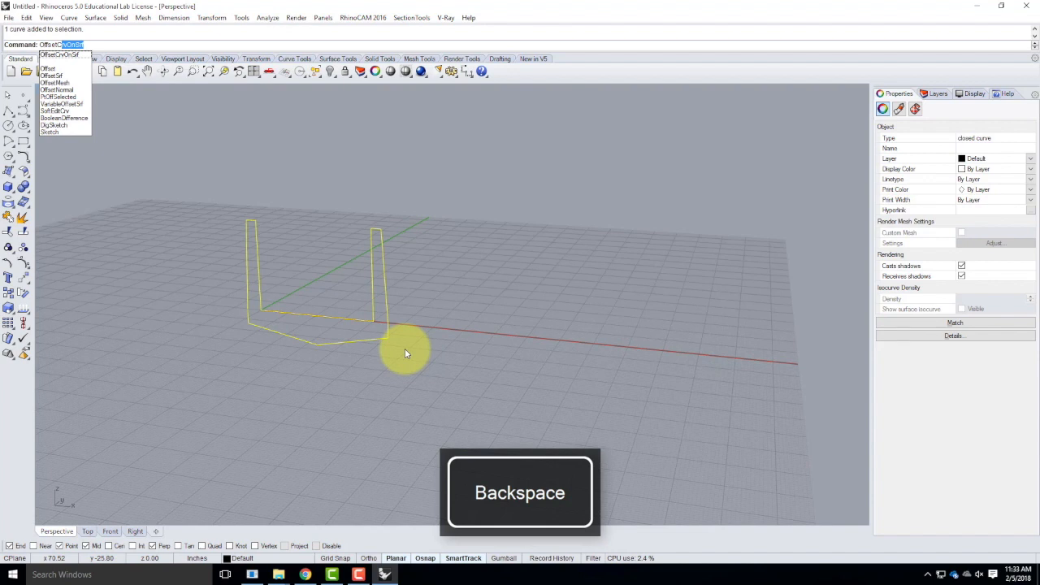
key(Down)
key(Return)
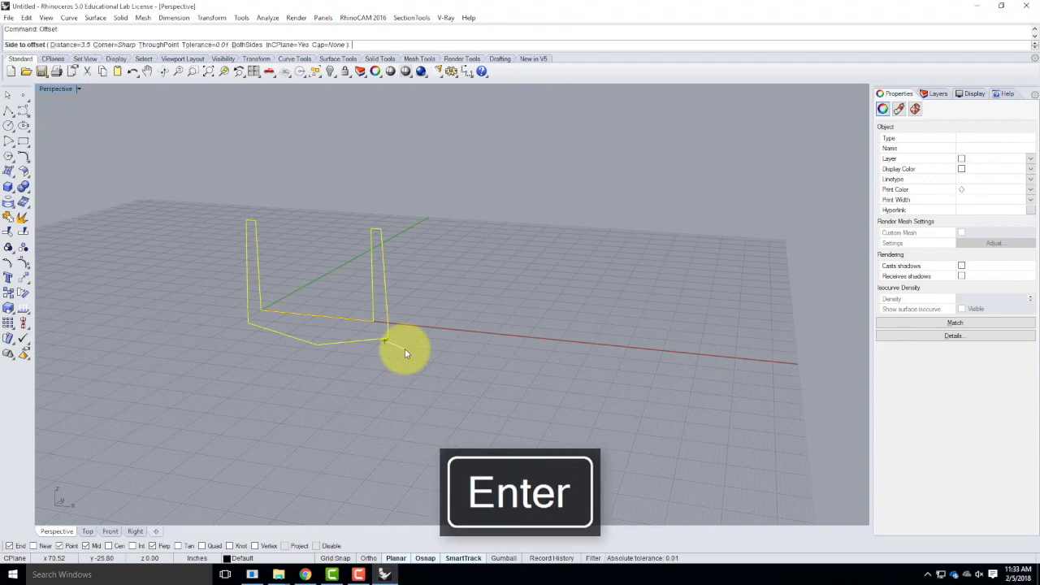
click(61, 45)
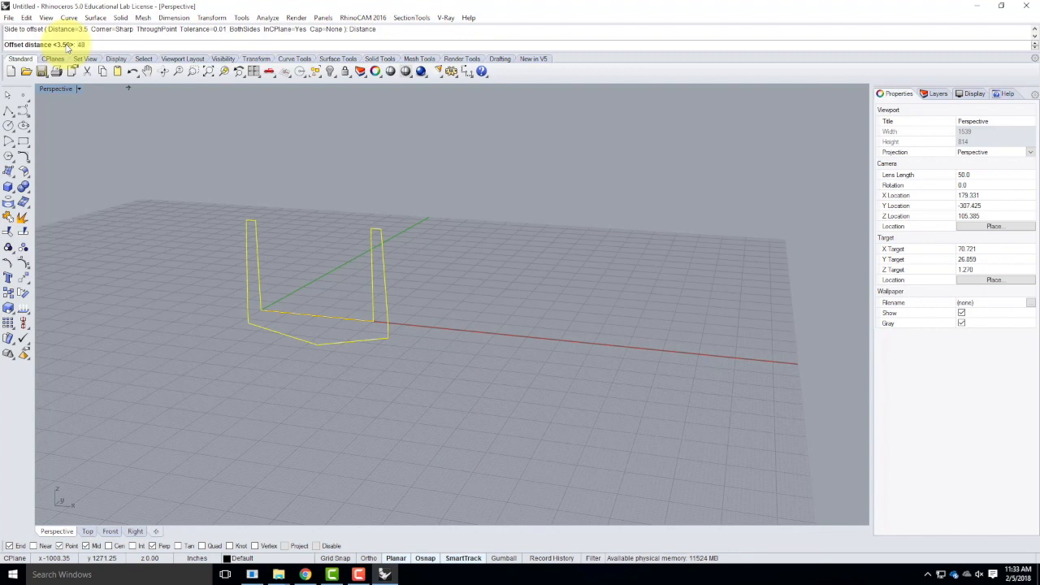
key(Return)
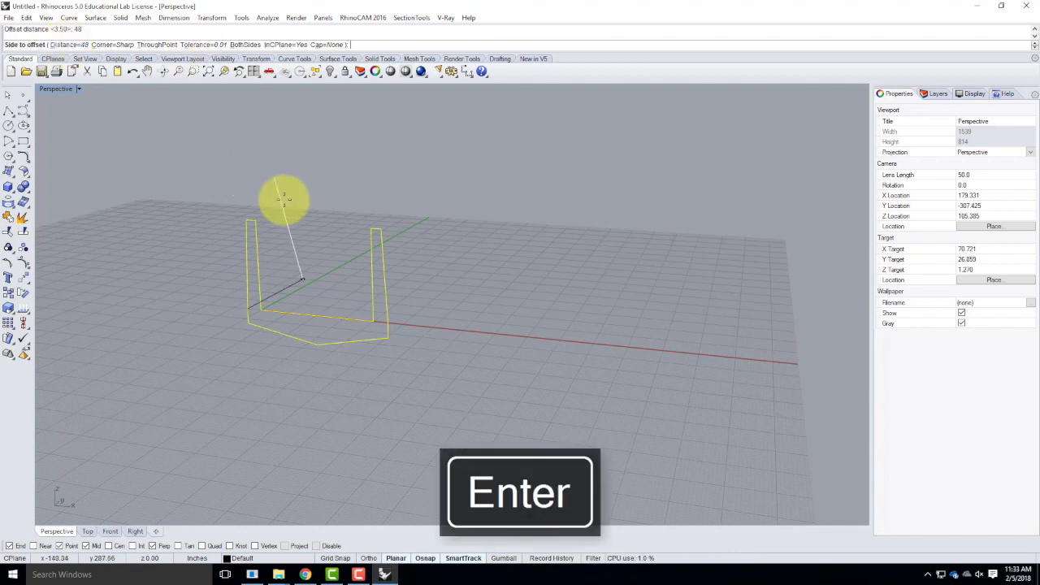
Try the profile offset with InCPlane set to No, placed outside the second wall, and delete the offset curve.
right_drag(455, 260, 446, 290)
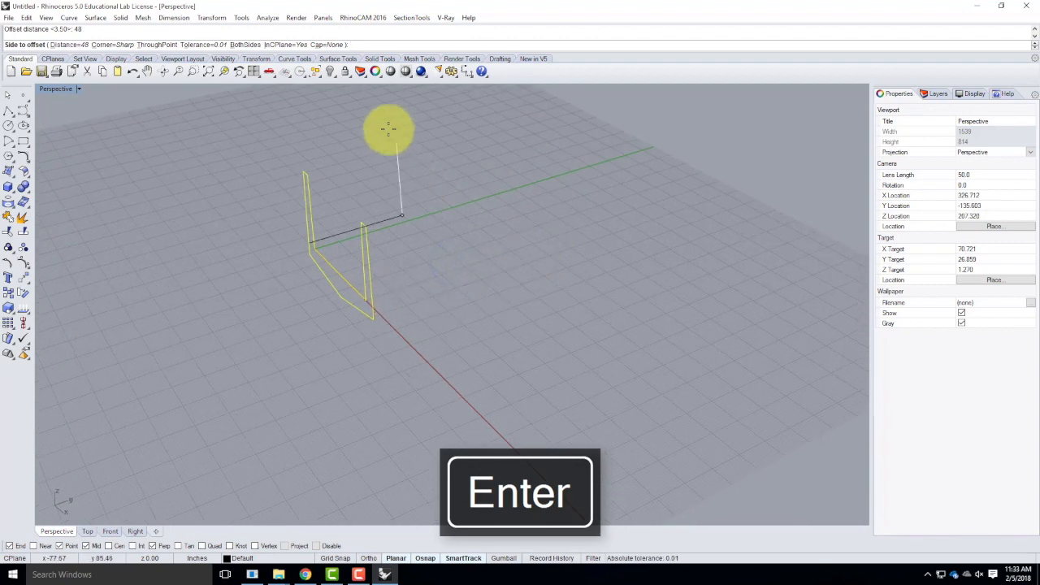
right_drag(448, 262, 469, 281)
click(276, 45)
right_drag(606, 313, 659, 337)
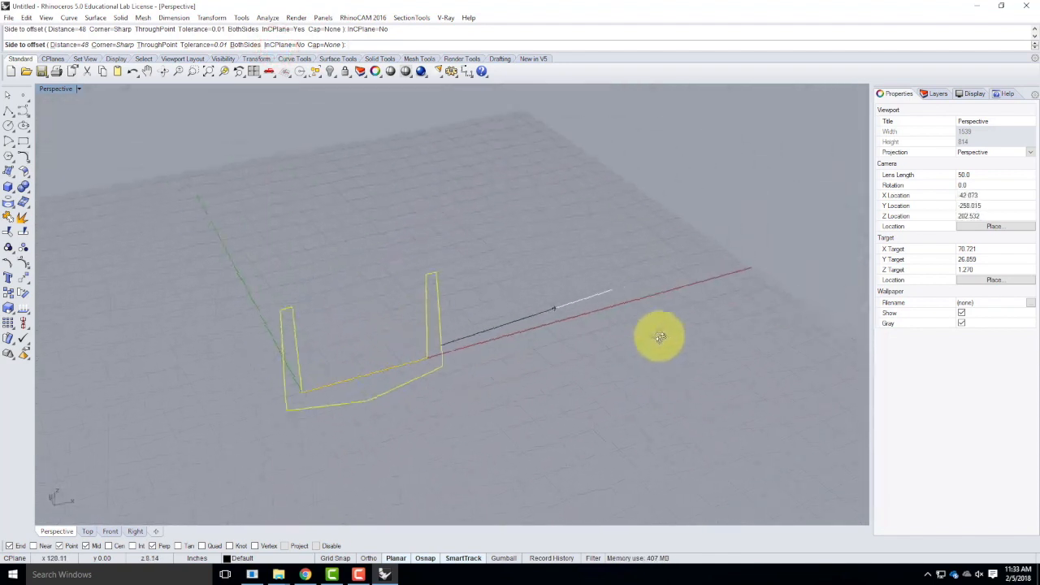
click(676, 295)
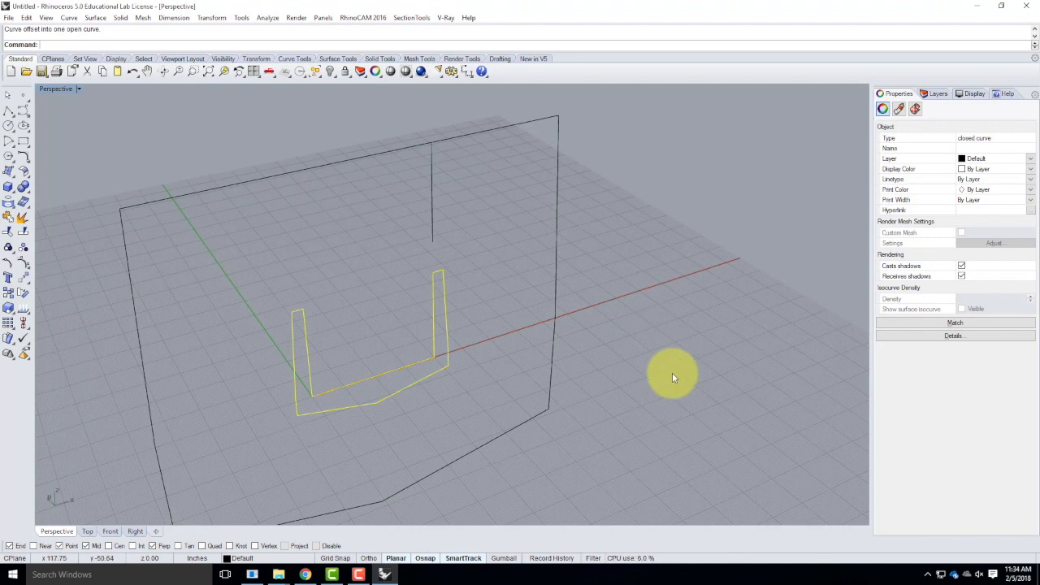
drag(613, 205, 531, 240)
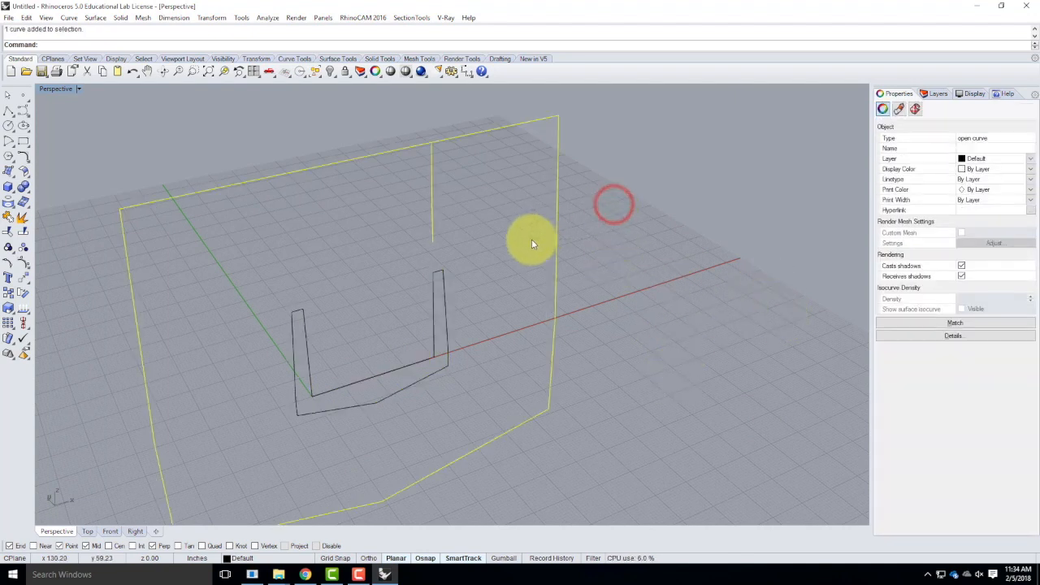
key(Delete)
Offset the profile 48 inches in the positive Y direction with InCPlane set to Yes.
right_click(531, 239)
click(432, 278)
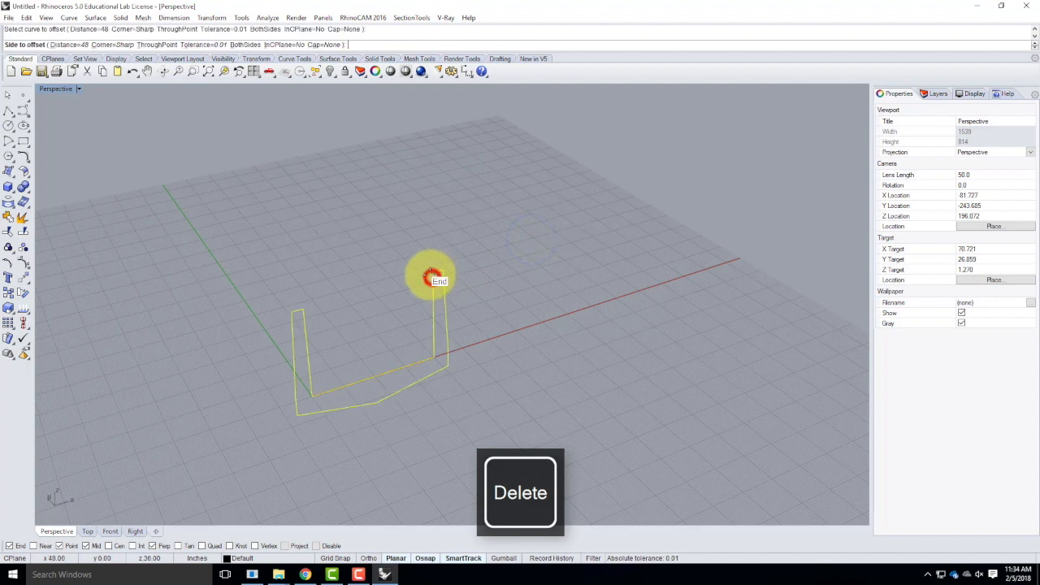
click(295, 46)
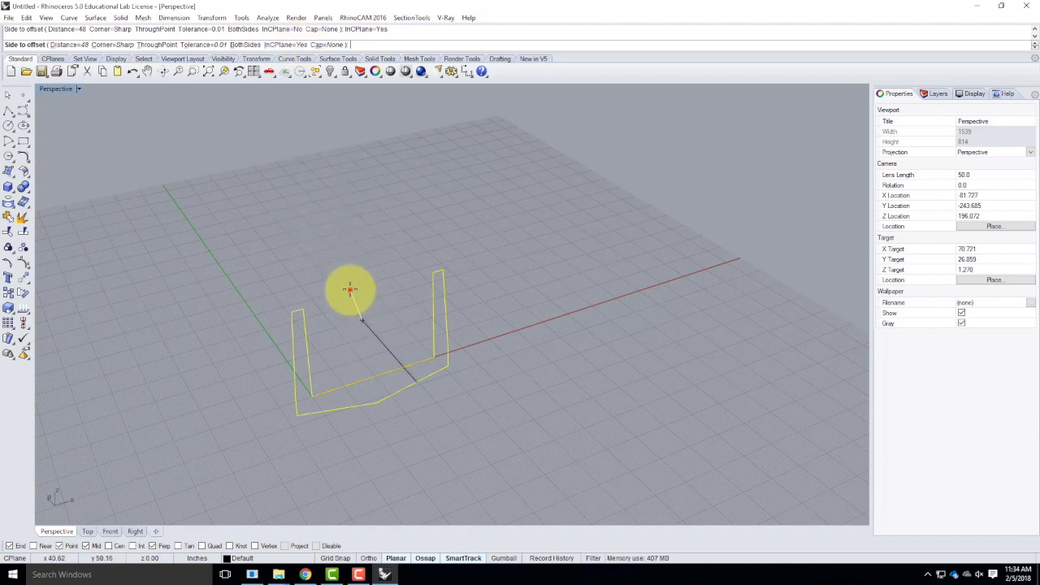
click(349, 289)
right_drag(487, 349, 518, 317)
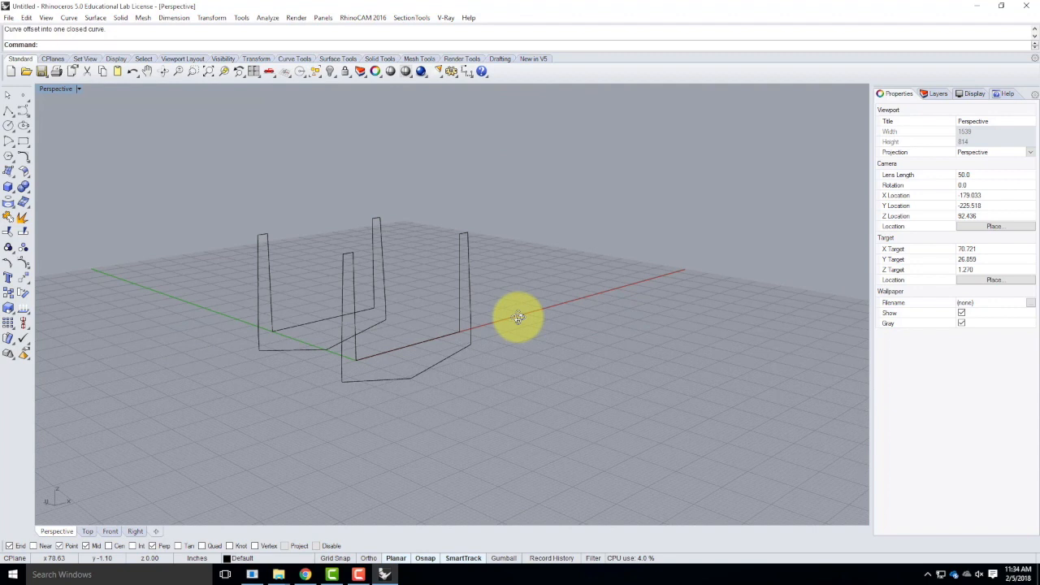
Explode both upright profiles into separate line segments and clear the selection.
click(406, 349)
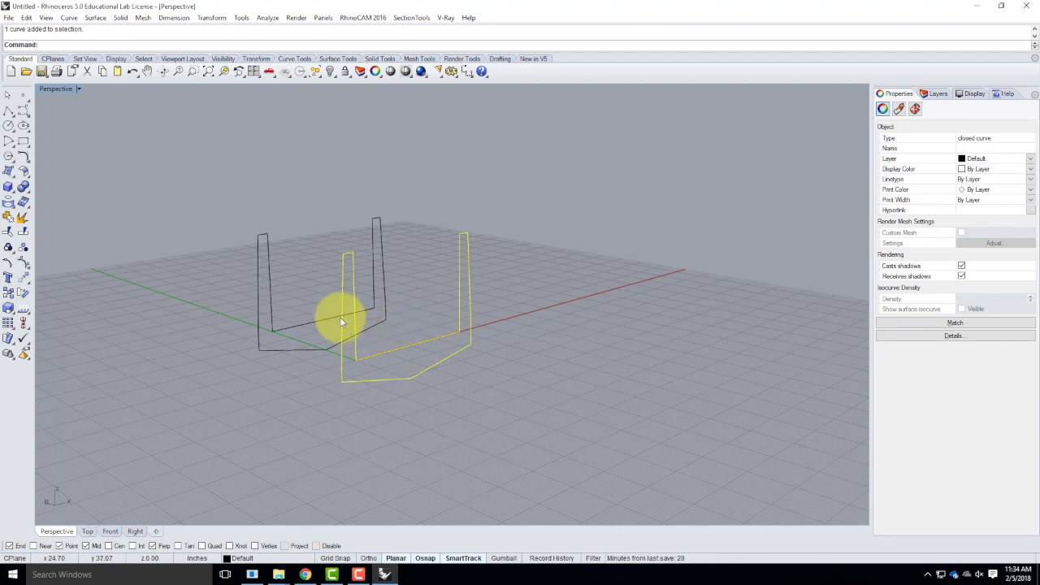
click(312, 327)
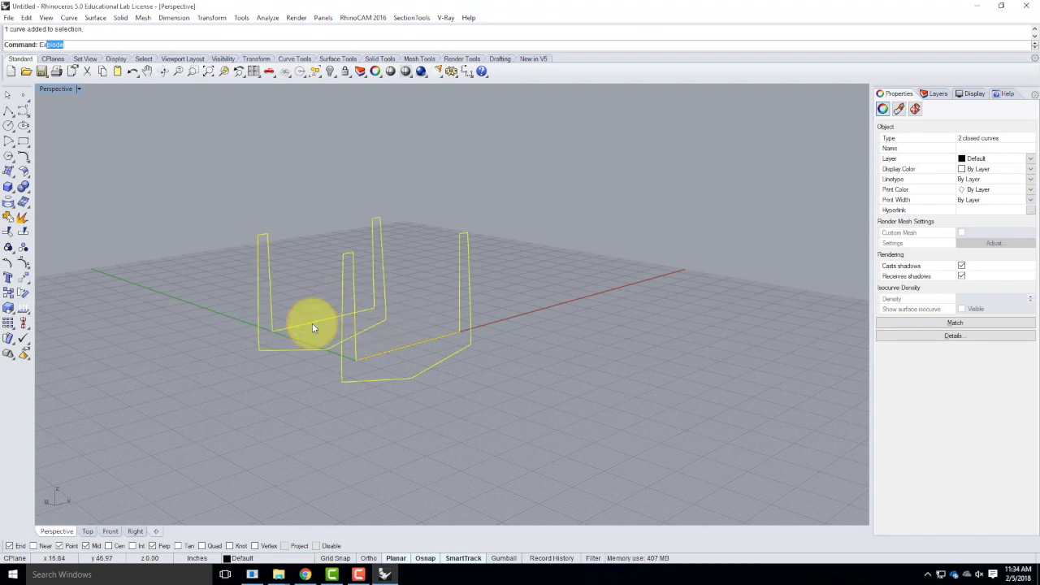
key(Return)
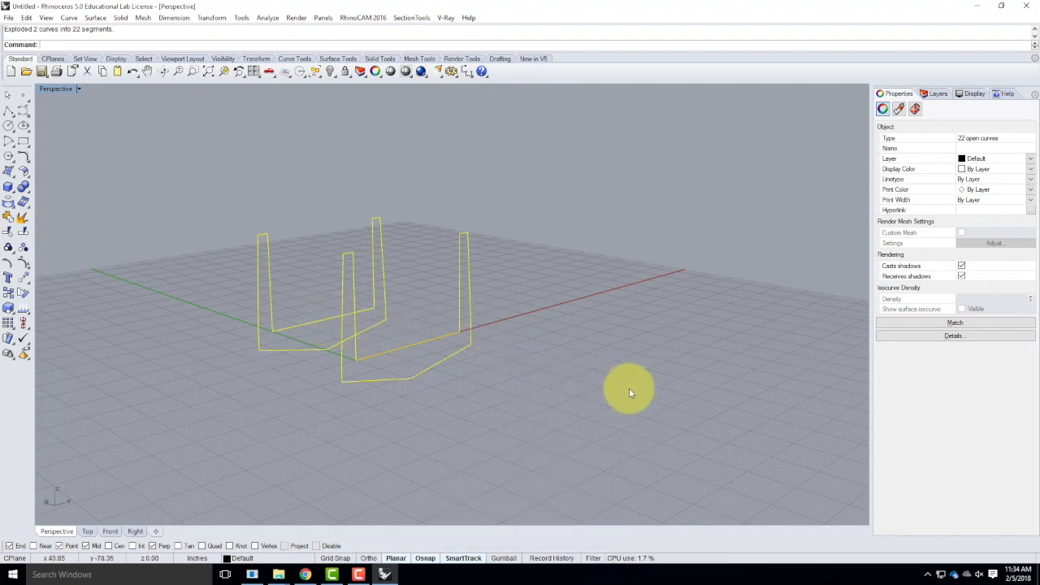
click(692, 388)
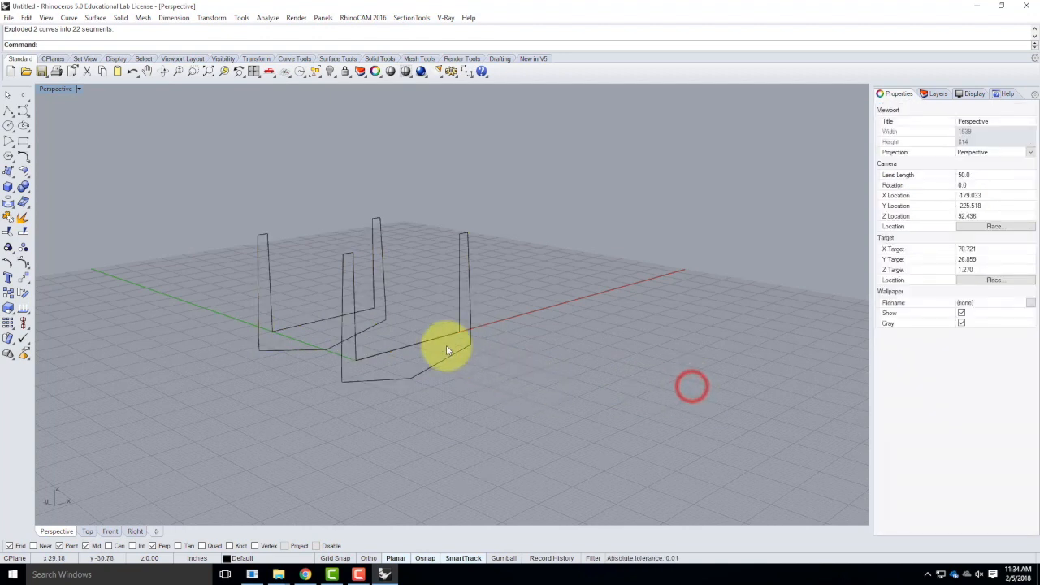
Loft the floor surface between the two profiles' floor edges with Normal style and Do not simplify.
click(418, 347)
shift+click(365, 307)
right_drag(595, 416, 581, 449)
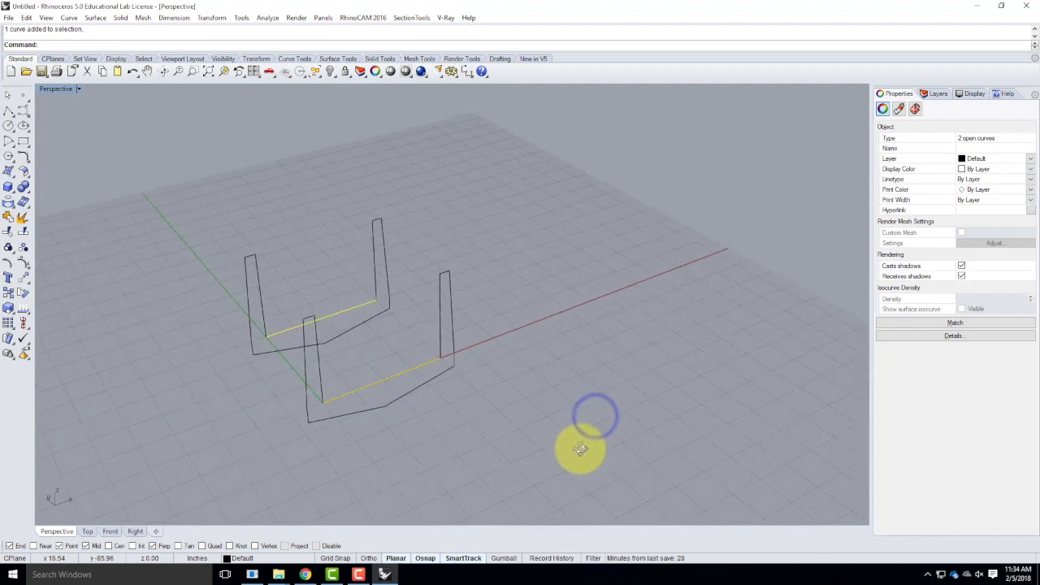
key(Return)
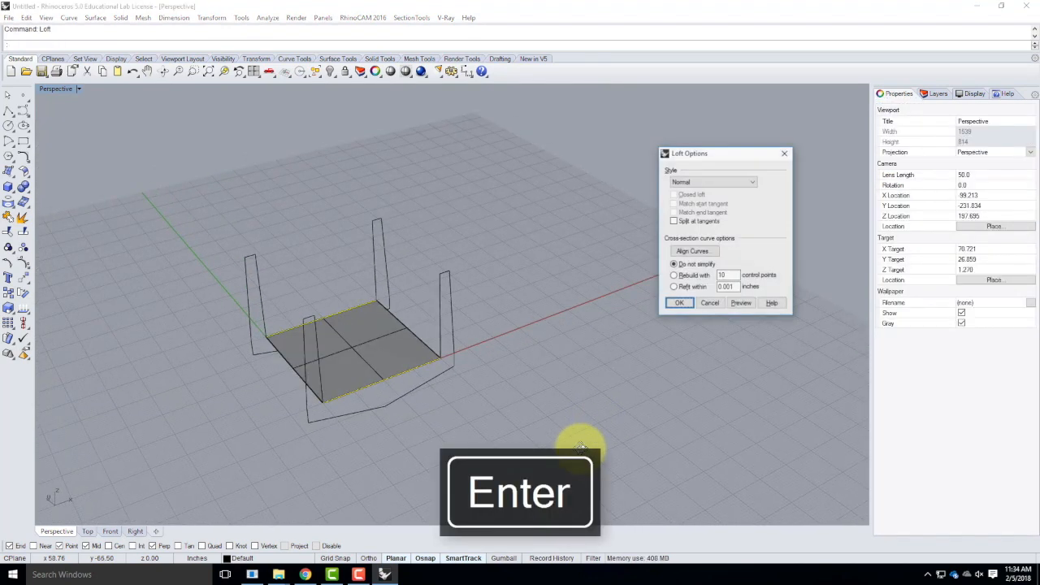
click(679, 302)
Loft the first wall's inner face between the inner vertical edges of both profiles with Normal style, and briefly select the surface.
right_drag(591, 387, 433, 372)
click(305, 221)
shift+click(401, 213)
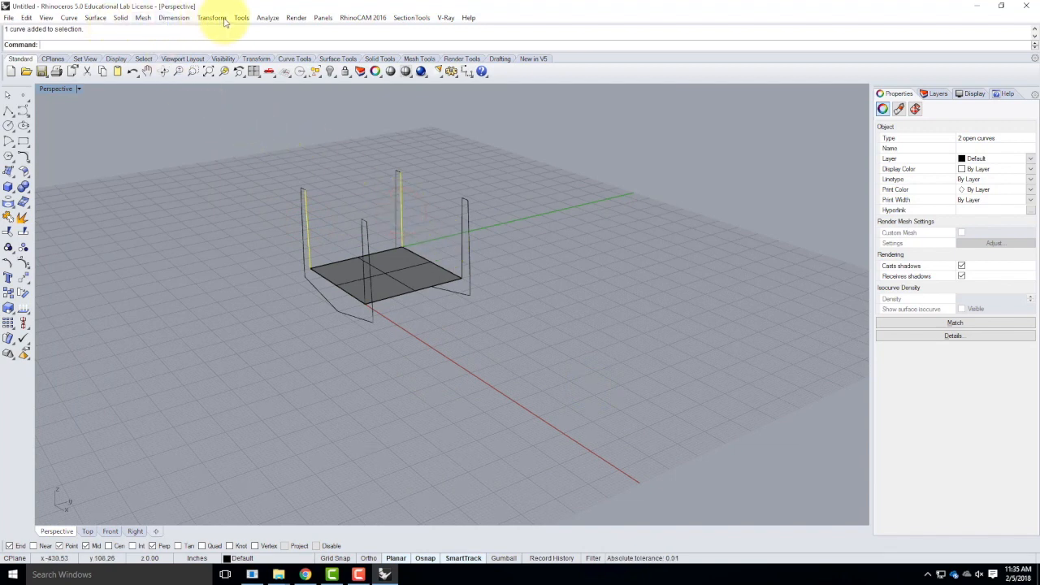
click(98, 18)
click(102, 38)
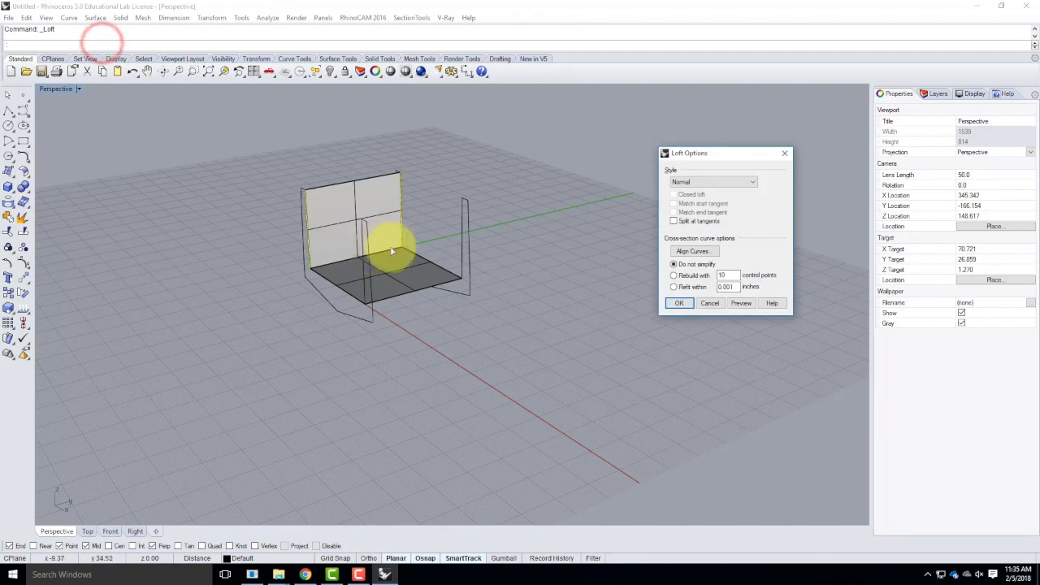
click(679, 302)
right_drag(431, 296, 455, 280)
click(307, 232)
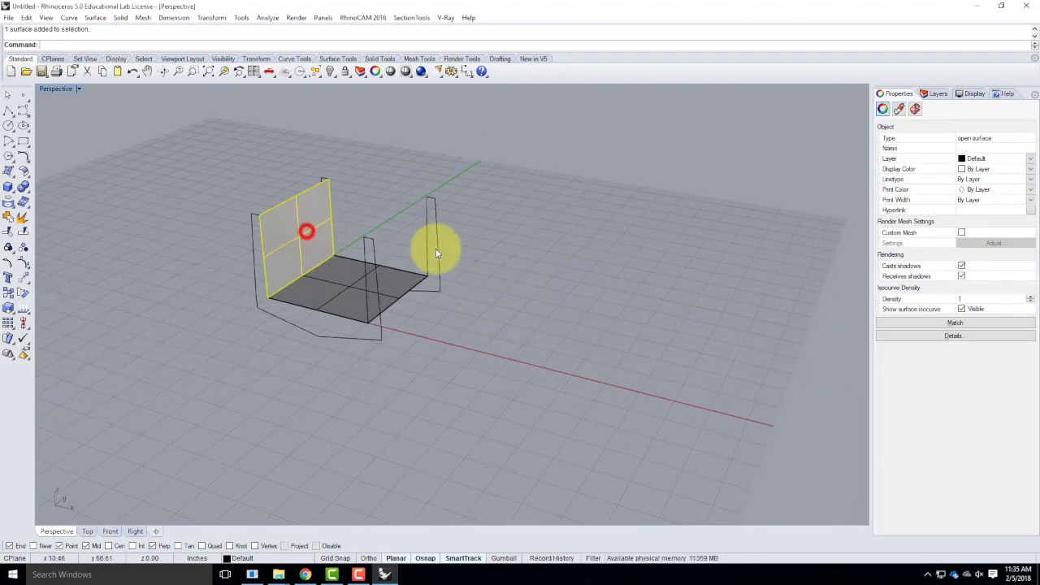
click(351, 158)
Loft the first wall's top face between the short top edges of both profiles with Normal style.
right_drag(289, 155, 238, 289)
click(234, 287)
shift+click(249, 111)
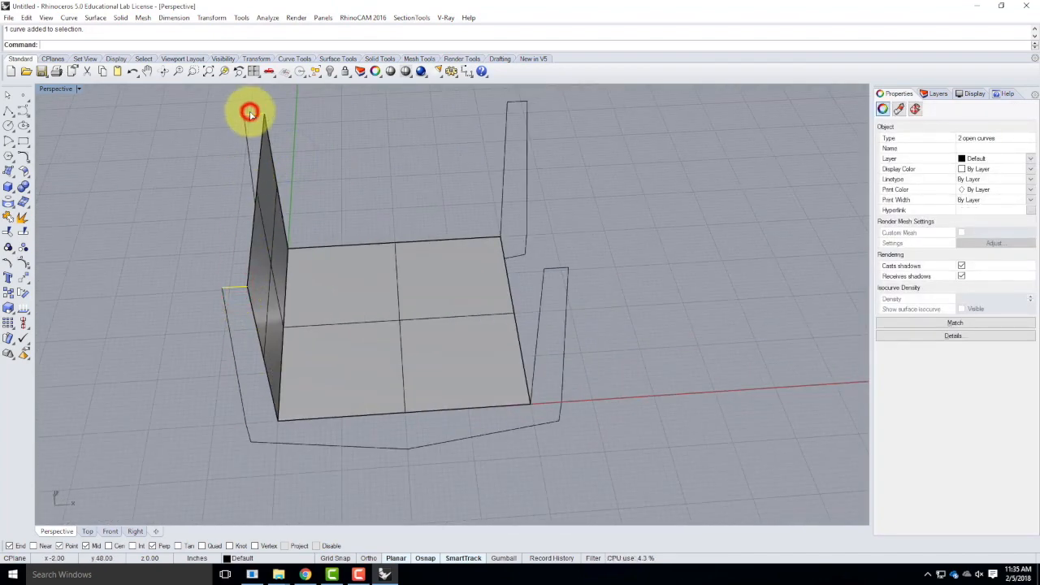
right_click(329, 134)
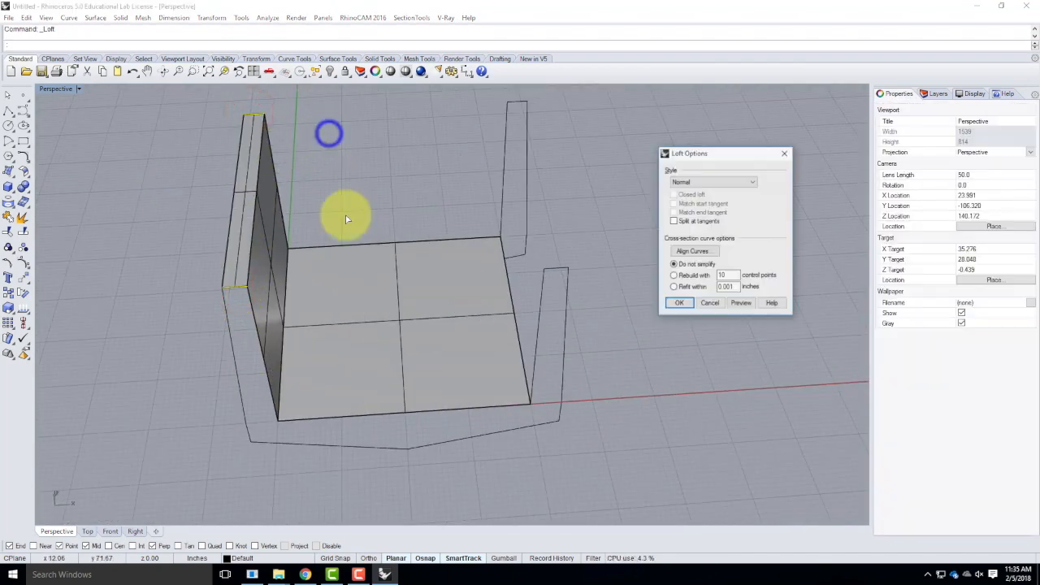
click(679, 303)
Join the remaining outer wall, underside and second wall segments into one open curve per profile.
right_drag(575, 343, 595, 315)
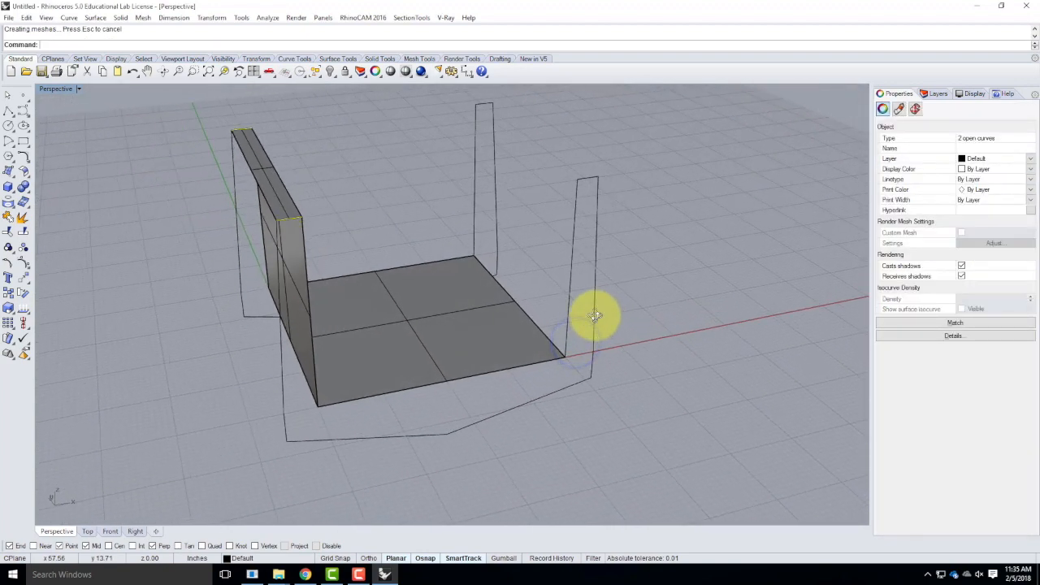
click(238, 233)
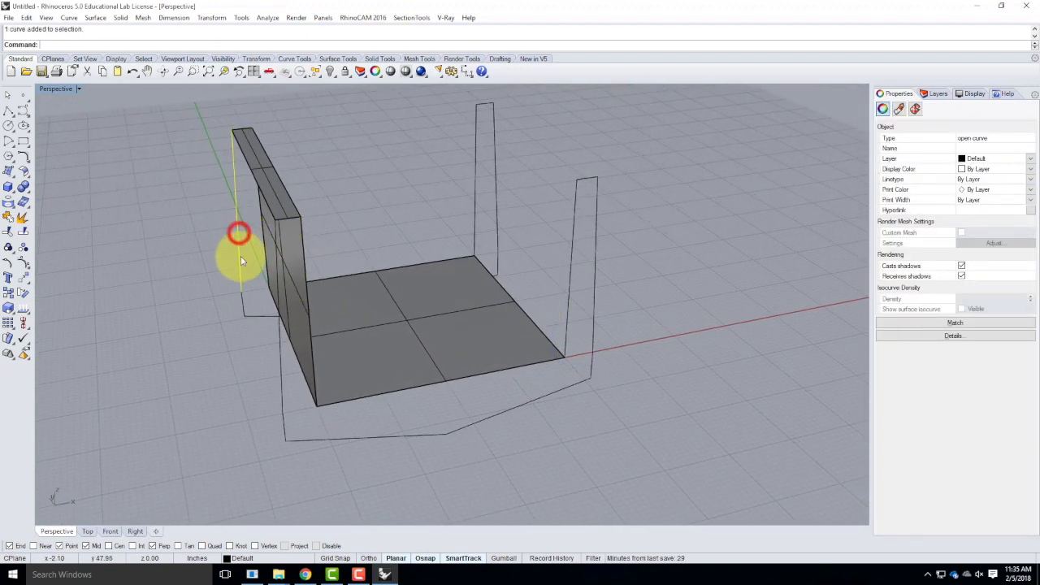
shift+click(242, 305)
shift+click(251, 314)
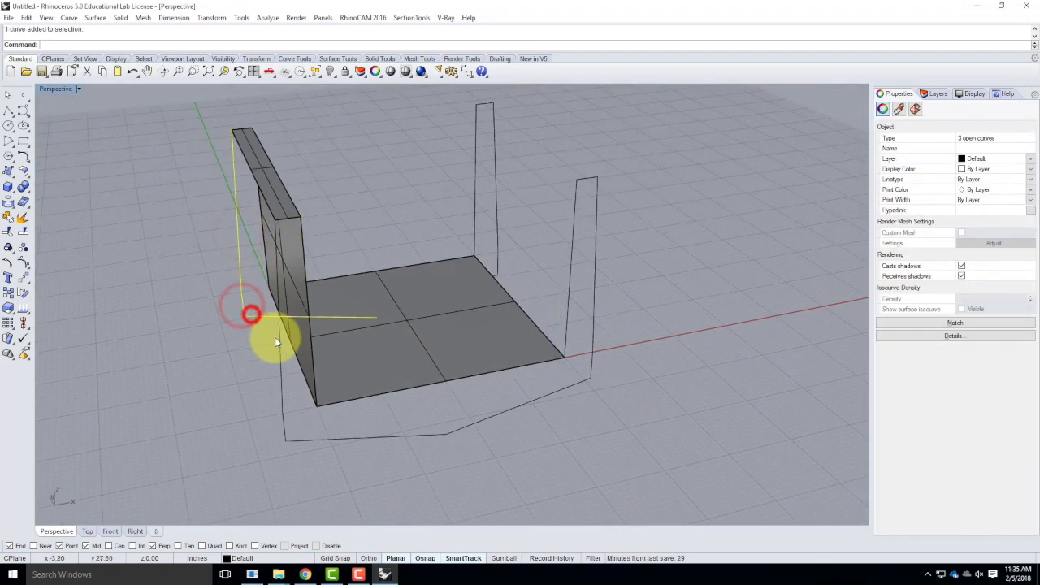
shift+click(274, 226)
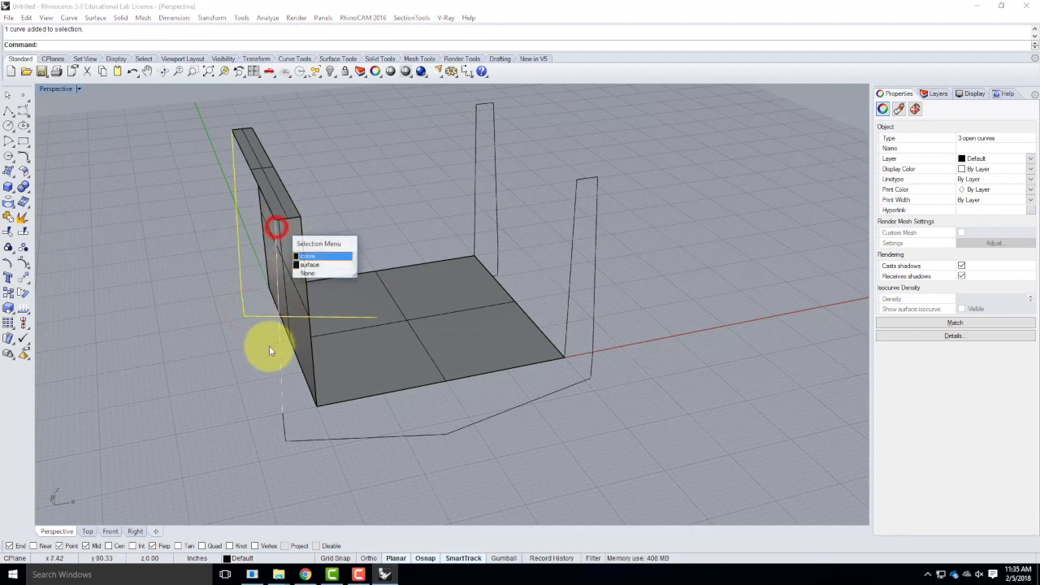
click(320, 256)
shift+click(286, 428)
shift+click(372, 436)
shift+click(476, 419)
shift+click(517, 405)
shift+click(594, 346)
shift+click(593, 364)
shift+click(584, 180)
shift+click(574, 212)
right_drag(646, 247, 587, 374)
shift+click(543, 342)
shift+click(580, 315)
shift+click(574, 209)
shift+click(571, 128)
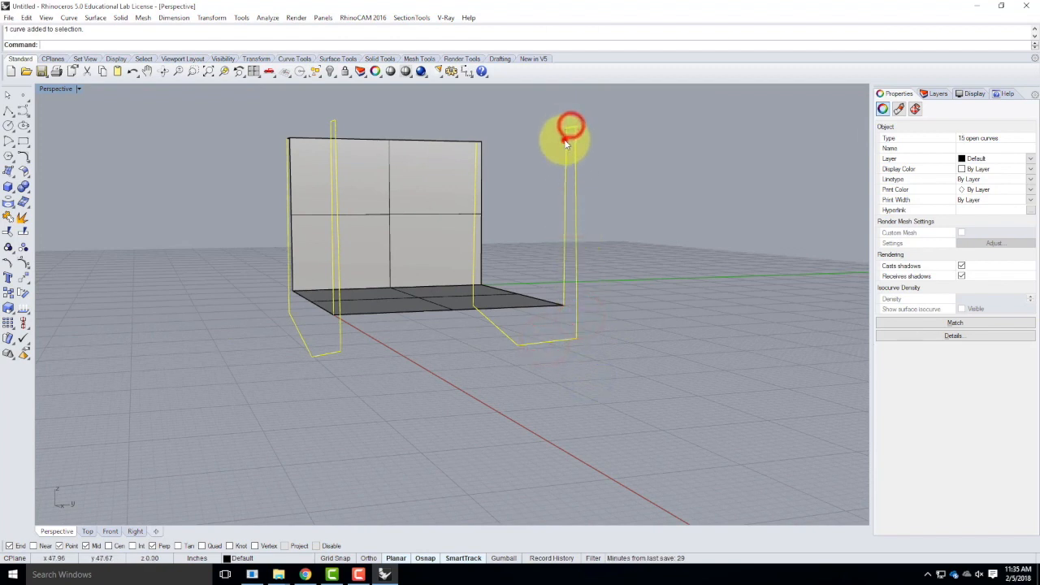
key(Return)
Loft between the two joined open curves with Normal style and Do not simplify.
right_drag(537, 214, 666, 274)
text(Lof)
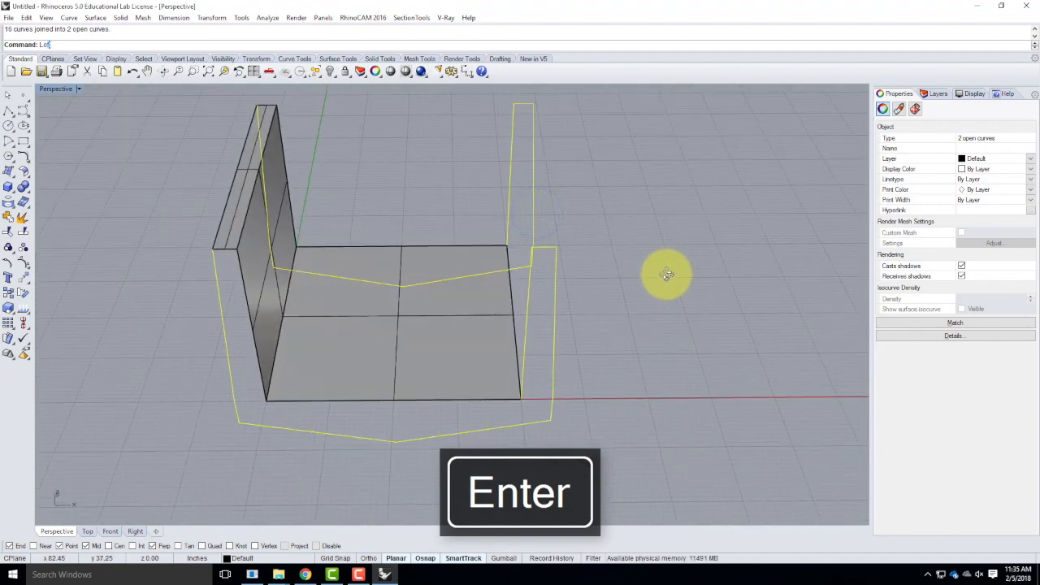
text(t)
key(Return)
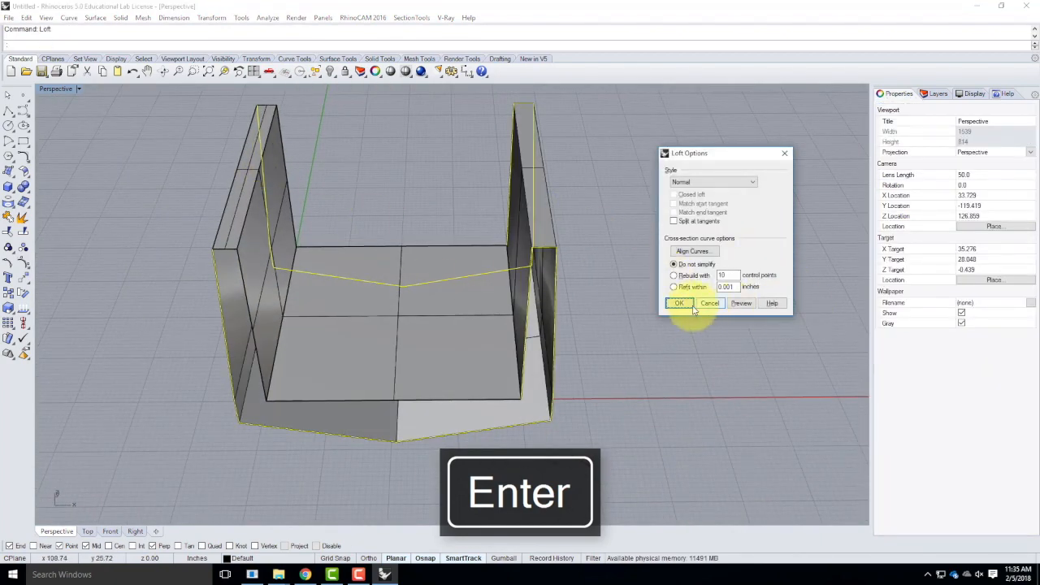
click(680, 303)
Delete all the lofted surfaces, keeping the profile curves at both ends.
right_drag(673, 360, 556, 334)
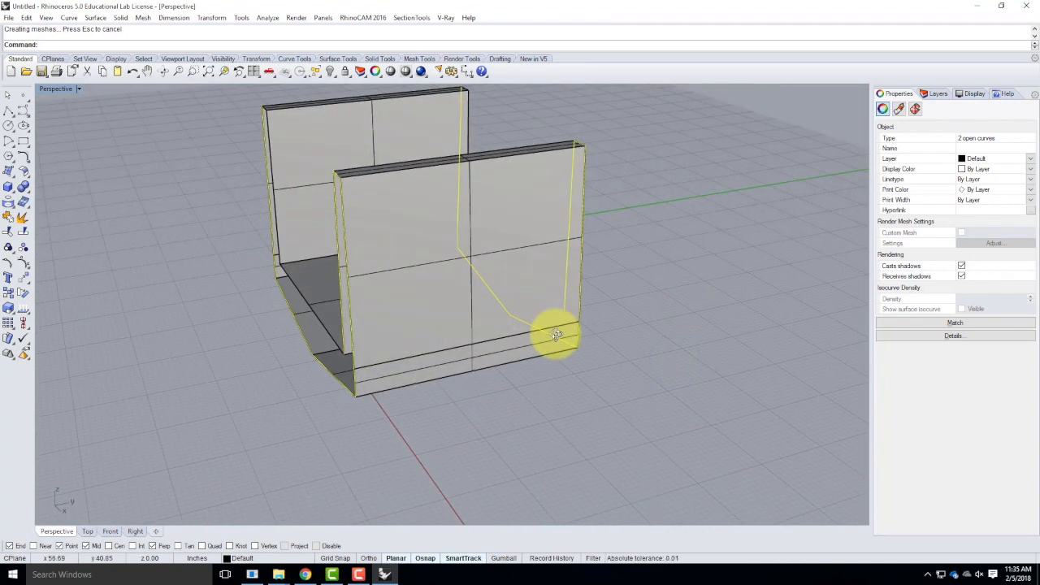
right_drag(637, 352, 645, 411)
right_drag(507, 362, 577, 365)
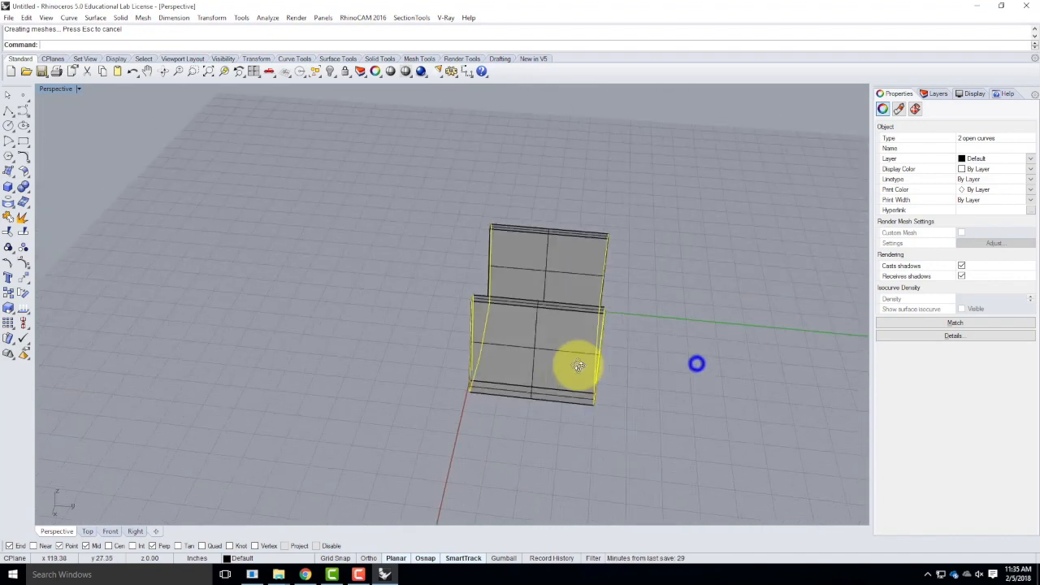
click(511, 445)
drag(573, 208, 513, 350)
key(Delete)
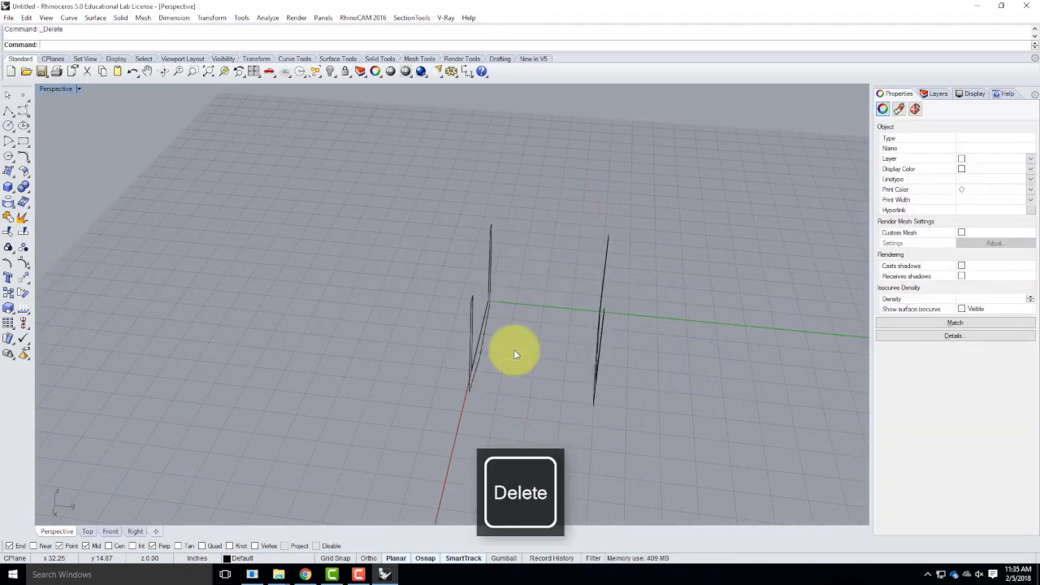
Join all the curves of both profiles into one closed curve per profile.
drag(427, 177, 672, 434)
text(Jo)
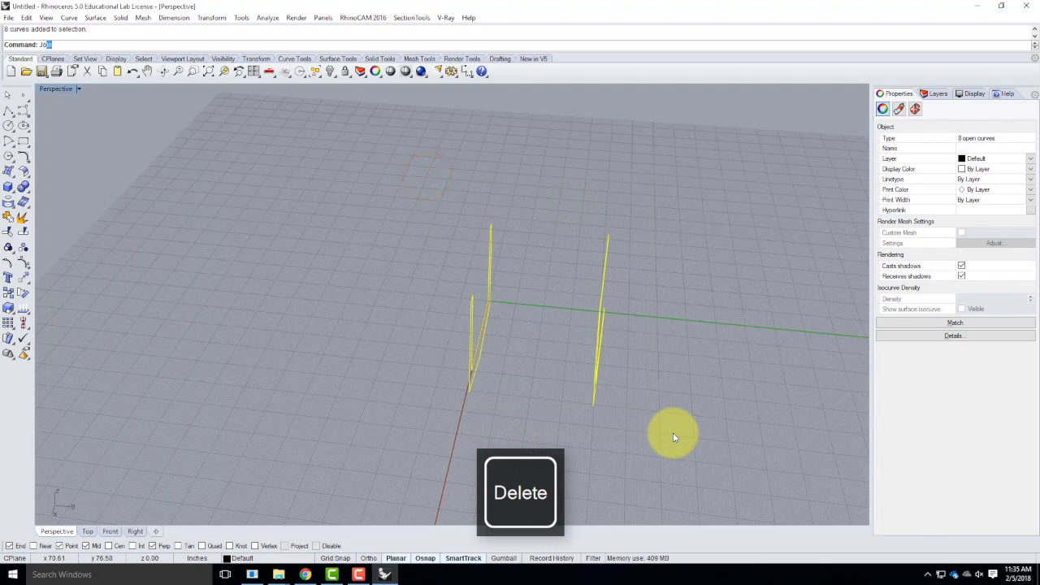
key(Return)
key(Return)
Try a loft between the closed profiles with the front profile's seam point moved near the bottom of its outer edge, and cancel it.
right_drag(425, 411, 566, 418)
text(Loft)
key(Return)
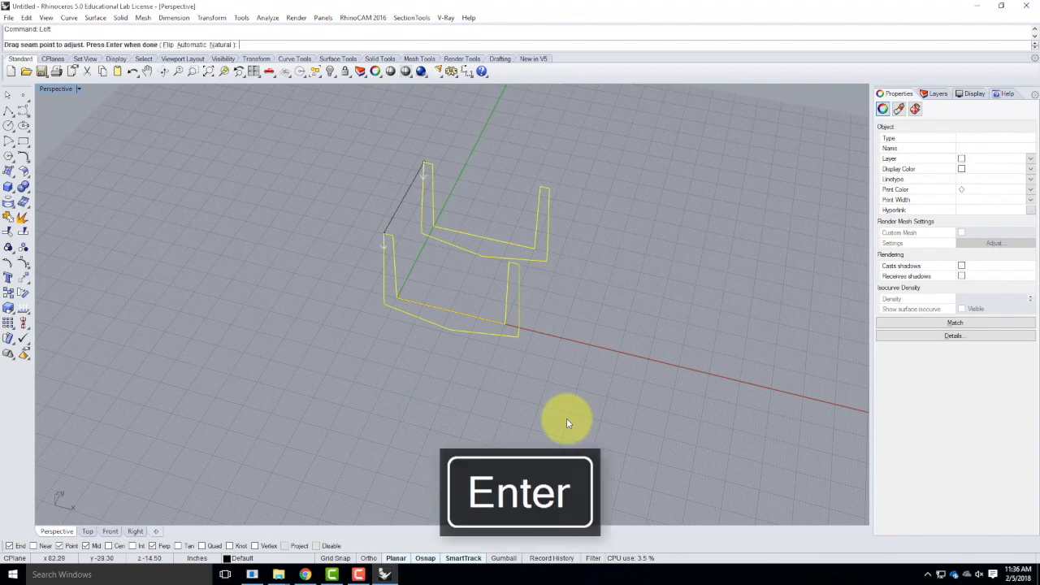
scroll(429, 176, up, 5)
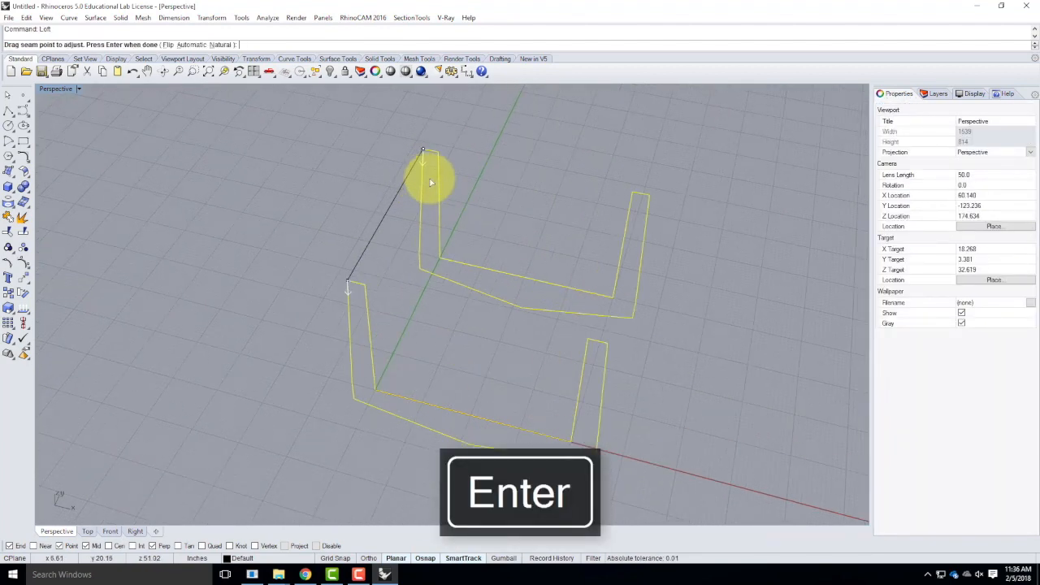
scroll(485, 286, up, 6)
right_drag(385, 351, 322, 329)
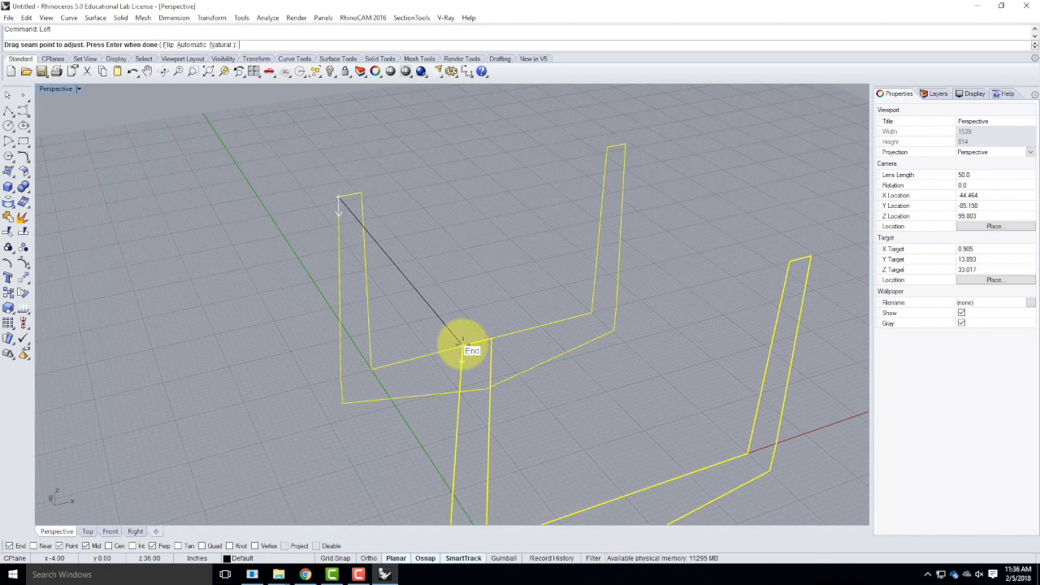
right_drag(464, 371, 543, 250)
drag(491, 306, 477, 450)
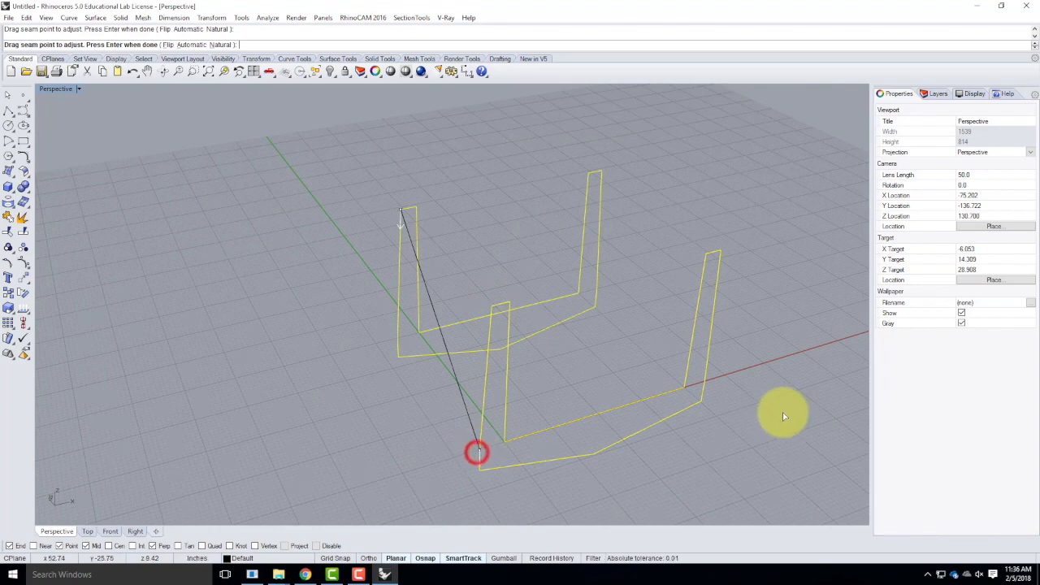
key(Return)
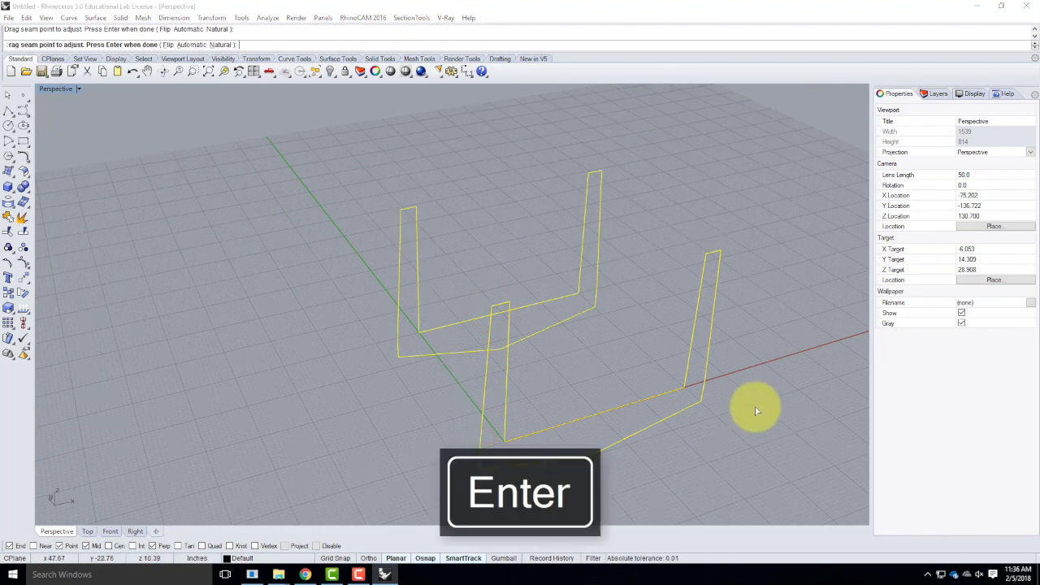
right_drag(646, 375, 686, 367)
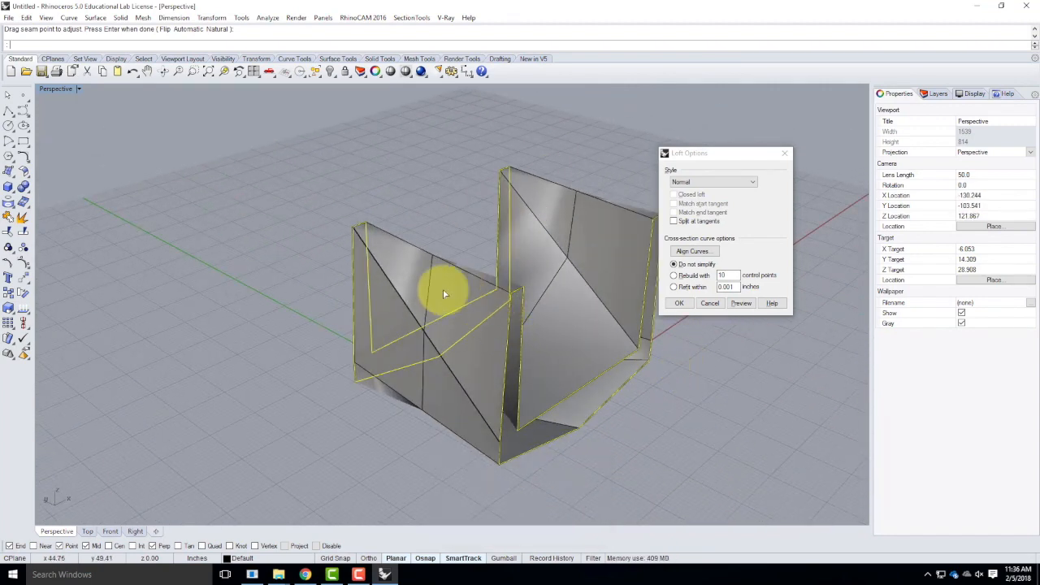
key(ctrl+z)
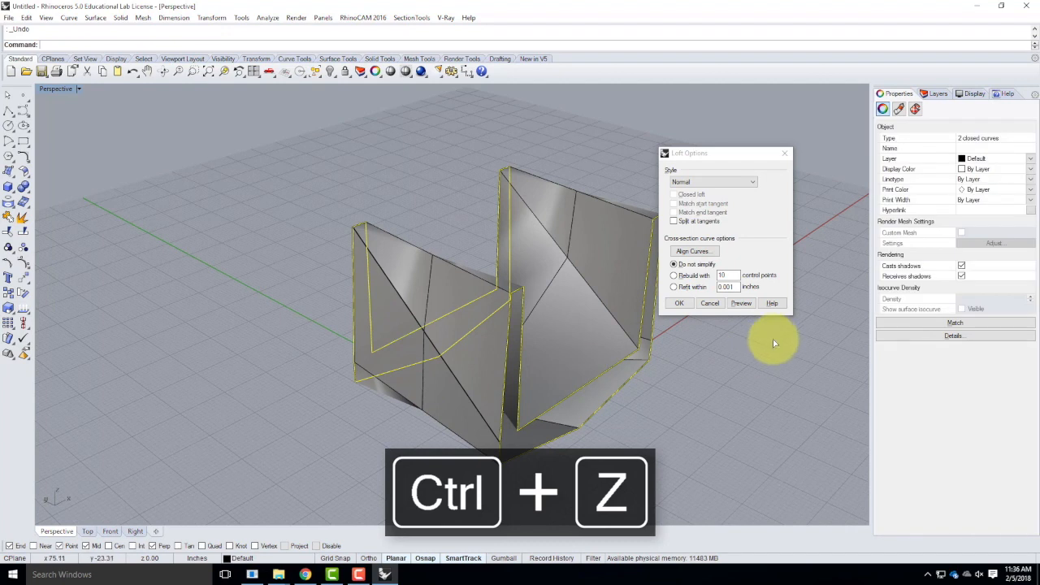
click(713, 302)
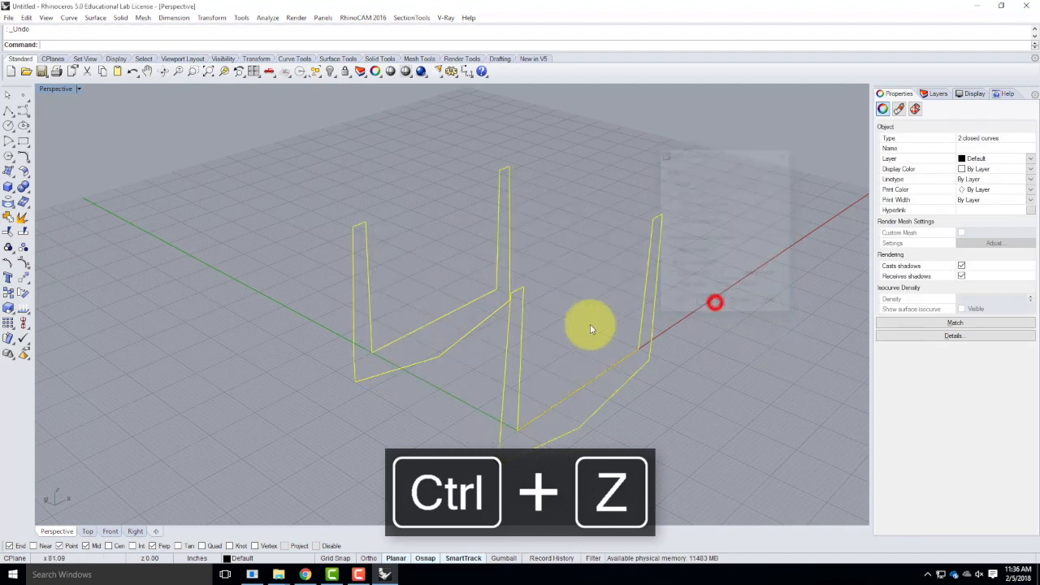
Loft the two closed profiles with seam points aligned at their matching outer top corners, using Normal style and Do not simplify.
right_click(408, 262)
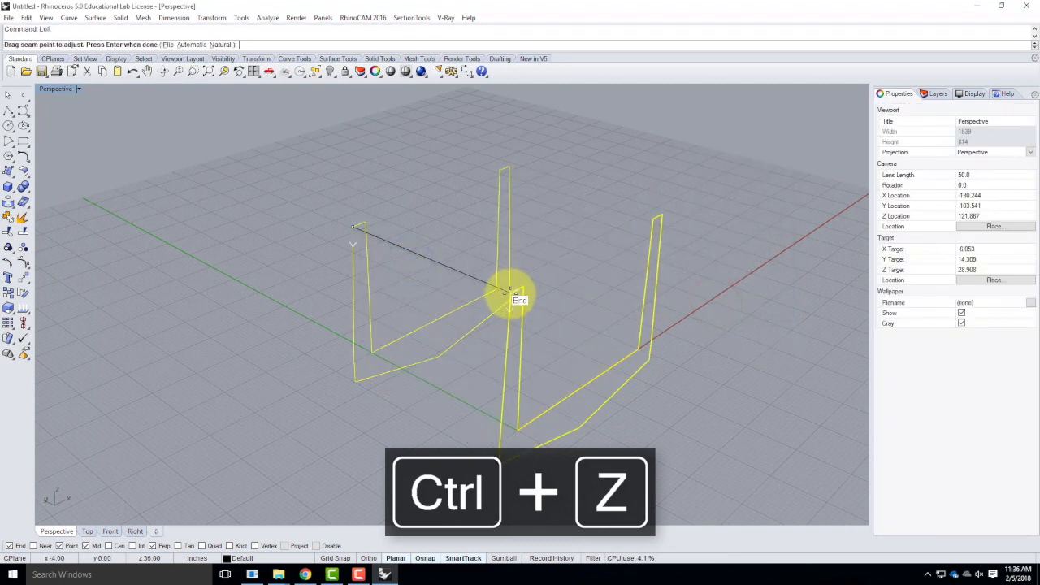
click(511, 293)
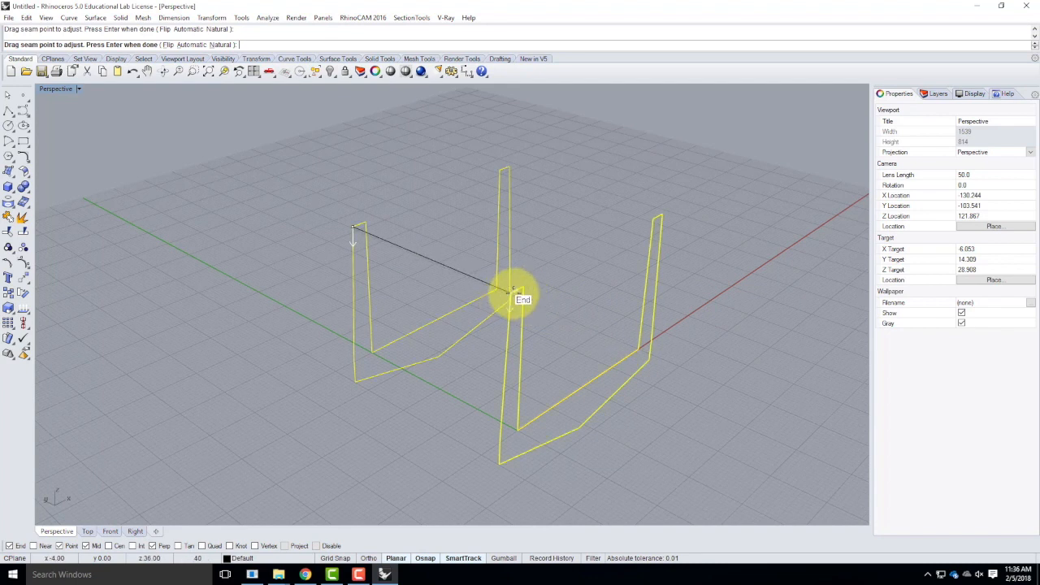
click(510, 292)
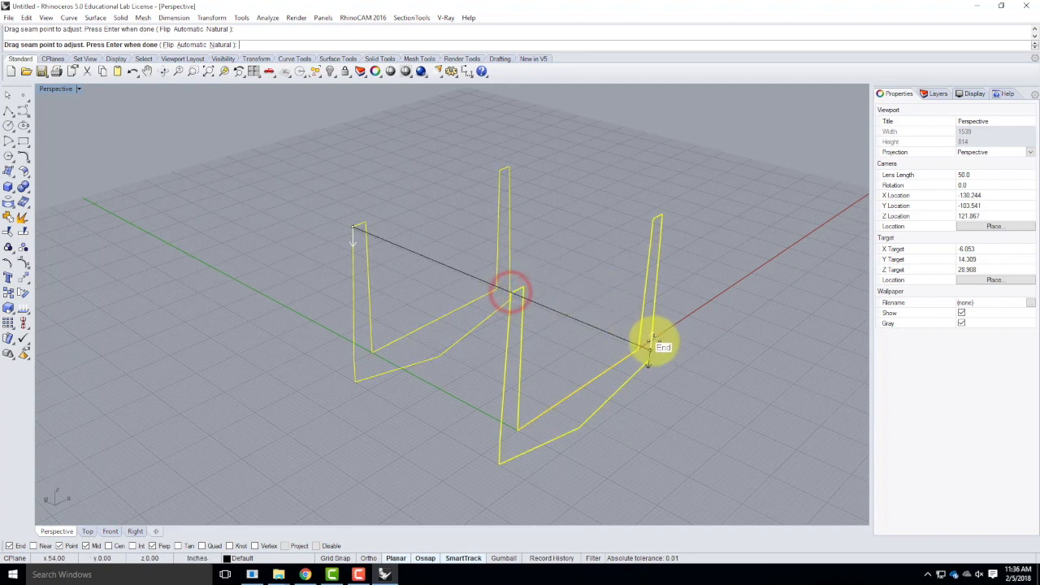
click(652, 348)
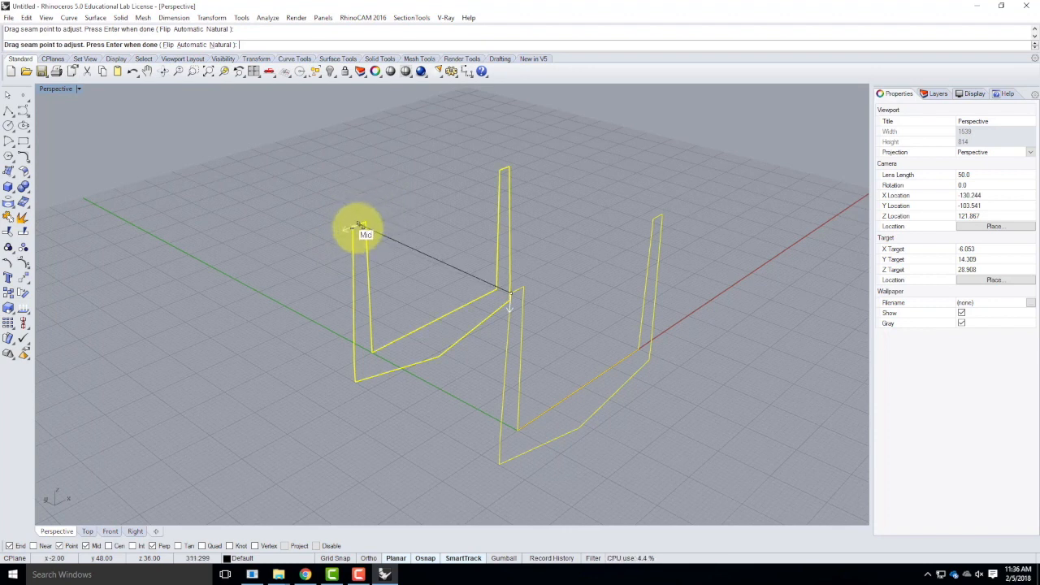
click(354, 227)
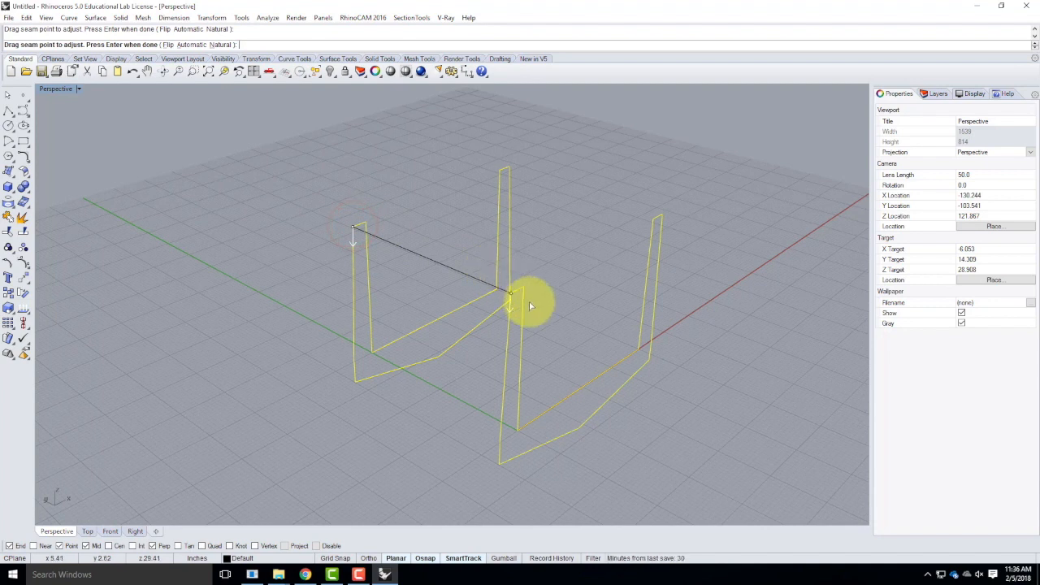
key(Return)
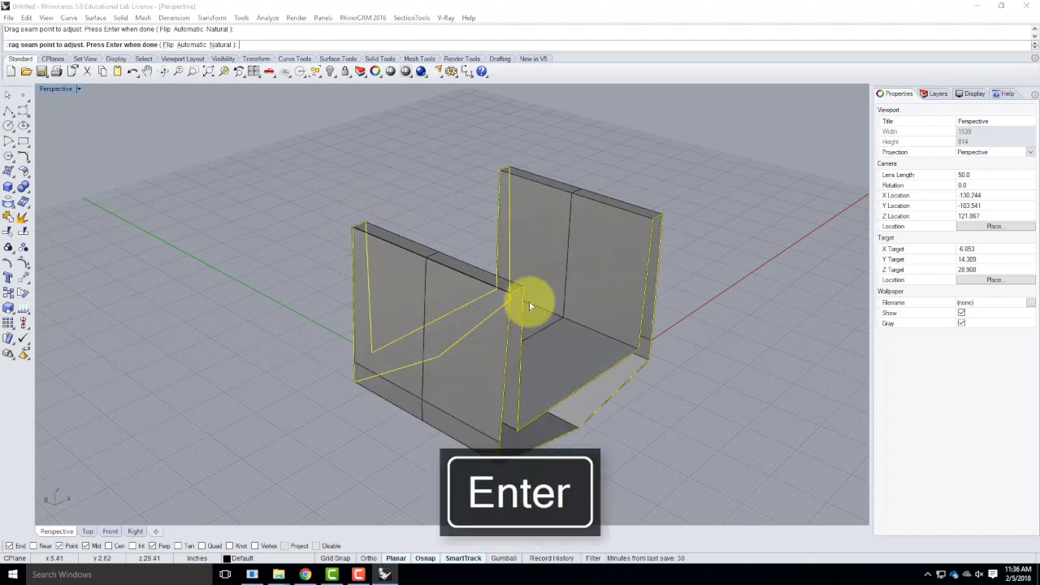
click(679, 303)
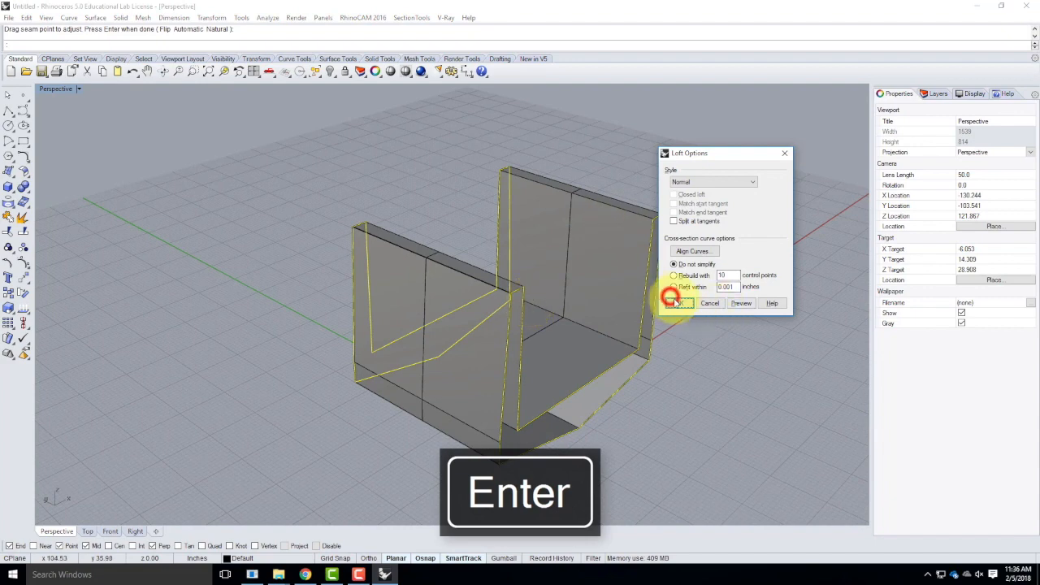
Clear the selection and examine the lofted bridge's walls, floor and open ends, including its polysurface and profile curves.
right_drag(733, 366, 619, 366)
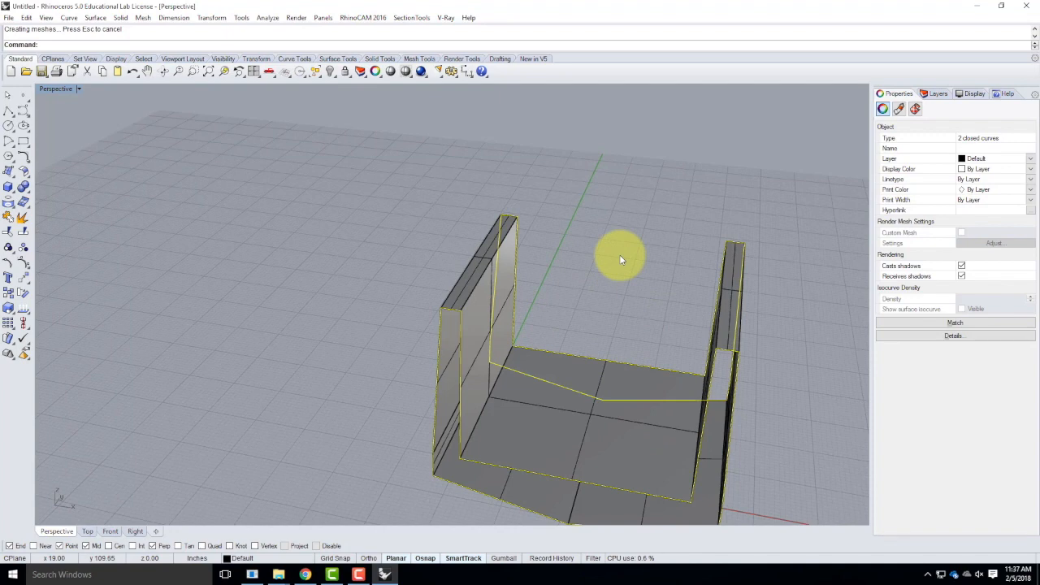
click(536, 274)
right_drag(758, 258, 680, 246)
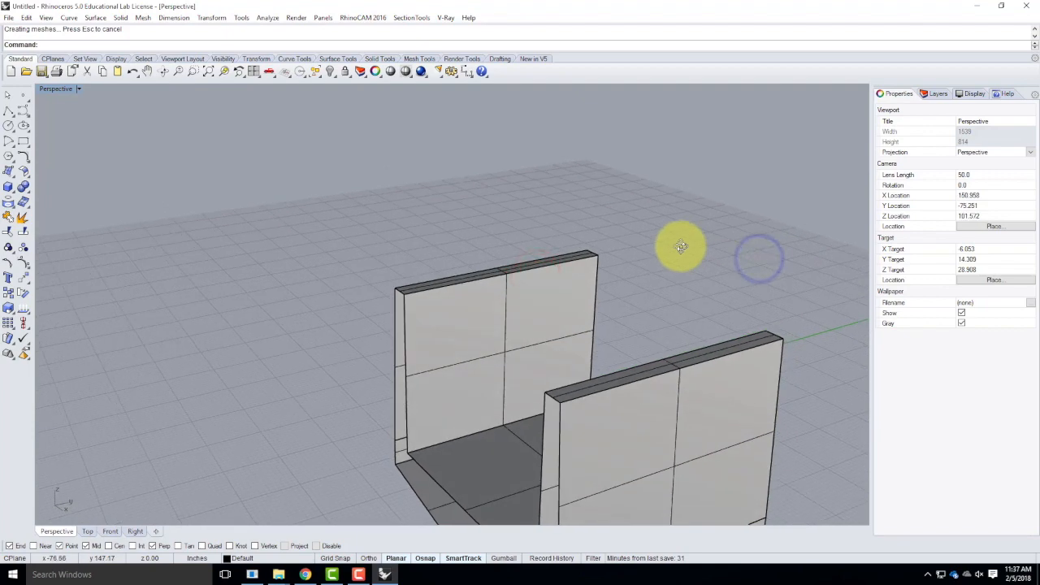
right_drag(585, 190, 412, 414)
scroll(413, 413, up, 4)
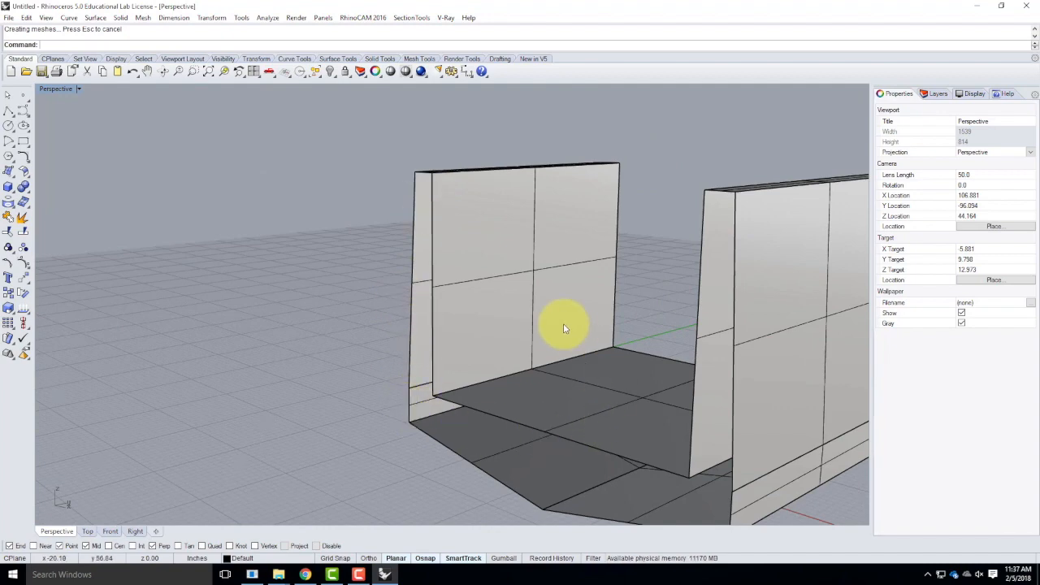
scroll(643, 261, down, 4)
right_drag(513, 307, 647, 340)
click(644, 358)
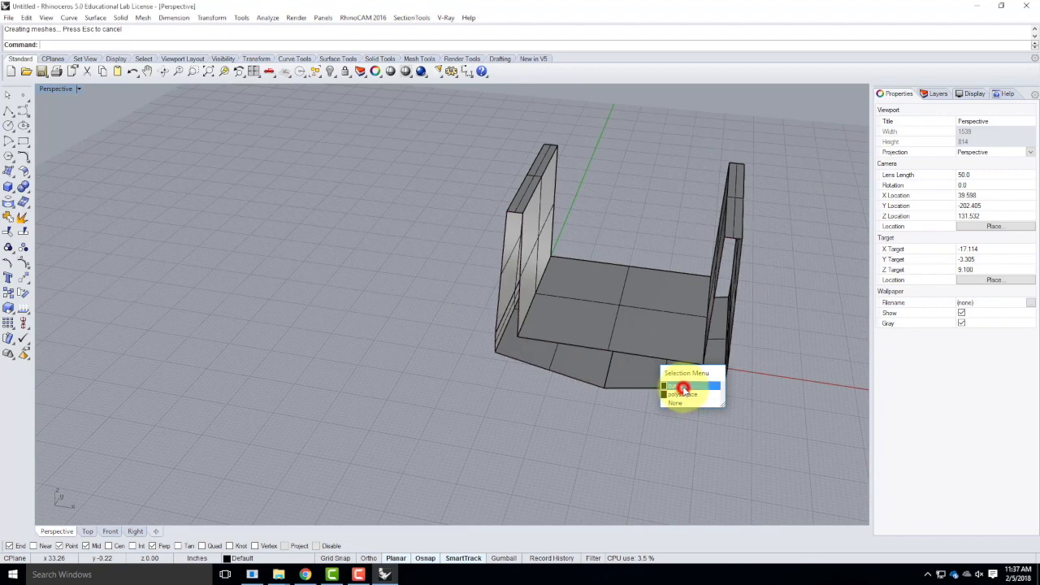
click(682, 387)
click(571, 307)
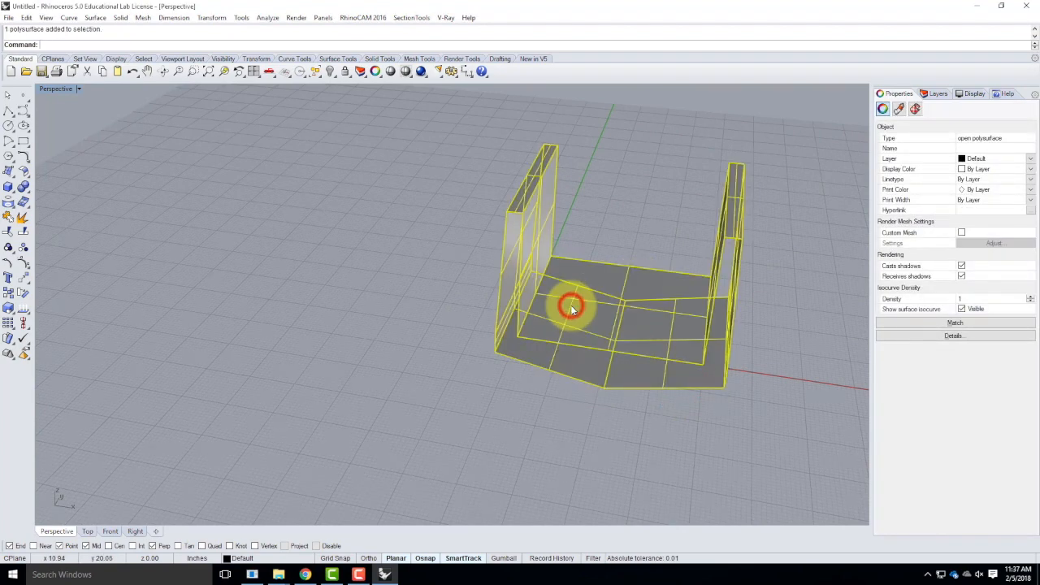
click(504, 441)
click(552, 342)
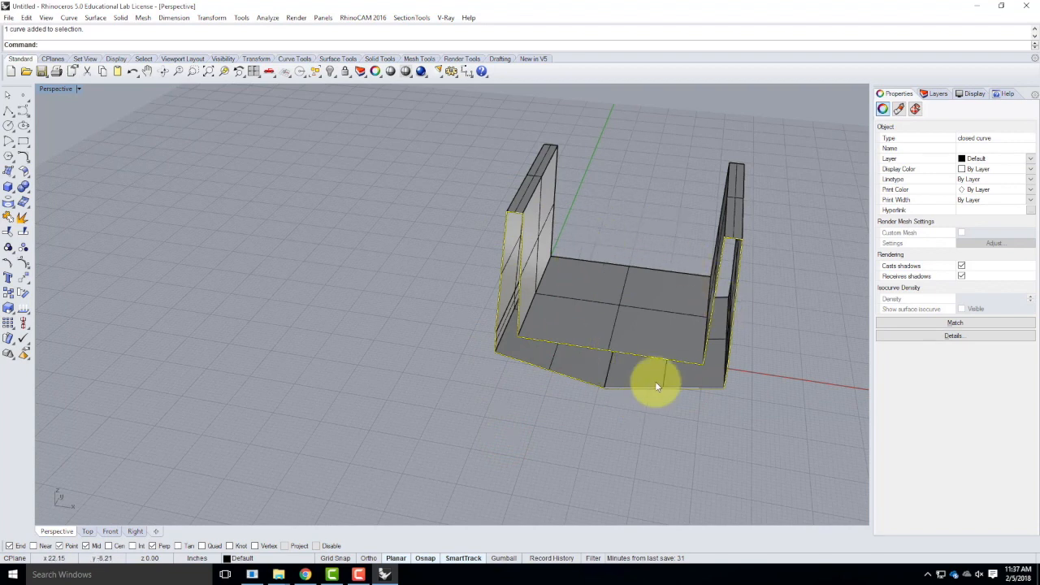
scroll(526, 320, up, 1)
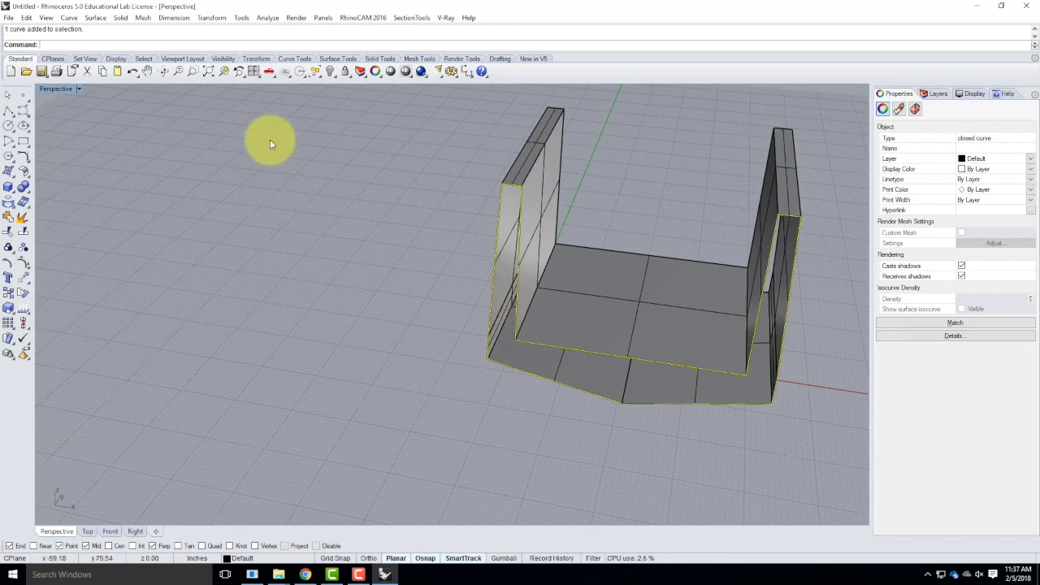
click(294, 256)
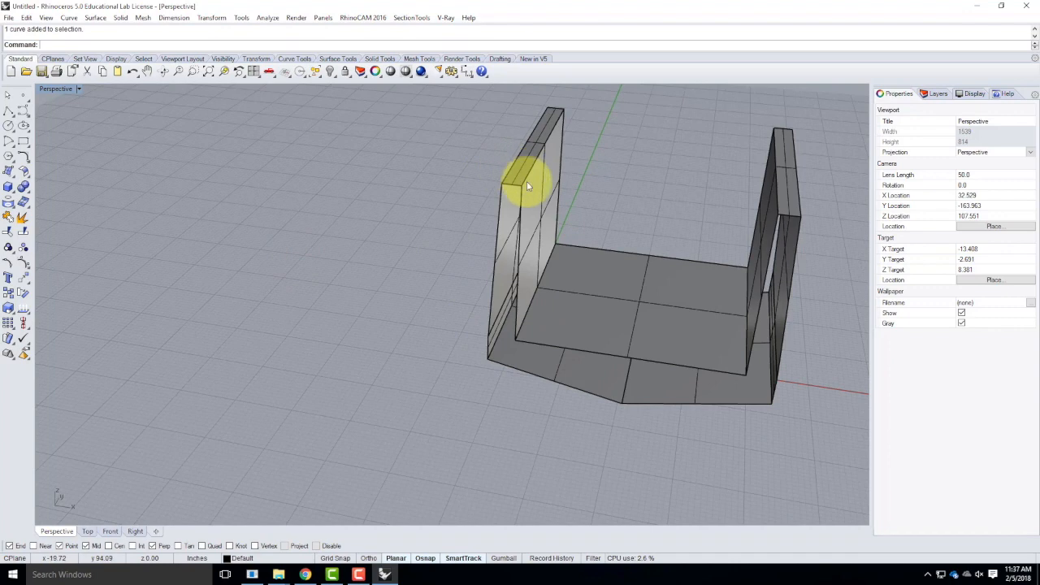
Draw two lines from the left wall's front inner floor corner, one across to the outer edge and one to the outer bottom corner.
scroll(495, 341, up, 5)
click(7, 108)
click(533, 348)
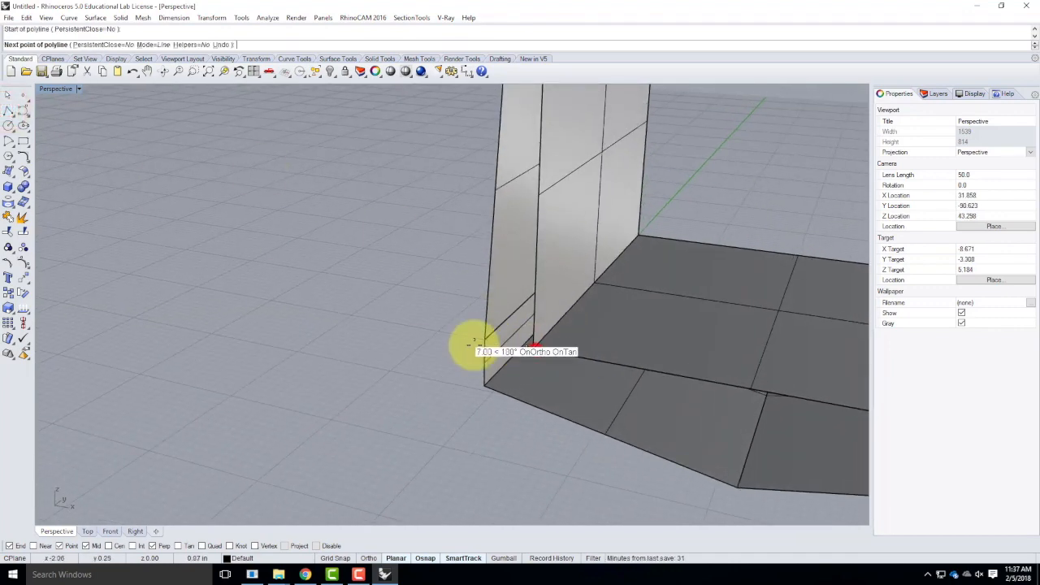
key(Return)
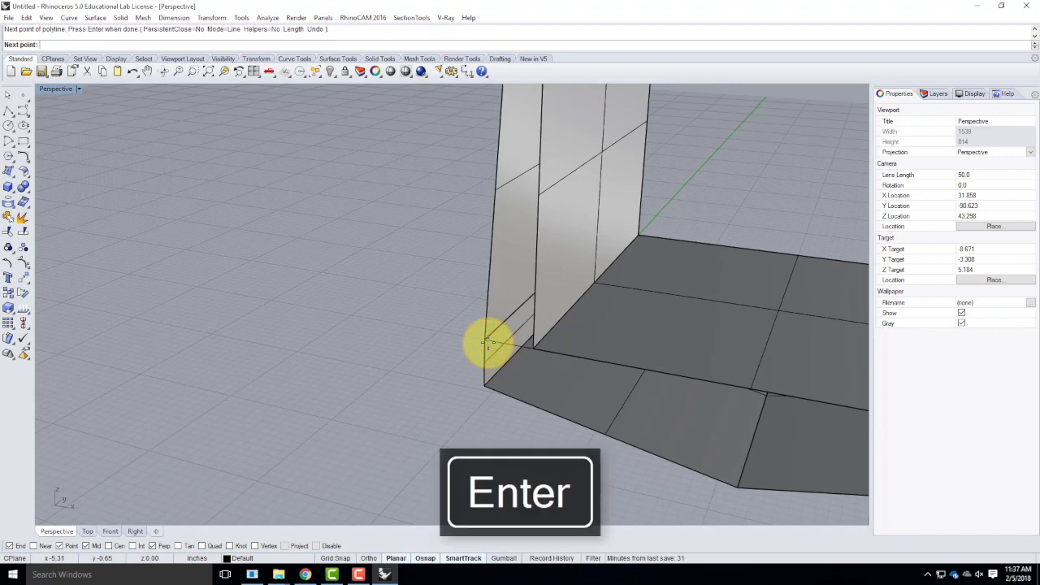
right_click(494, 351)
click(533, 348)
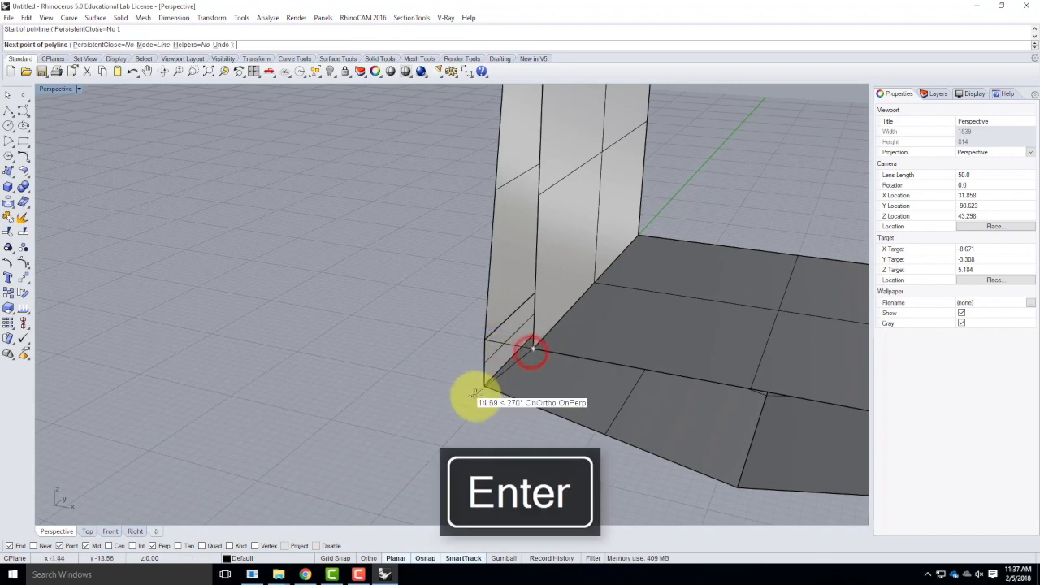
click(480, 391)
key(Return)
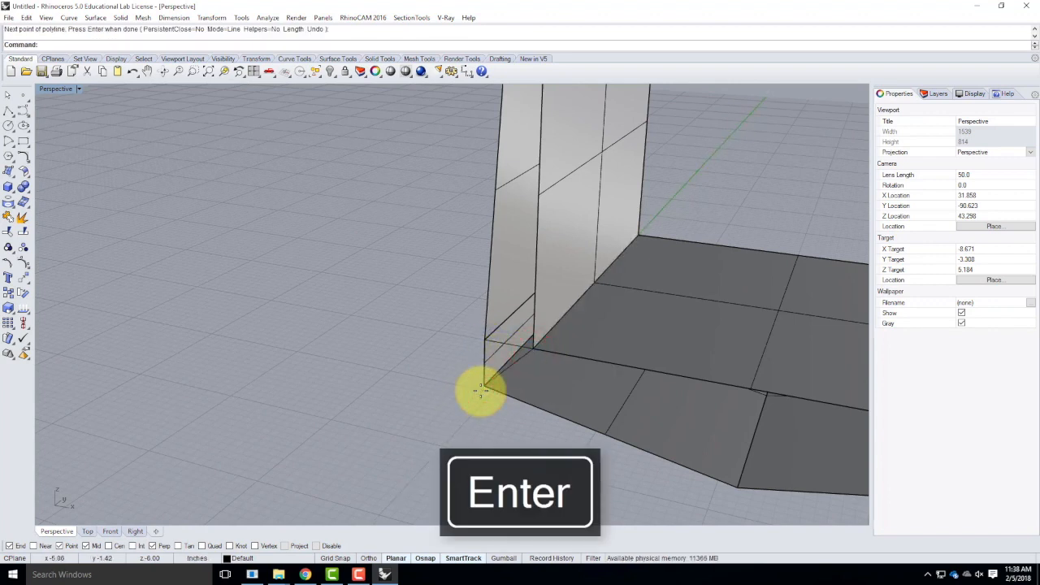
Close the front end of the left wall above the floor line with a four-corner surface.
scroll(468, 389, down, 4)
right_drag(462, 388, 425, 414)
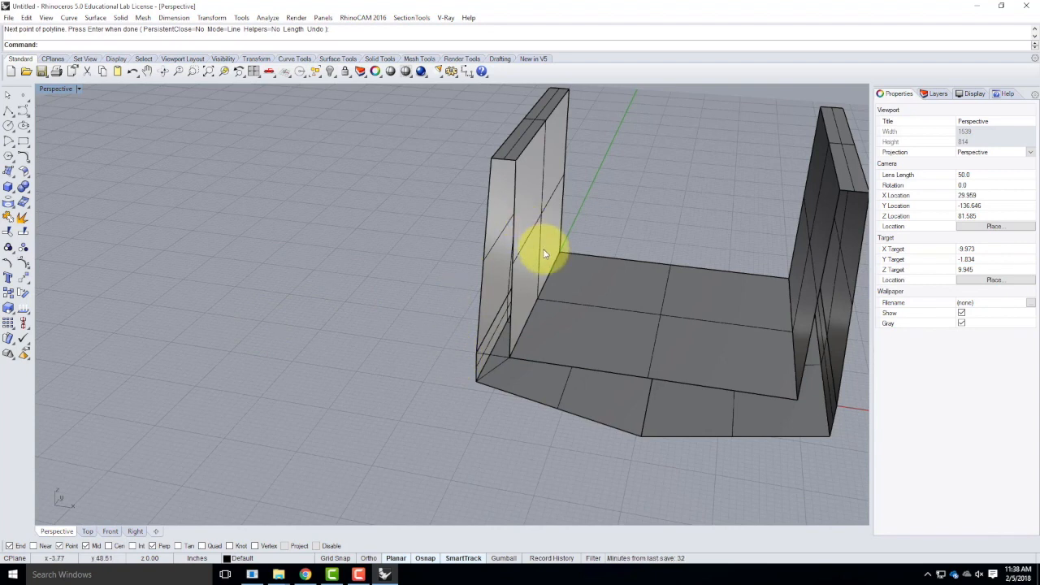
click(8, 173)
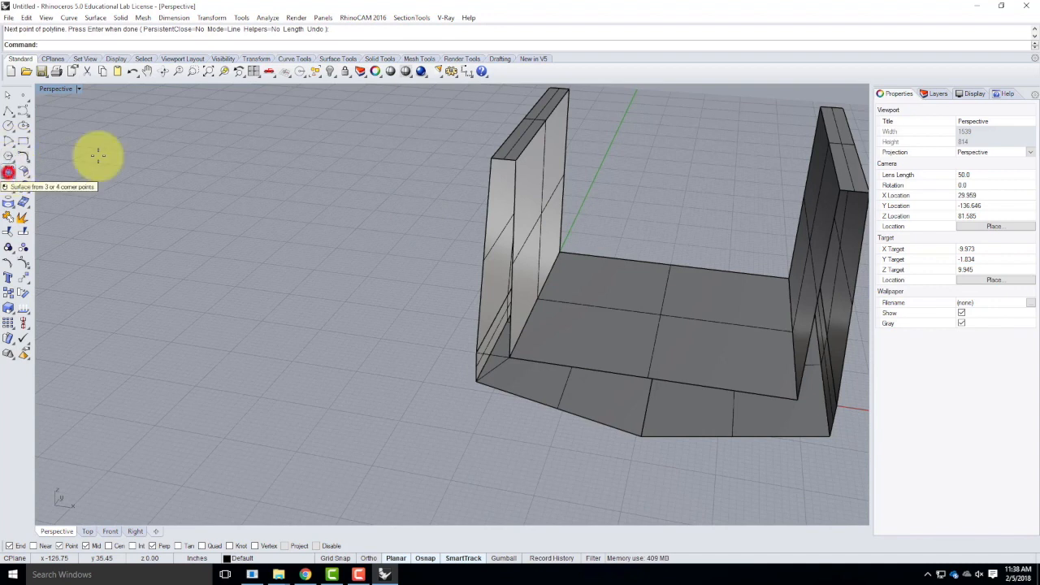
click(477, 352)
click(495, 162)
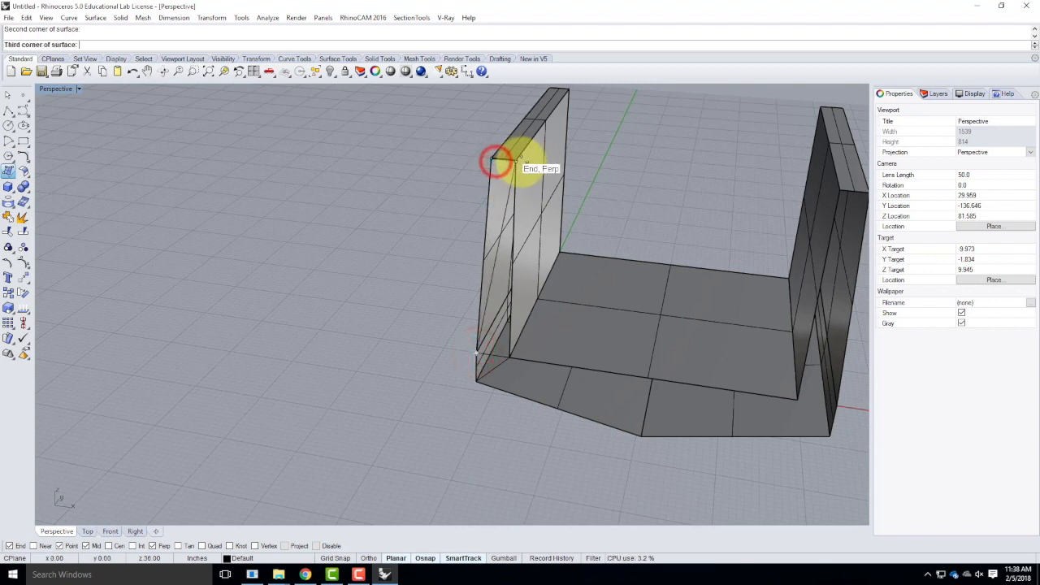
click(516, 159)
click(512, 355)
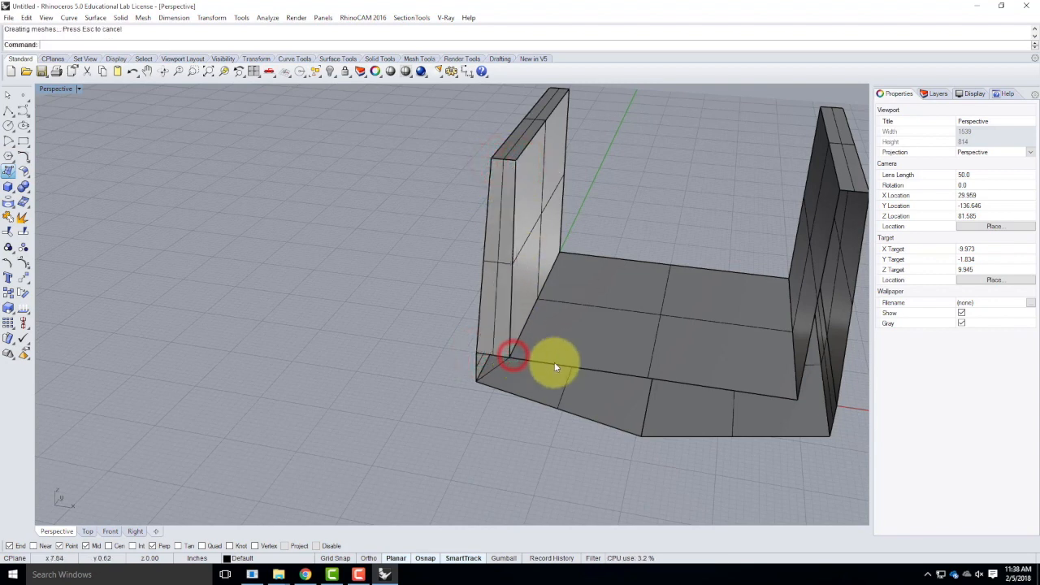
Fill the triangle below the left wall's front end with a three-corner surface down to the outer bottom corner.
click(7, 173)
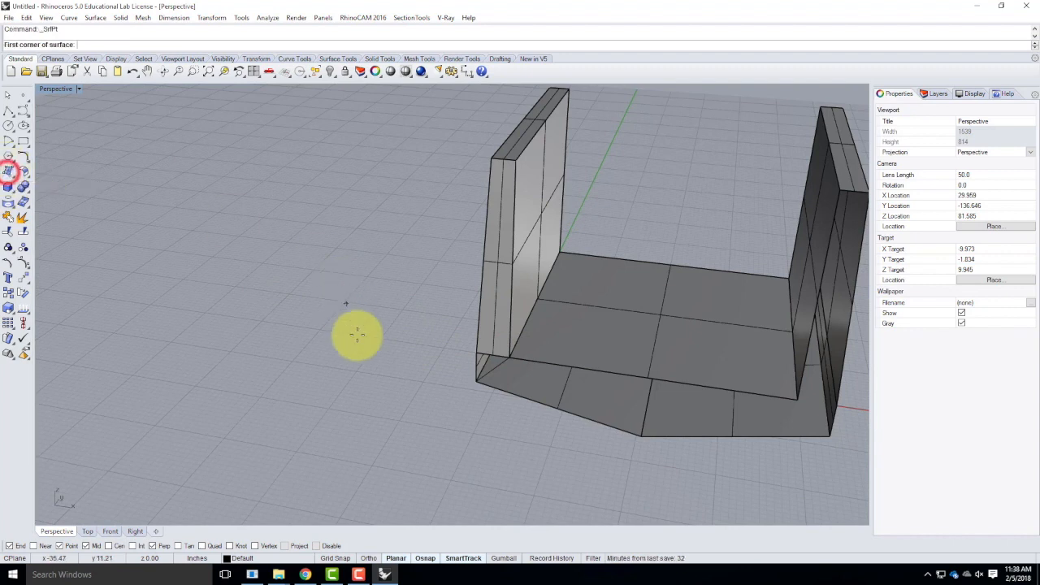
click(480, 384)
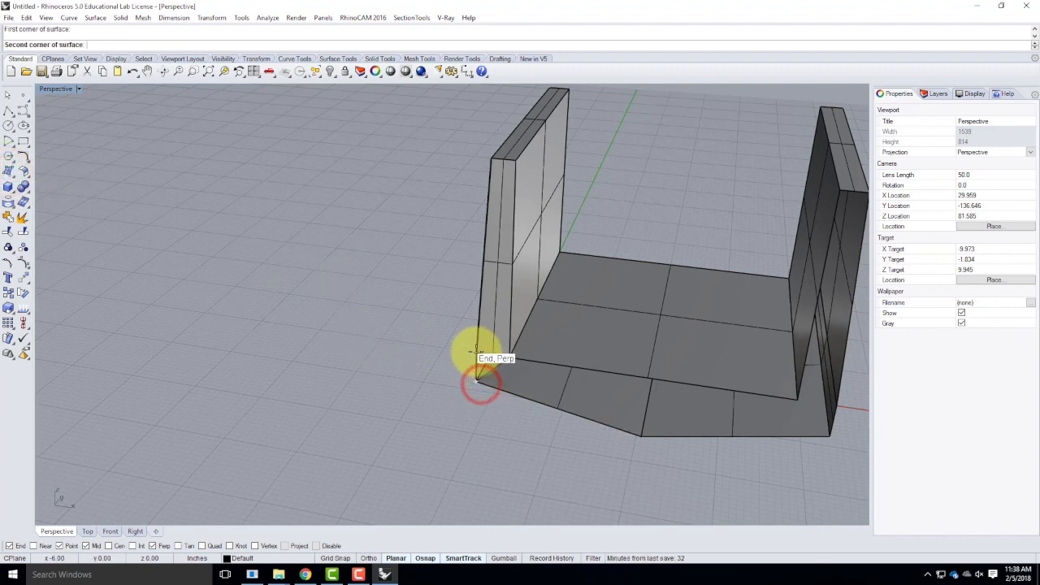
click(476, 353)
click(508, 358)
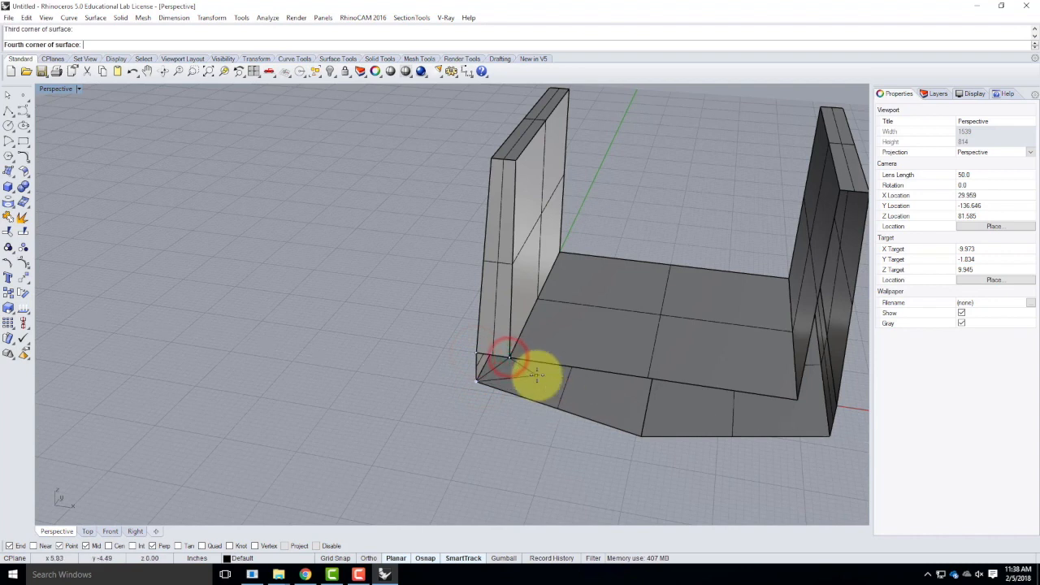
key(Return)
Cover the left half of the floor slab's front end with a four-corner surface up to the floor edge's midpoint.
key(Return)
click(511, 360)
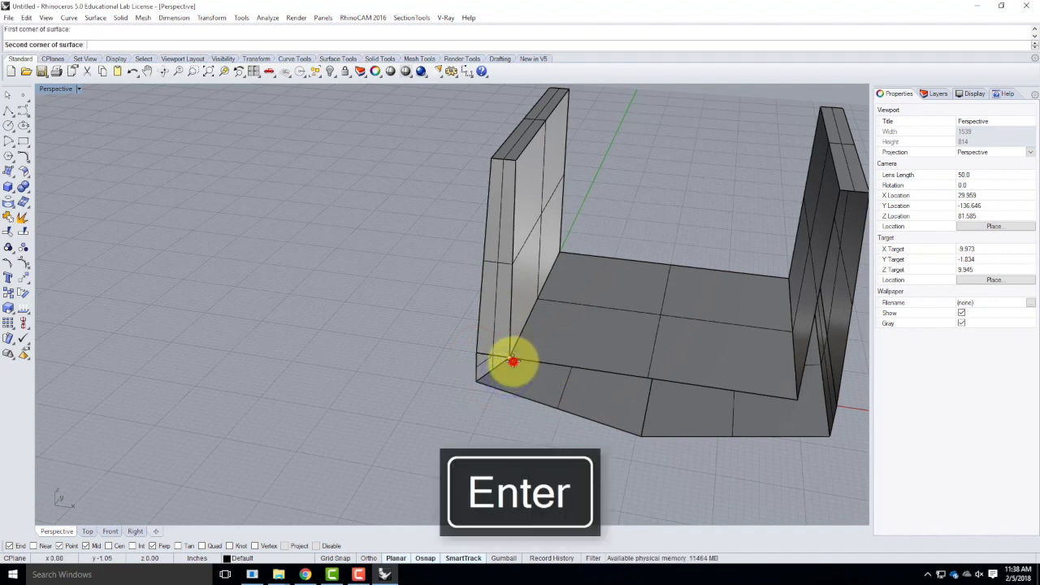
click(476, 380)
click(642, 440)
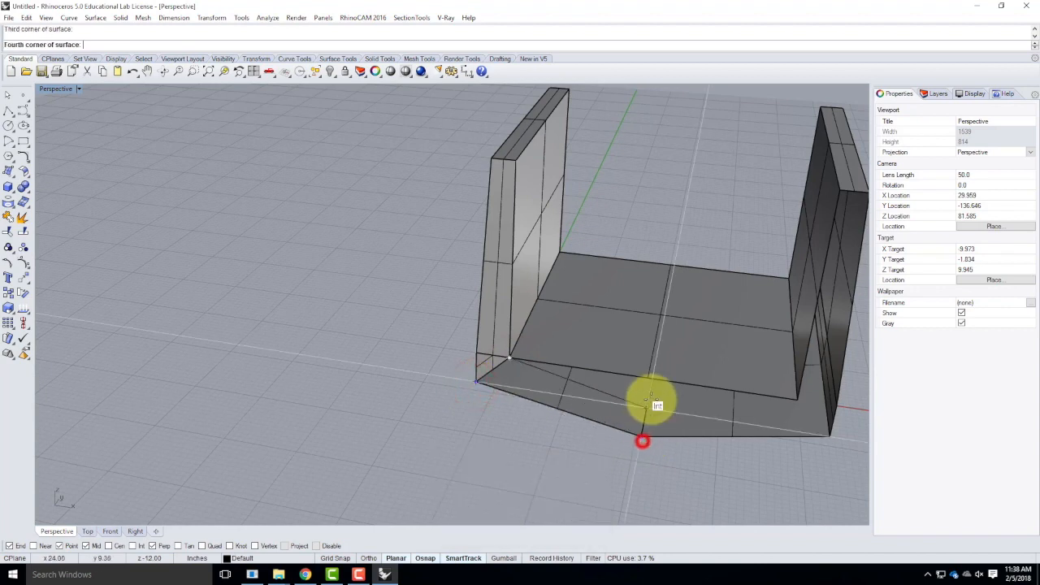
click(646, 381)
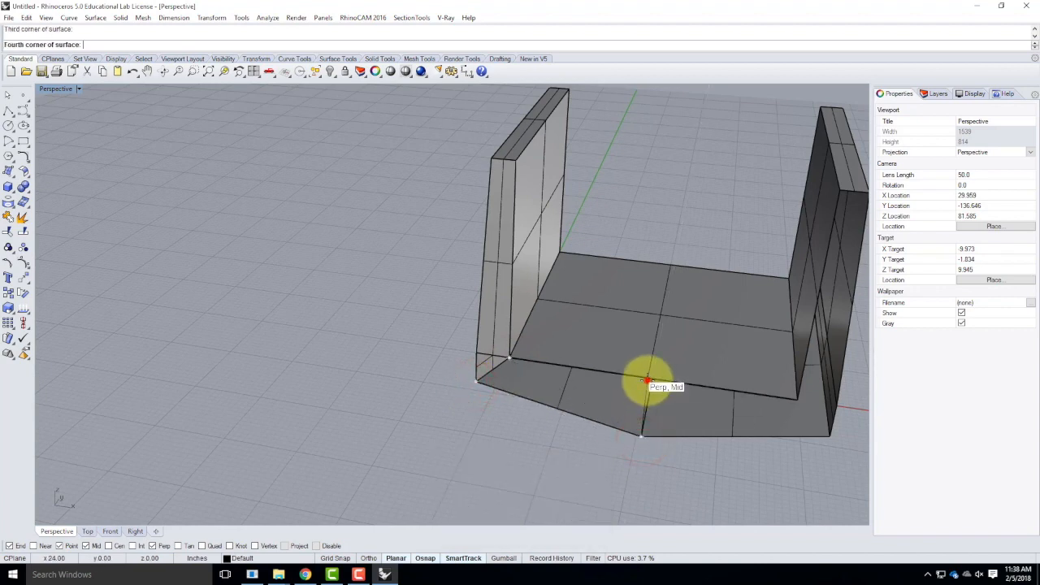
Cover the right half of the floor slab's front end with a four-corner surface from the middle to the right wall.
right_drag(631, 431, 622, 434)
right_click(626, 449)
click(623, 477)
click(628, 417)
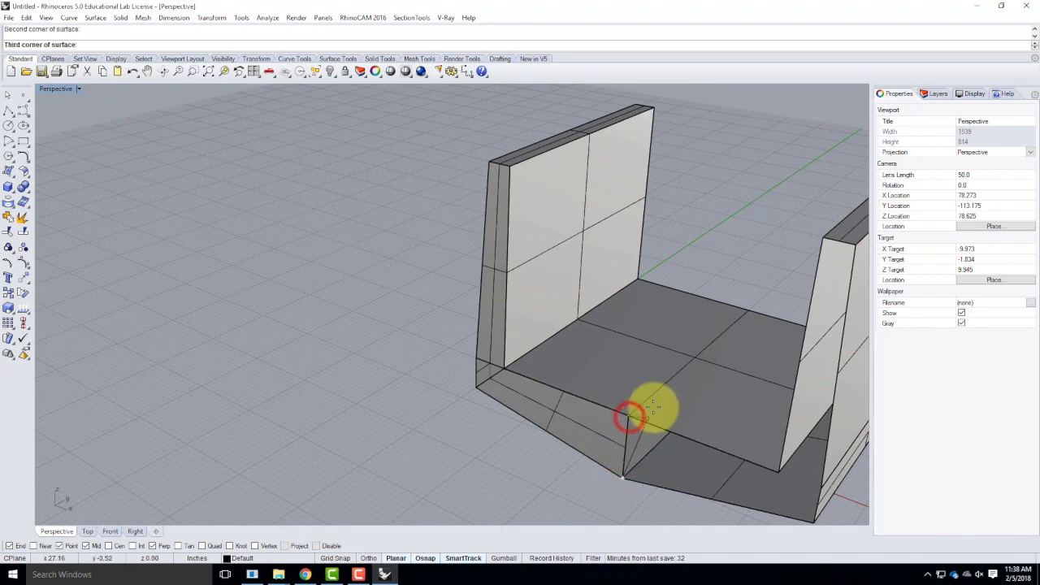
scroll(761, 476, down, 3)
scroll(737, 452, up, 2)
click(728, 443)
click(755, 479)
Fill the triangle below the right wall's front end with a three-corner surface down to the outer bottom corner.
right_click(736, 455)
click(728, 443)
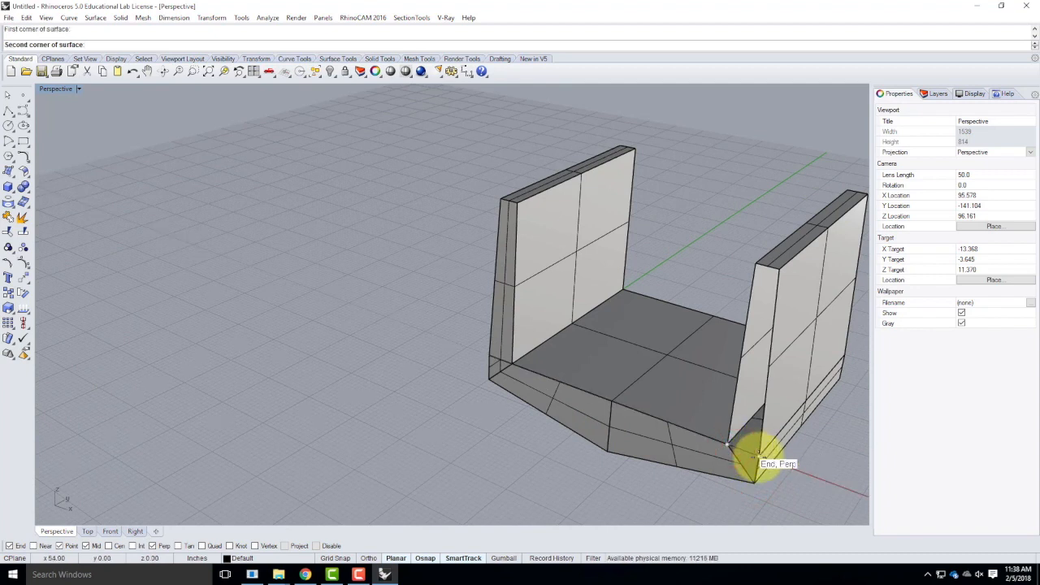
click(757, 460)
click(755, 479)
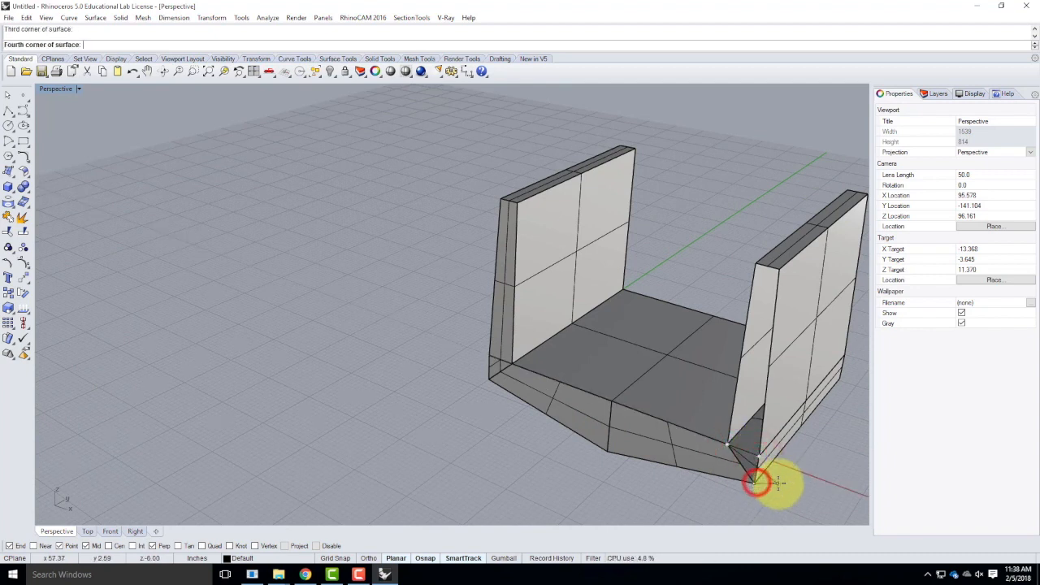
key(Return)
Close the front end of the right wall above the floor line with a four-corner surface.
key(Return)
click(729, 445)
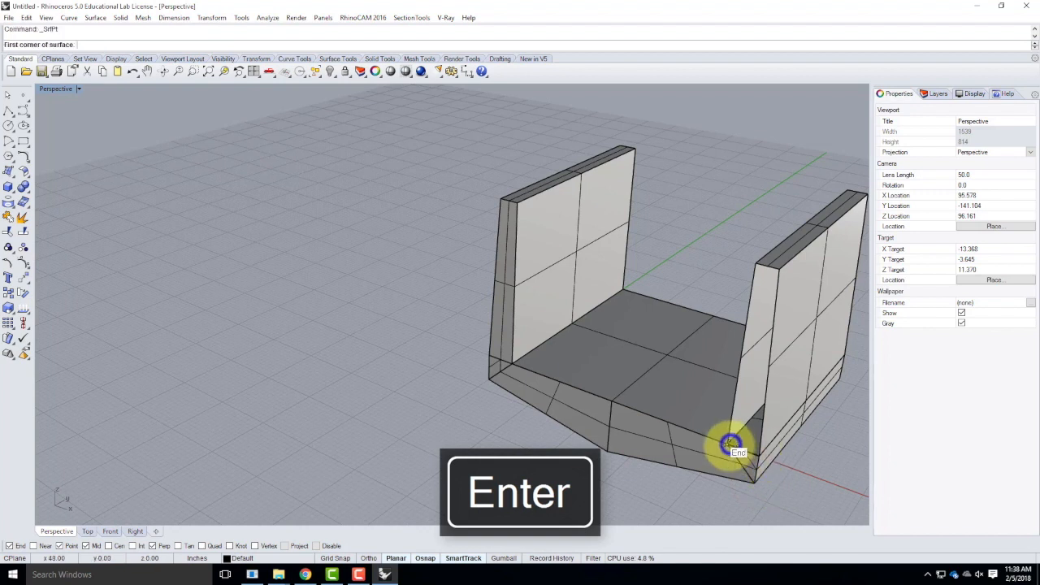
click(758, 457)
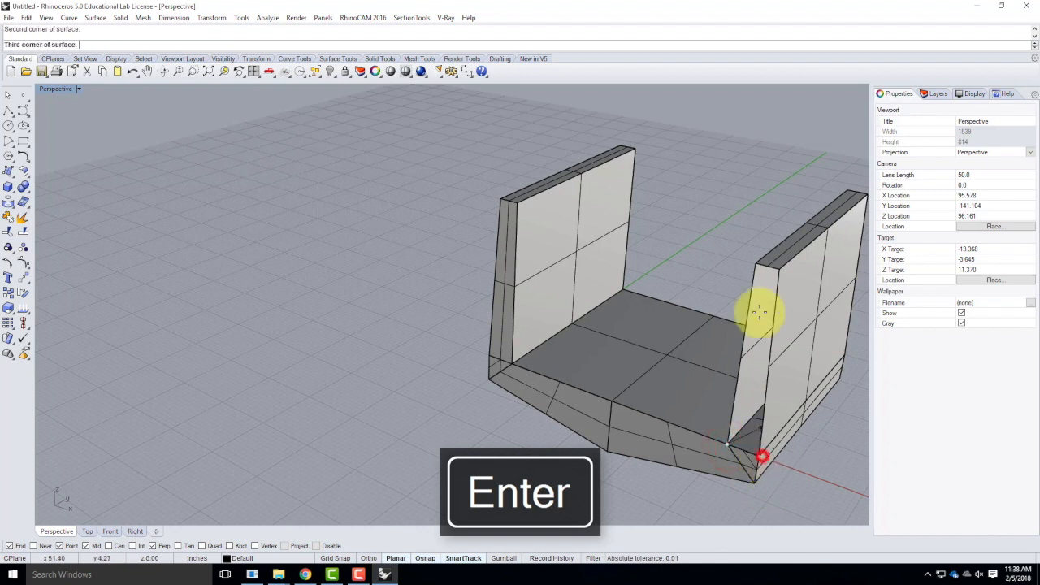
click(776, 268)
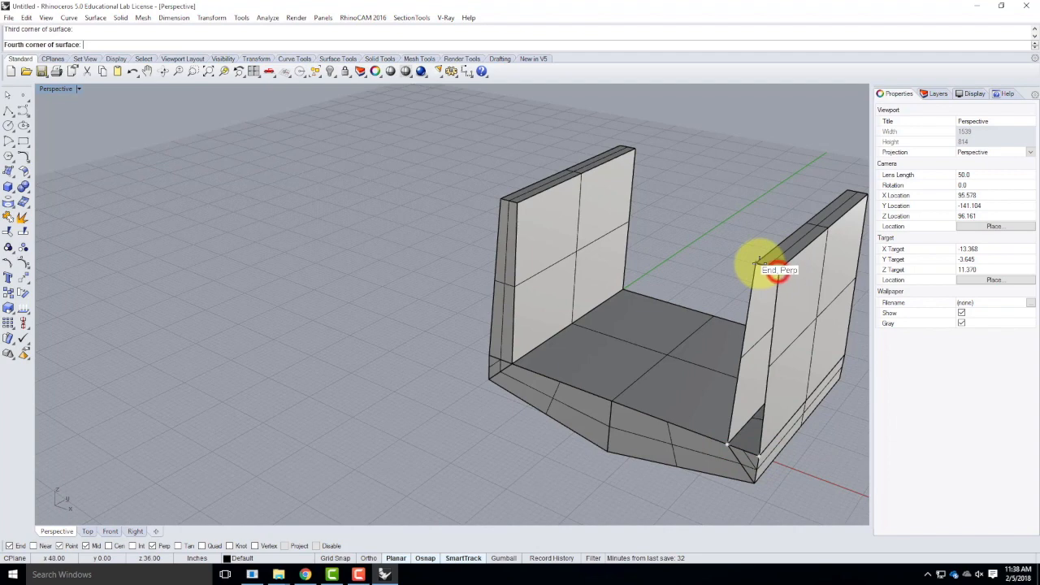
click(755, 266)
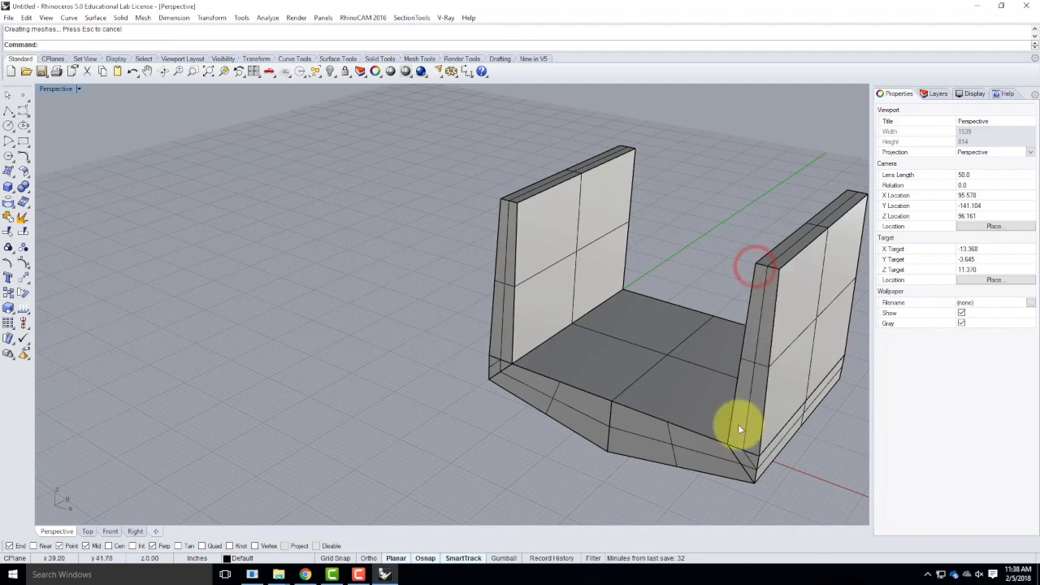
Examine the bridge's closed front end from several angles, picking its separate surfaces, and view the open rear end.
scroll(756, 477, up, 5)
right_drag(801, 467, 803, 424)
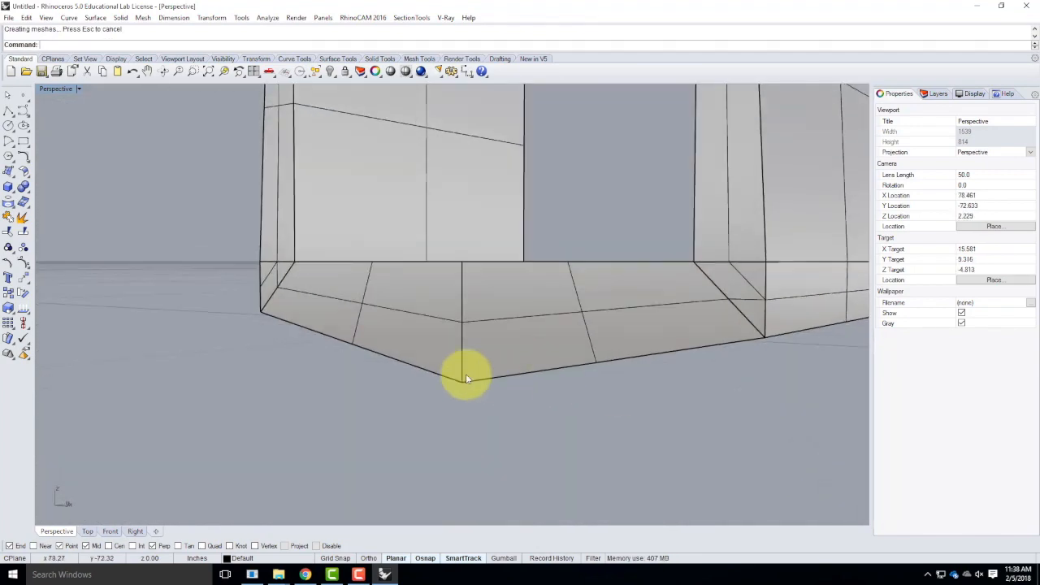
scroll(578, 420, down, 5)
right_drag(506, 399, 430, 362)
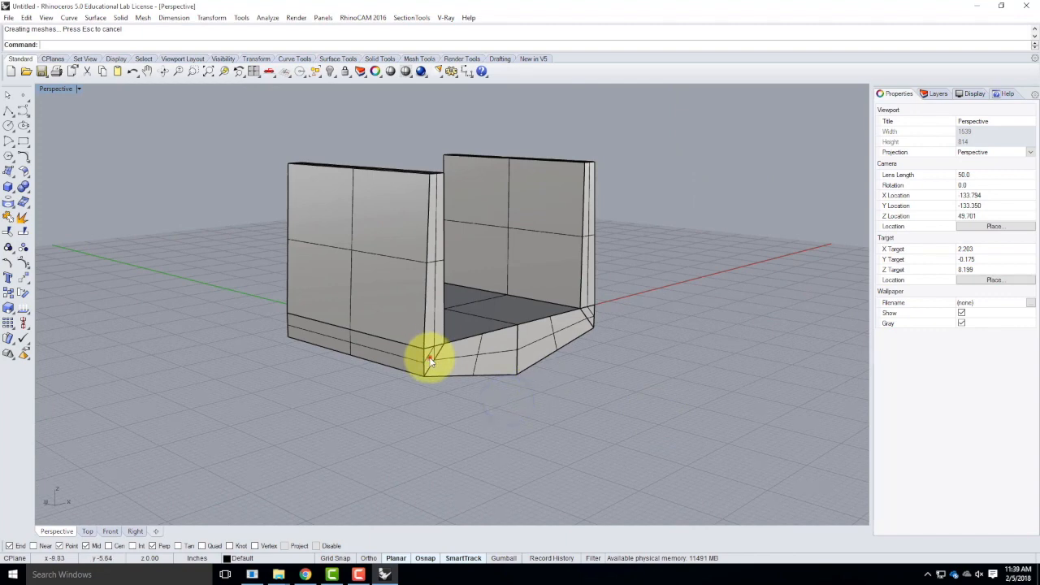
click(429, 358)
click(455, 359)
click(540, 346)
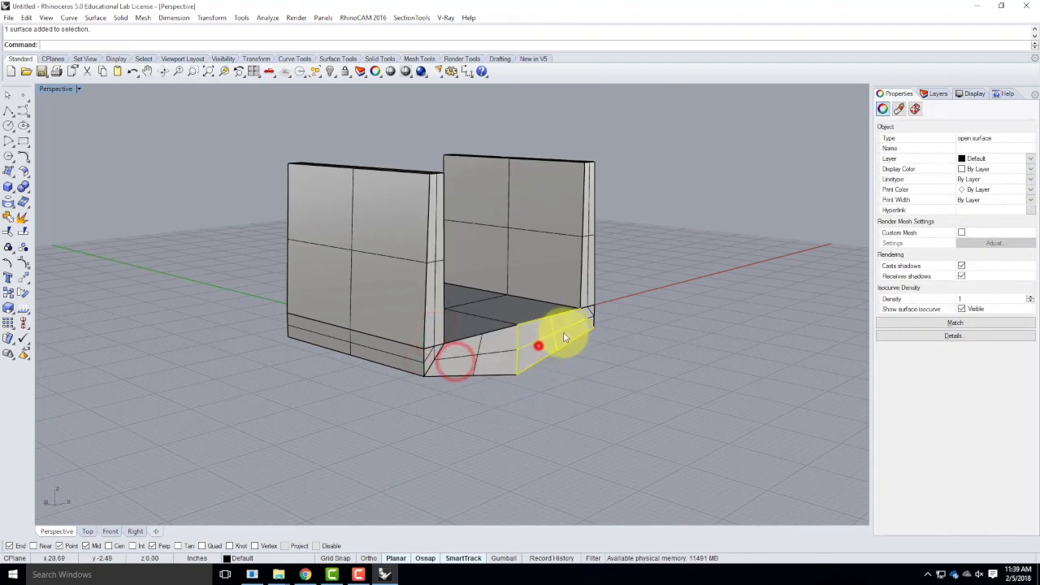
click(593, 309)
click(590, 298)
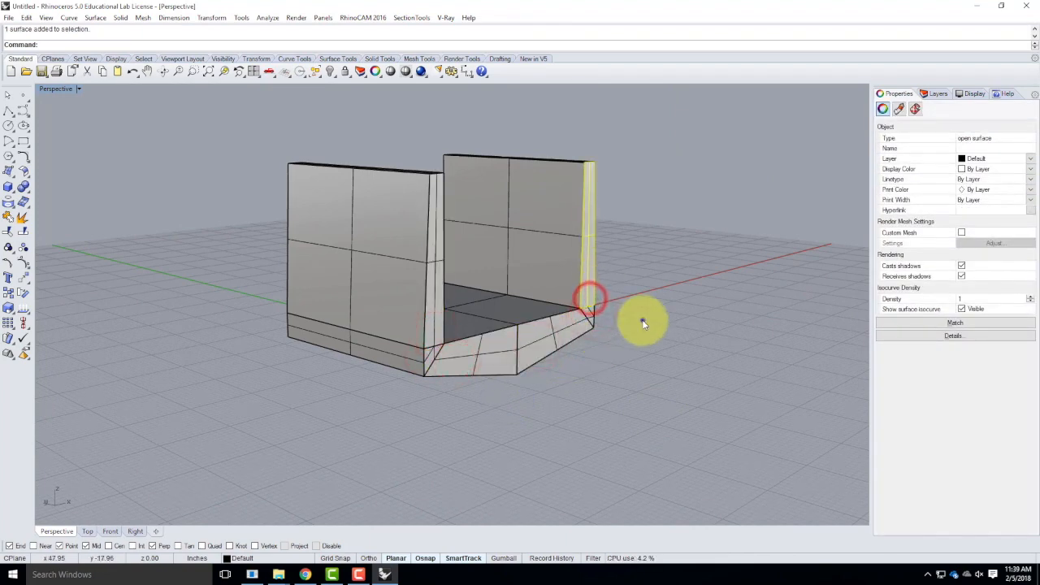
right_drag(642, 320, 569, 337)
right_drag(694, 344, 509, 351)
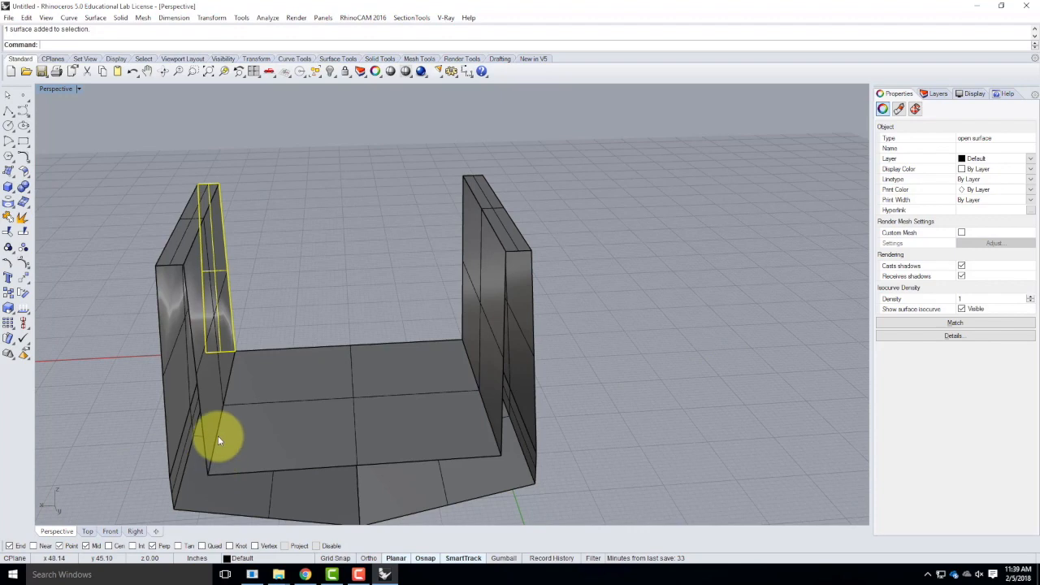
right_drag(132, 310, 426, 284)
Copy the six front-end surfaces to the bridge's open rear end, from the left wall's outer top front corner to its matching rear corner.
click(425, 284)
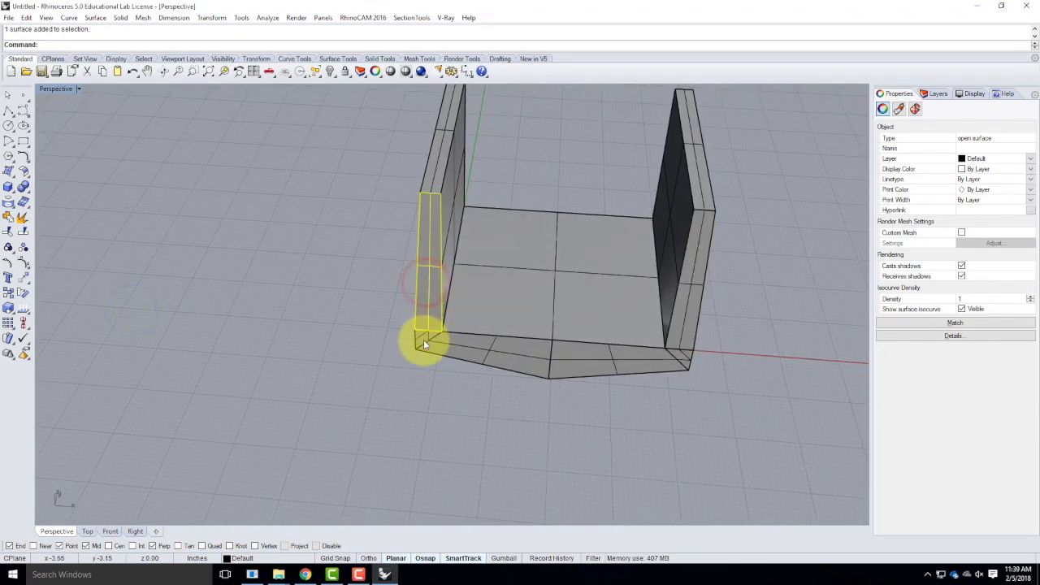
shift+click(423, 339)
shift+click(479, 345)
shift+click(601, 355)
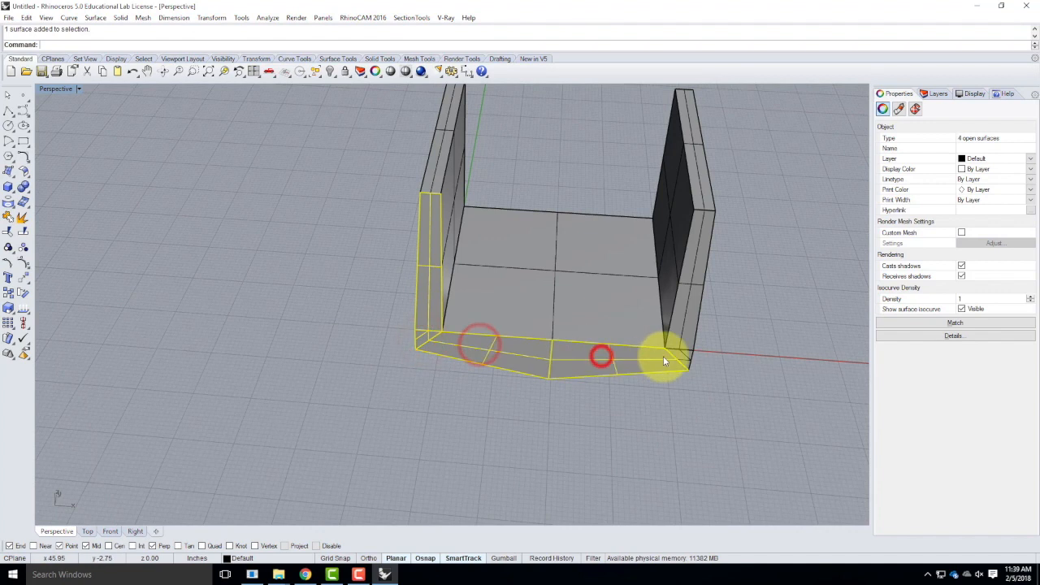
shift+click(682, 354)
shift+click(678, 323)
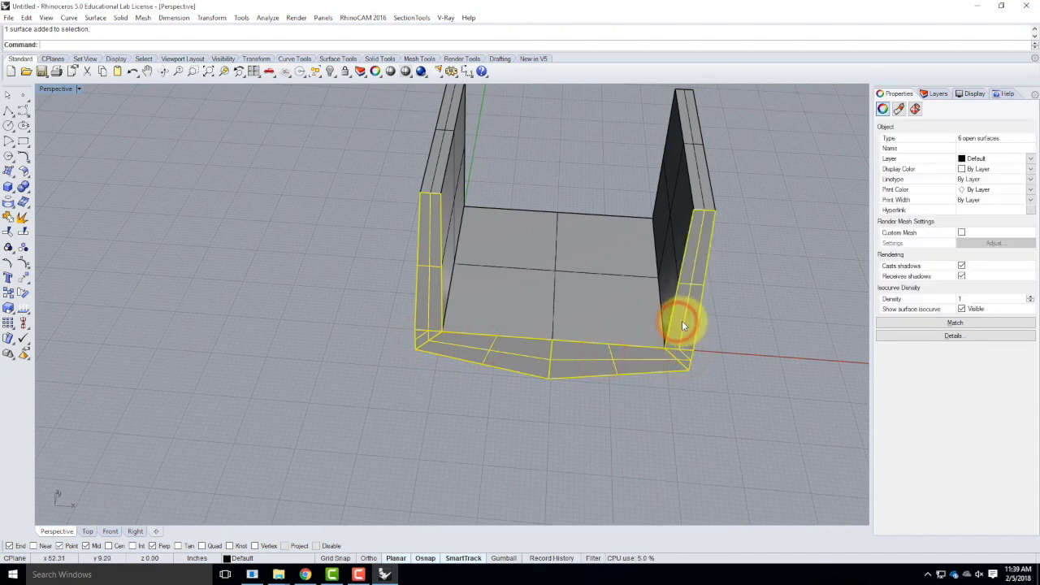
click(211, 17)
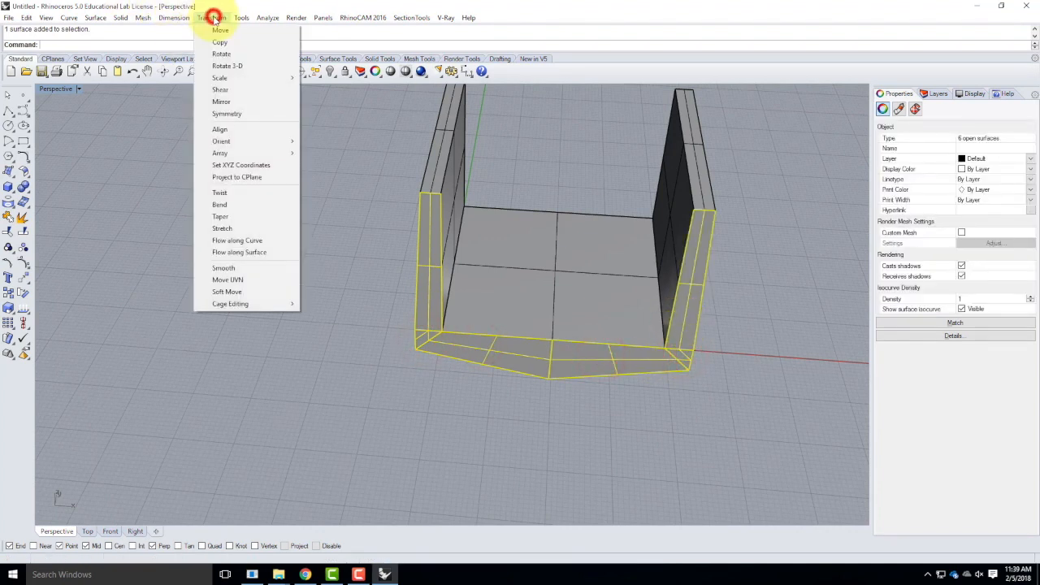
click(222, 46)
scroll(259, 308, down, 3)
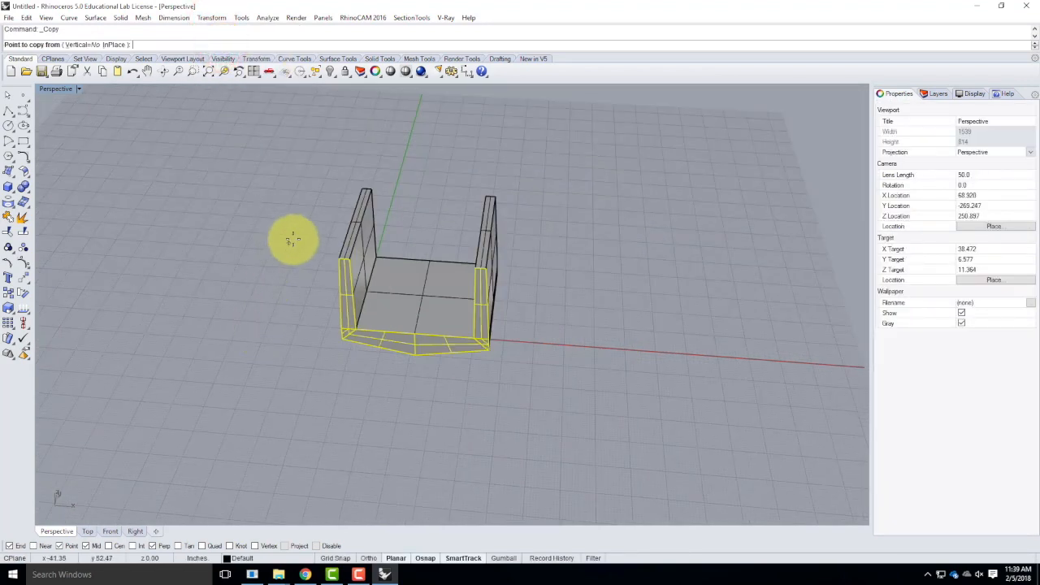
scroll(293, 239, up, 3)
click(384, 277)
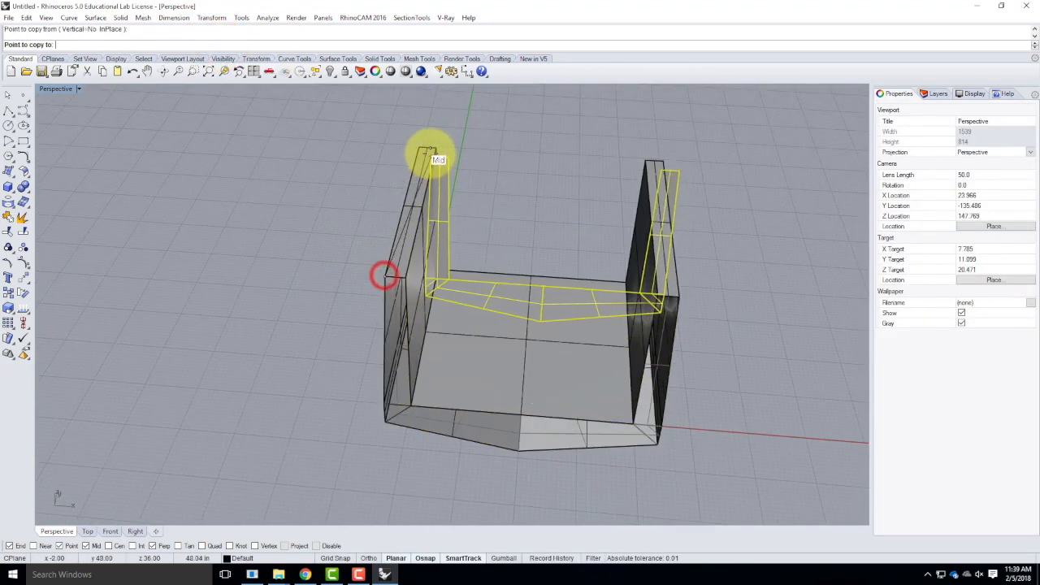
click(416, 149)
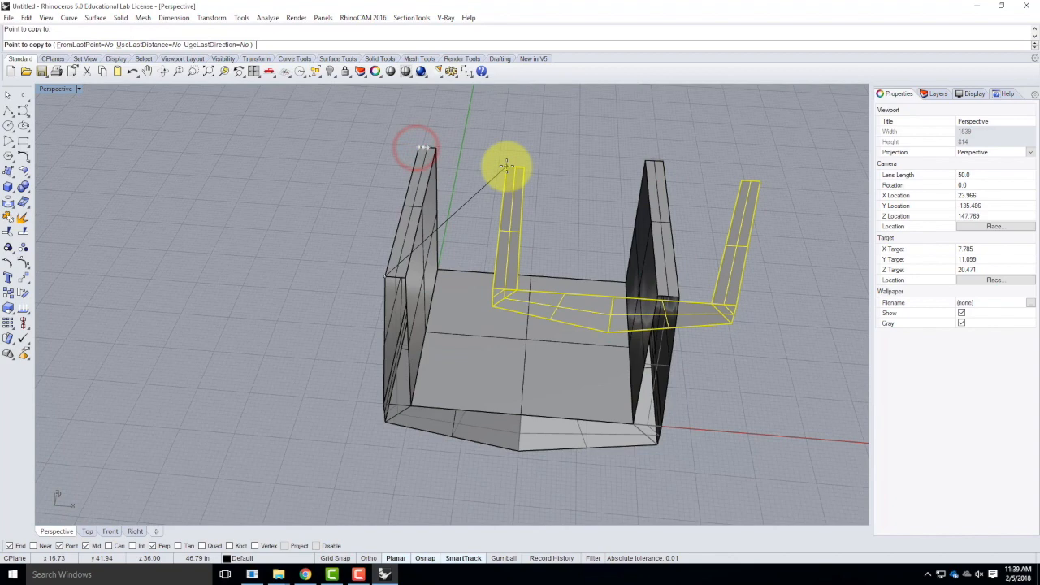
key(Return)
Examine the bridge's copied rear end, front end, floor and wall edges from several angles.
right_drag(699, 170, 424, 427)
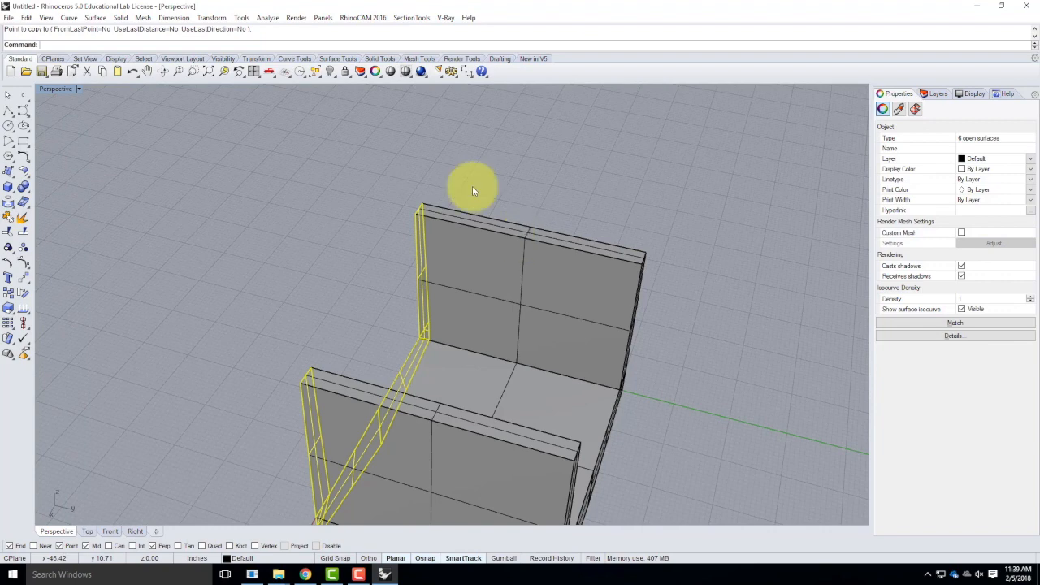
scroll(436, 142, down, 5)
right_drag(360, 244, 593, 259)
click(572, 255)
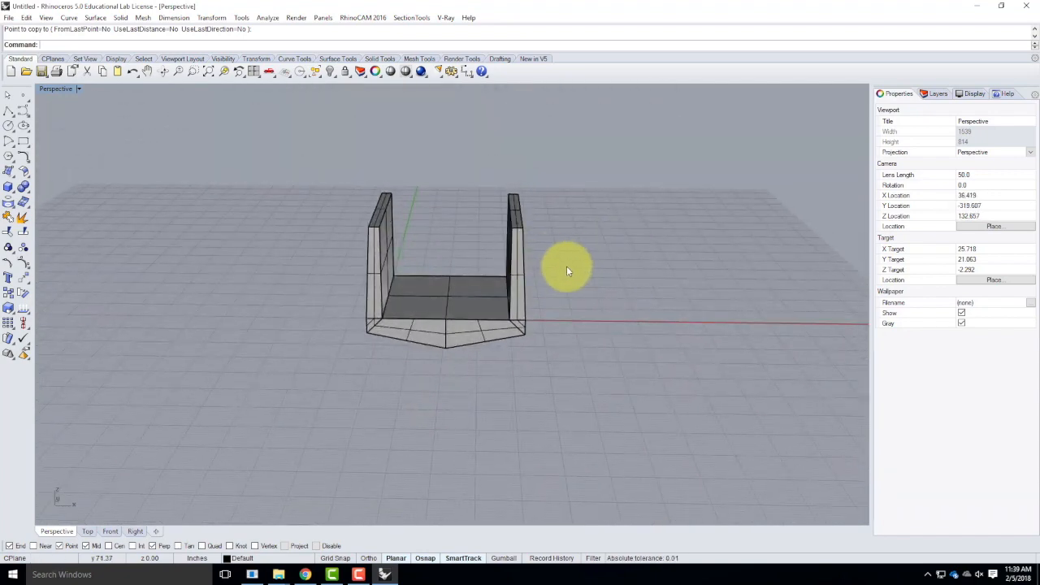
right_drag(550, 275, 476, 285)
scroll(469, 247, up, 8)
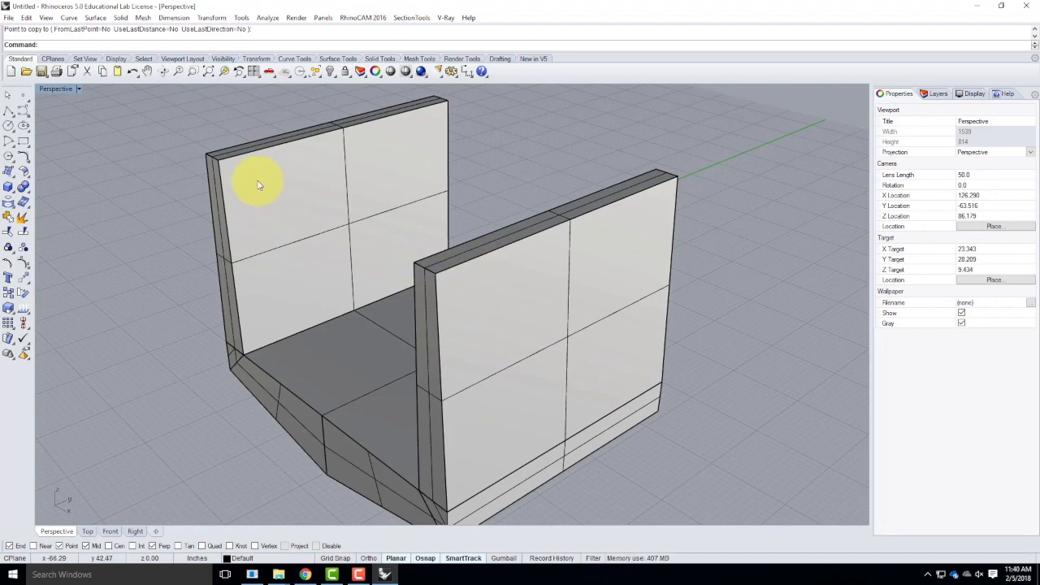
scroll(455, 272, up, 2)
right_drag(449, 267, 504, 276)
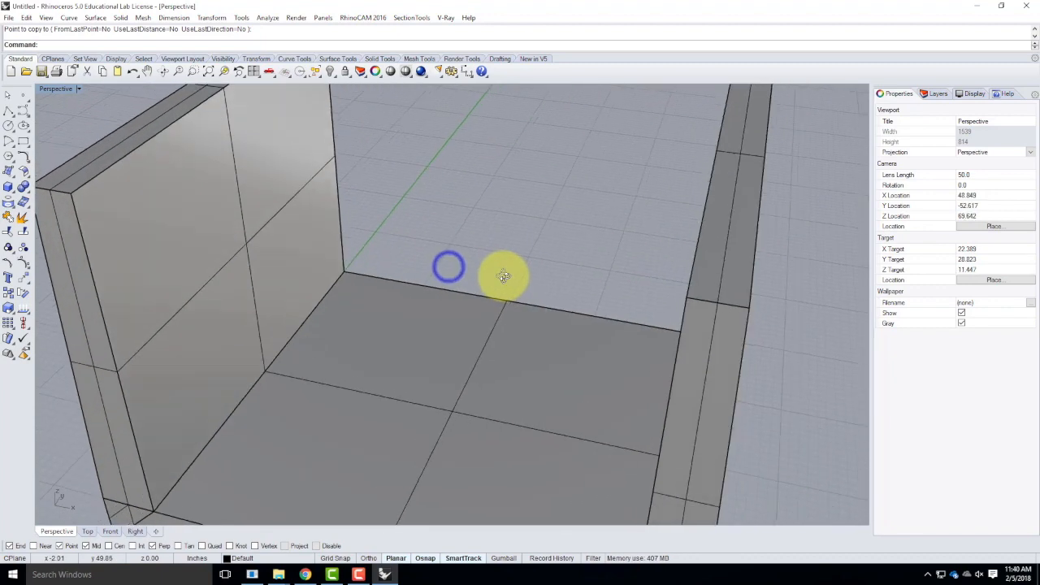
scroll(640, 288, down, 4)
scroll(348, 232, up, 2)
right_drag(338, 258, 406, 262)
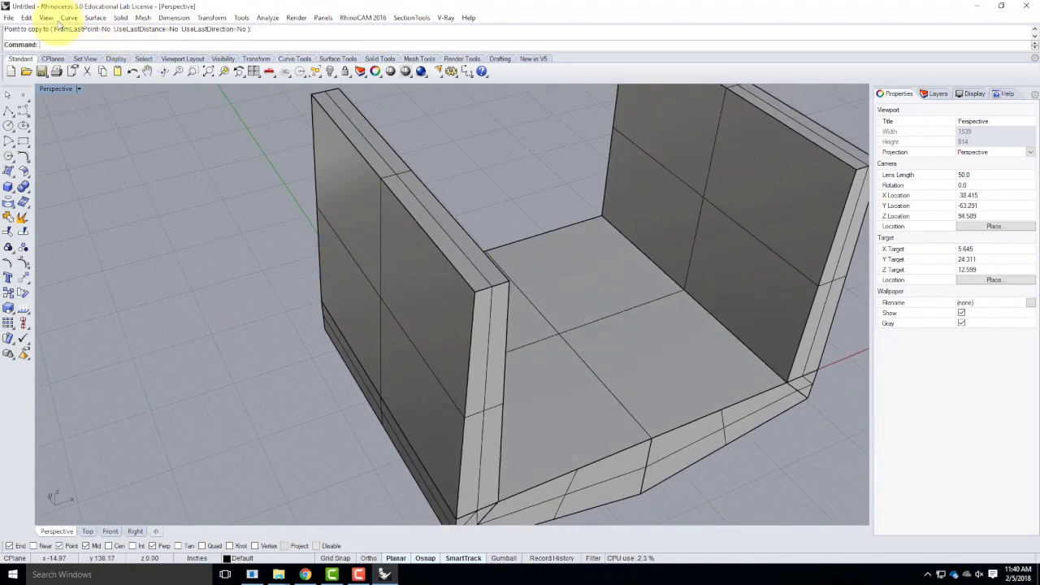
Begin a surface chamfer with both distances set to 0.5, taking the left wall's outer face as the first surface.
click(96, 18)
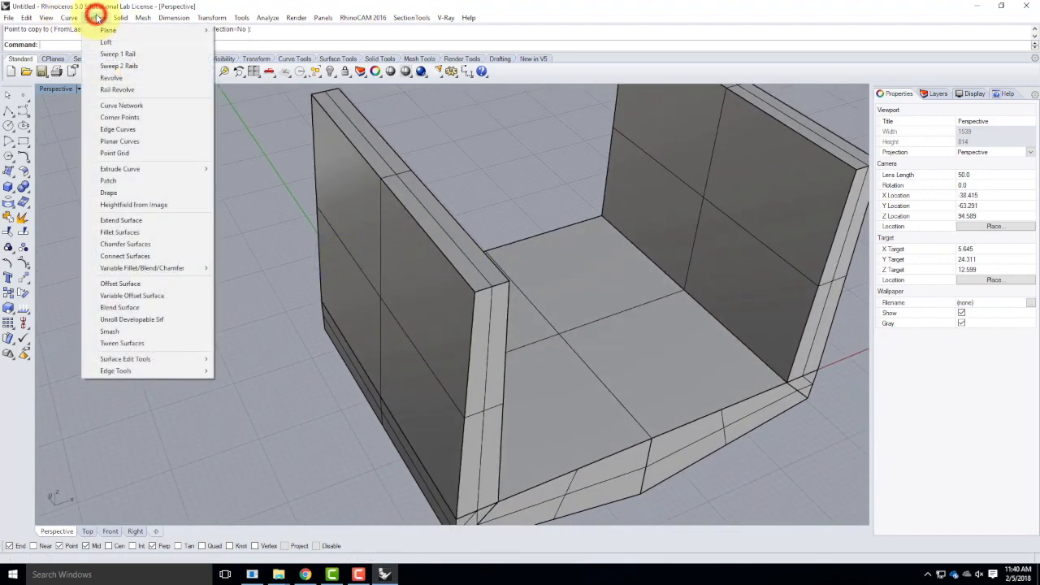
click(126, 244)
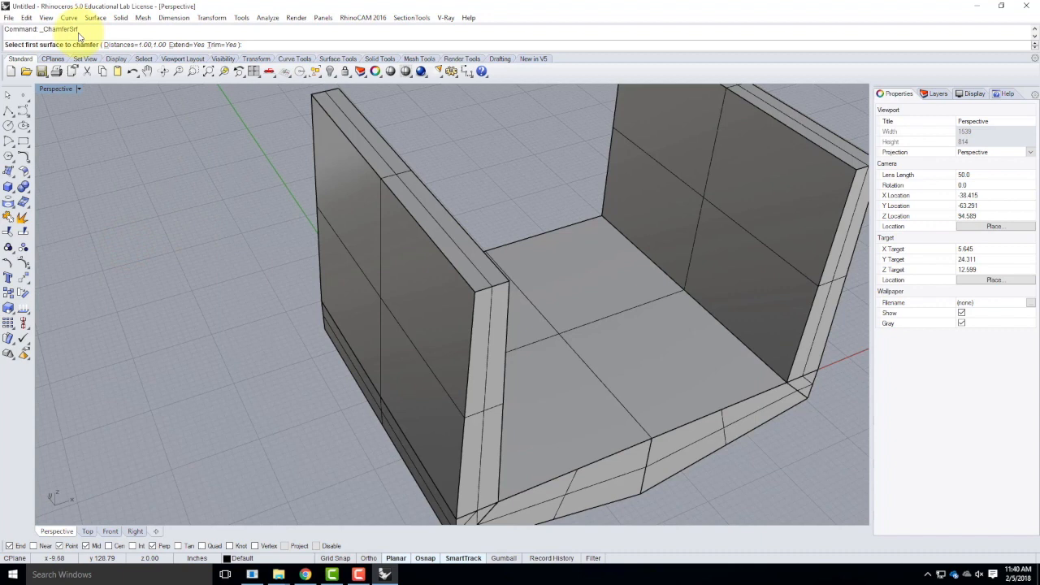
click(133, 47)
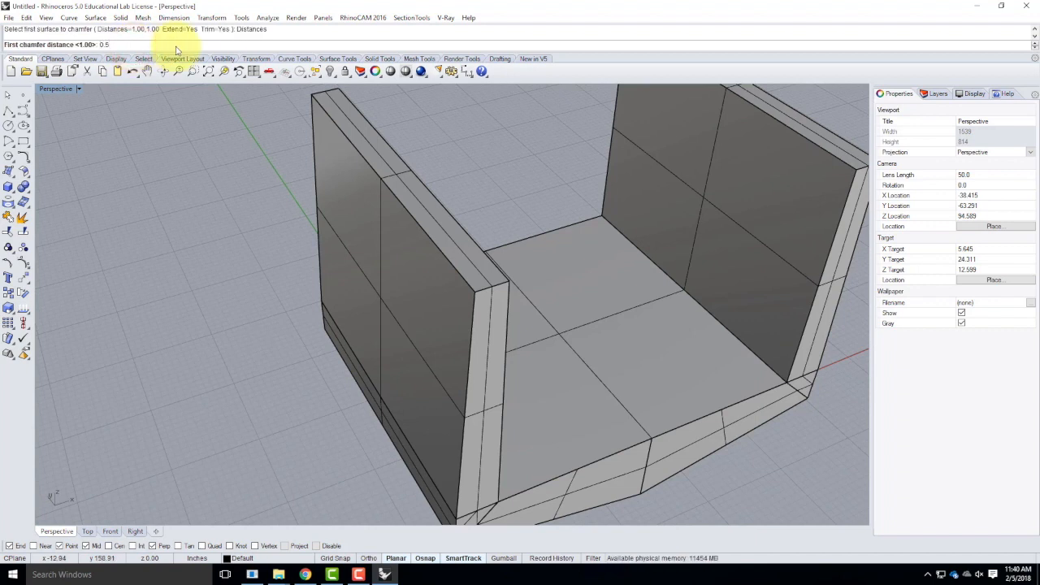
key(Return)
key(Return)
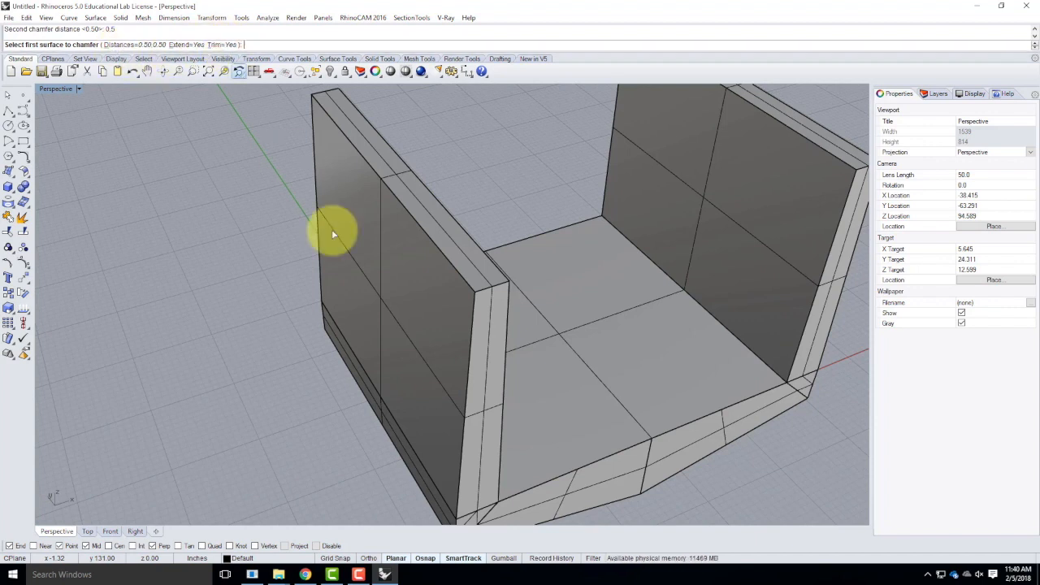
click(383, 257)
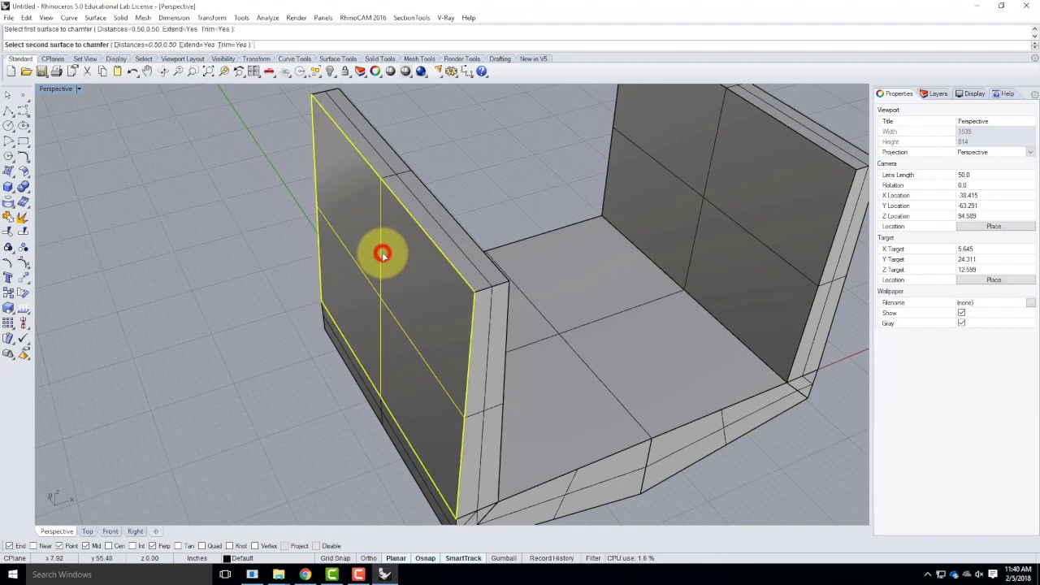
Chamfer the long top edge between the side wall's outer face and top face with distances 0.50, 0.50.
click(395, 177)
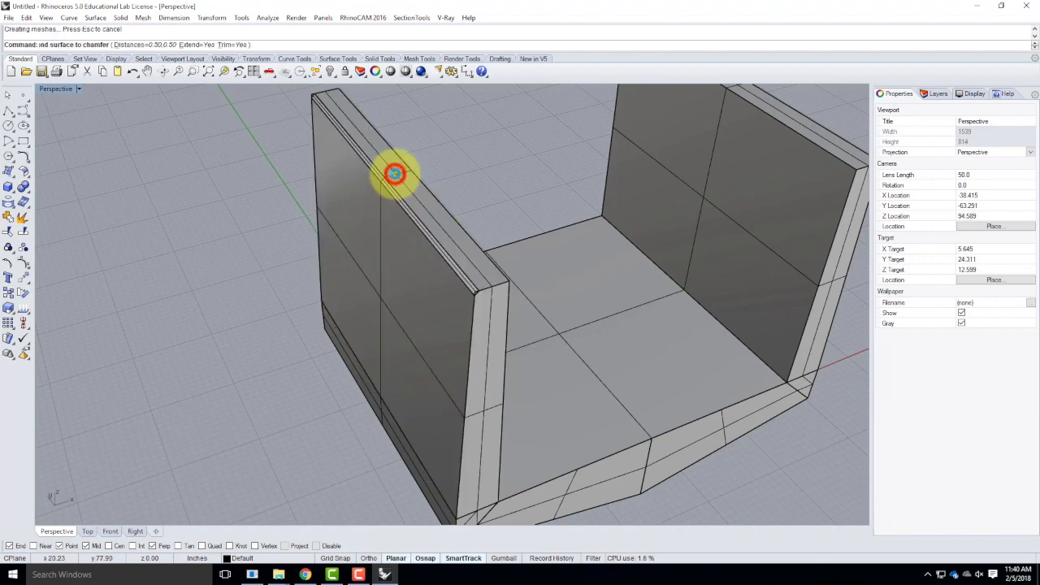
right_drag(473, 271, 475, 250)
scroll(471, 236, up, 5)
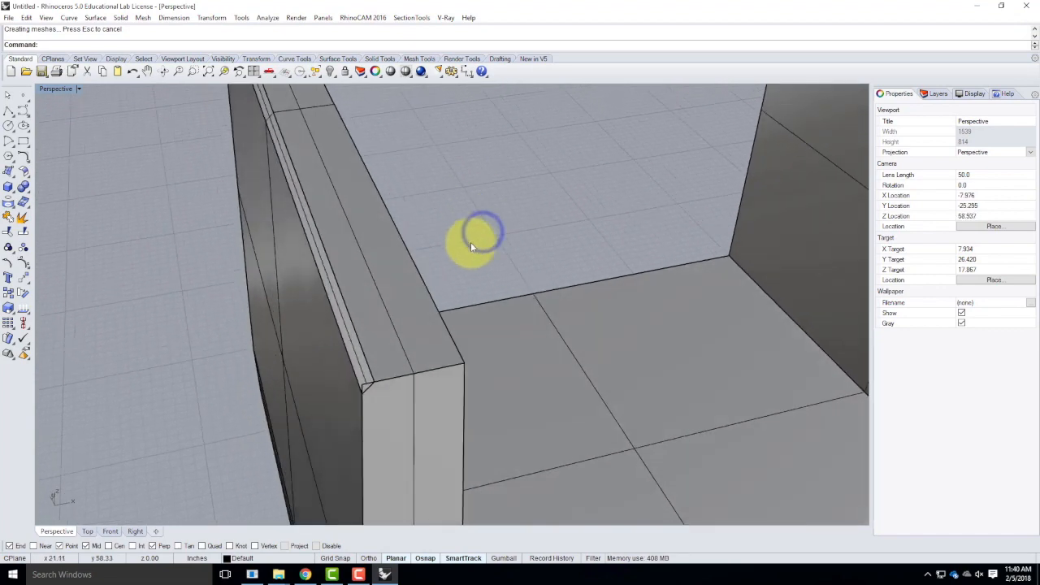
key(Escape)
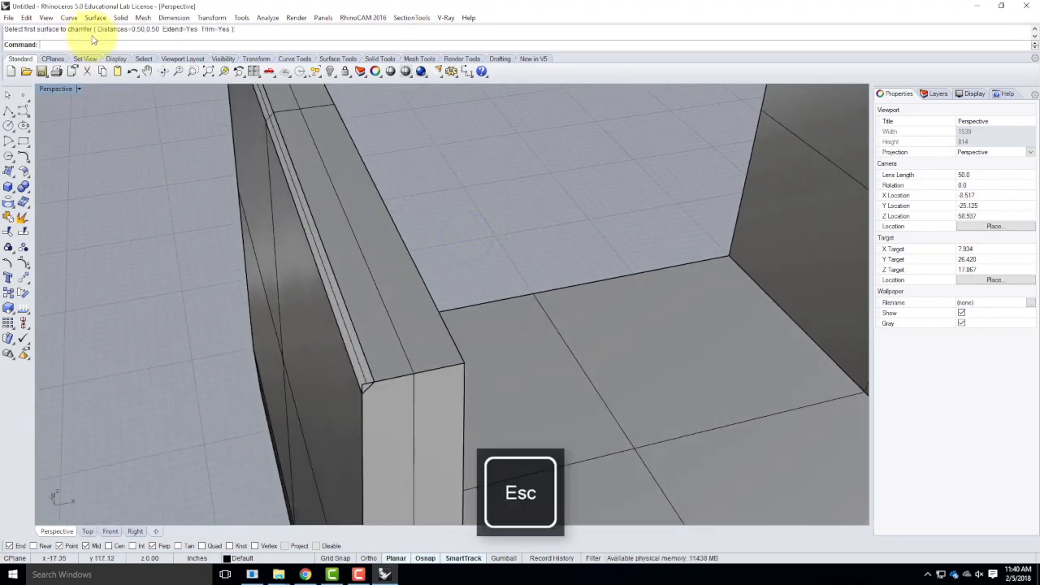
Chamfer the edge between the same wall's top face and front end face with distances 0.50, 0.50.
click(95, 18)
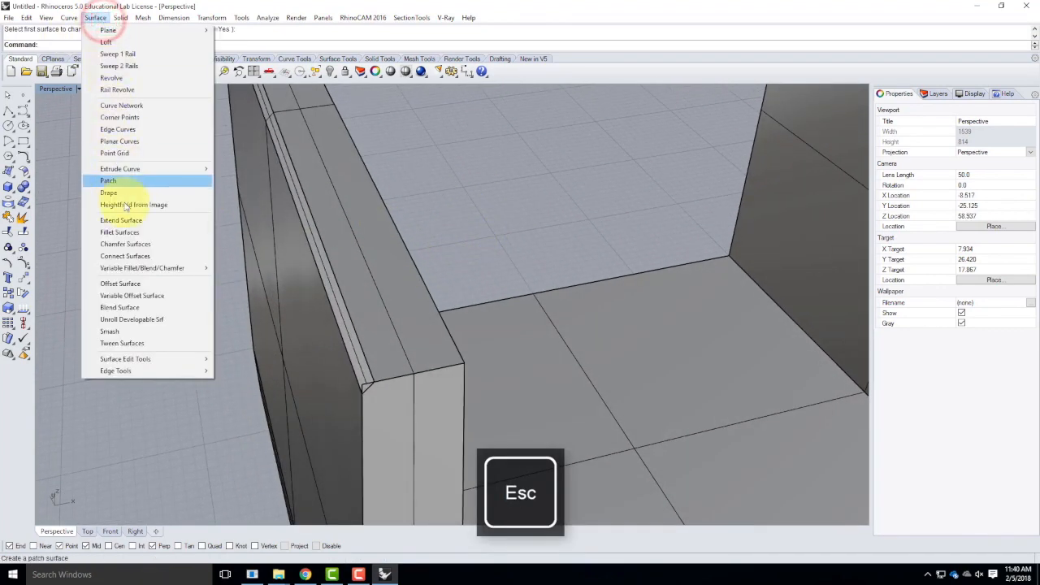
click(138, 244)
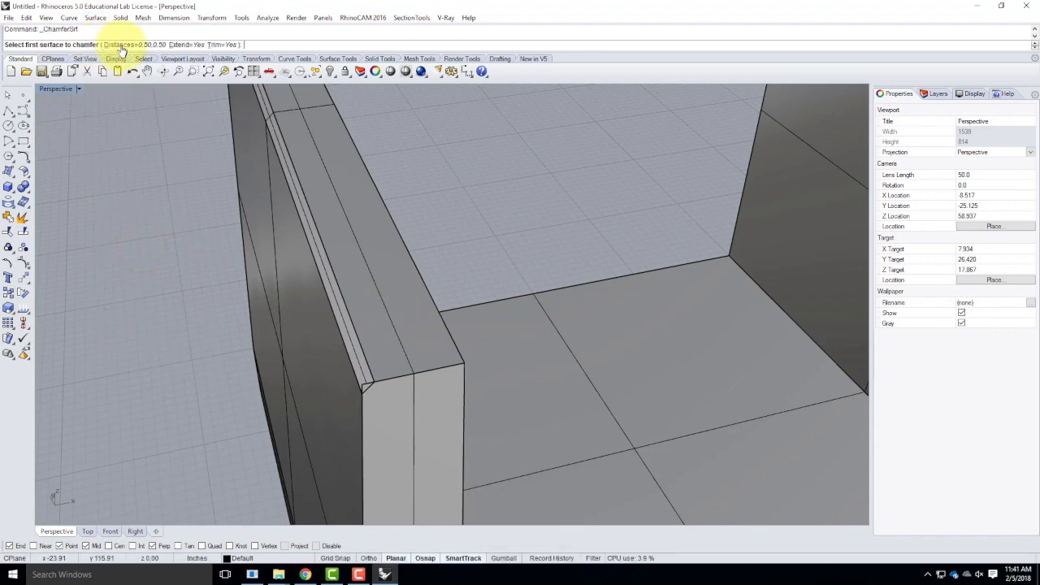
click(400, 336)
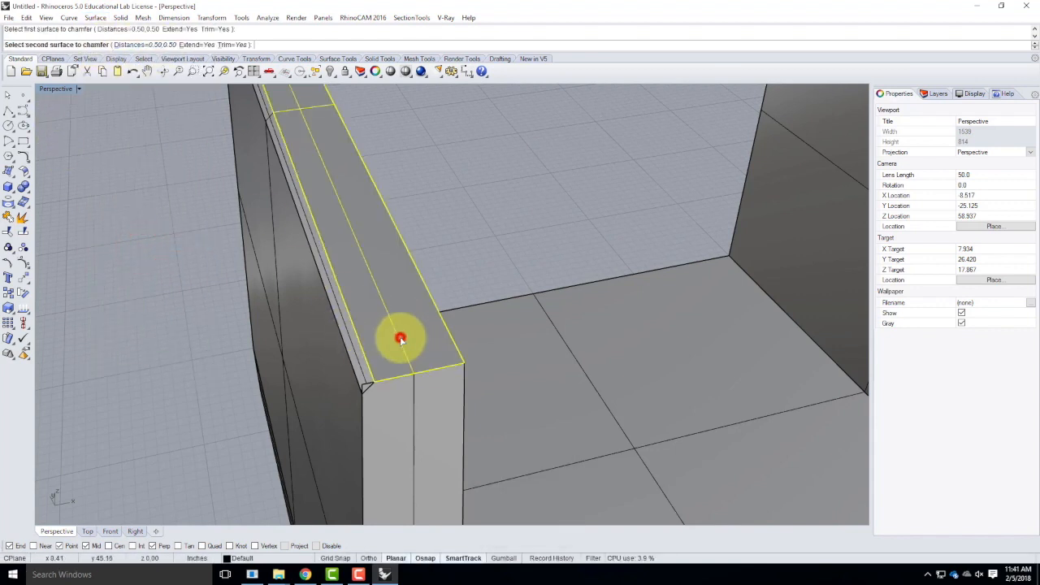
click(411, 397)
Chamfer the long edge between the wall's top face and inner face with distances 0.50, 0.50.
right_drag(475, 383, 221, 256)
right_click(222, 257)
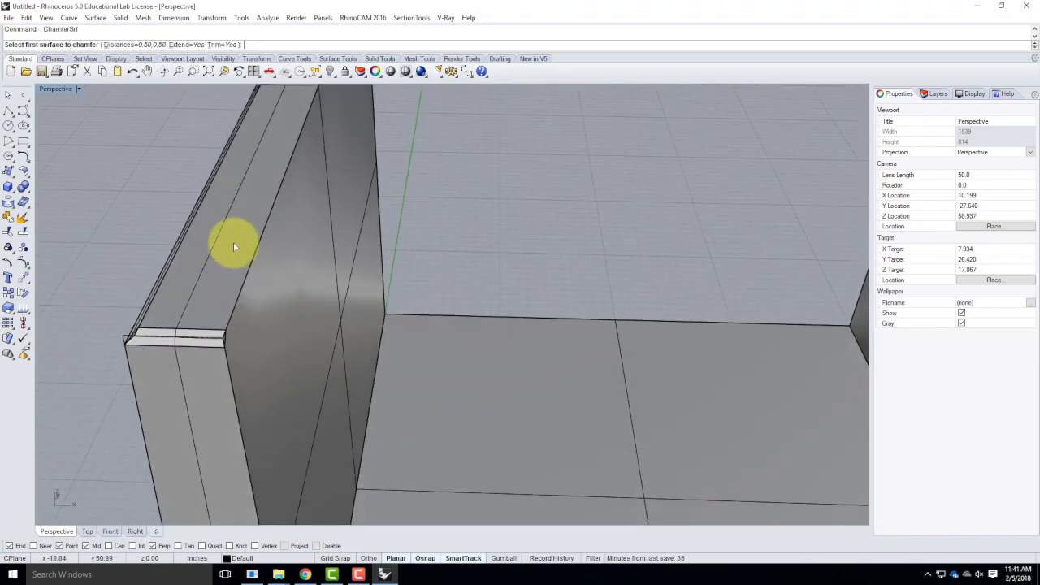
click(234, 247)
click(283, 246)
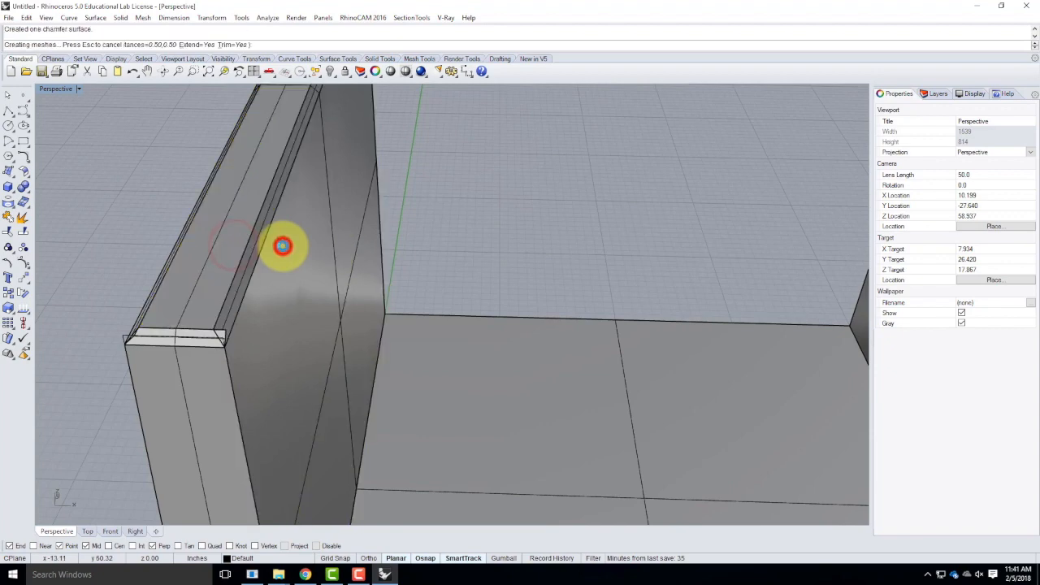
Chamfer the vertical edge between the wall's outer face and front end face with distances 0.50, 0.50.
scroll(192, 307, down, 3)
right_drag(190, 309, 249, 301)
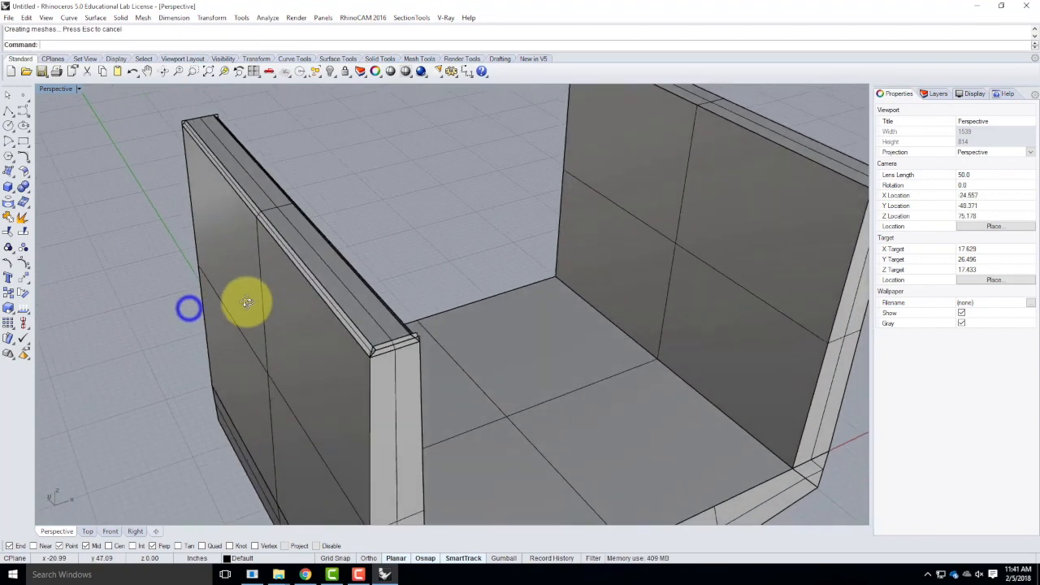
scroll(373, 372, up, 3)
scroll(373, 371, up, 4)
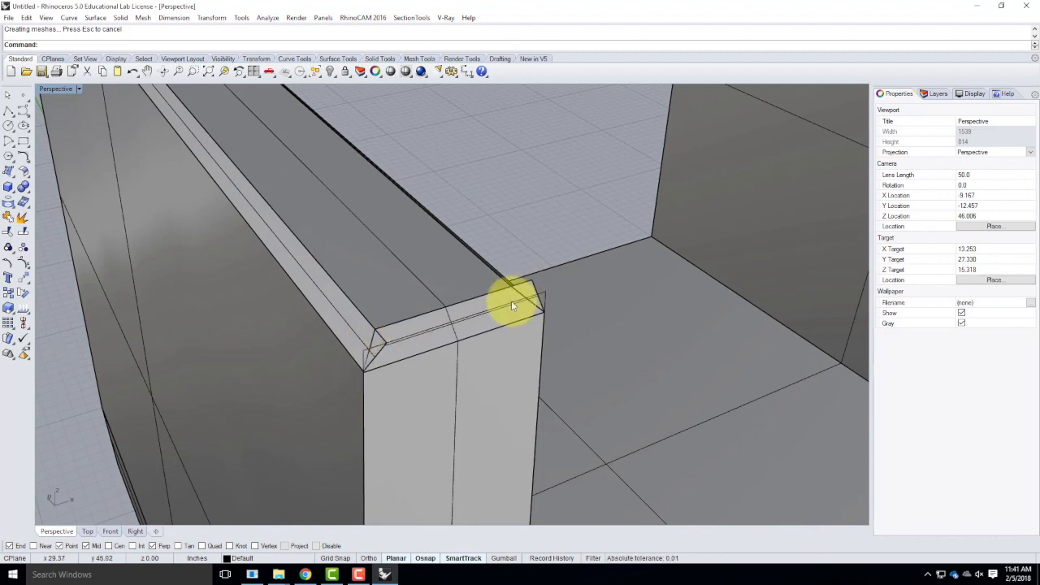
scroll(514, 270, down, 4)
right_drag(512, 376, 493, 362)
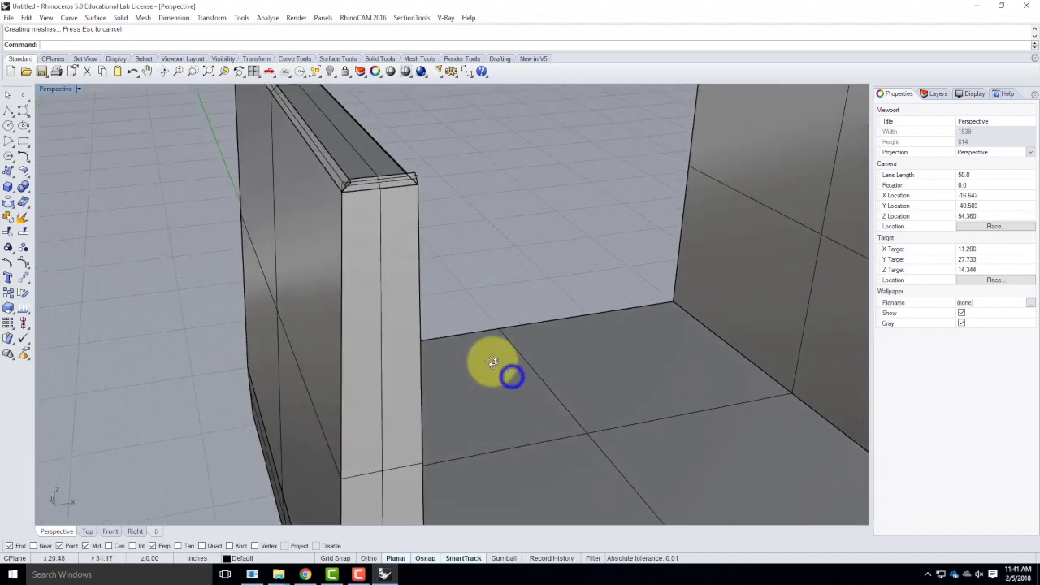
right_click(322, 275)
click(323, 277)
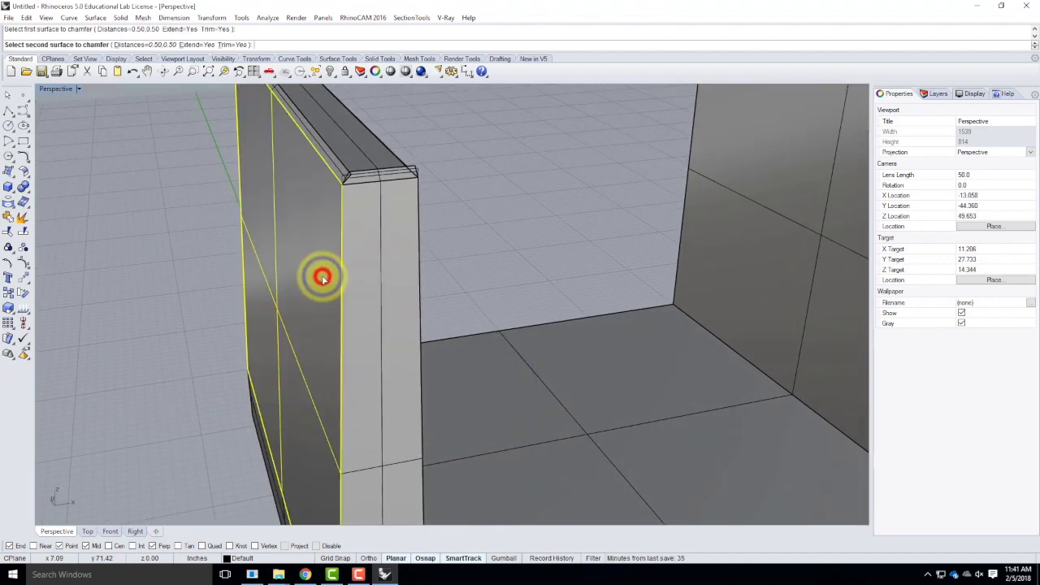
click(360, 273)
Chamfer the vertical edge between the wall's front end face and inner face with distances 0.50, 0.50.
scroll(354, 178, up, 3)
right_drag(376, 191, 373, 297)
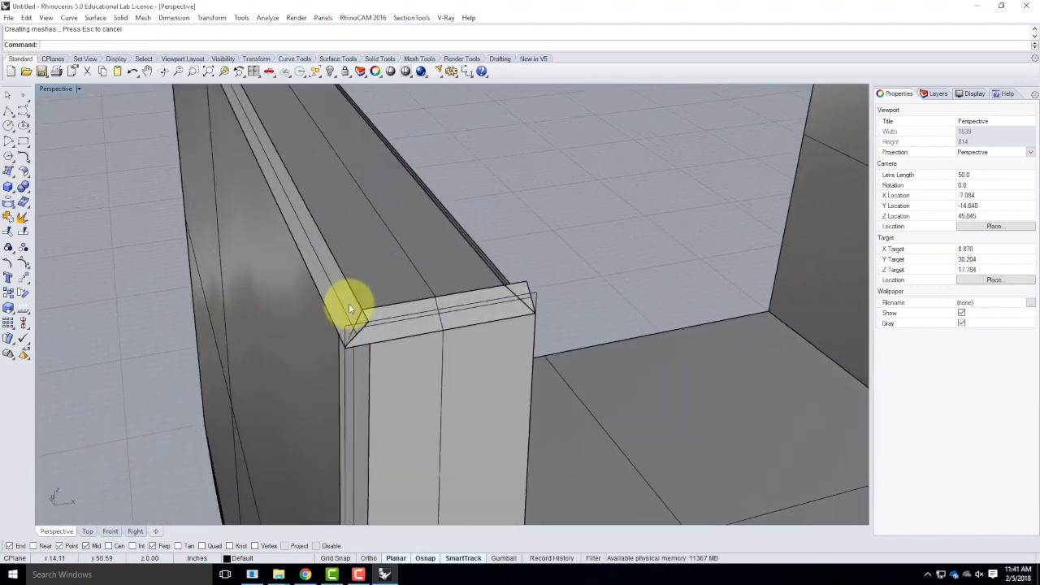
right_drag(427, 324, 390, 317)
scroll(403, 314, down, 4)
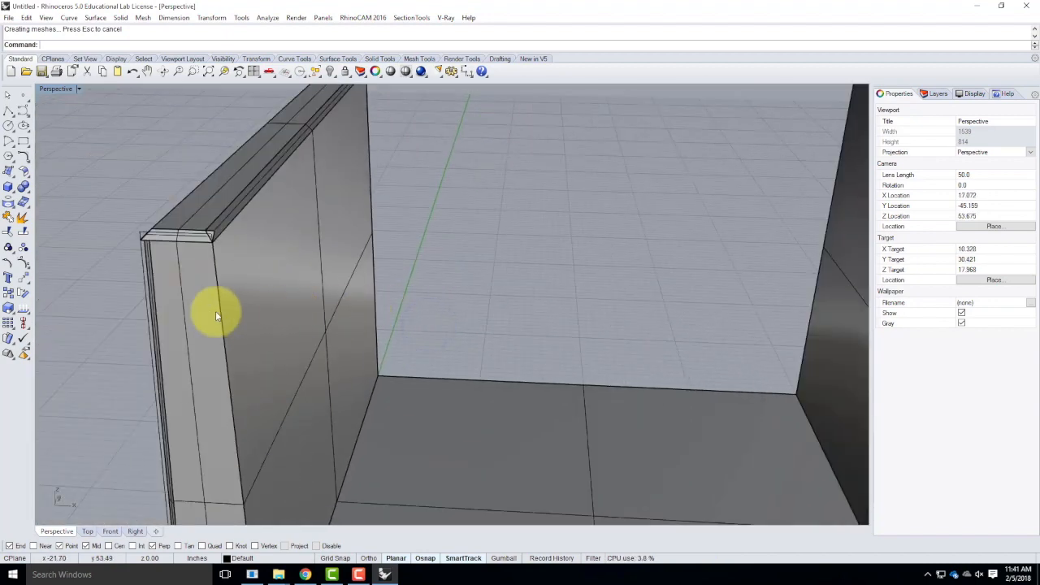
right_click(202, 303)
click(202, 303)
click(246, 291)
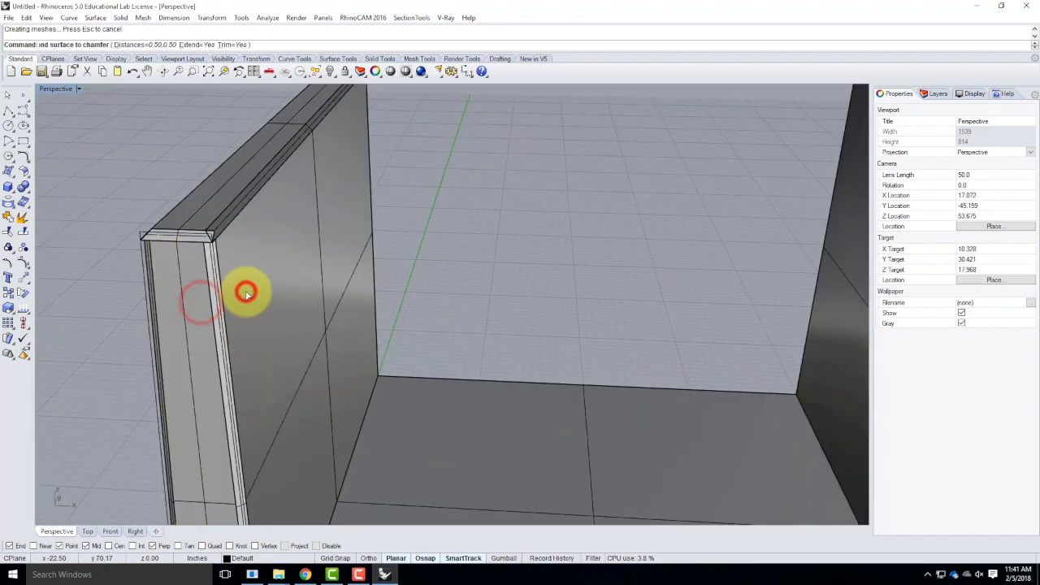
Draw a closed triangular polyline through the three chamfer intersection points at the wall's outer front top corner.
right_drag(208, 248, 235, 254)
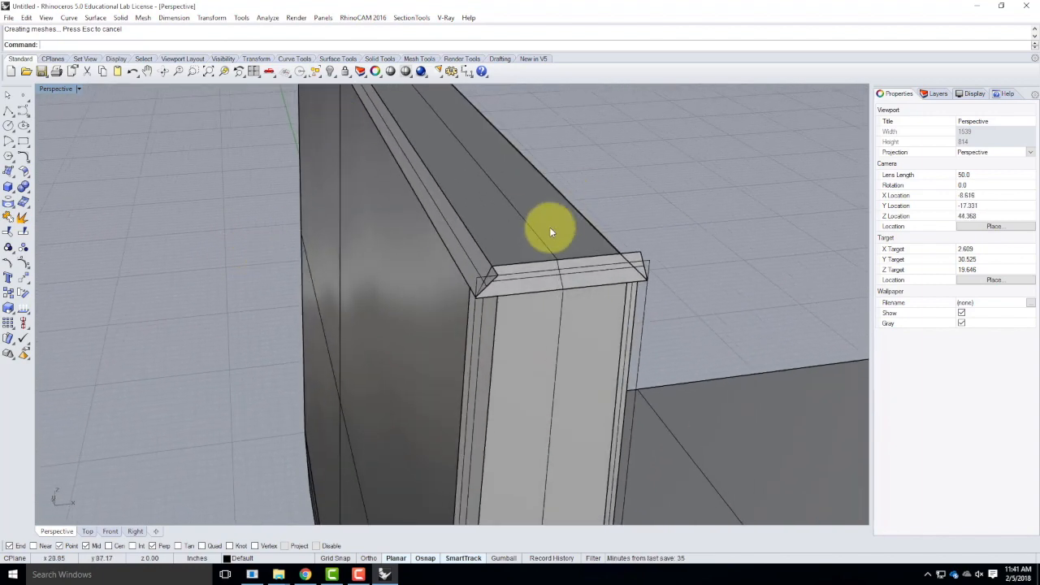
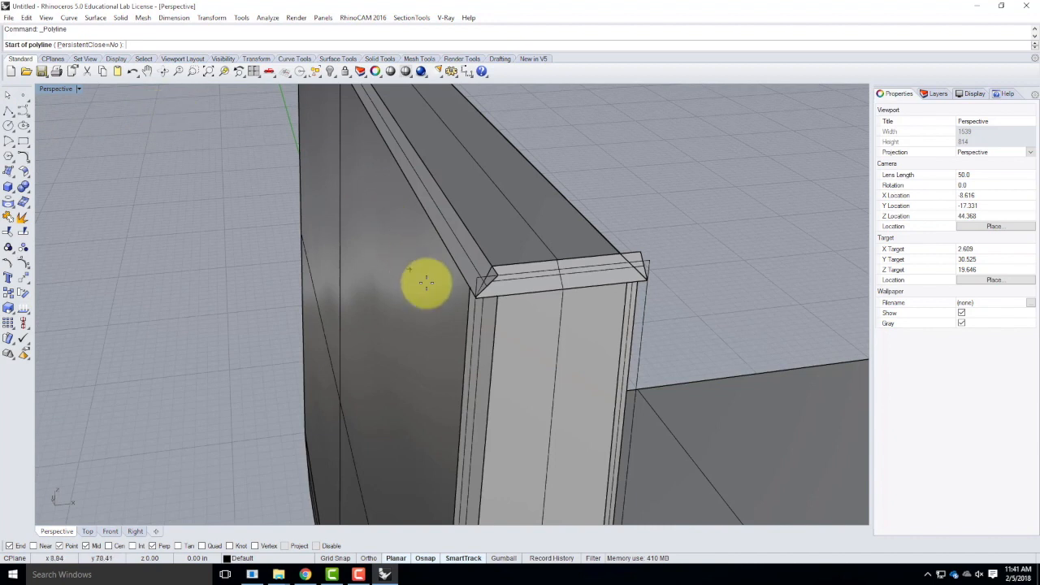
scroll(524, 252, up, 2)
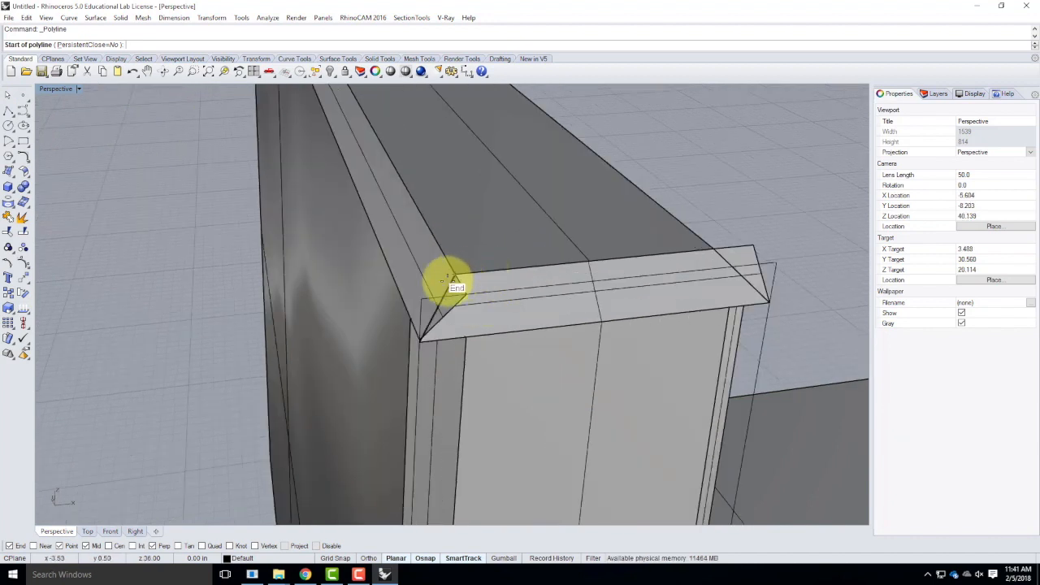
click(410, 318)
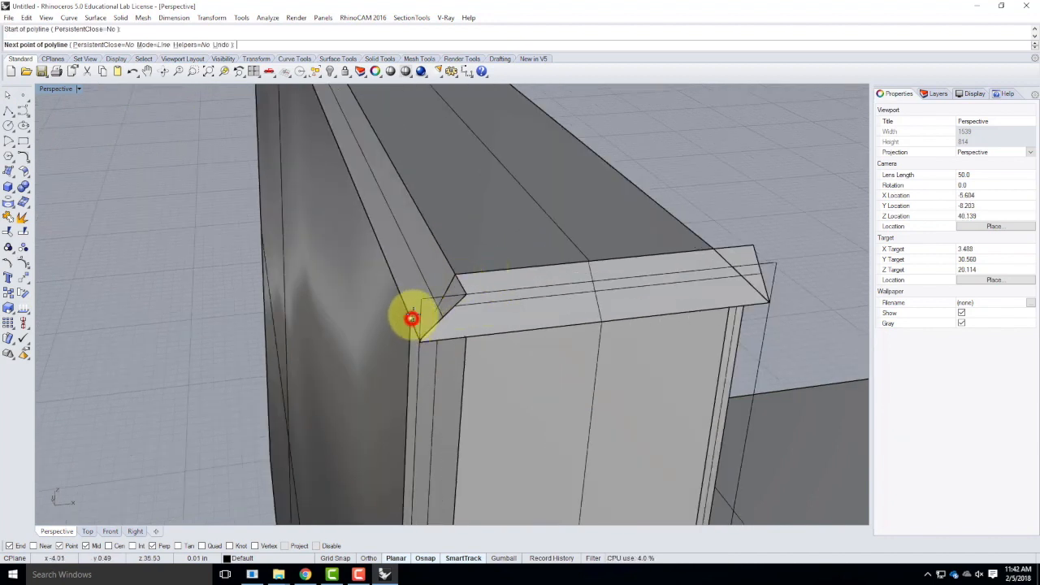
click(451, 273)
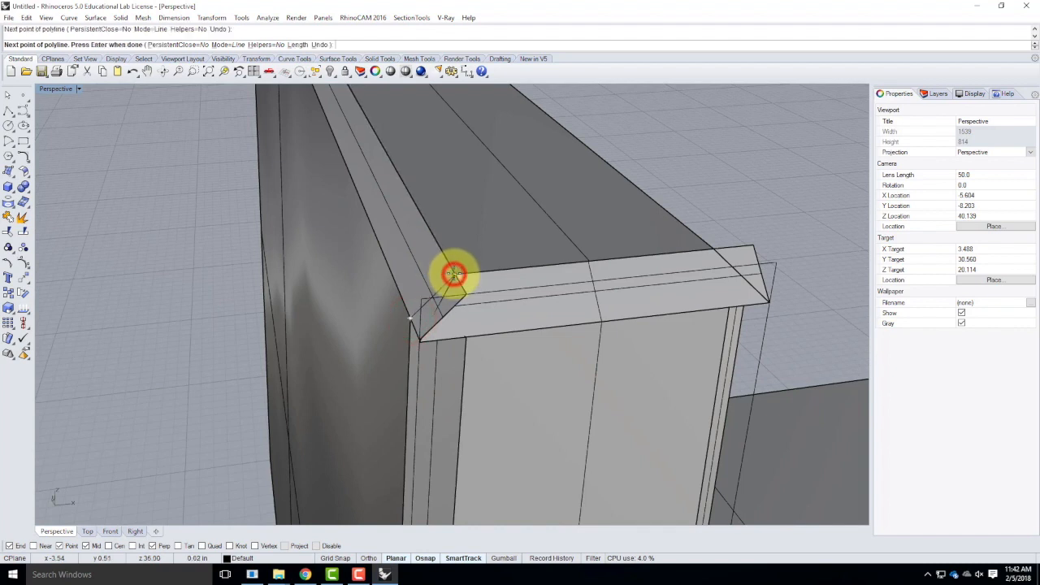
click(465, 336)
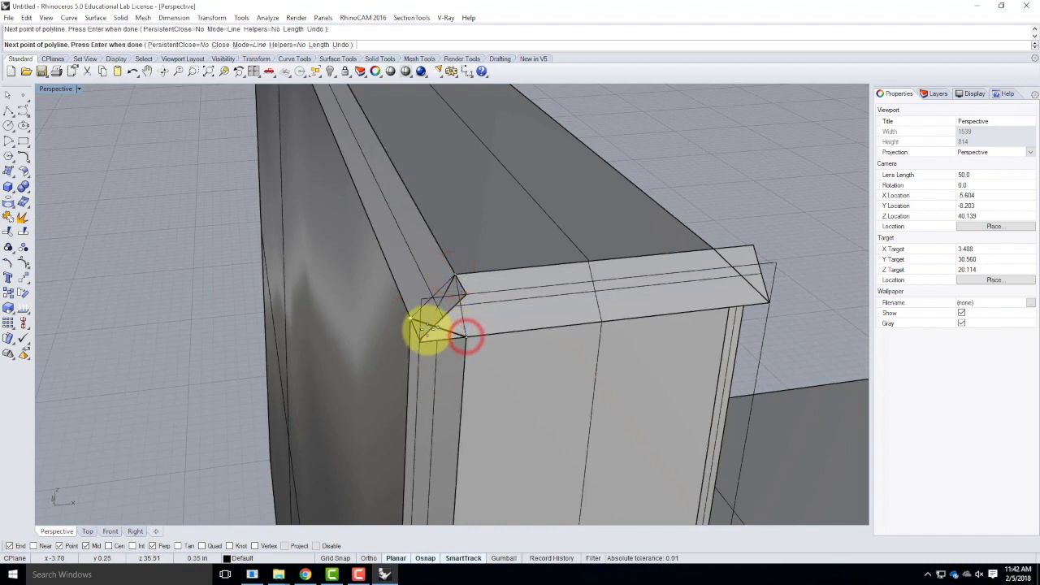
click(411, 319)
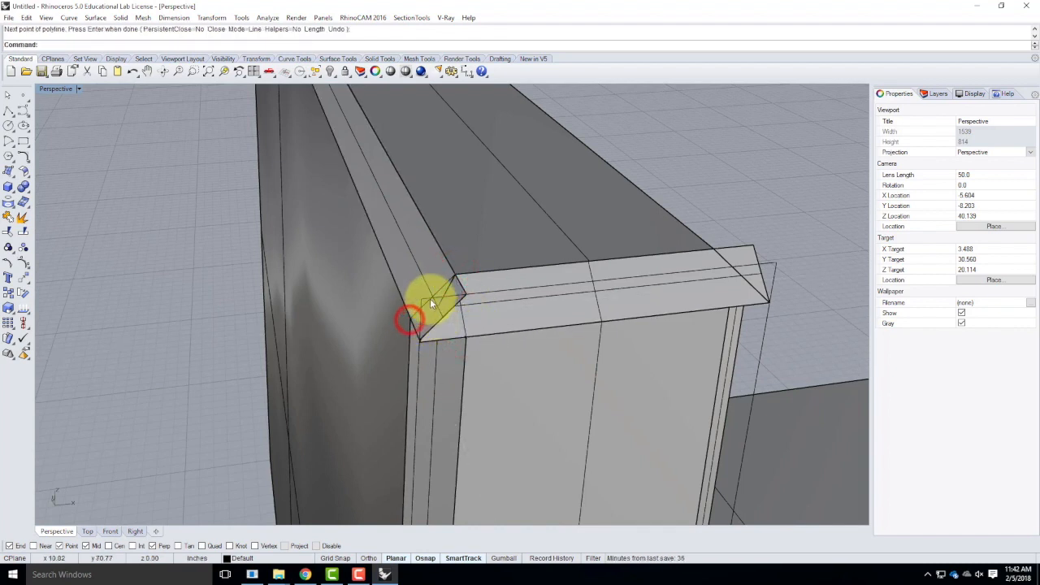
Select the triangular polyline at the wall's chamfered corner and zoom to the selection.
click(433, 294)
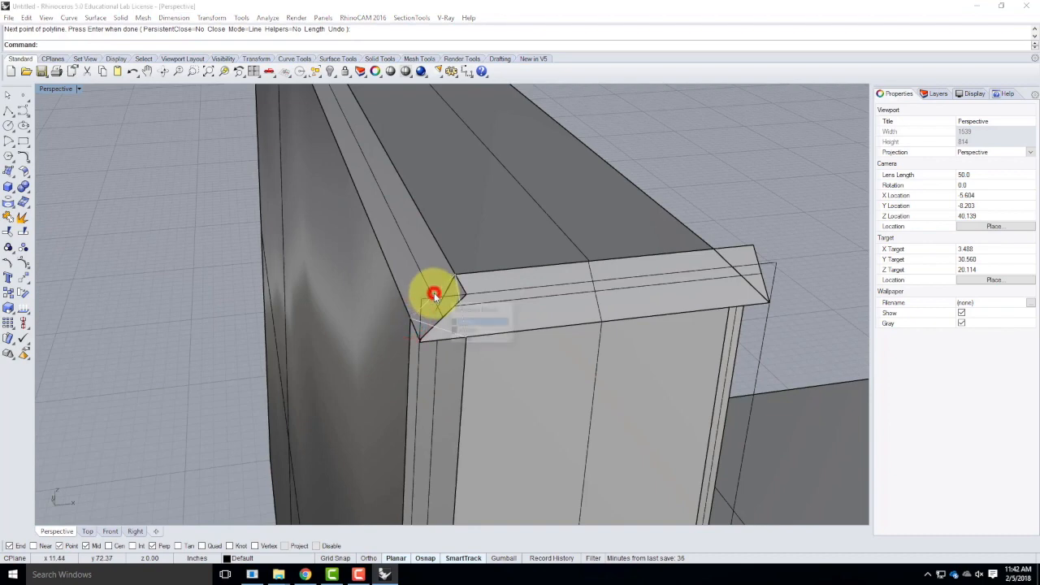
click(496, 324)
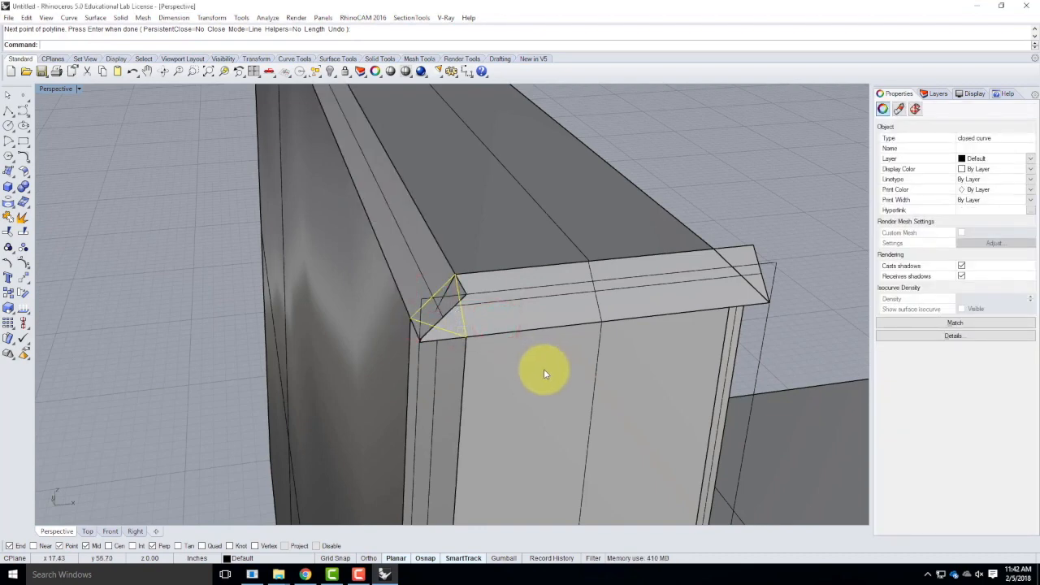
mouse_move(492, 309)
right_down()
mouse_move(506, 310)
mouse_move(482, 306)
mouse_move(511, 308)
mouse_move(479, 308)
mouse_move(505, 311)
mouse_move(487, 301)
mouse_move(494, 311)
right_up()
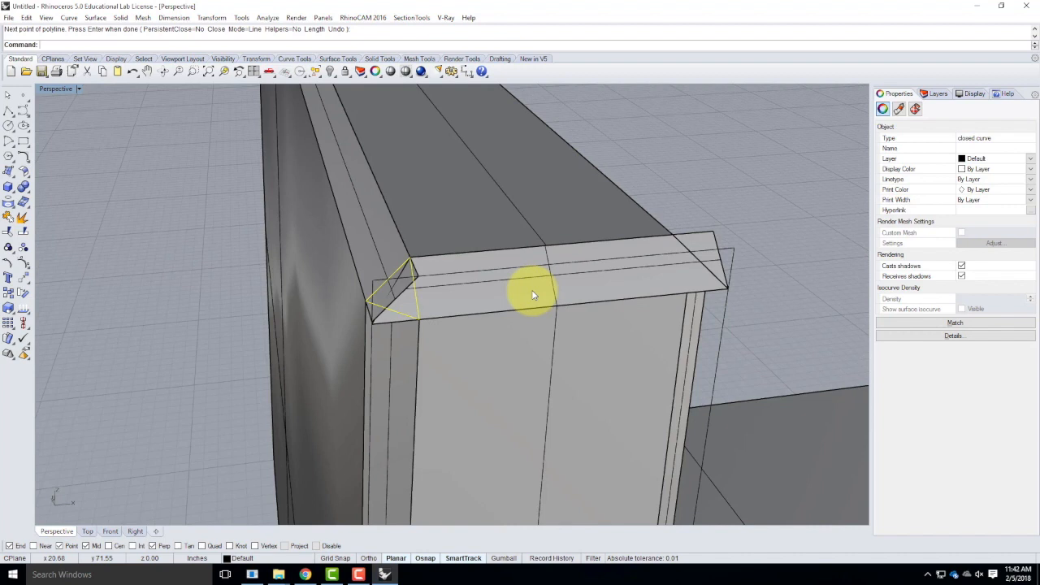
key(Return)
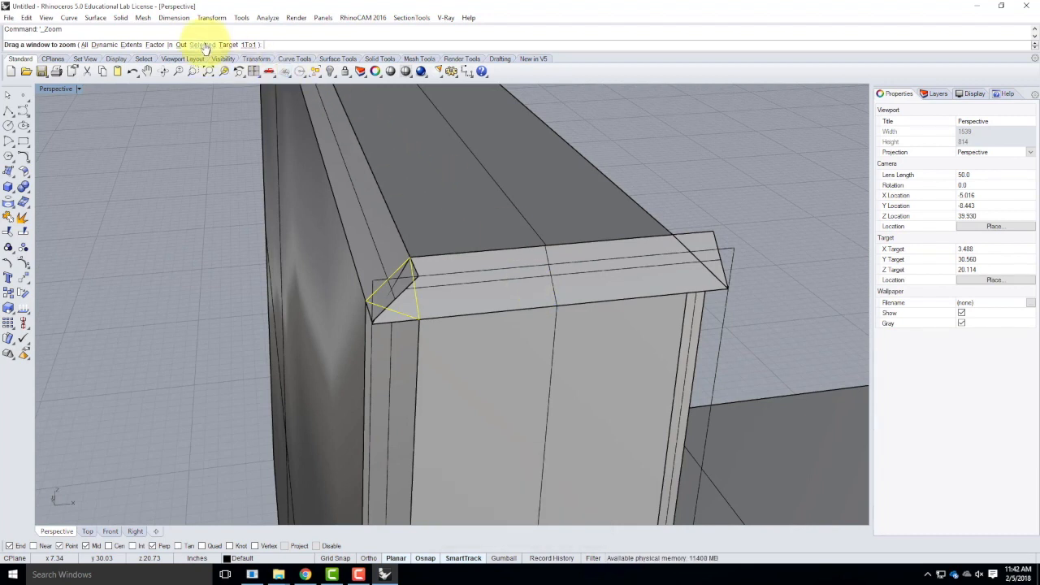
click(204, 47)
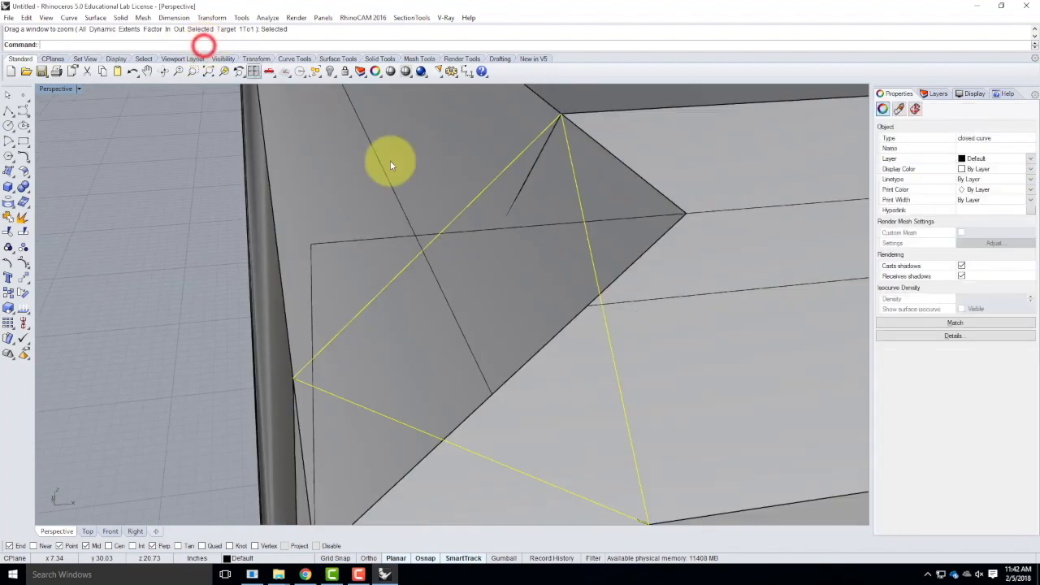
scroll(486, 208, down, 7)
mouse_move(568, 257)
right_down()
mouse_move(507, 304)
mouse_move(379, 317)
mouse_move(274, 260)
mouse_move(354, 302)
mouse_move(626, 271)
mouse_move(593, 276)
mouse_move(599, 285)
mouse_move(645, 243)
mouse_move(618, 188)
mouse_move(482, 162)
mouse_move(476, 233)
mouse_move(592, 236)
mouse_move(638, 169)
mouse_move(573, 263)
mouse_move(610, 285)
mouse_move(630, 282)
right_up()
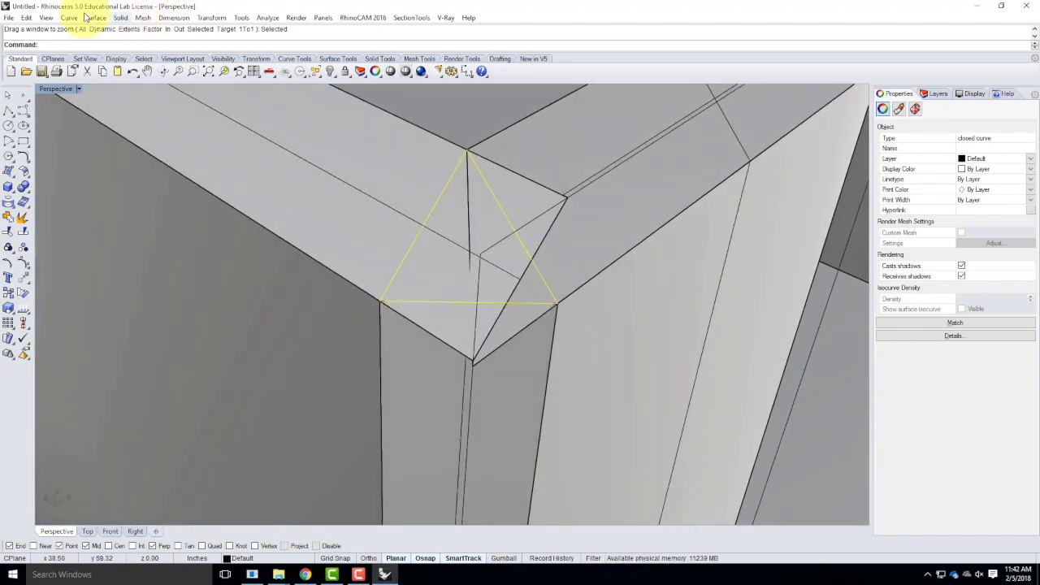
Trim away the overlapping chamfer surface pieces at the corner, using the selected triangle as the cutting object.
click(29, 18)
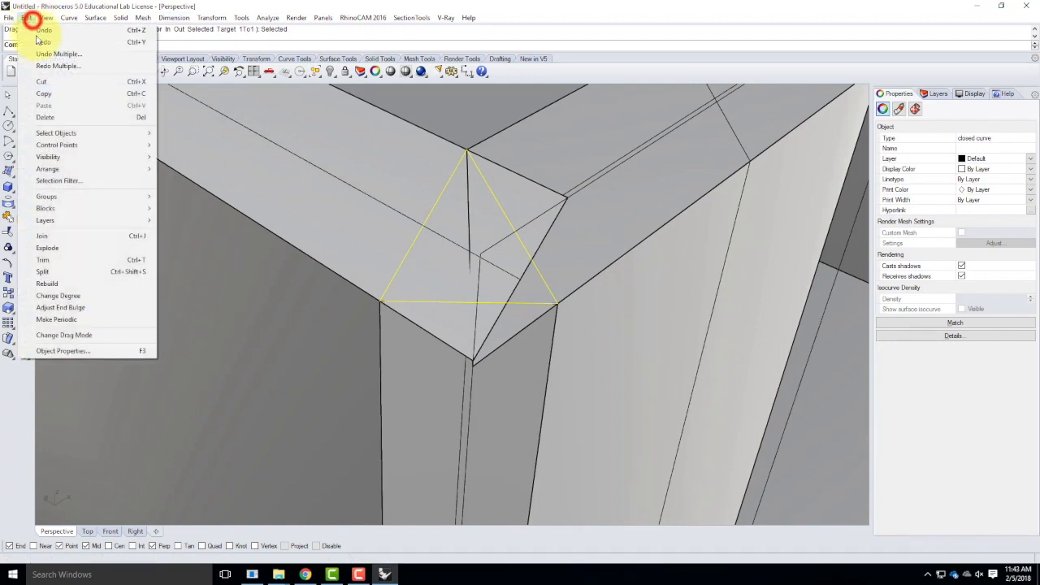
click(70, 260)
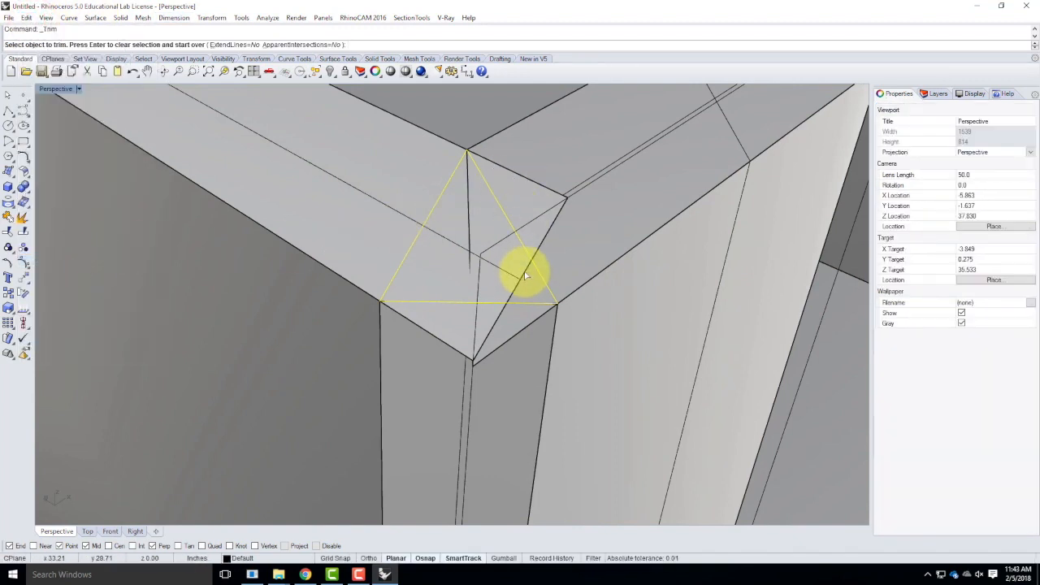
click(540, 244)
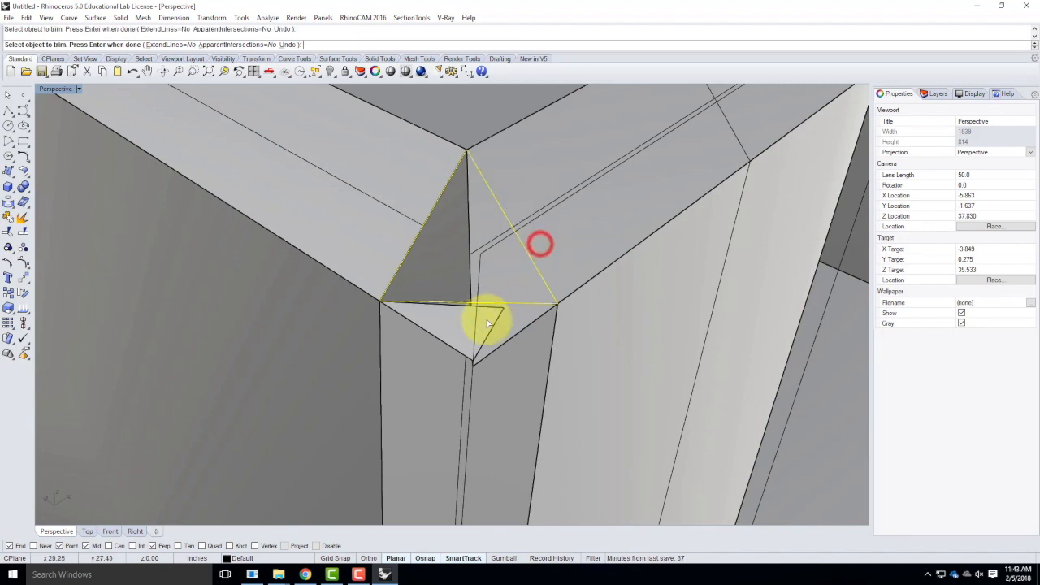
click(491, 329)
click(487, 360)
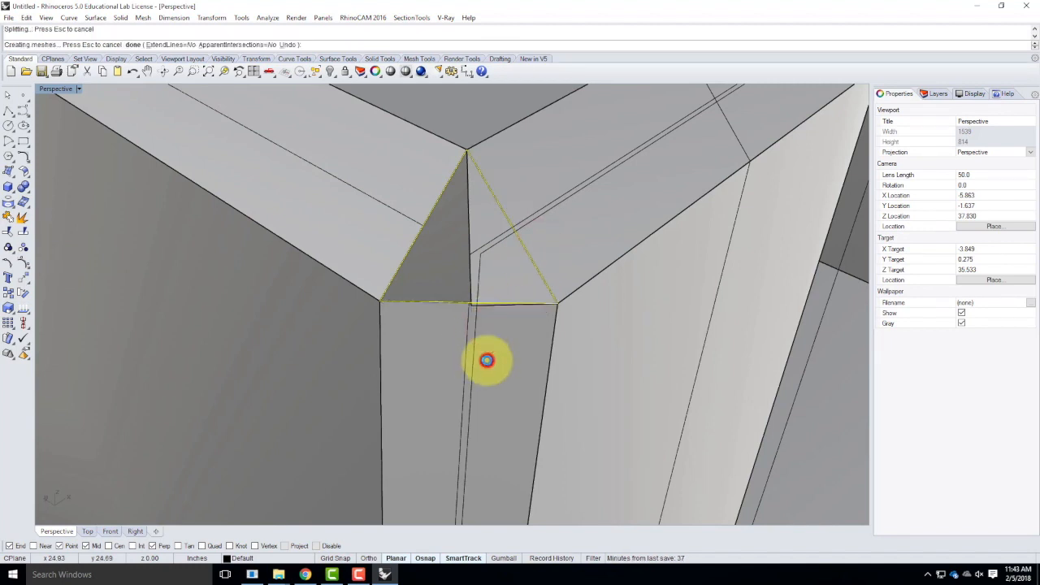
click(470, 284)
right_drag(587, 309, 526, 234)
key(Return)
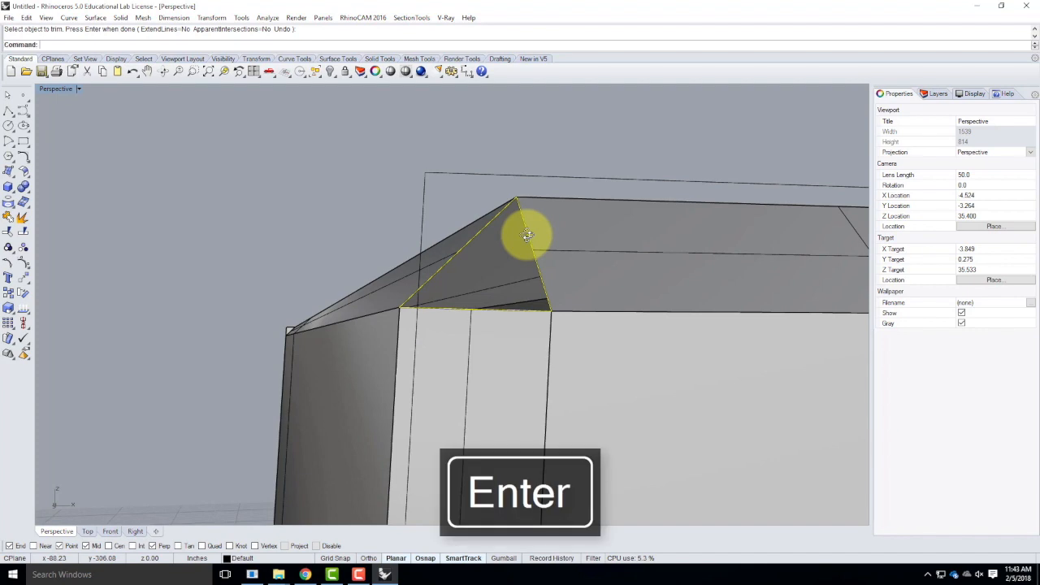
Create a triangular surface from the three corner points of the trimmed opening at the wall's outer front top corner.
click(8, 171)
click(397, 304)
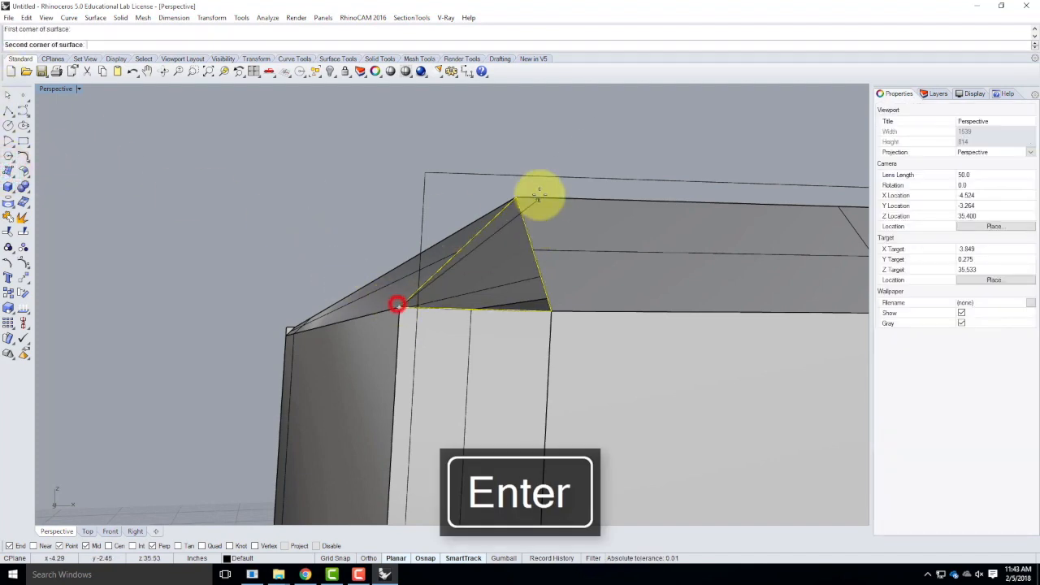
click(517, 198)
click(556, 314)
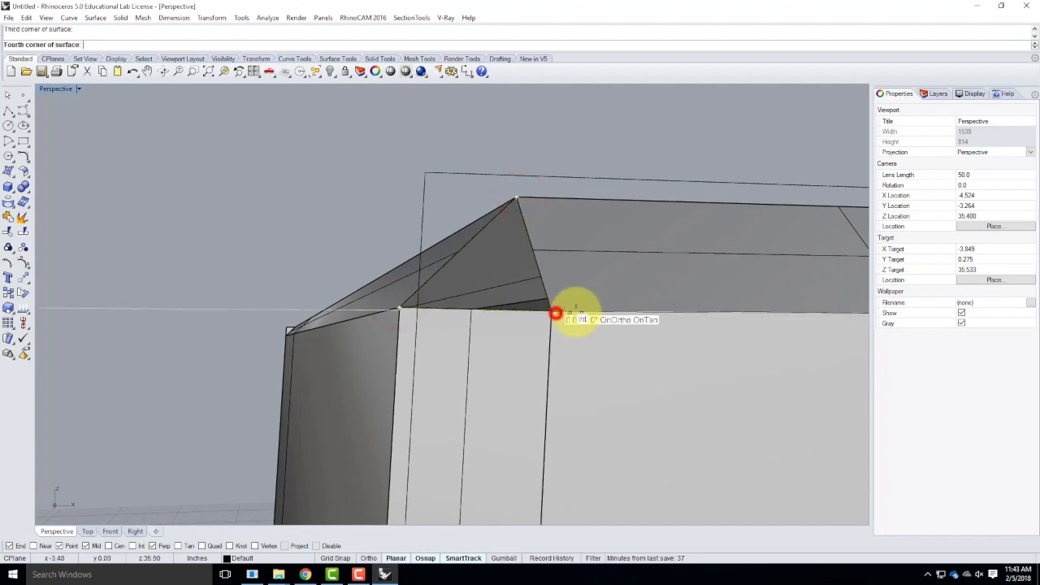
key(Return)
Draw a closed triangular polyline through the three chamfer intersection points at the wall's inner front top corner.
right_drag(515, 281, 479, 358)
scroll(174, 313, down, 4)
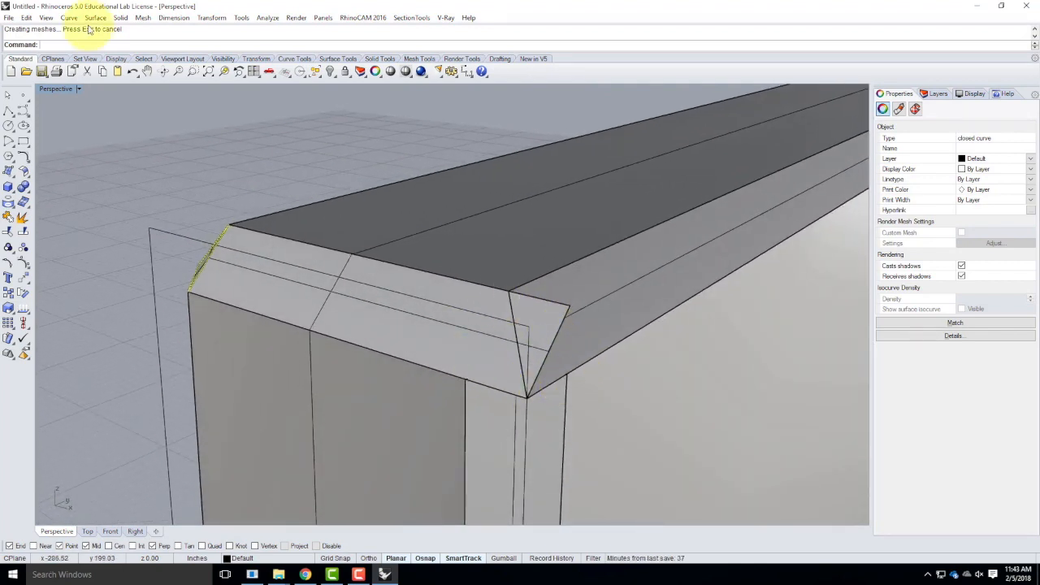
click(7, 112)
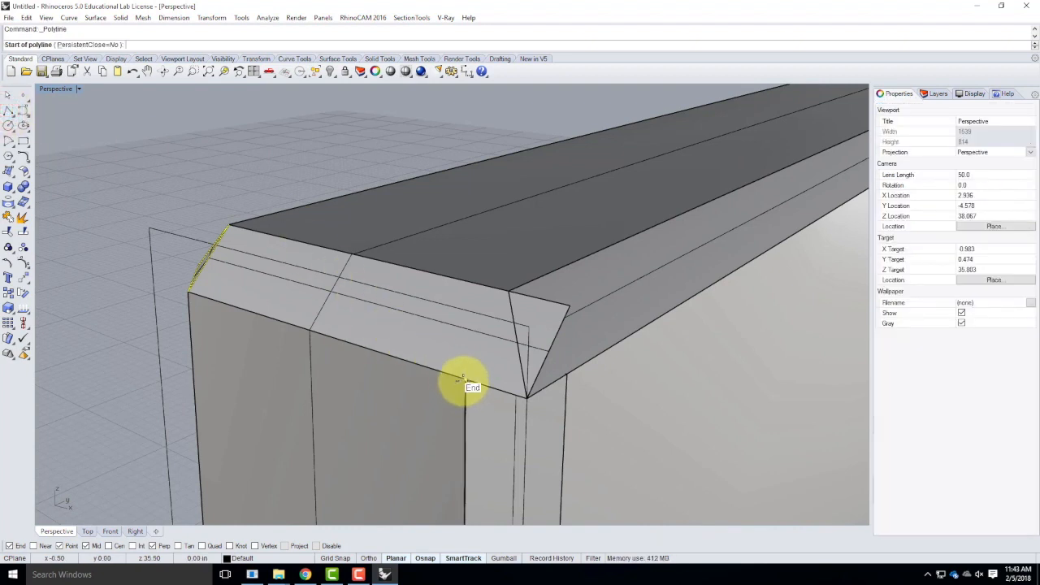
click(463, 380)
click(507, 297)
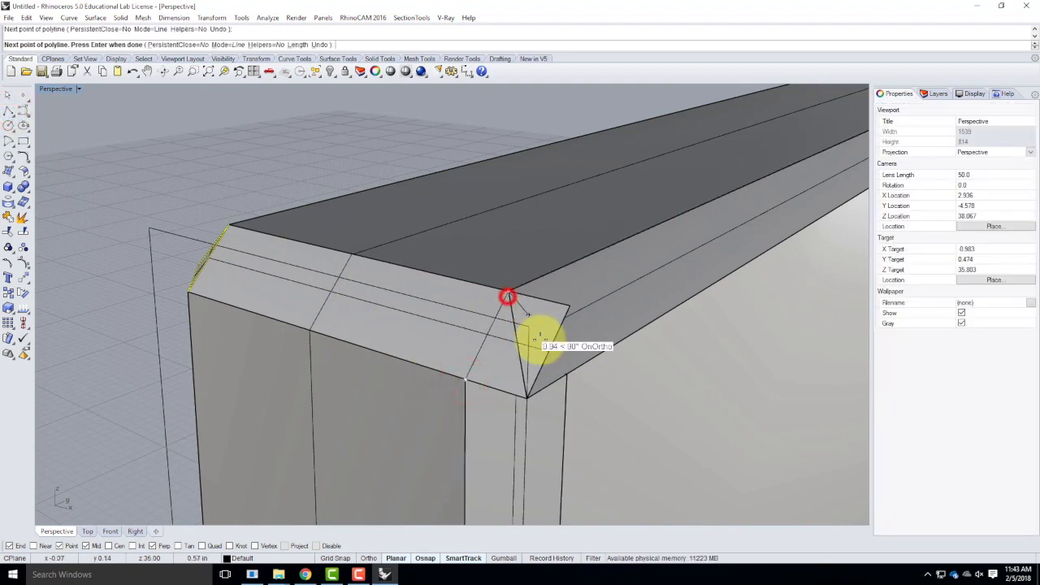
click(568, 376)
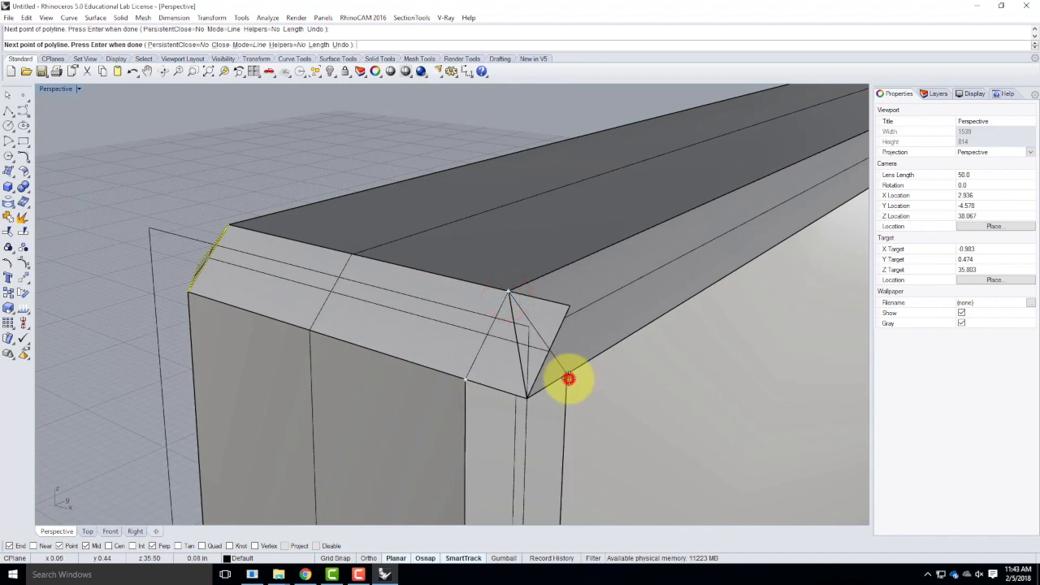
click(464, 379)
Trim away the overlapping chamfer surface pieces at the inner front top corner, using the new triangle as the cutting object.
click(479, 350)
click(540, 381)
right_drag(687, 366, 670, 349)
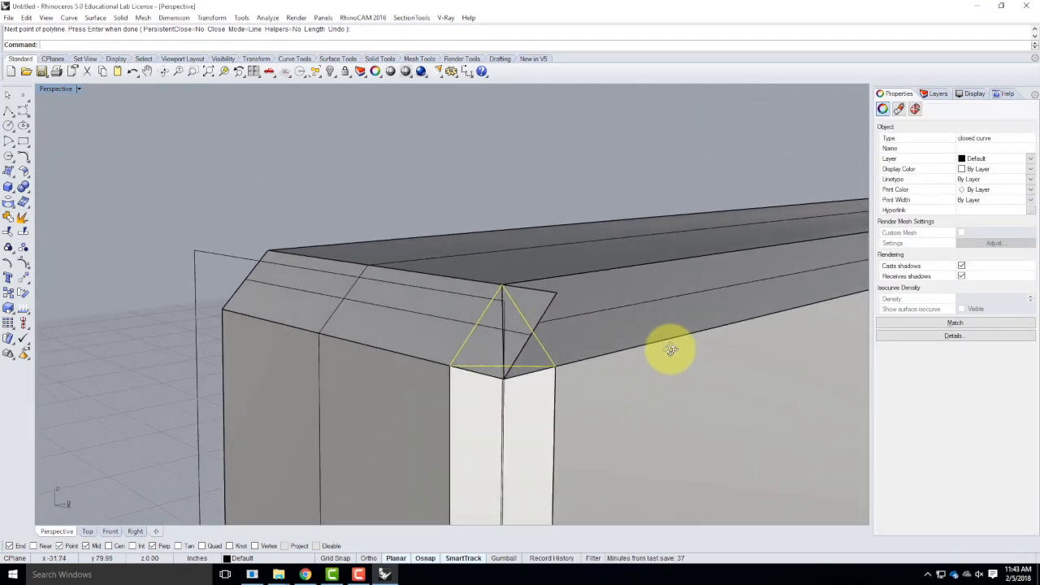
key(Return)
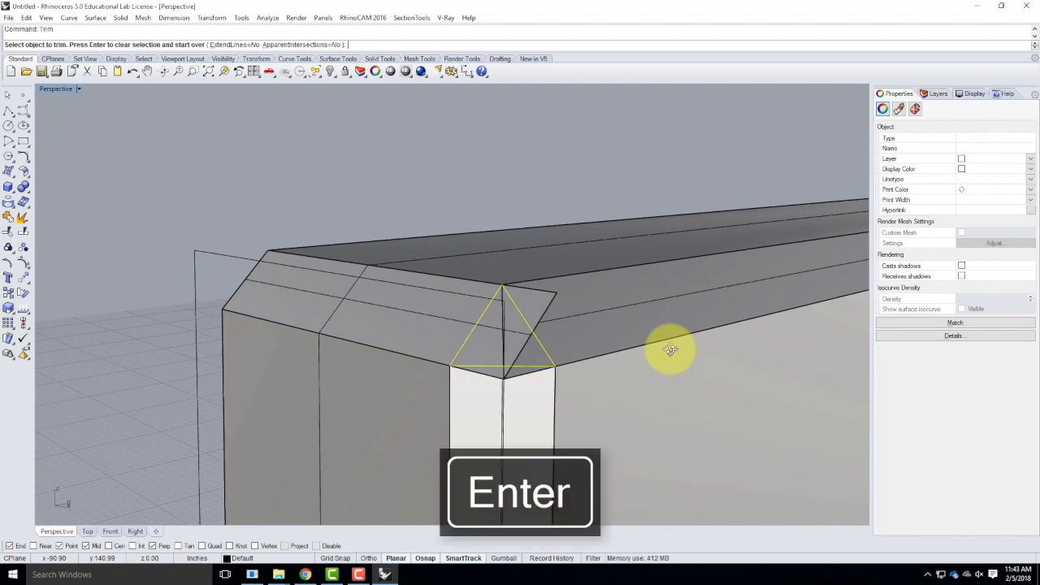
click(546, 307)
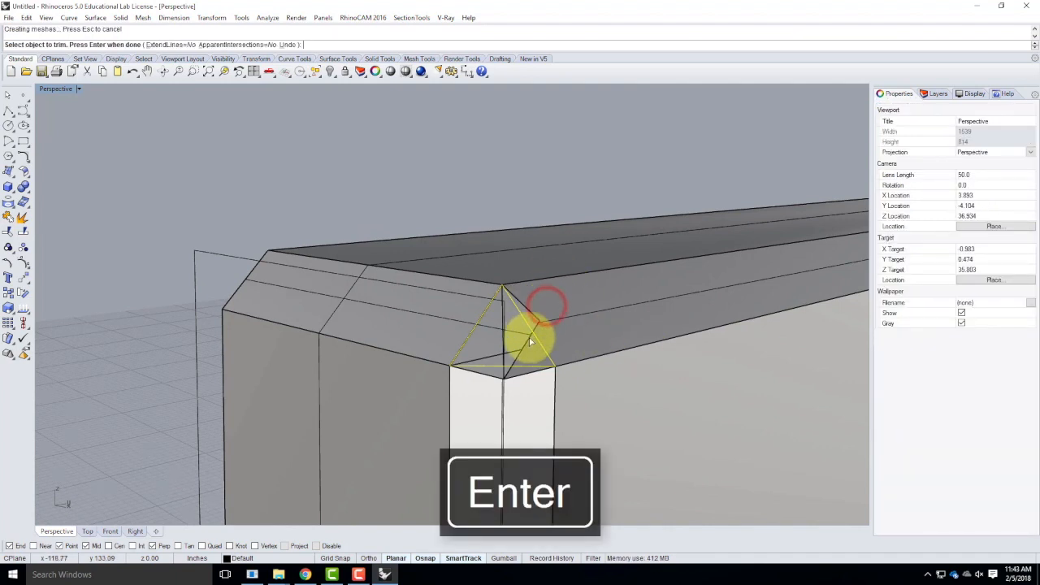
click(529, 337)
right_drag(573, 360, 541, 371)
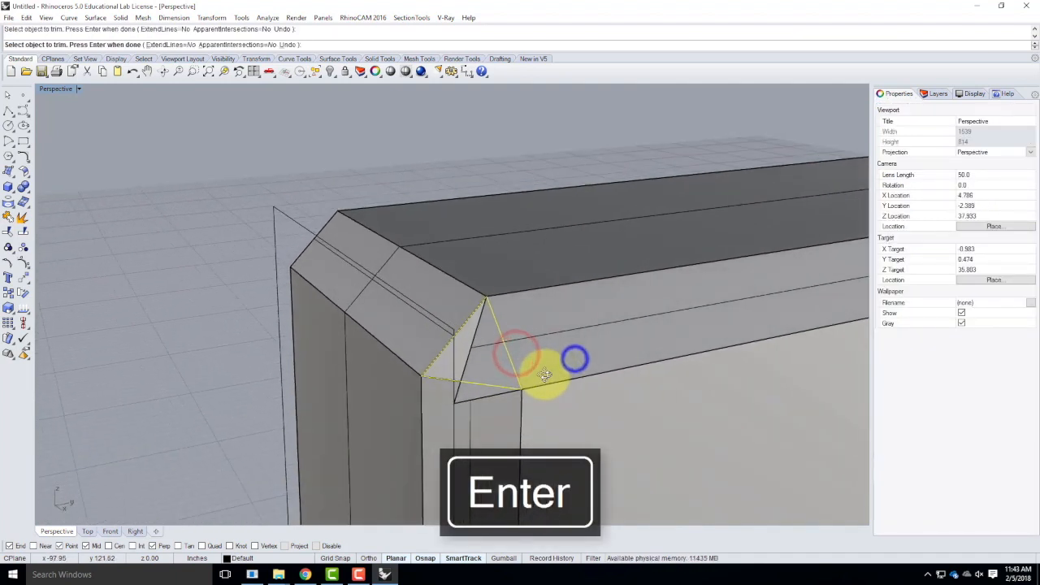
click(461, 372)
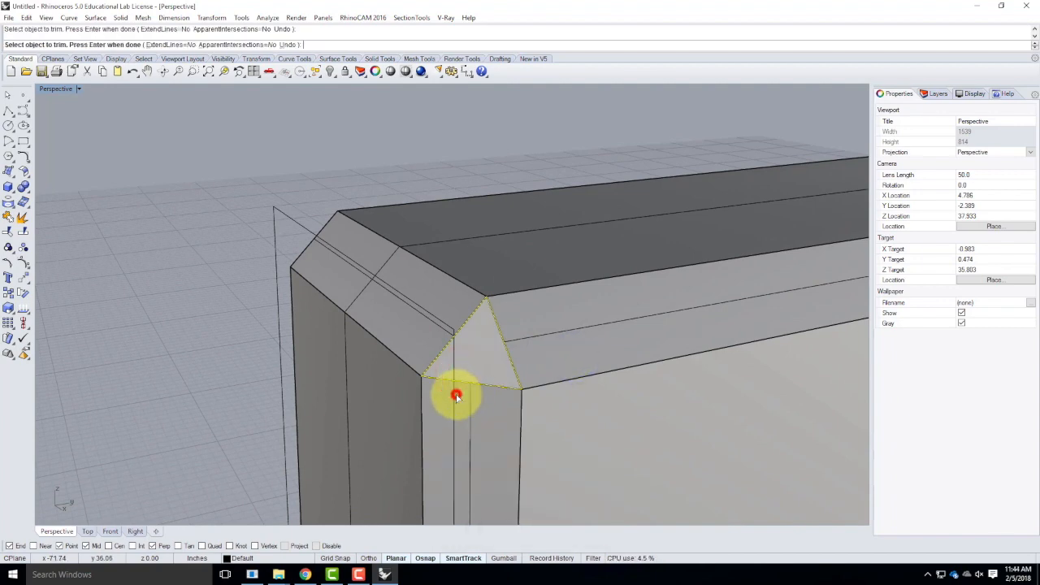
right_drag(578, 388, 610, 406)
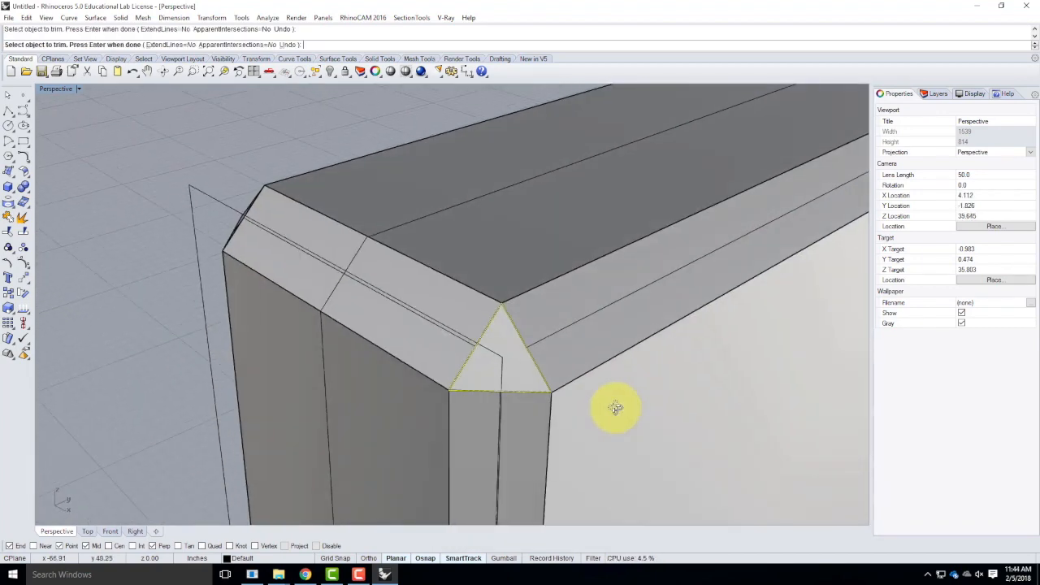
key(Return)
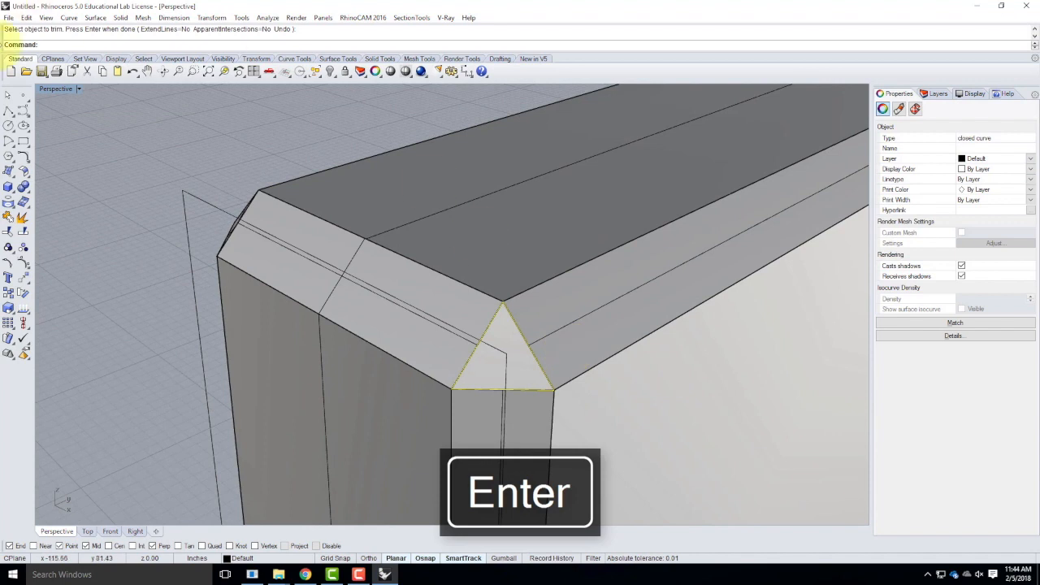
Create a triangular surface from the three corner points of the trimmed opening at the wall's inner front top corner.
click(8, 170)
click(451, 389)
click(505, 303)
click(556, 388)
key(Return)
Chamfer the vertical edge between the wall's inner face and back end face with ChamferSrf at distances 0.50, 0.50.
scroll(498, 325, down, 6)
right_drag(573, 363, 282, 360)
scroll(476, 331, down, 4)
right_drag(487, 336, 579, 447)
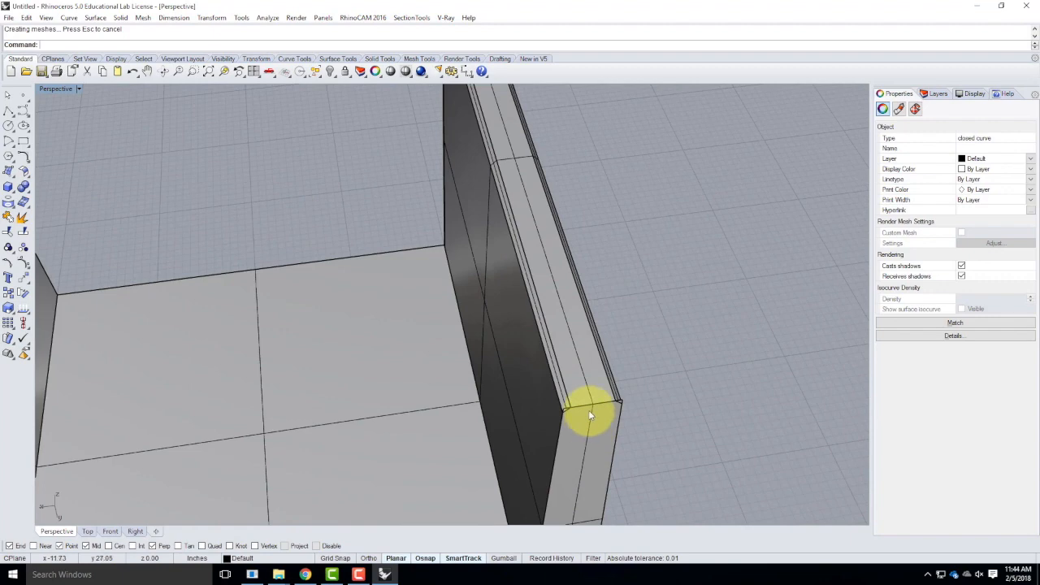
key(BackSpace)
key(BackSpace)
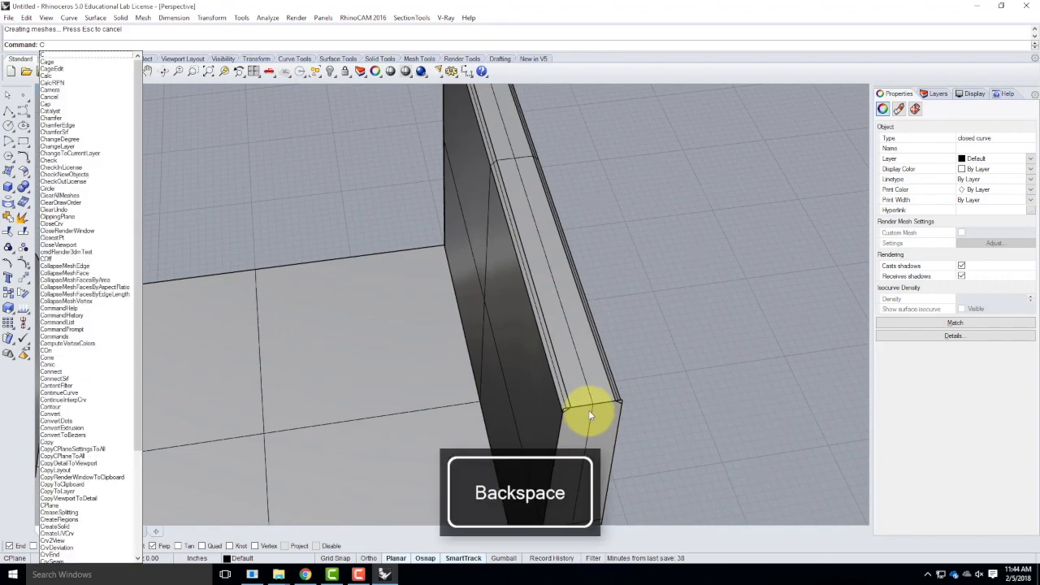
text(hamfers)
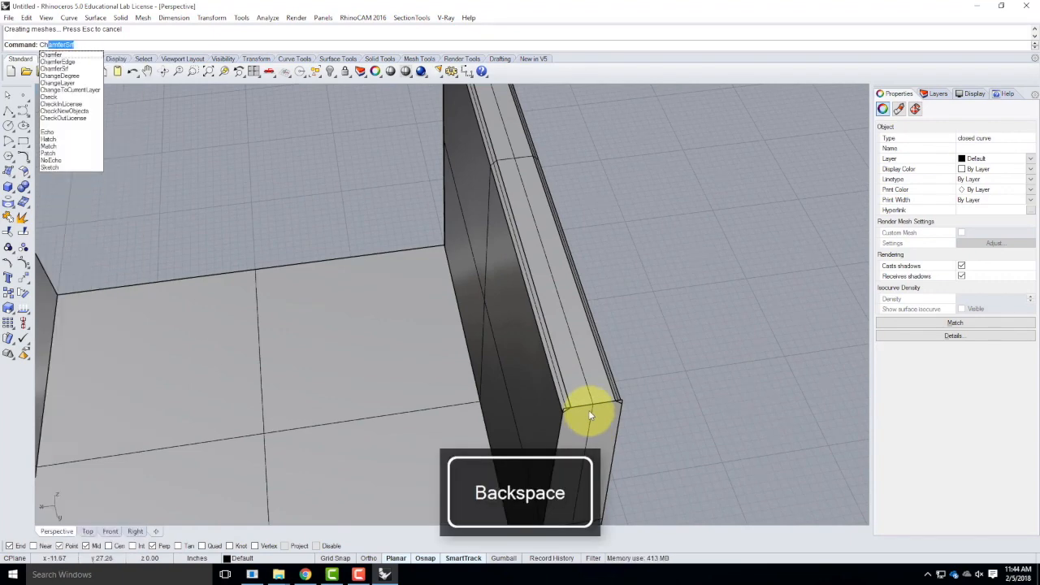
key(Return)
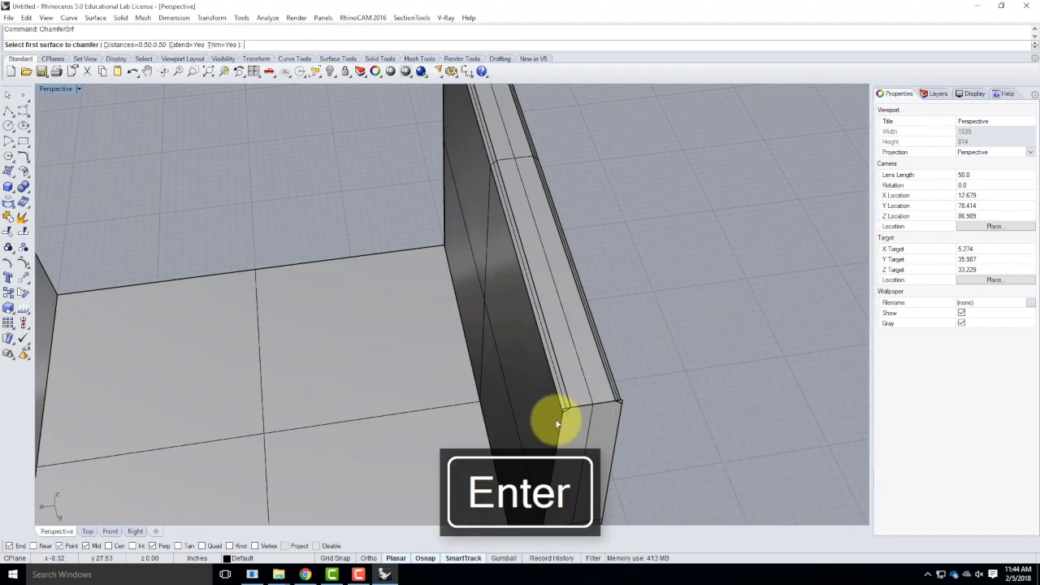
click(550, 420)
click(576, 442)
Chamfer the wall's back end face against its top face and its outer face with distances 0.50, 0.50.
key(Return)
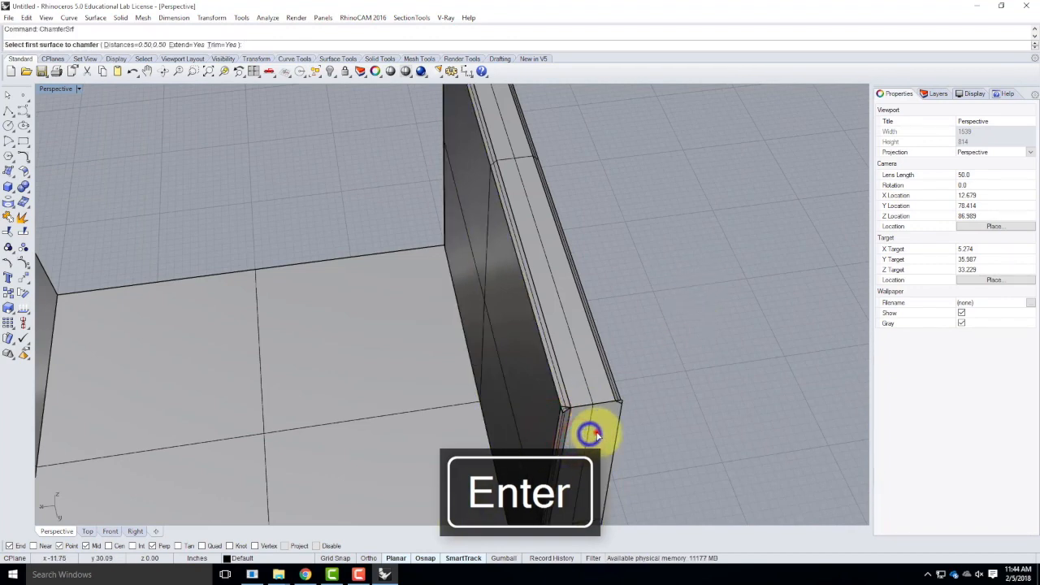
click(597, 434)
click(590, 390)
right_drag(657, 417, 576, 388)
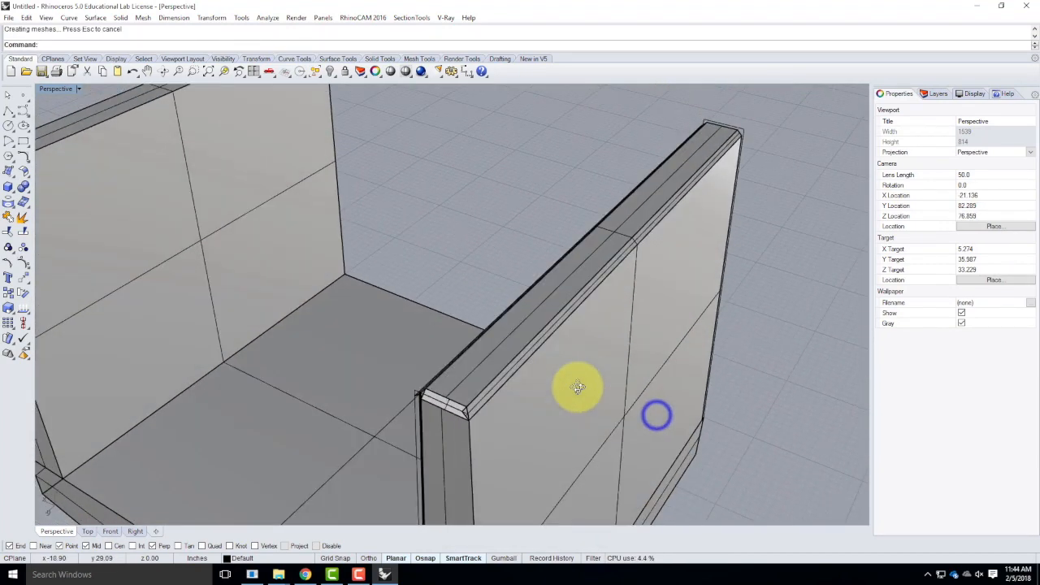
click(503, 437)
click(459, 438)
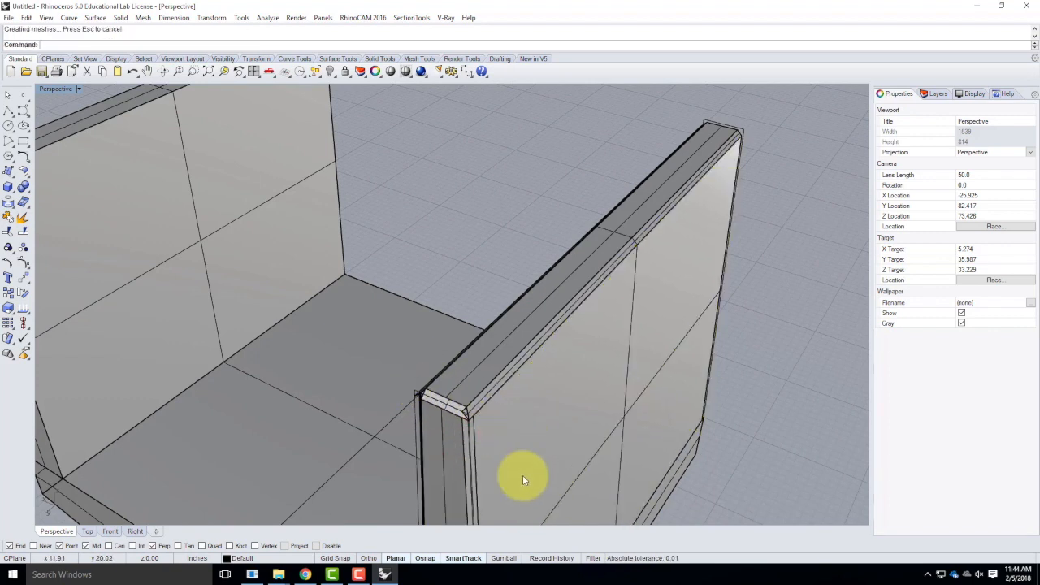
Chamfer the short vertical edge between the front and outer faces of the mitred base corner below the wall.
right_drag(574, 379, 532, 397)
scroll(596, 361, up, 5)
scroll(413, 456, up, 12)
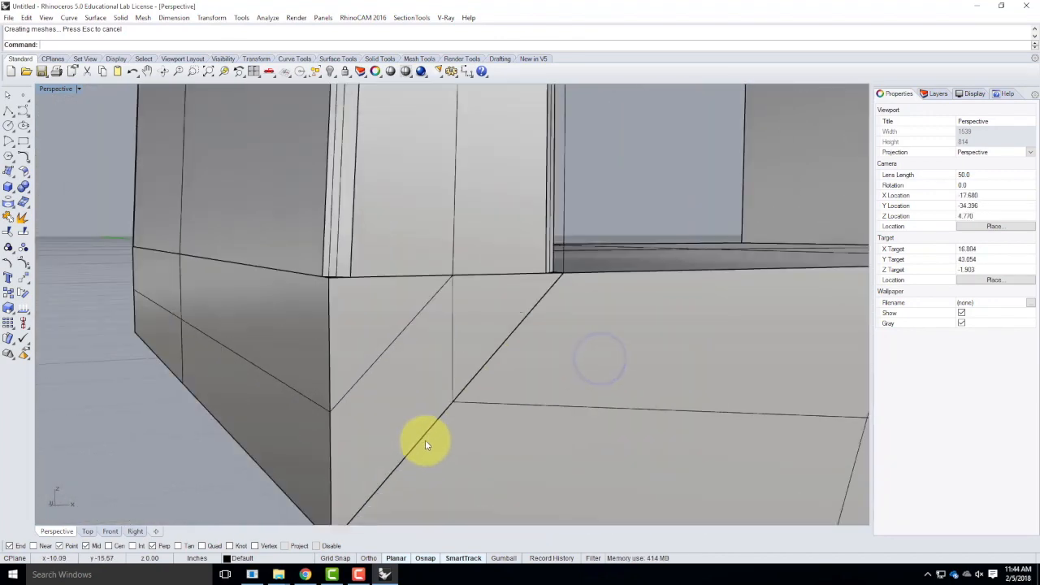
scroll(437, 341, down, 4)
right_click(425, 316)
click(425, 316)
click(338, 314)
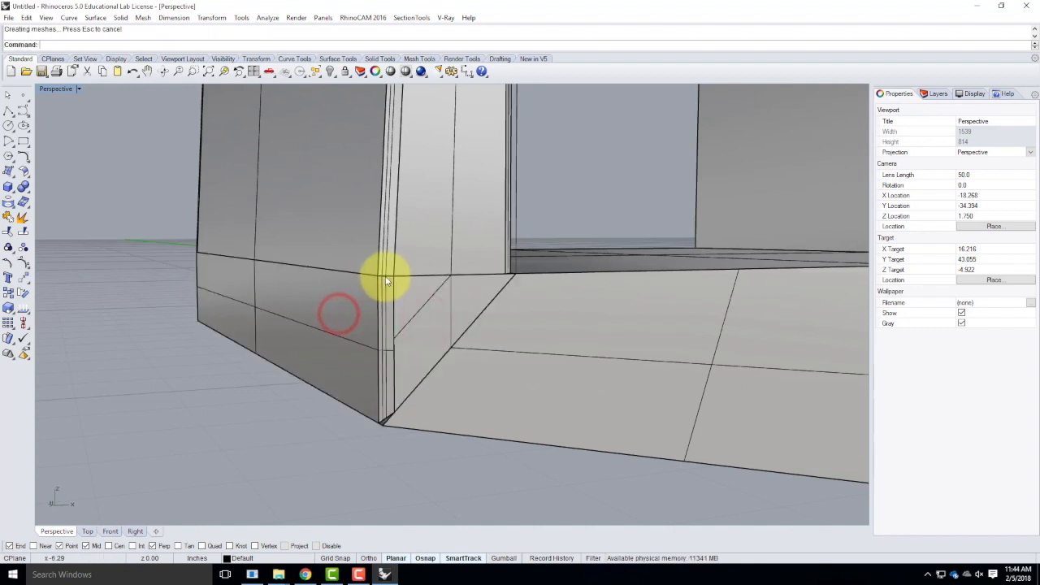
Chamfer the bottom edges where the base's two angled front faces meet the underside.
scroll(387, 274, up, 4)
scroll(402, 252, down, 4)
right_drag(441, 237, 302, 212)
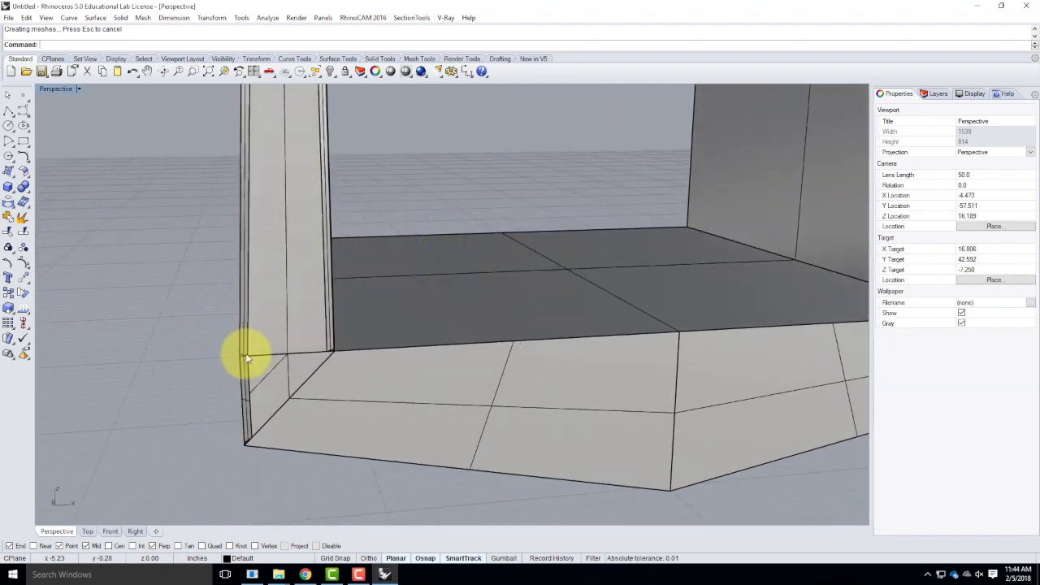
right_drag(371, 441, 383, 437)
scroll(272, 436, up, 2)
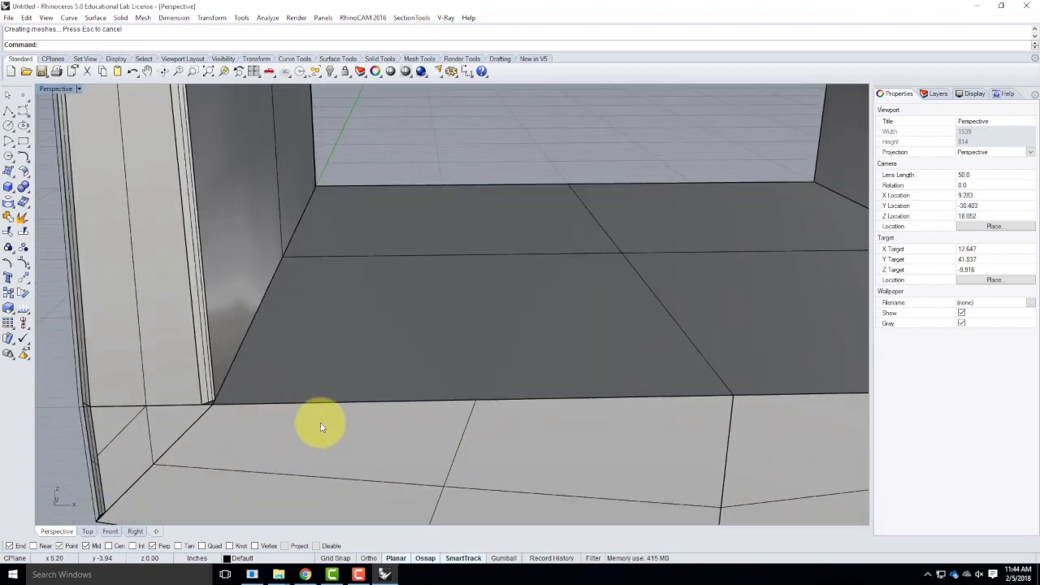
right_drag(323, 418, 368, 378)
right_click(413, 252)
click(437, 240)
click(412, 273)
right_drag(625, 278, 511, 254)
right_click(496, 235)
click(495, 233)
click(510, 263)
Examine the chamfers along the base's front bottom edge, the lower front corner and the wall's front top corners.
right_drag(444, 282, 468, 315)
scroll(338, 313, up, 4)
scroll(337, 314, down, 2)
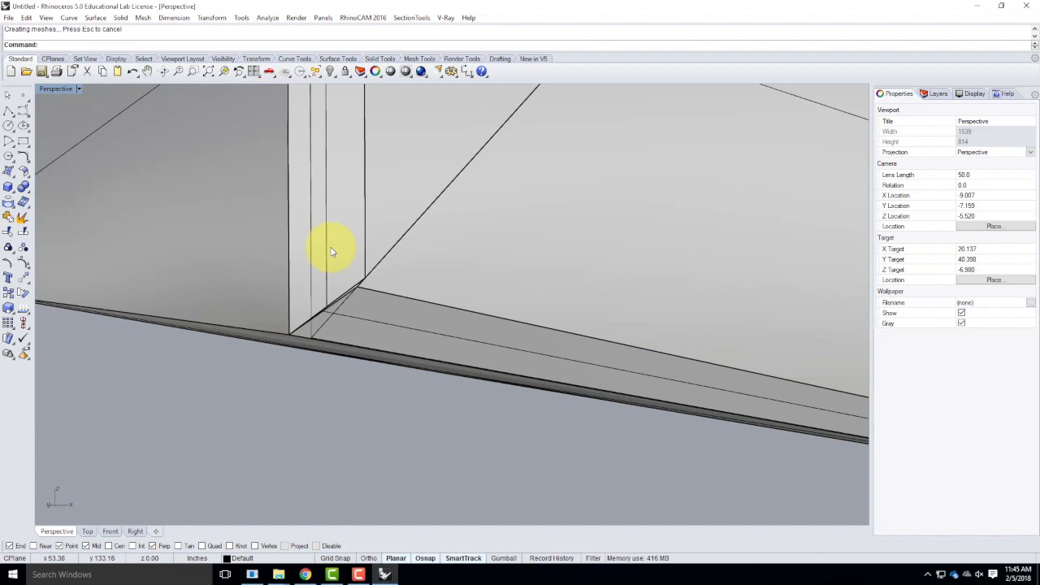
scroll(343, 337, down, 6)
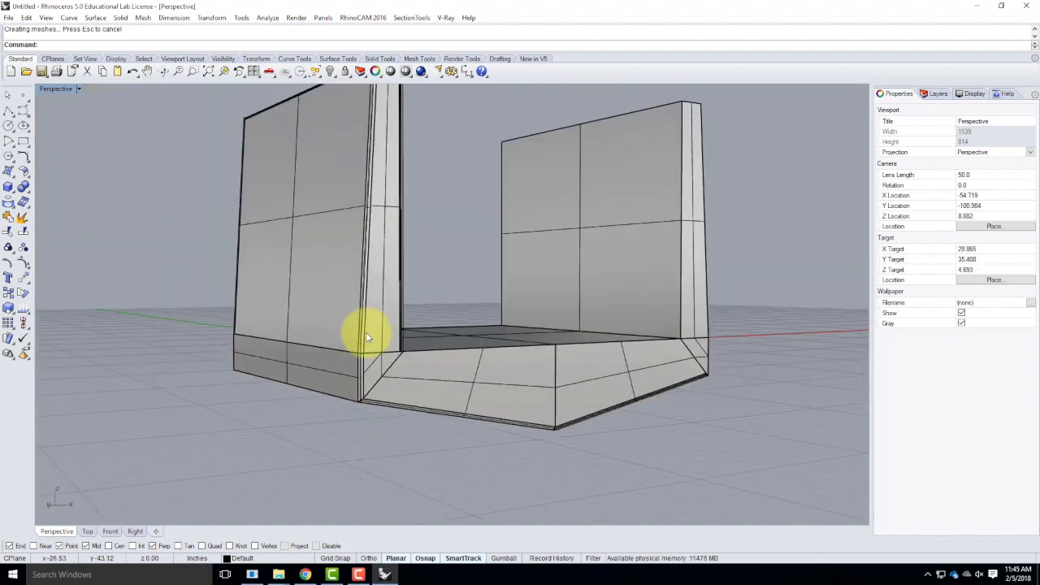
right_drag(384, 309, 371, 341)
scroll(294, 258, up, 5)
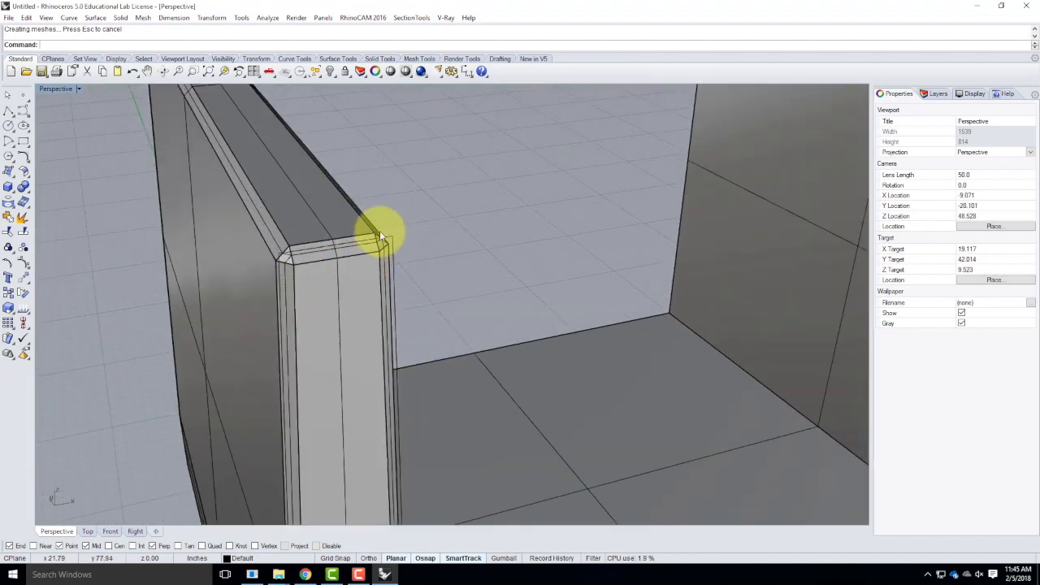
scroll(441, 413, down, 5)
right_drag(441, 414, 366, 344)
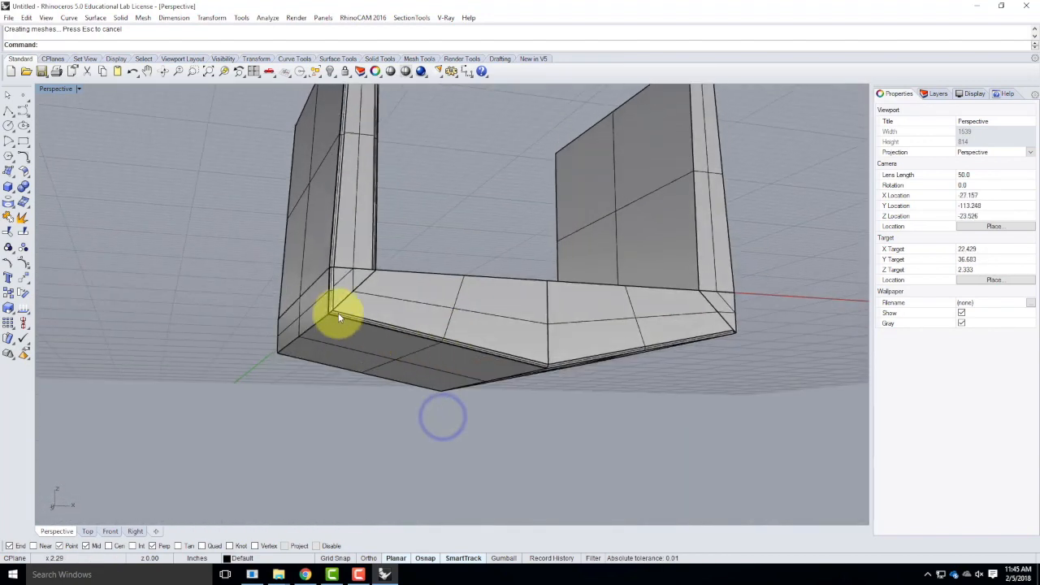
scroll(323, 329, up, 5)
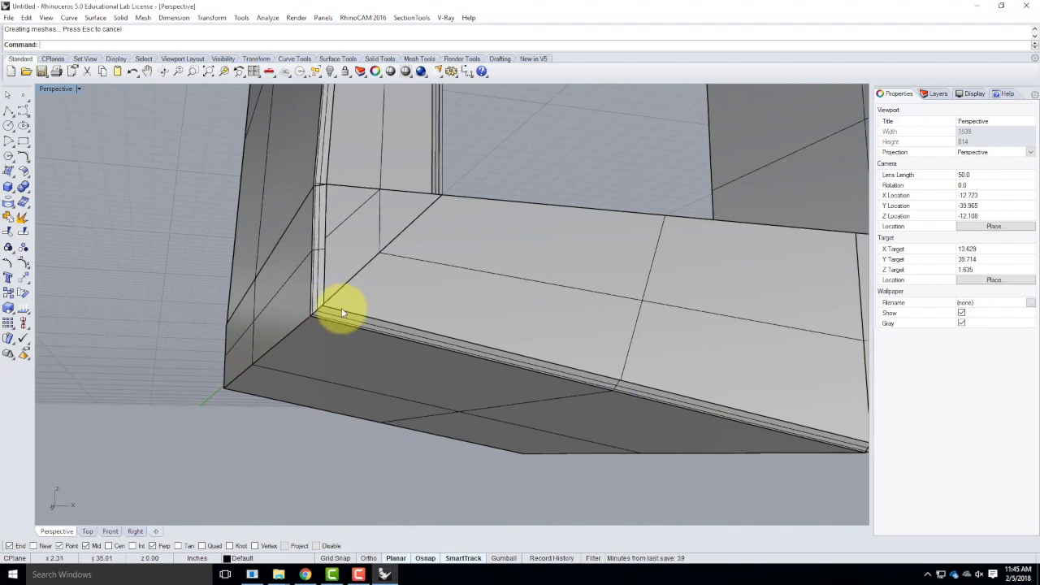
click(359, 574)
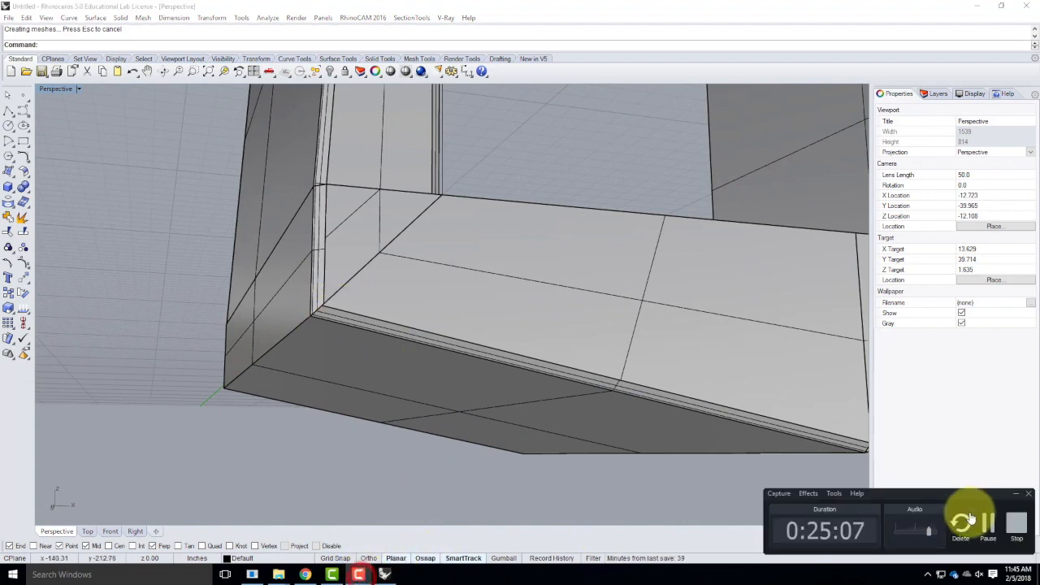
click(980, 522)
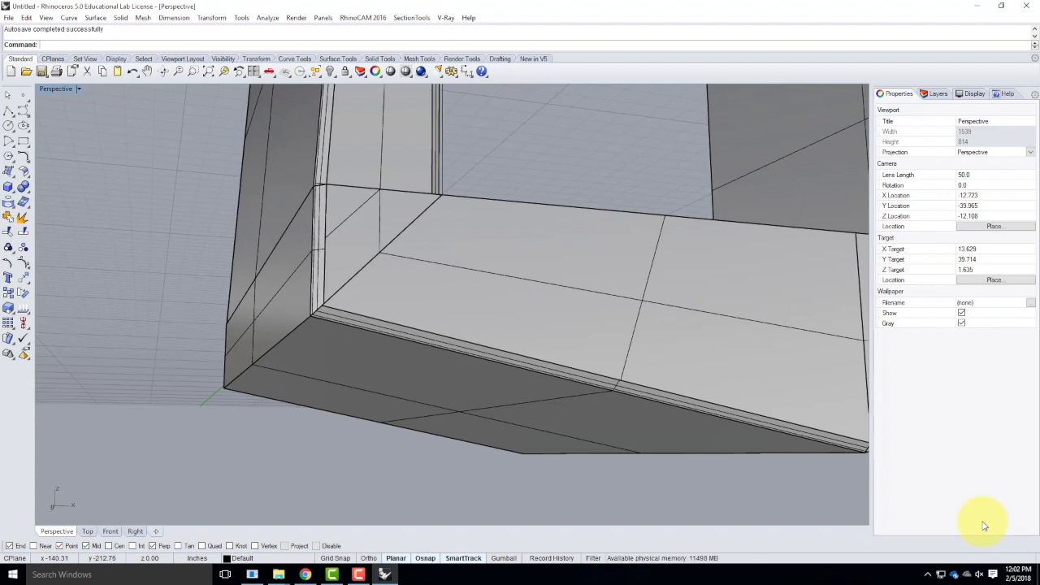
scroll(858, 352, up, 3)
scroll(324, 356, up, 3)
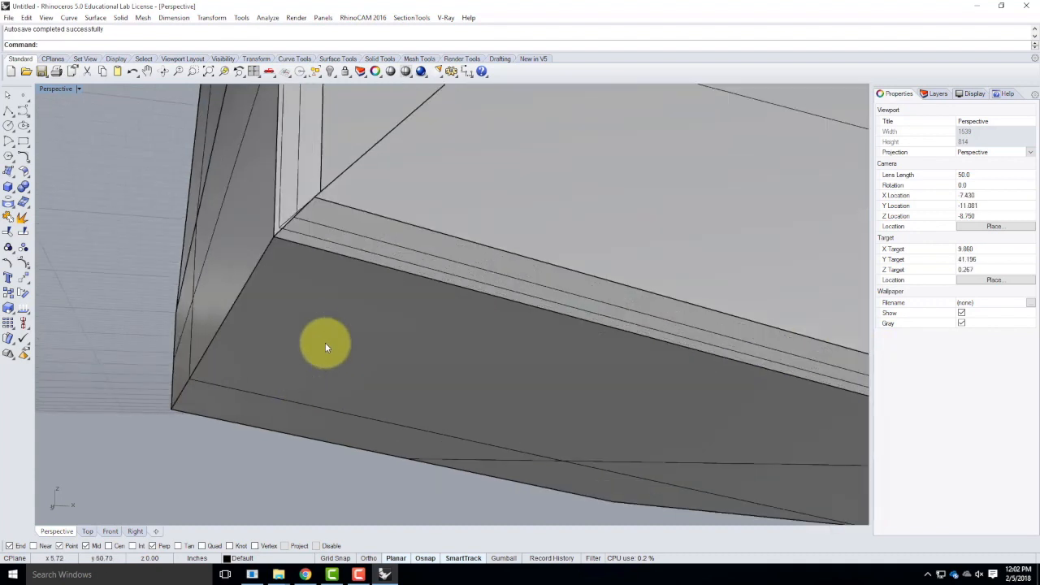
right_drag(318, 340, 345, 294)
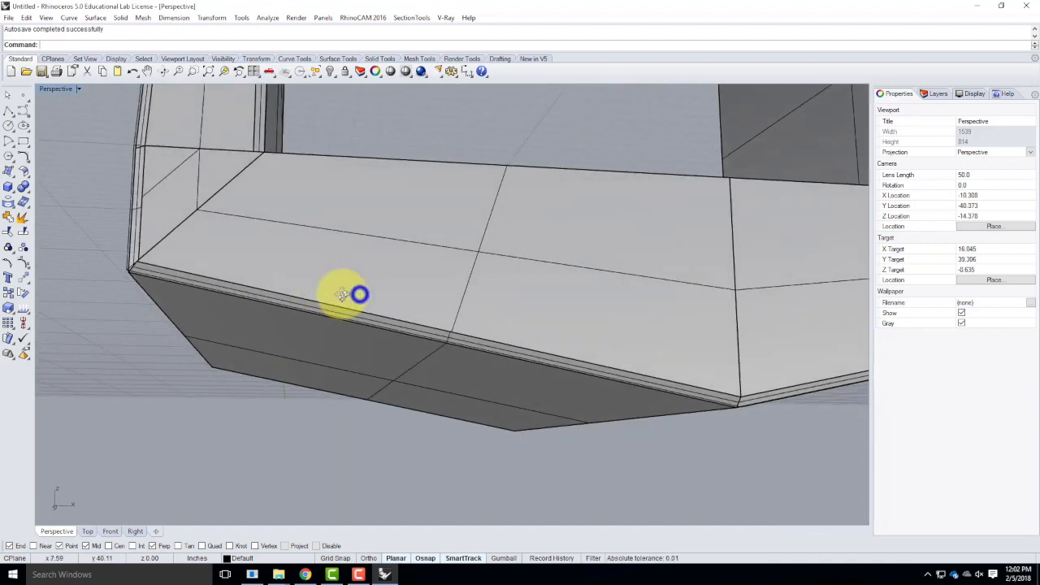
right_drag(372, 326, 446, 338)
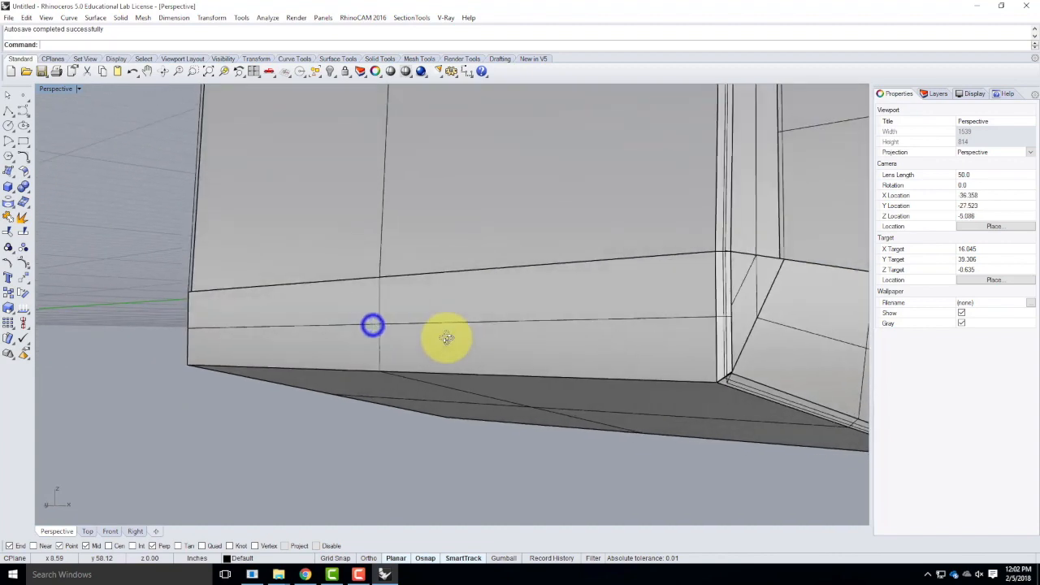
right_drag(742, 374, 560, 399)
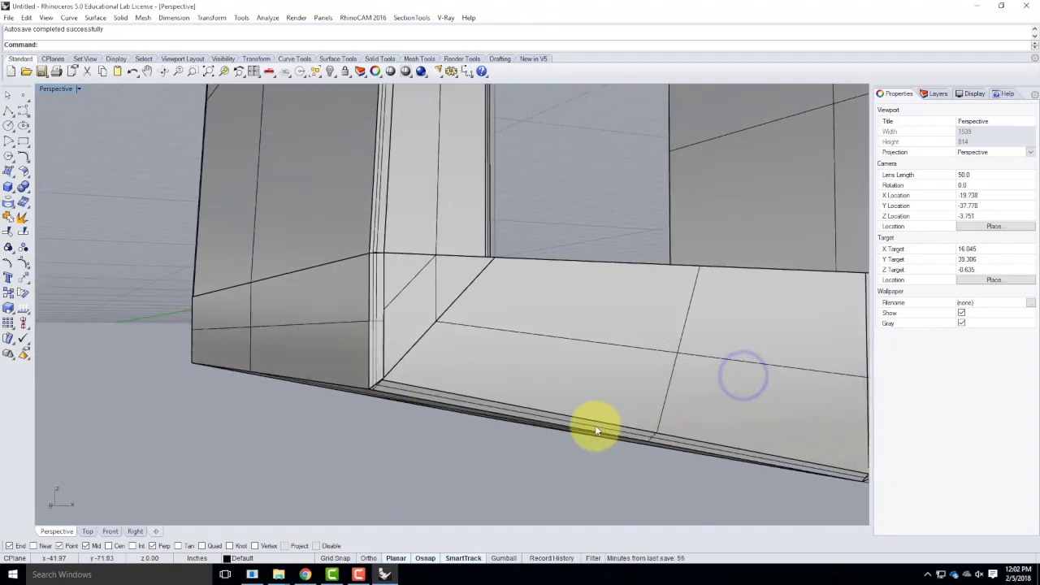
Examine where the vertical corner chamfer meets the front bottom chamfer at the base's lower front corner.
scroll(384, 386, up, 3)
scroll(385, 390, up, 1)
scroll(385, 390, down, 1)
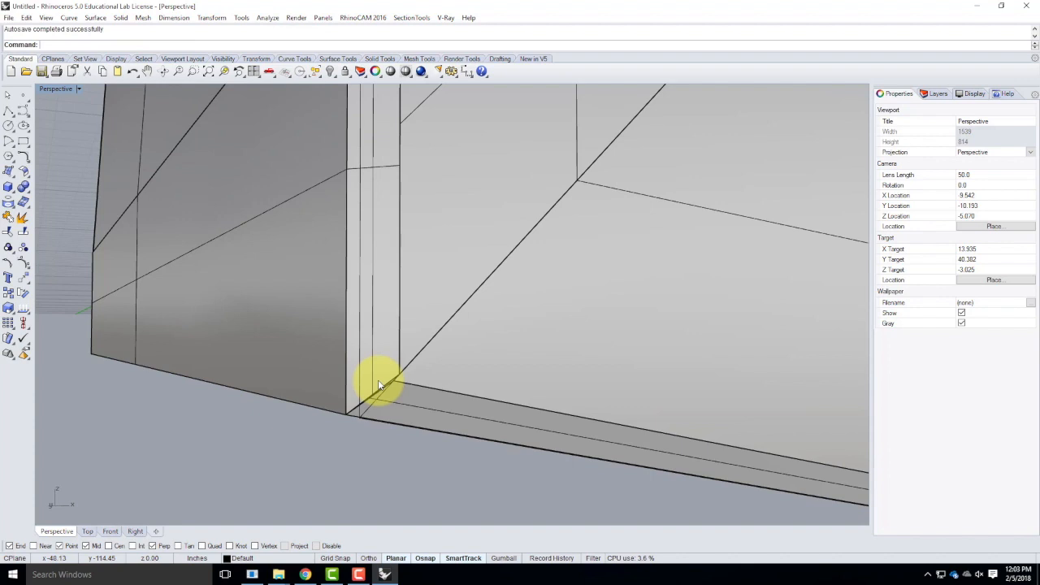
scroll(377, 381, down, 3)
right_drag(365, 395, 415, 390)
scroll(414, 392, down, 3)
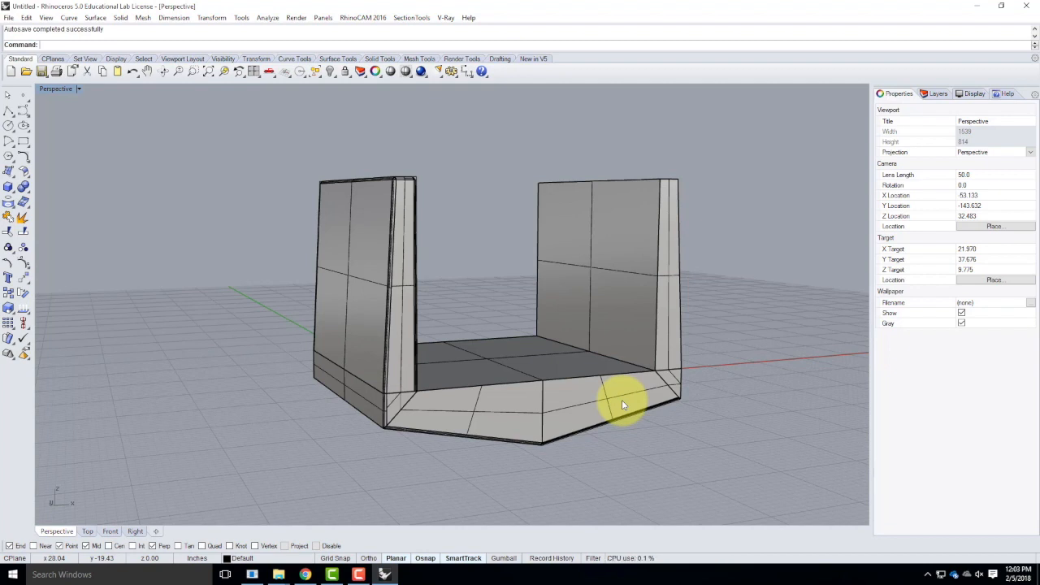
scroll(391, 436, up, 5)
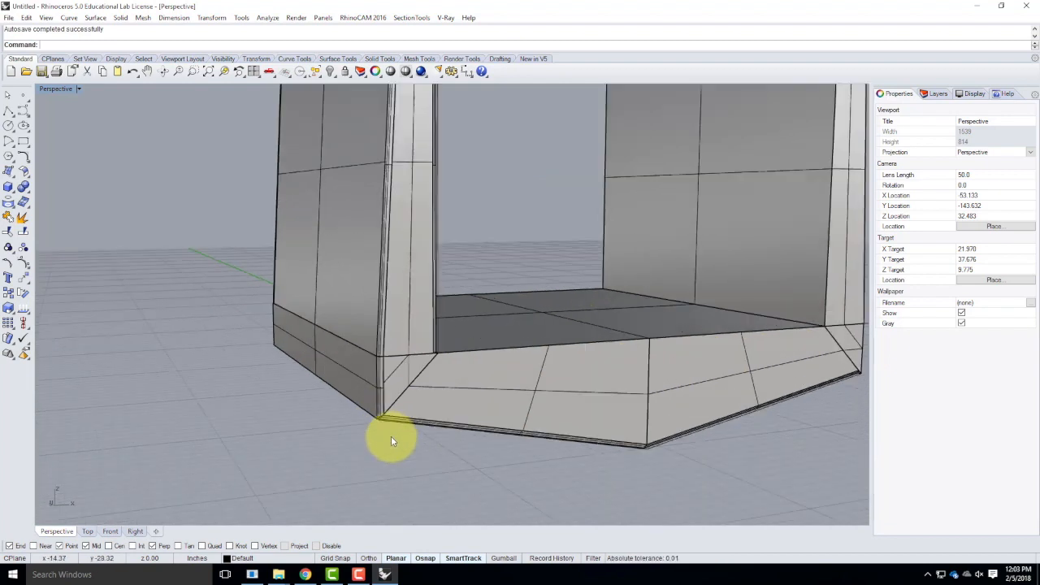
scroll(392, 437, up, 3)
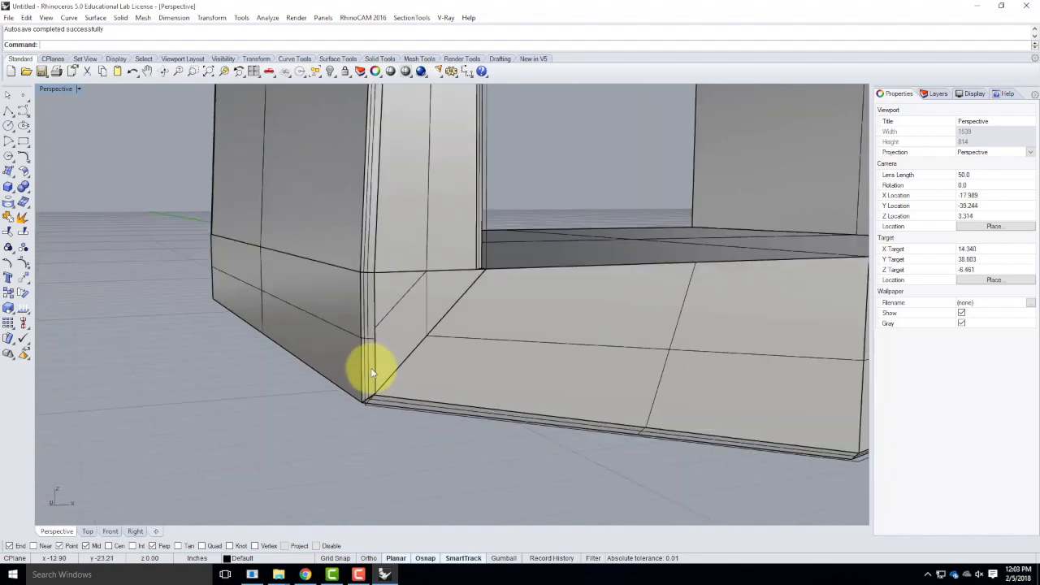
scroll(260, 284, down, 2)
scroll(347, 383, up, 2)
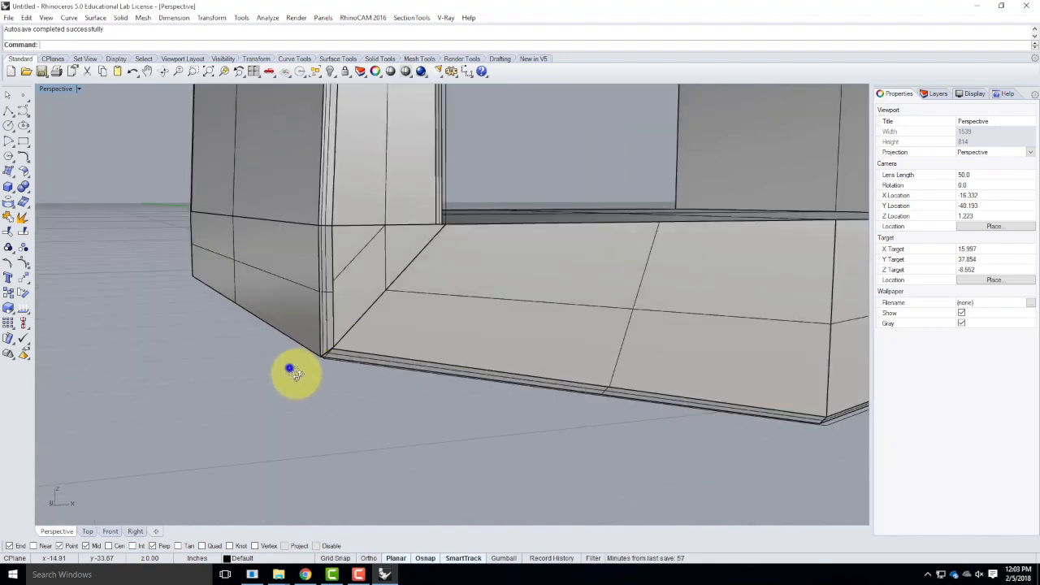
right_drag(290, 367, 319, 378)
scroll(290, 368, down, 3)
scroll(458, 415, up, 2)
scroll(458, 413, up, 3)
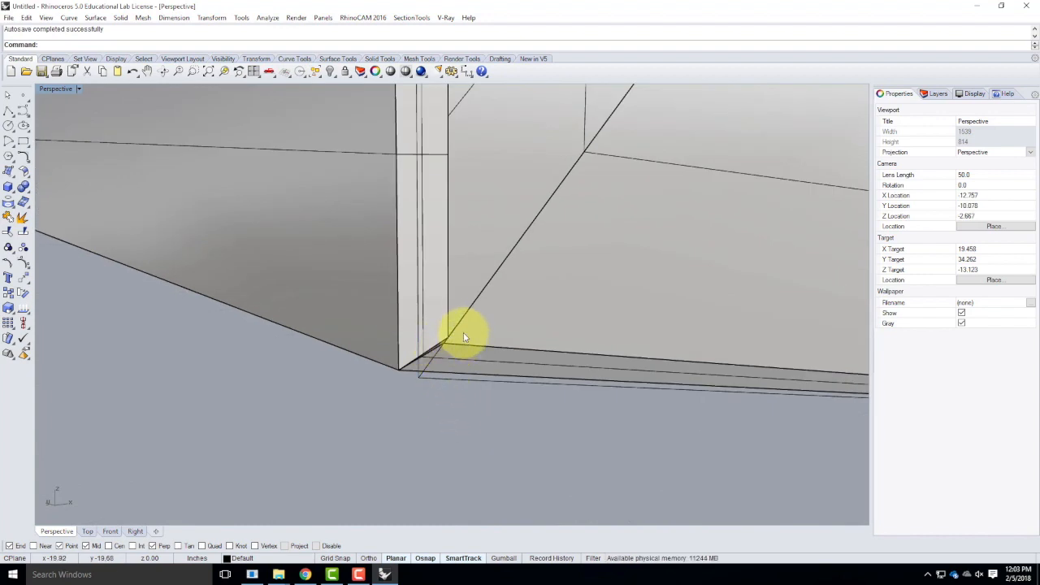
Chamfer the short vertical edge between the front and outer faces of the mitred base corner under the opposite wall with ChamferSrf.
scroll(300, 301, down, 7)
right_drag(518, 290, 358, 293)
scroll(504, 275, up, 3)
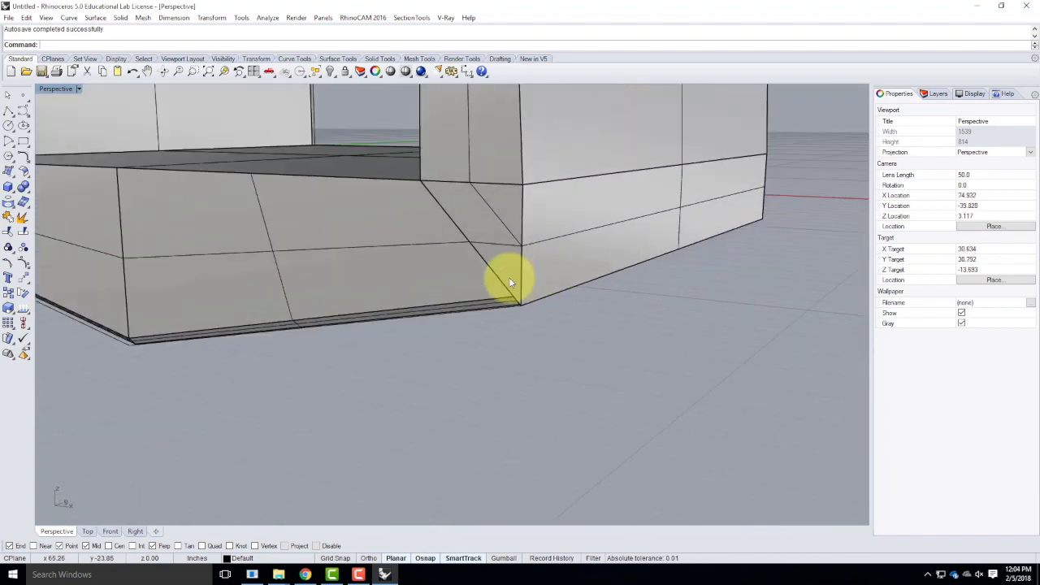
text(ChamferSrf)
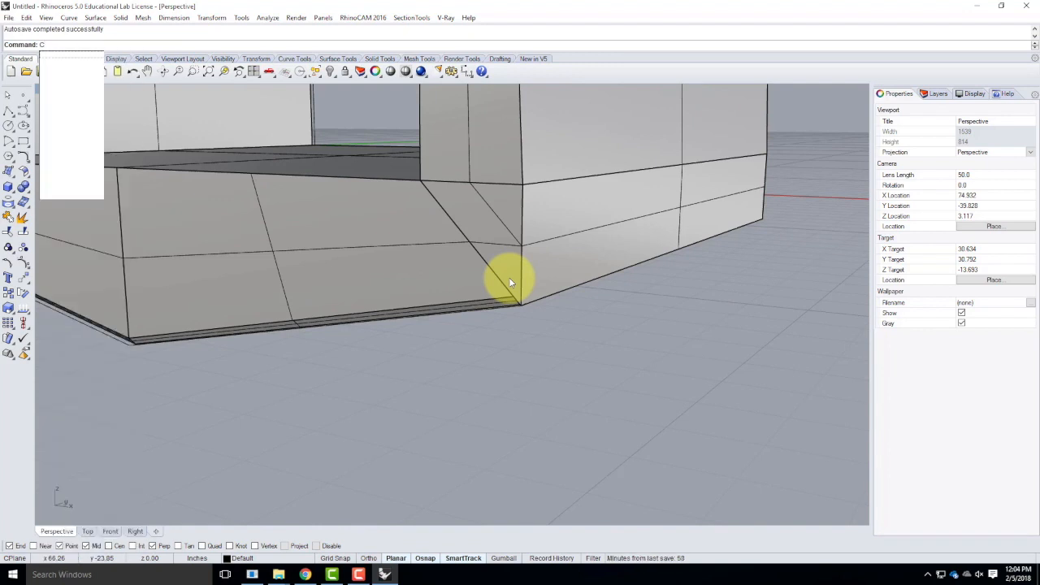
key(Return)
click(516, 234)
click(545, 247)
scroll(511, 302, up, 2)
scroll(506, 327, up, 2)
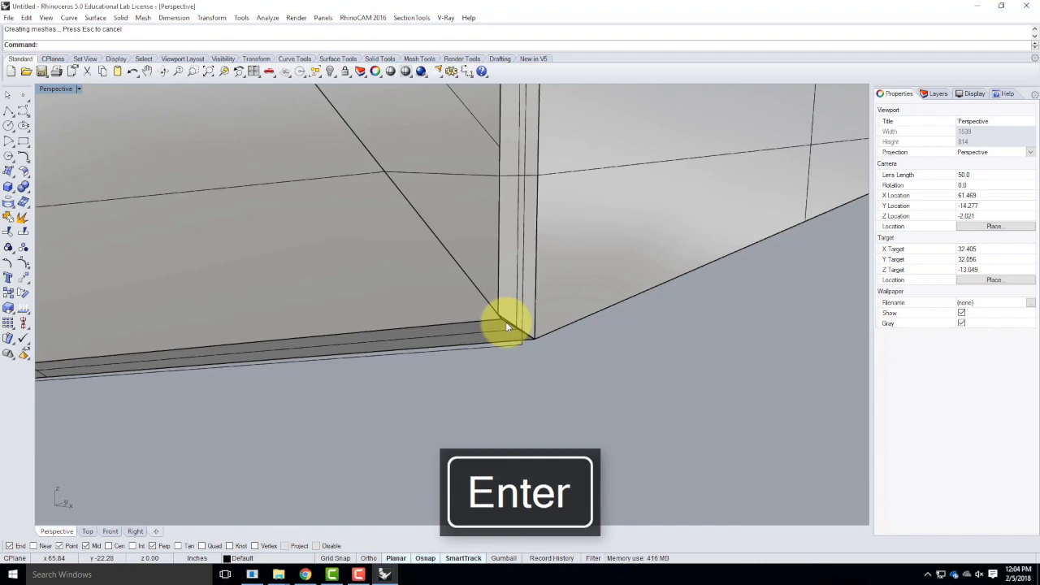
Draw a polyline from the first corner's vertical chamfer end to the upper chamfer point where the base's two angled front faces meet.
scroll(582, 327, down, 5)
right_drag(437, 327, 272, 369)
scroll(276, 368, up, 3)
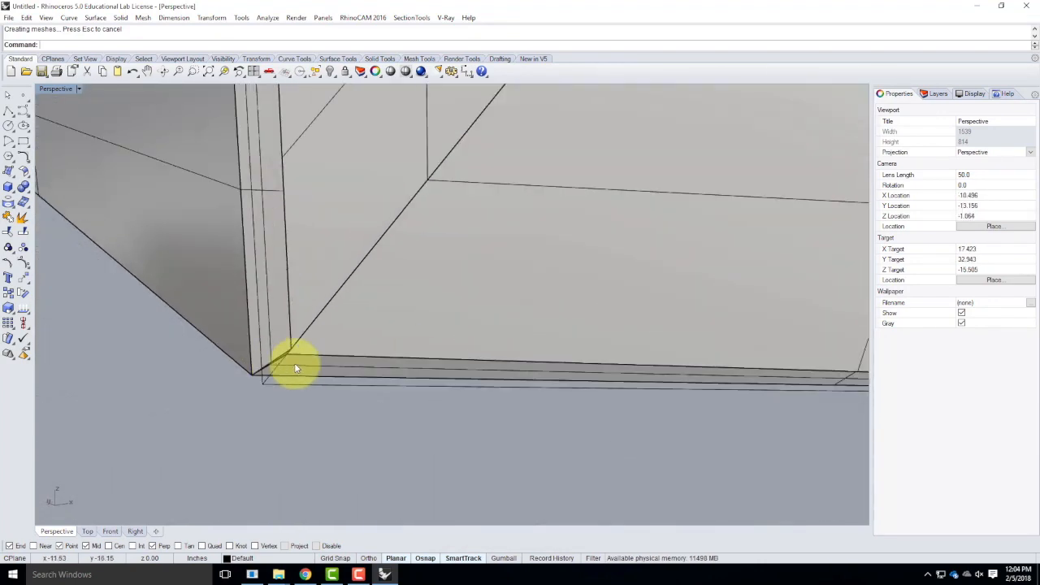
key(Escape)
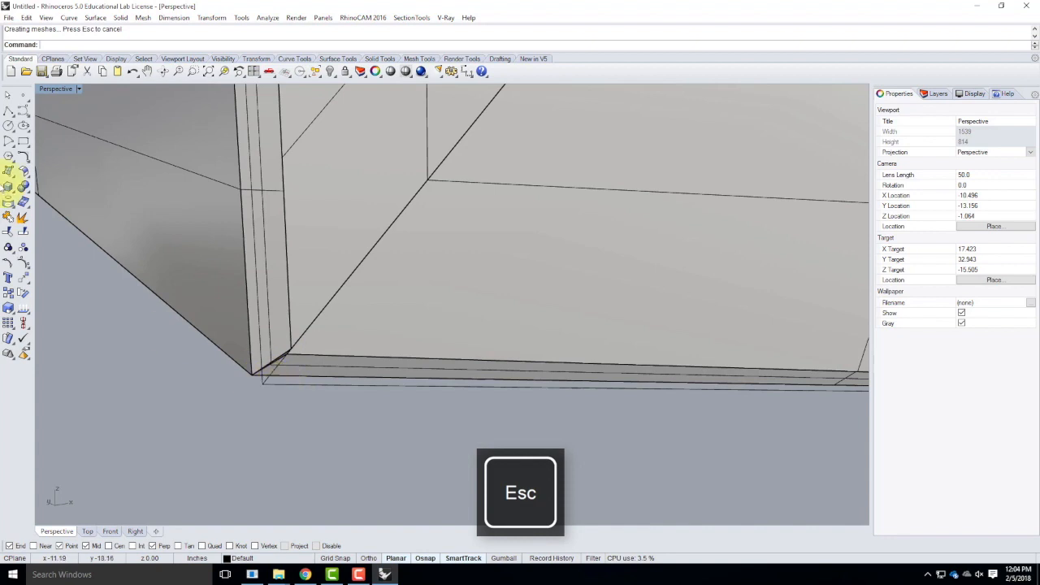
click(9, 110)
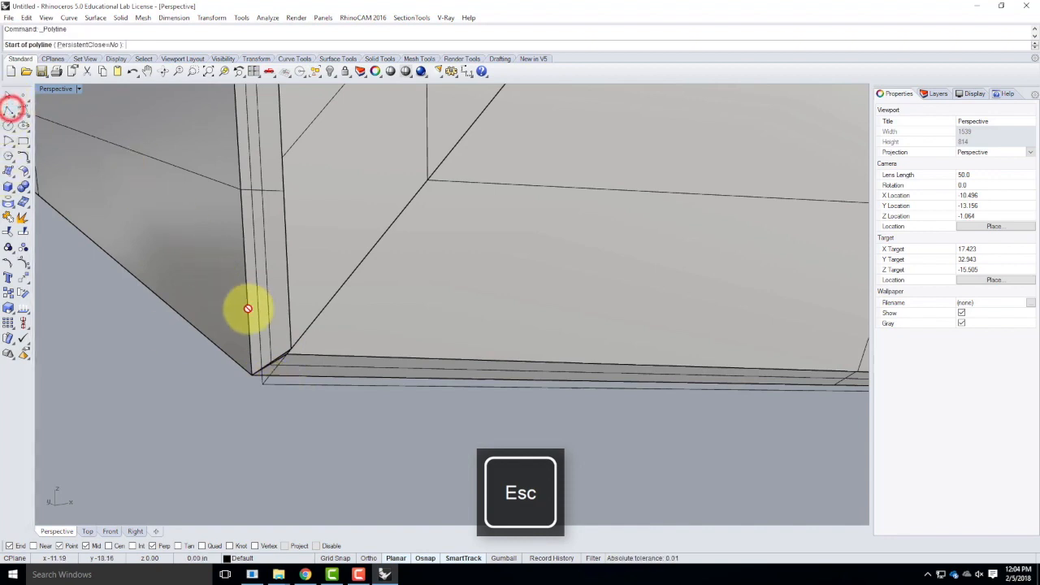
click(291, 348)
scroll(208, 308, down, 5)
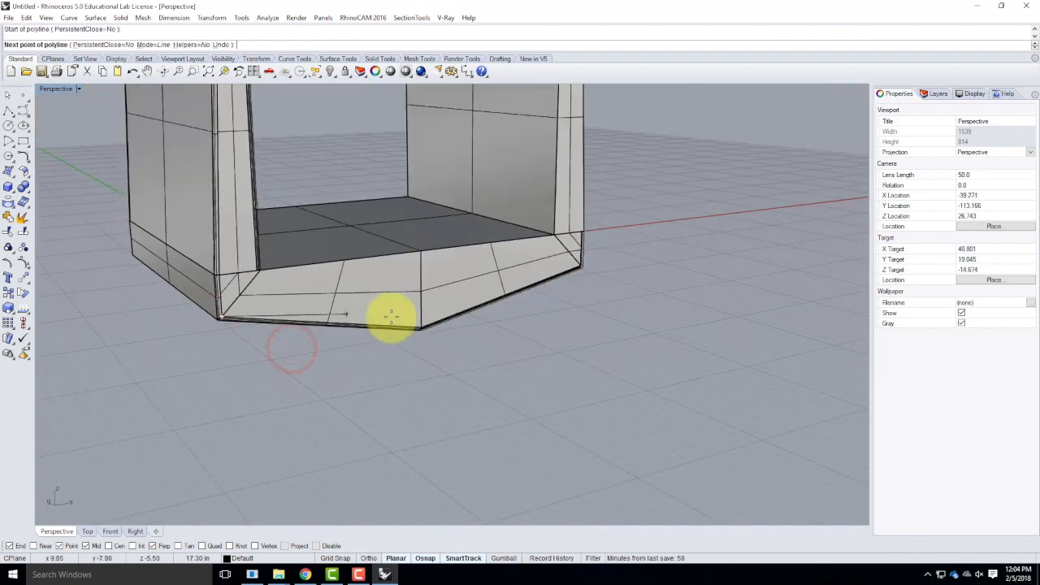
scroll(423, 323, up, 5)
click(365, 362)
key(Return)
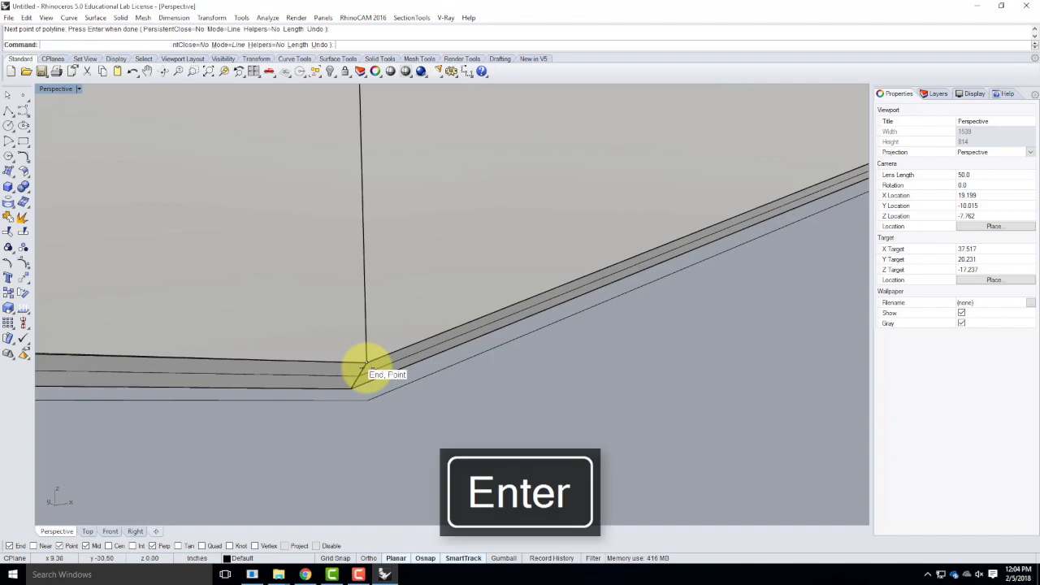
Trim away the sliver of the angled front face below the new line, using the line as the cutting object.
scroll(463, 341, down, 5)
scroll(127, 335, up, 5)
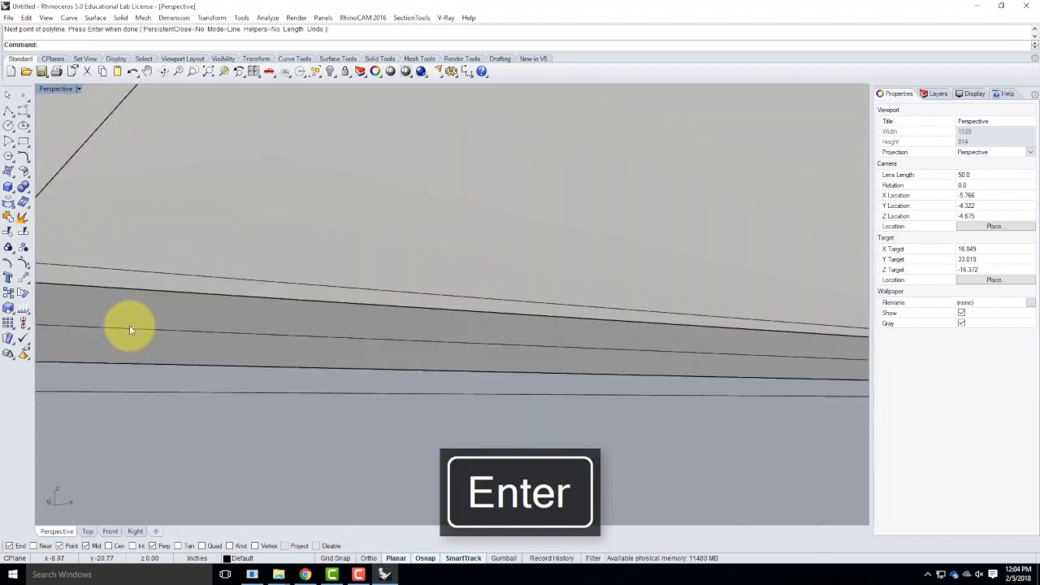
scroll(255, 281, down, 3)
click(254, 280)
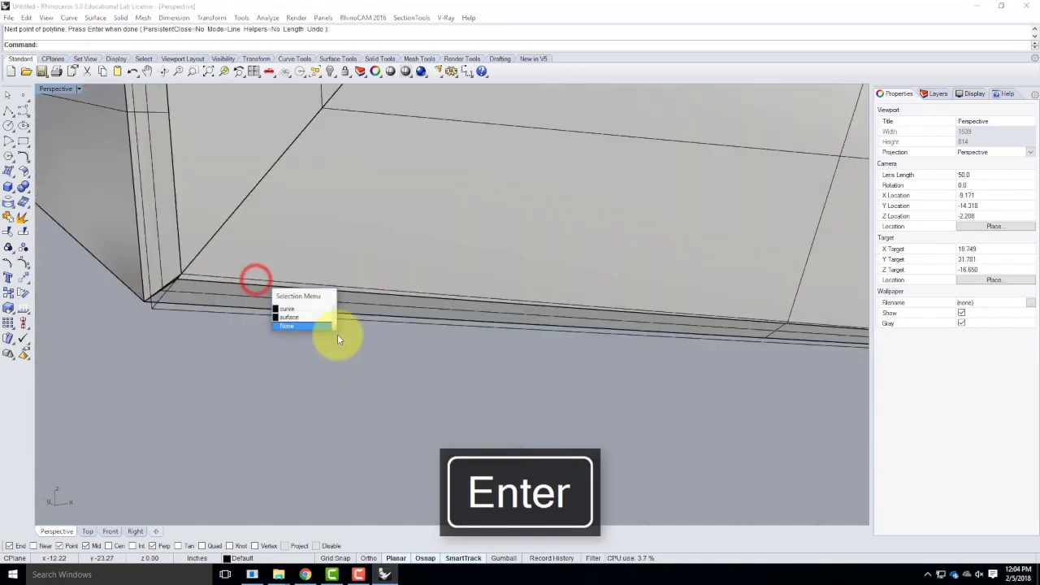
click(309, 309)
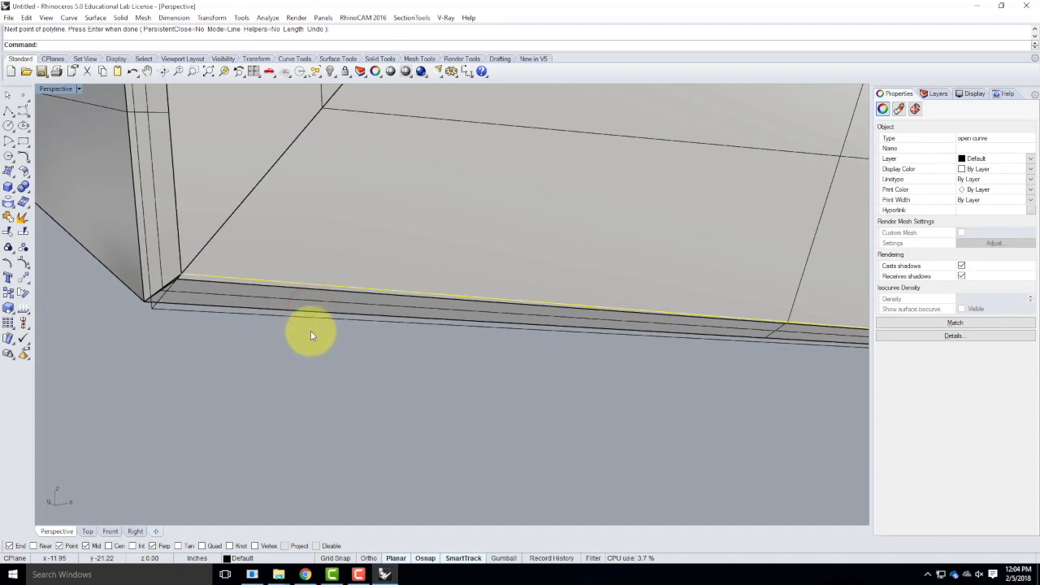
scroll(207, 280, up, 2)
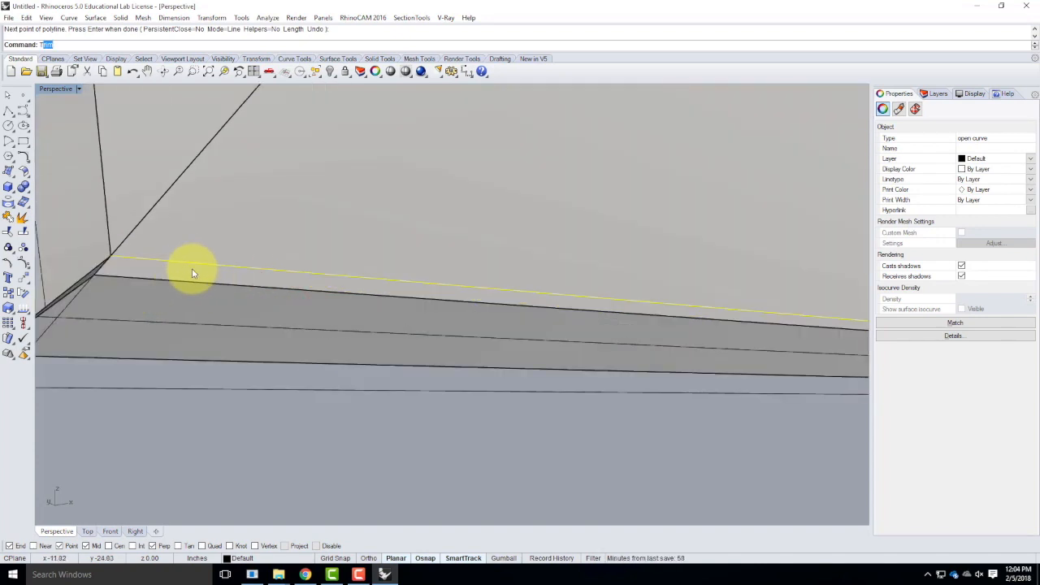
key(Return)
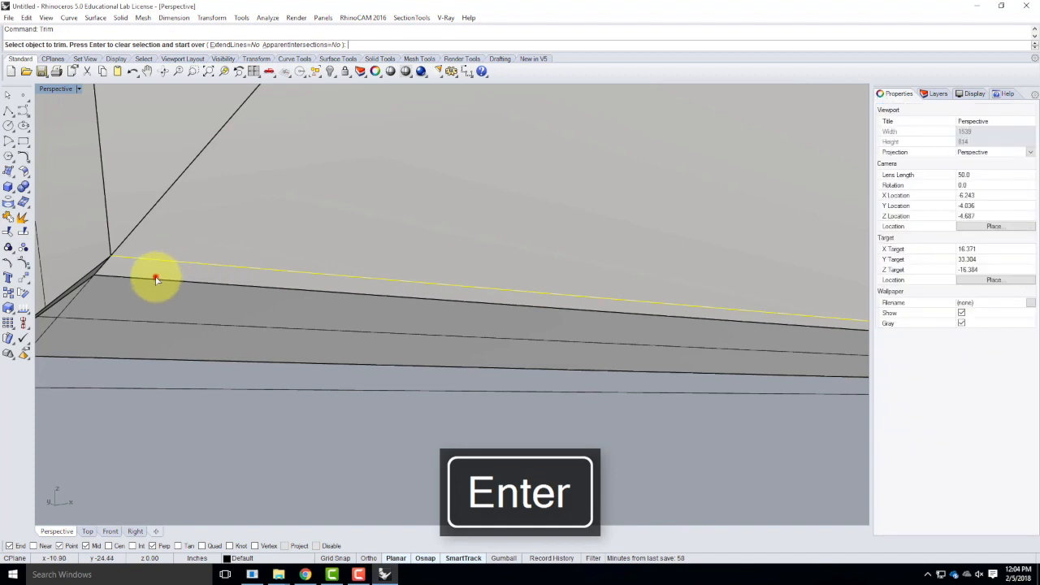
click(156, 280)
click(177, 303)
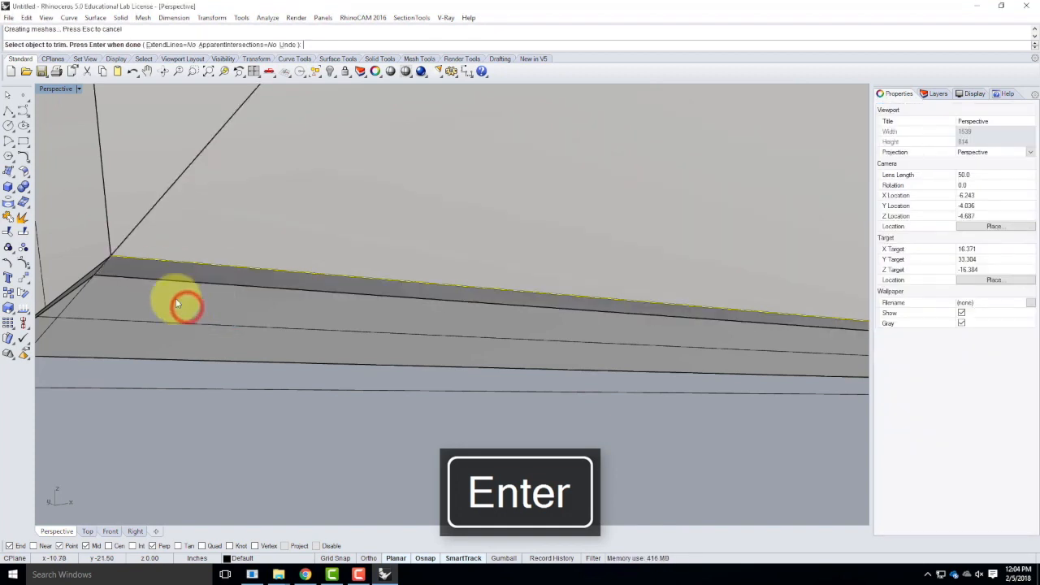
scroll(155, 294, down, 6)
scroll(141, 286, up, 4)
key(Escape)
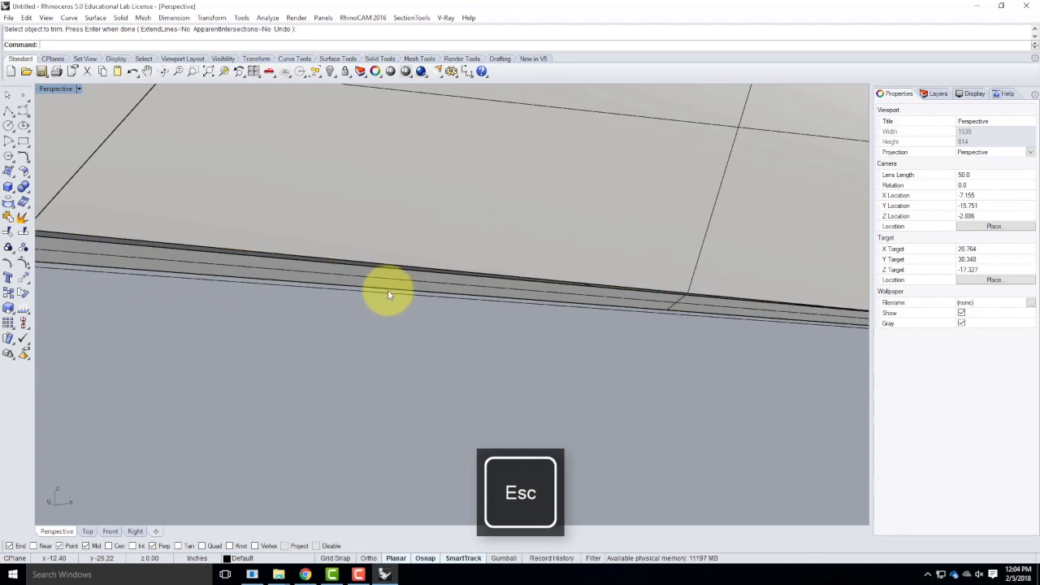
Delete the old bottom chamfer strip under the trimmed front face.
scroll(357, 296, down, 5)
scroll(317, 291, up, 5)
click(312, 269)
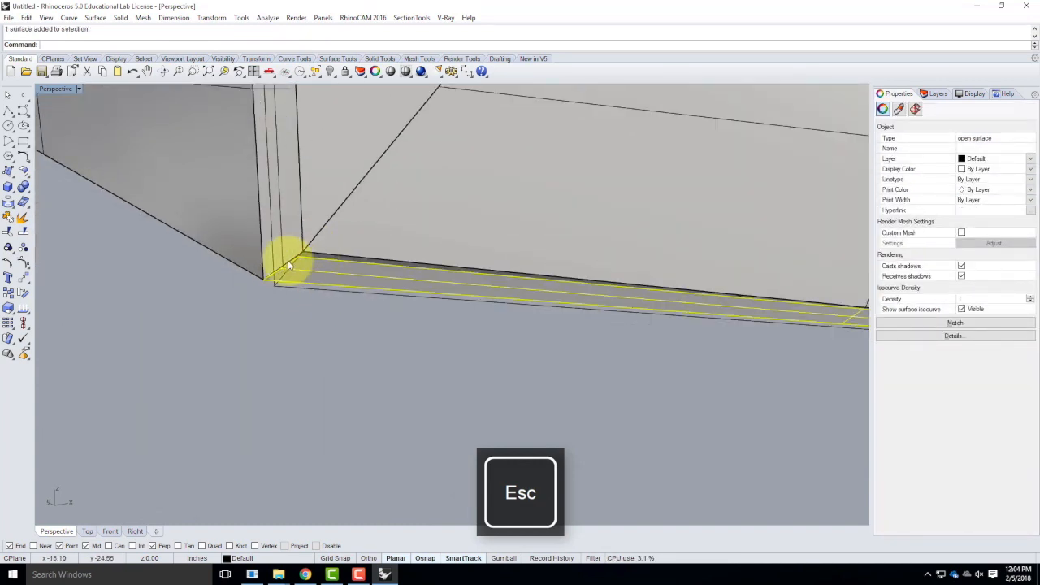
right_drag(299, 261, 468, 264)
scroll(469, 268, up, 5)
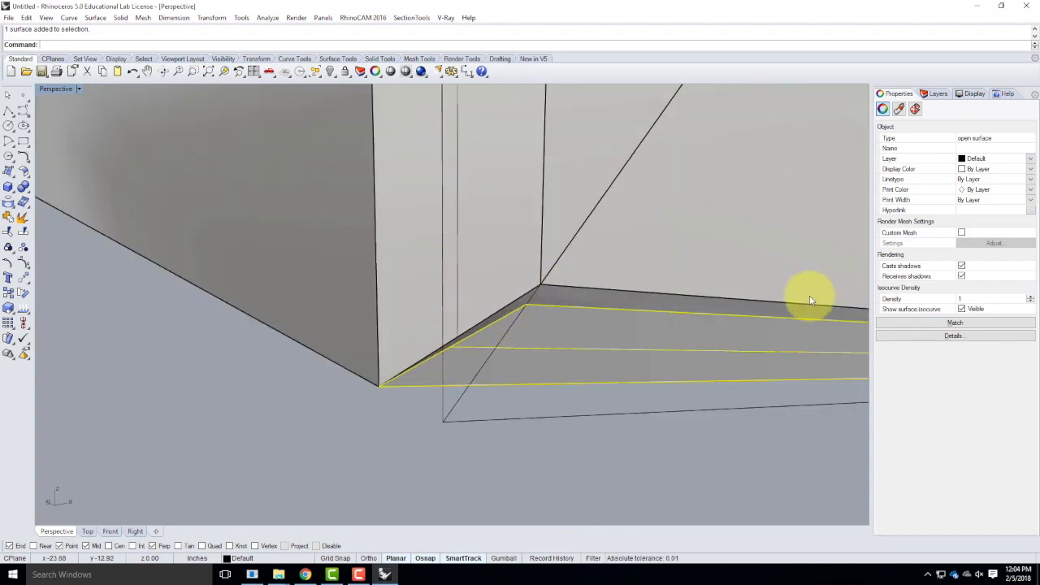
right_drag(436, 303, 548, 308)
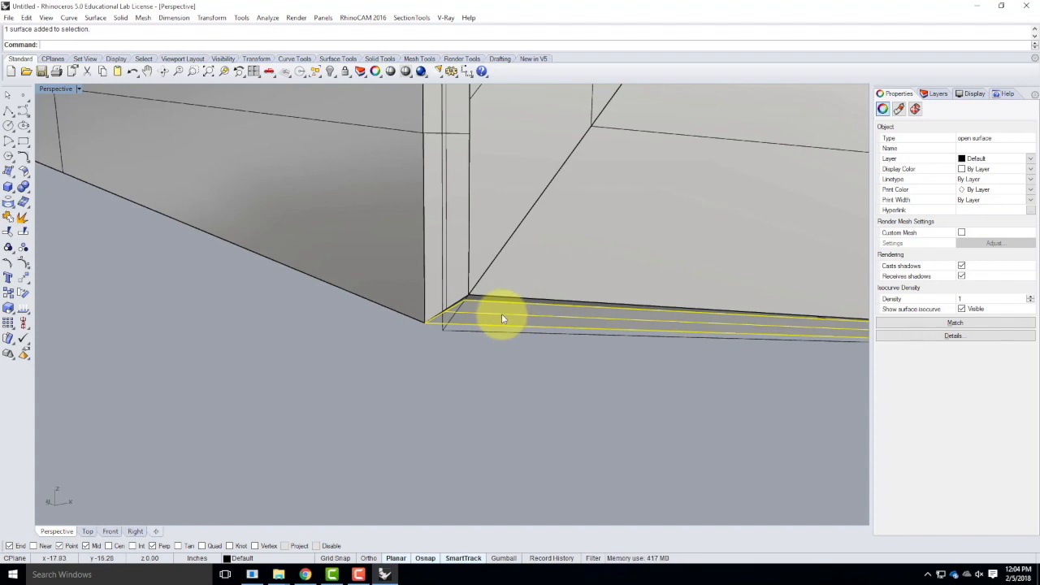
key(Delete)
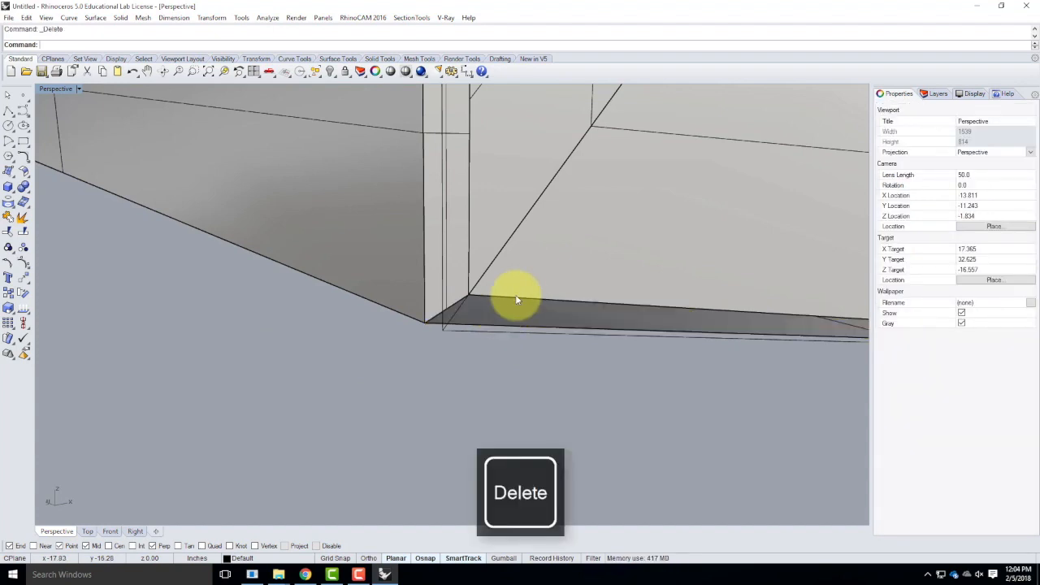
Build a replacement chamfer strip as a corner-point surface between the trimmed front face's lower edge and the underside edge.
click(6, 174)
click(423, 322)
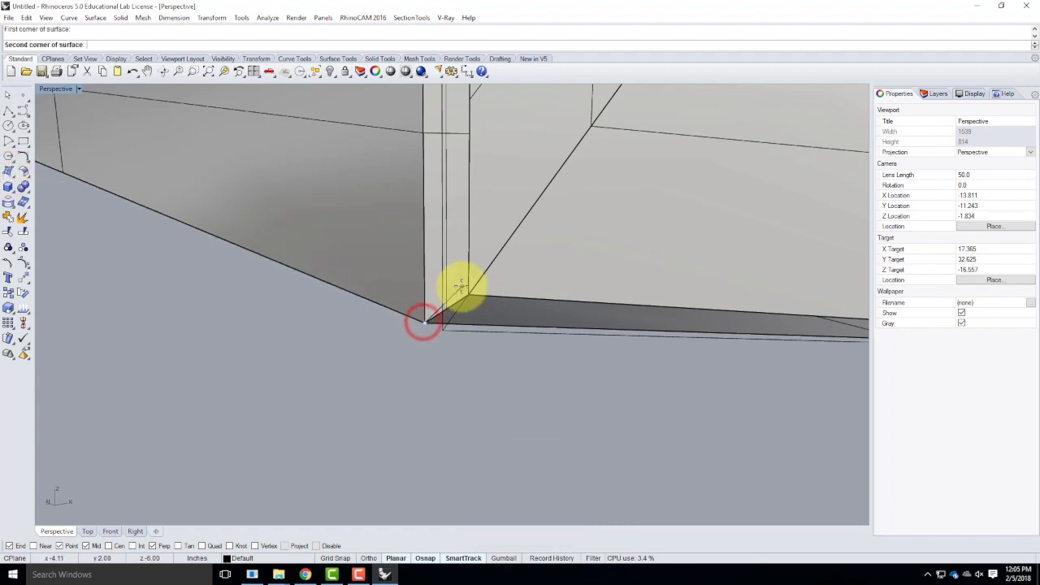
click(470, 293)
right_drag(341, 239, 447, 279)
click(436, 261)
click(422, 274)
right_drag(553, 293, 211, 263)
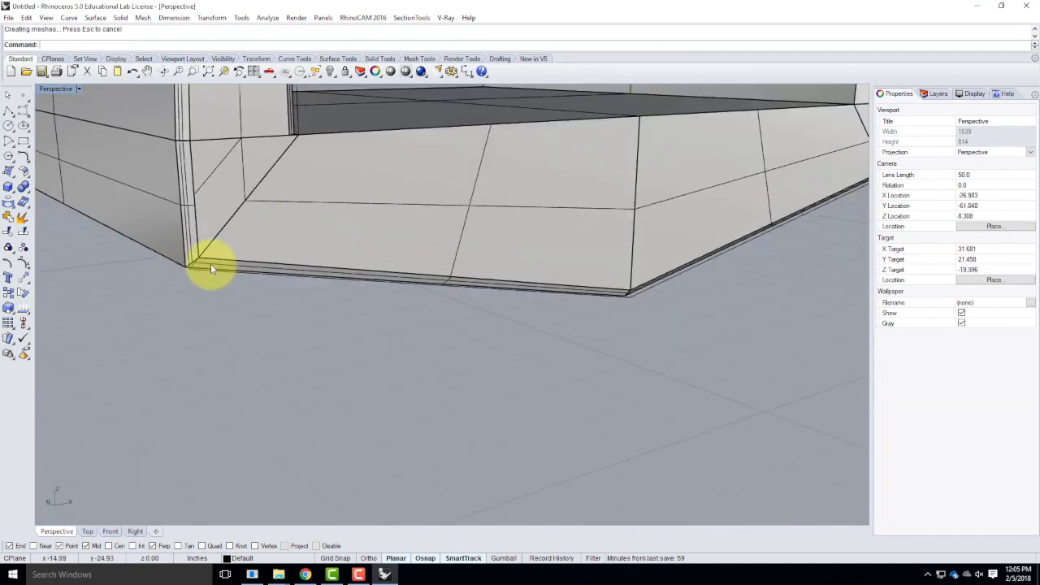
Examine the rebuilt chamfer strip, and the matching bottom chamfer strip at the opposite lower front corner.
click(222, 257)
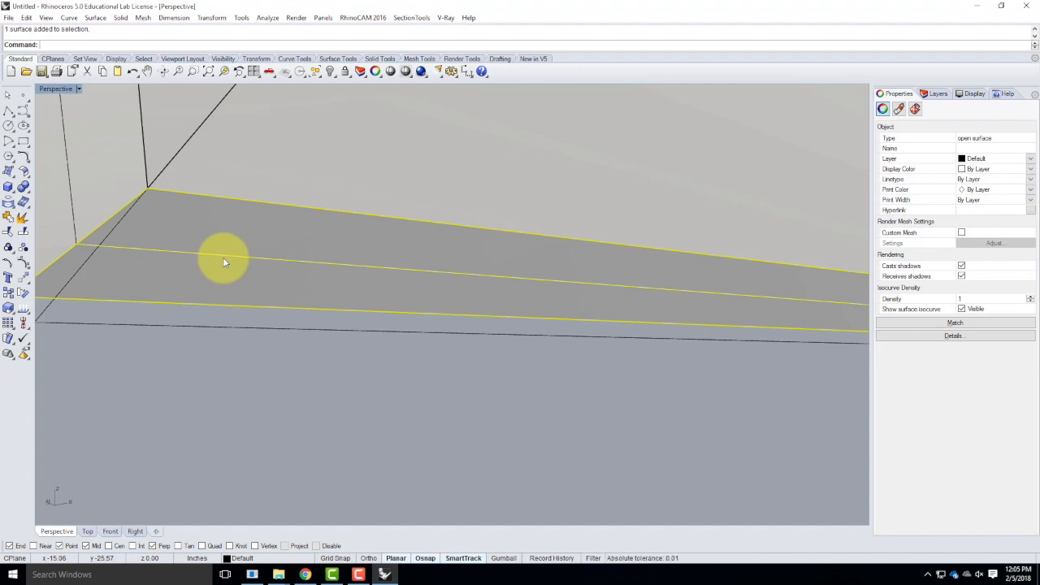
scroll(217, 299, down, 5)
click(242, 314)
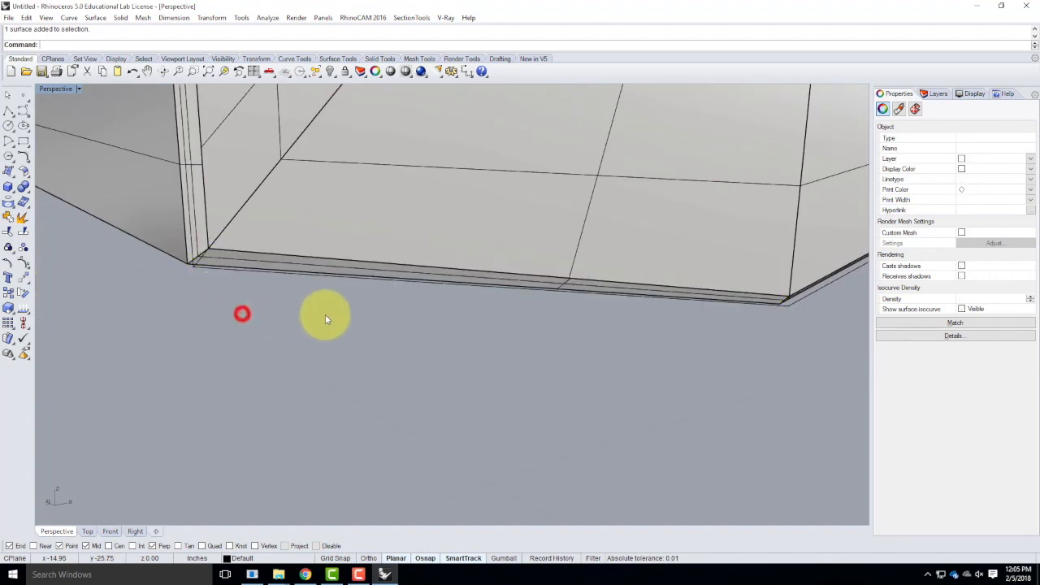
scroll(208, 252, up, 2)
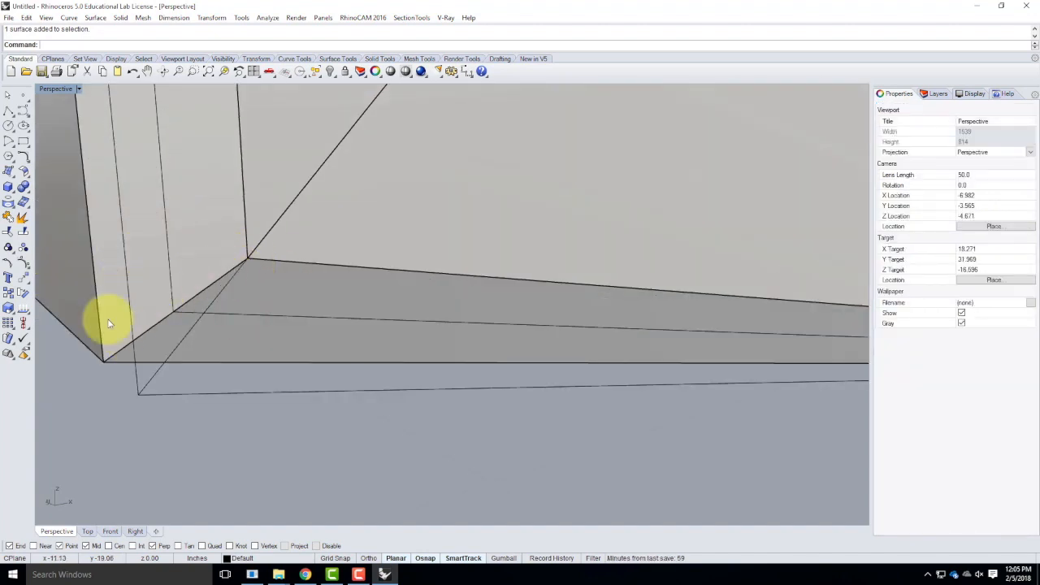
scroll(180, 317, down, 4)
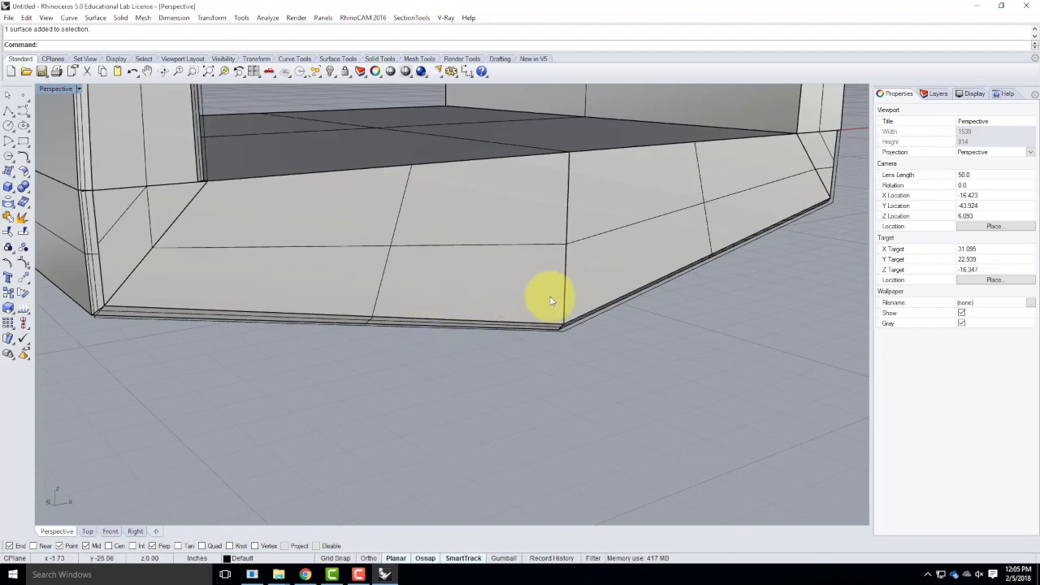
right_drag(589, 323, 639, 246)
click(631, 239)
click(674, 250)
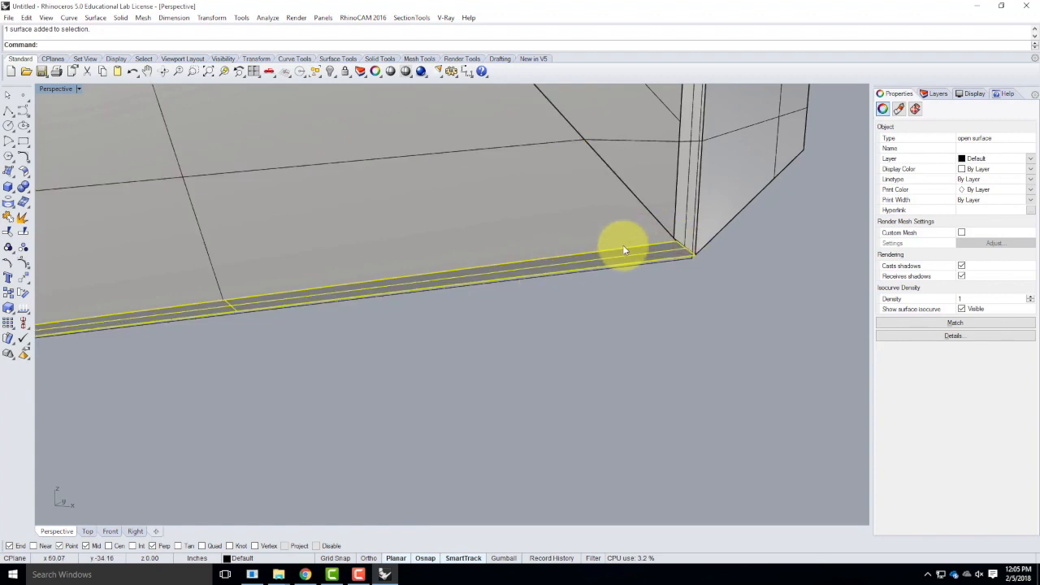
right_drag(663, 269, 581, 298)
click(511, 352)
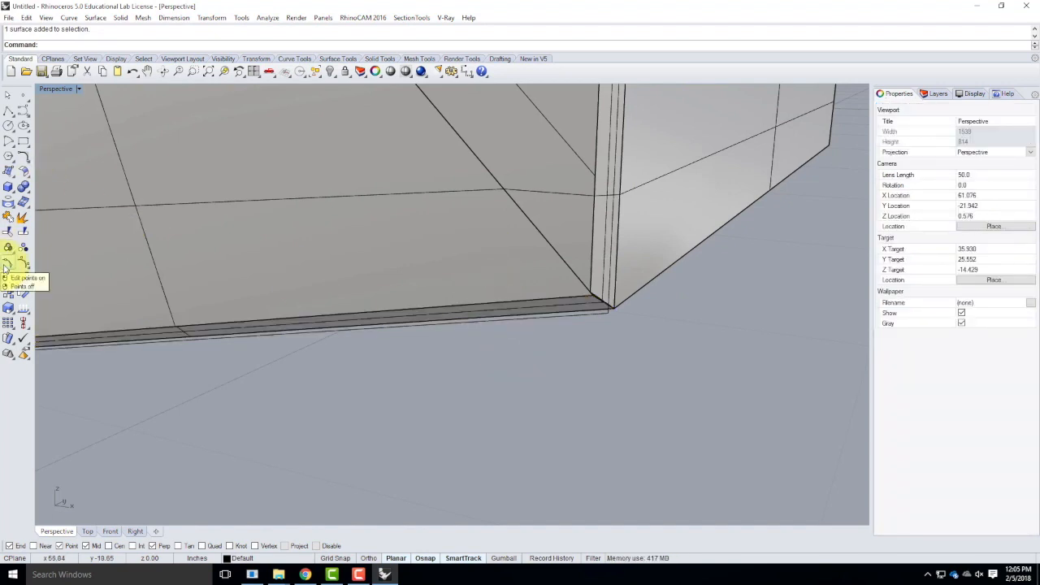
click(7, 266)
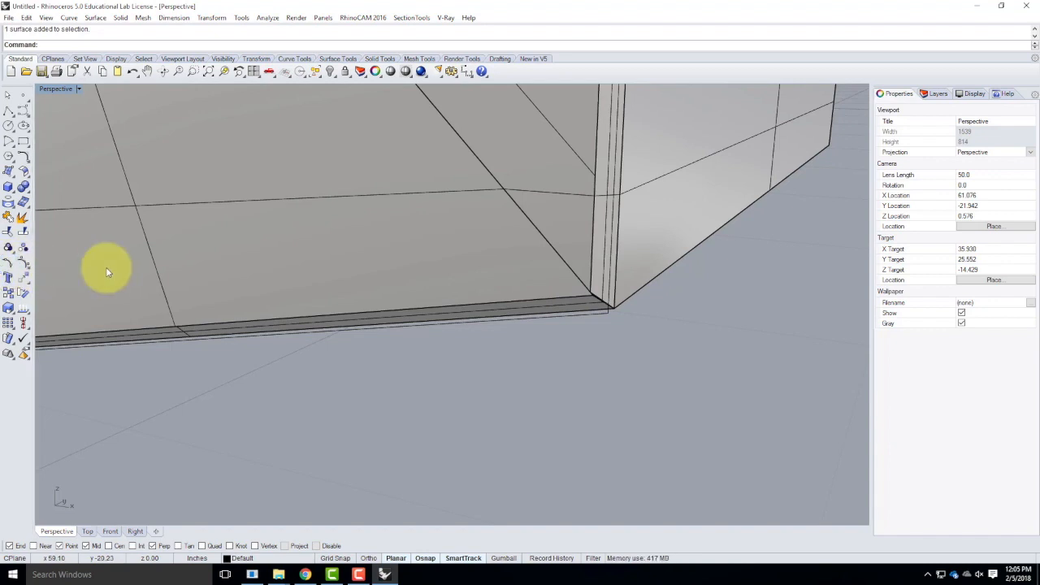
click(542, 303)
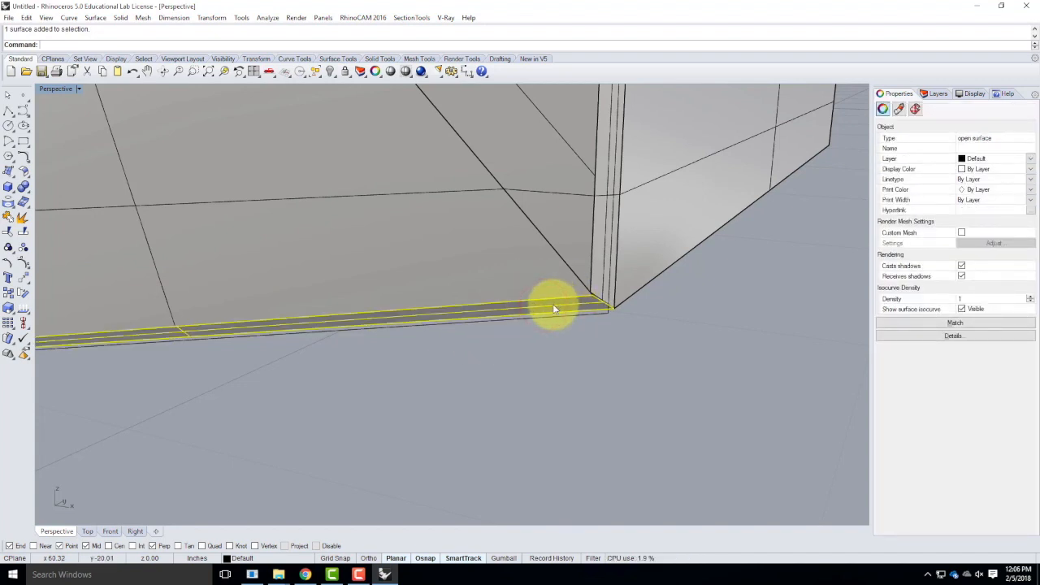
Turn on the control points of the angled front face and check its outer lower corner point.
click(538, 280)
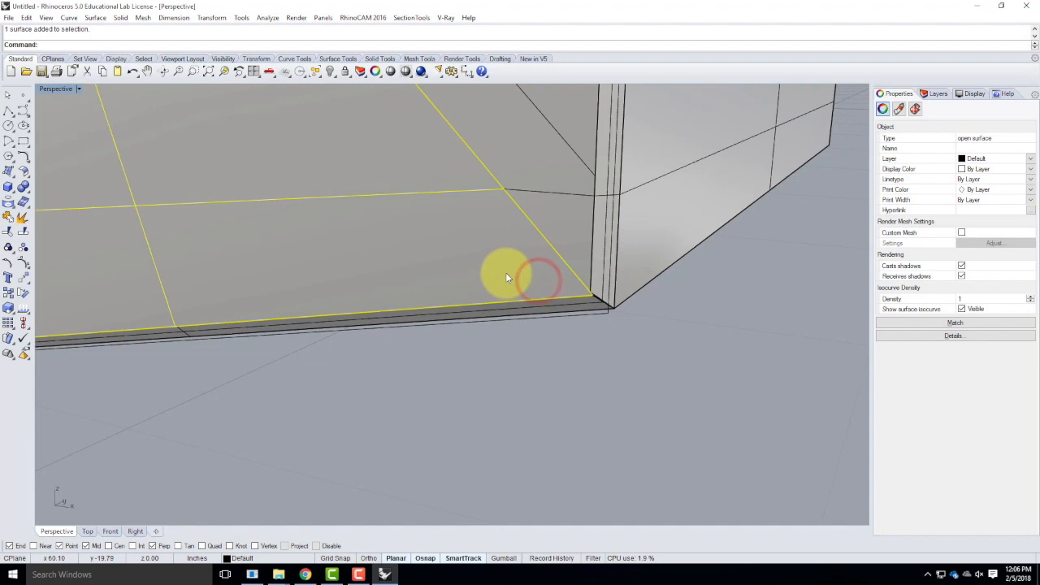
click(22, 263)
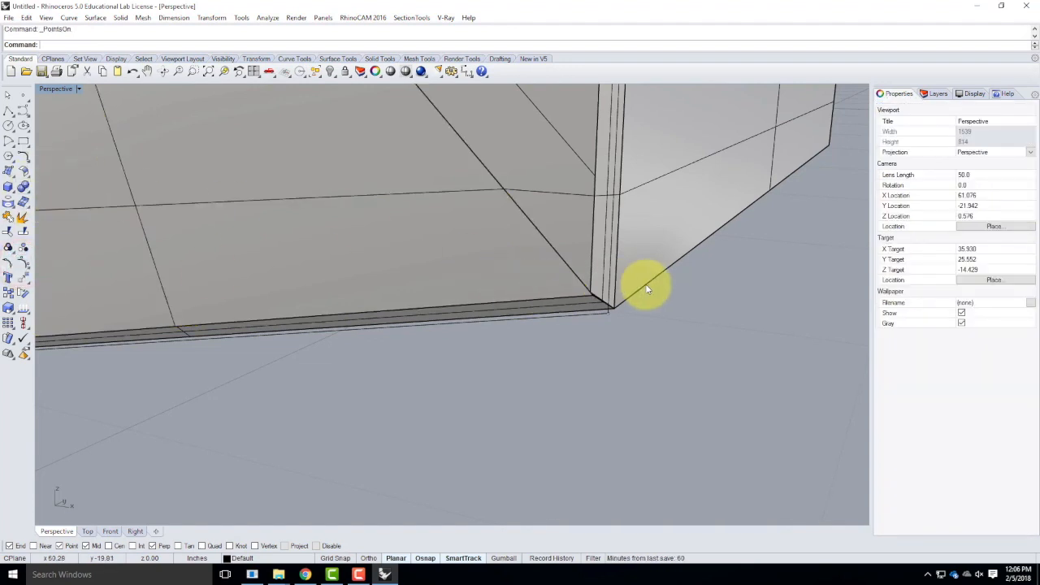
scroll(626, 288, up, 3)
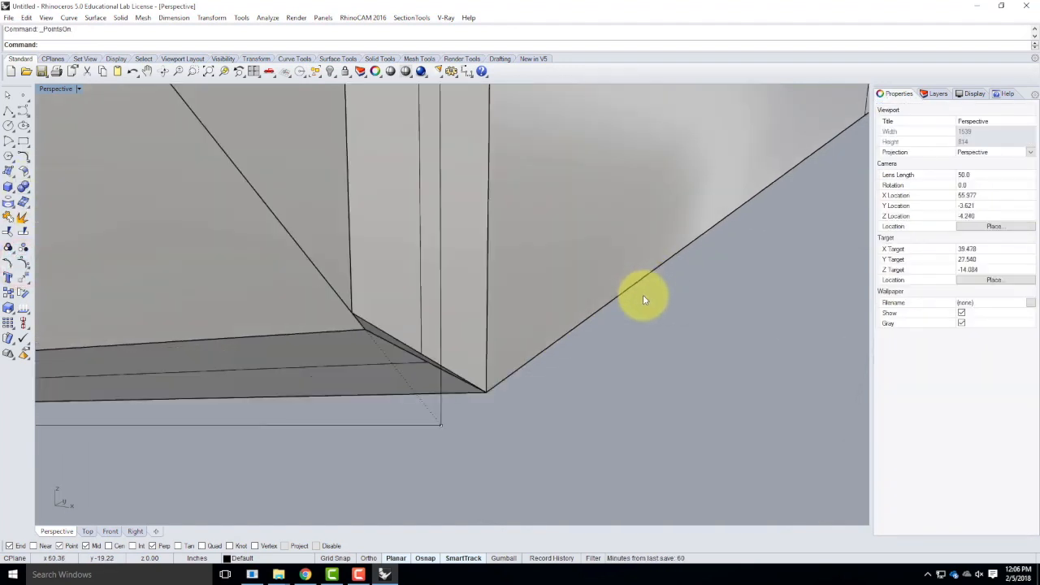
click(441, 425)
click(470, 453)
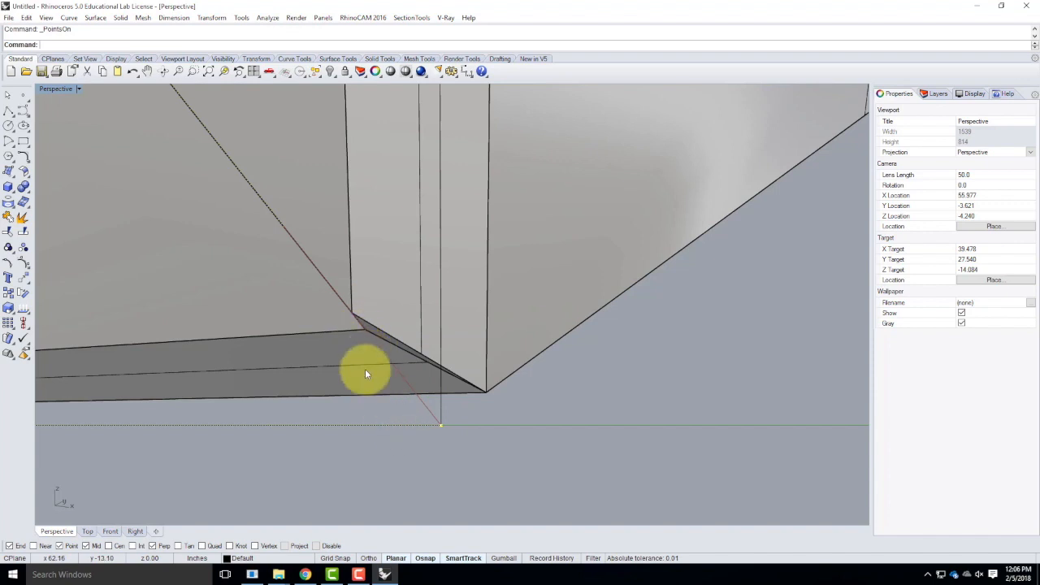
right_drag(312, 335, 402, 306)
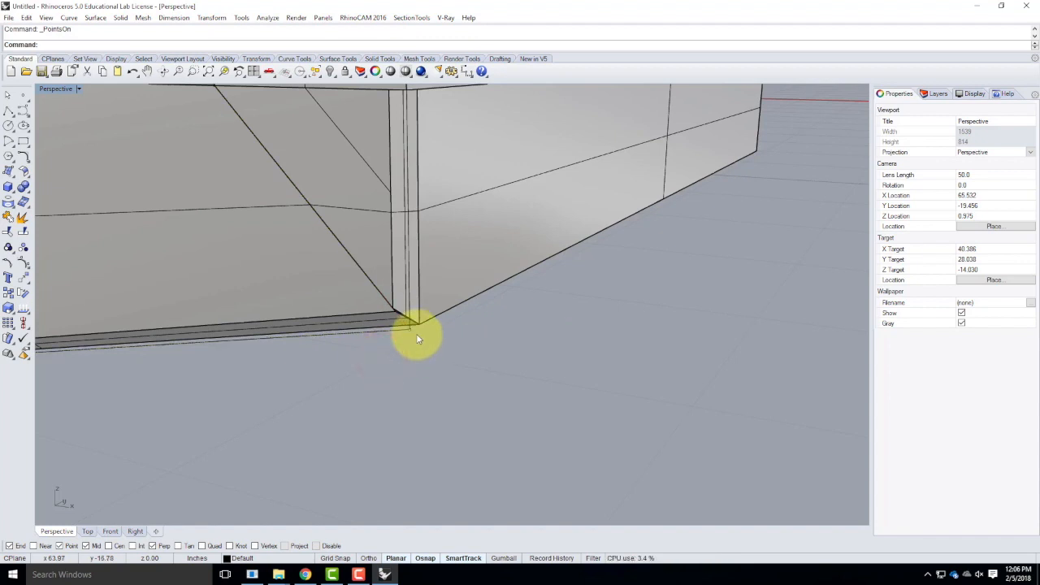
Untrim the lower edge of the angled front face.
text(Untrim)
key(Return)
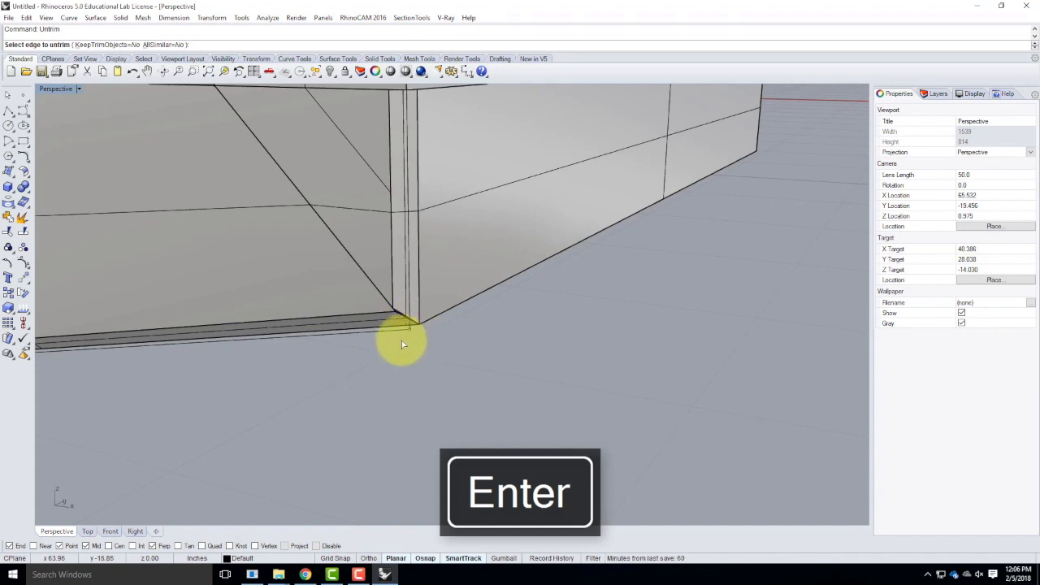
scroll(374, 333, up, 2)
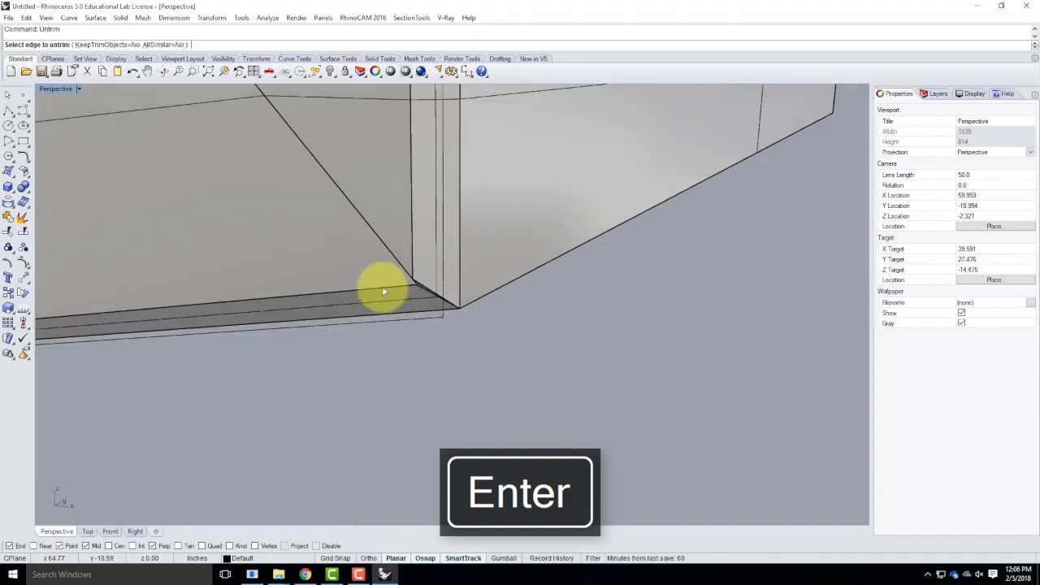
click(381, 286)
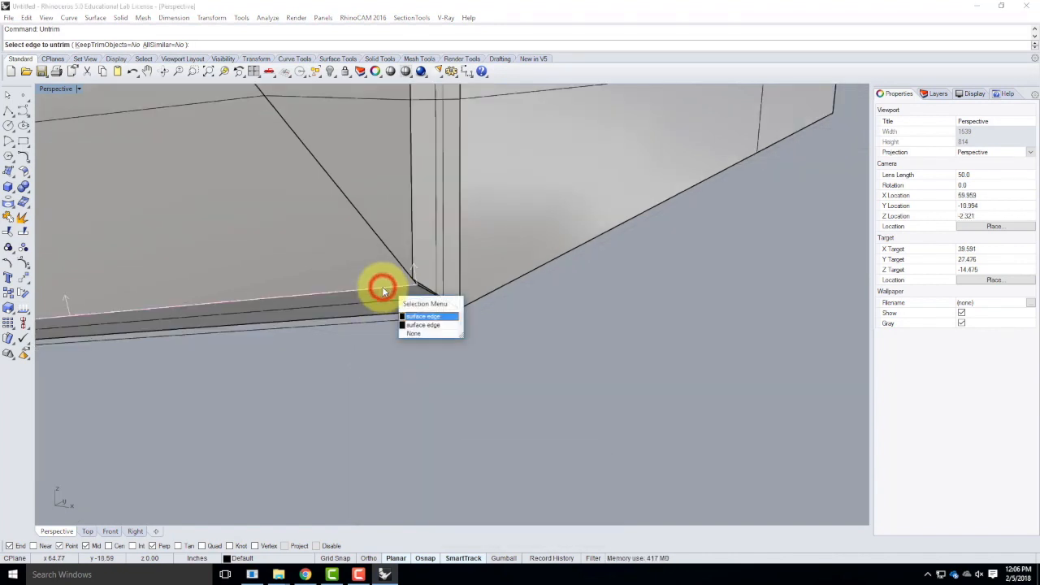
click(414, 316)
click(476, 367)
click(441, 315)
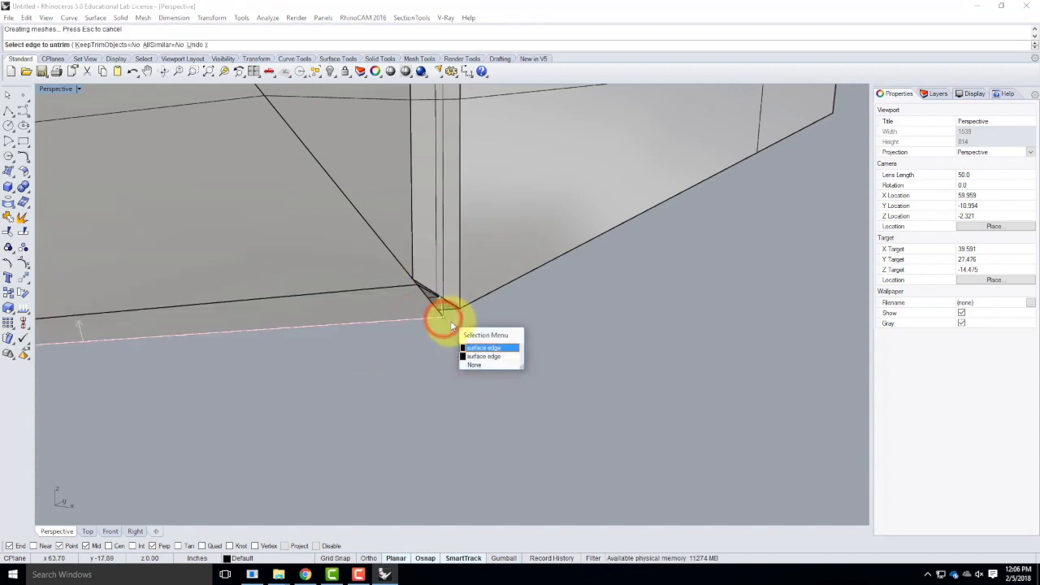
click(448, 355)
key(Escape)
Move the front face's outer lower corner point onto the lower end of the adjoining vertical chamfer's inner edge.
click(444, 319)
key(Return)
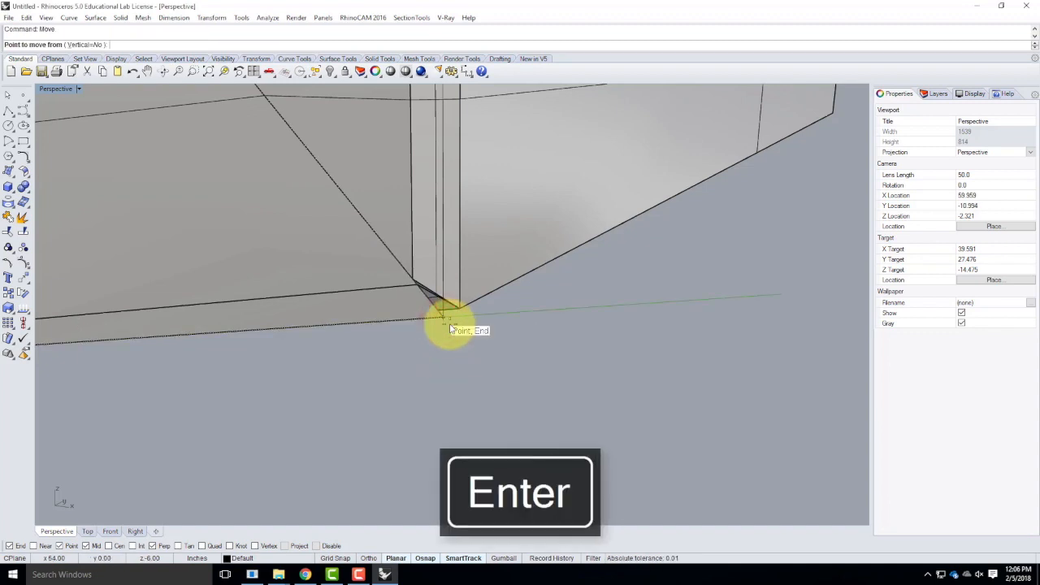
click(445, 316)
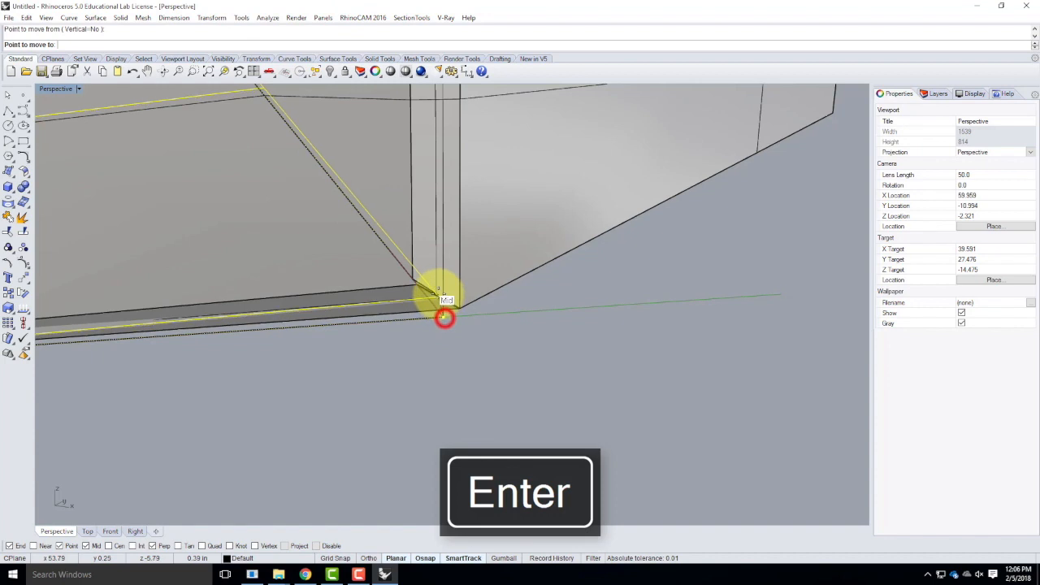
click(417, 279)
click(514, 339)
Move the front face's inner lower corner point up to the lower corner of the neighbouring front face.
right_drag(554, 358, 432, 357)
click(430, 351)
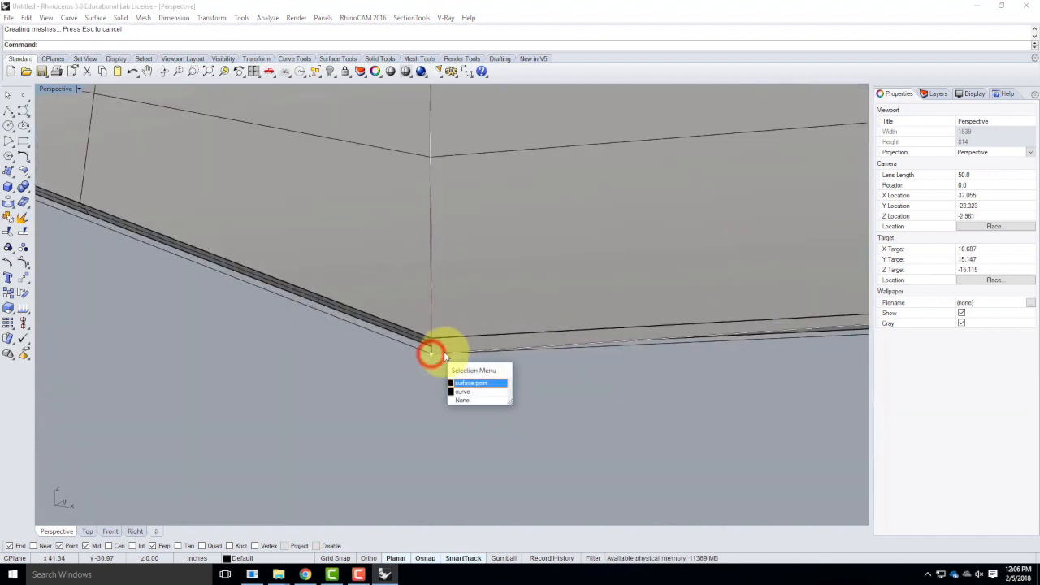
click(468, 391)
key(Return)
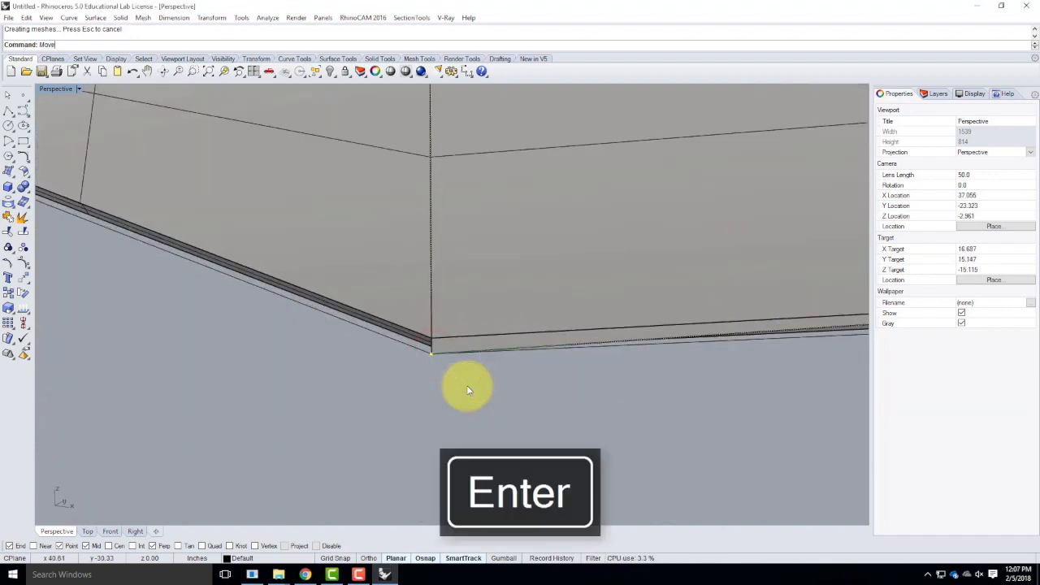
click(432, 350)
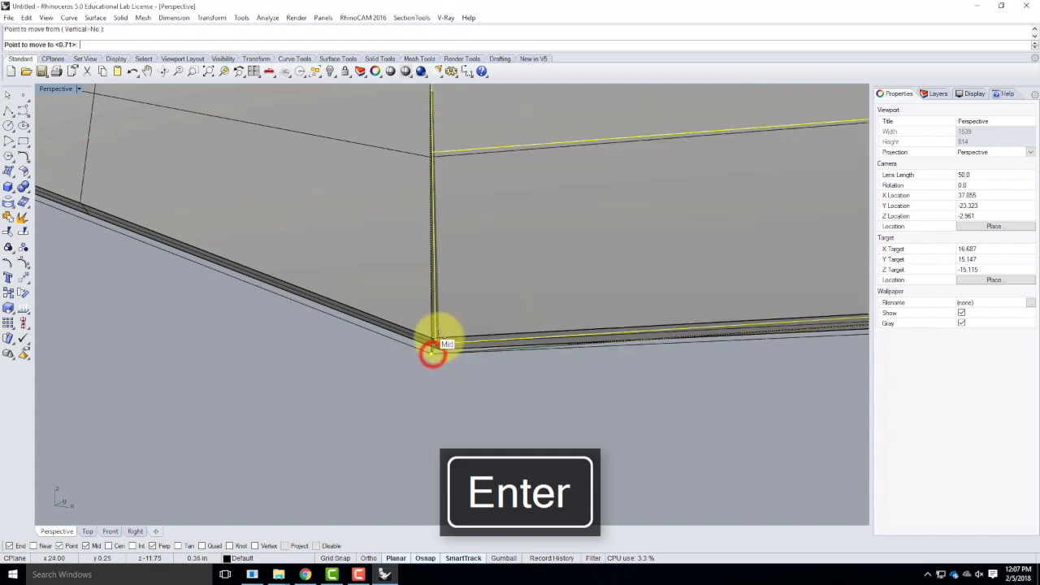
click(436, 336)
scroll(382, 376, down, 9)
click(426, 401)
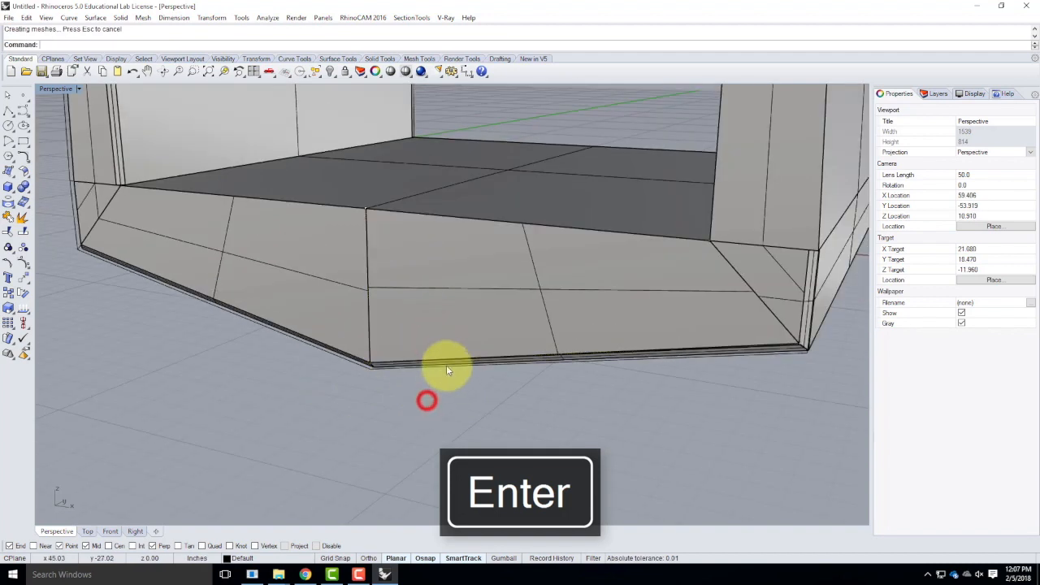
Turn on the control points of the rebuilt bottom chamfer strip below the angled front face.
scroll(446, 365, up, 9)
right_drag(464, 367, 524, 359)
scroll(430, 325, up, 5)
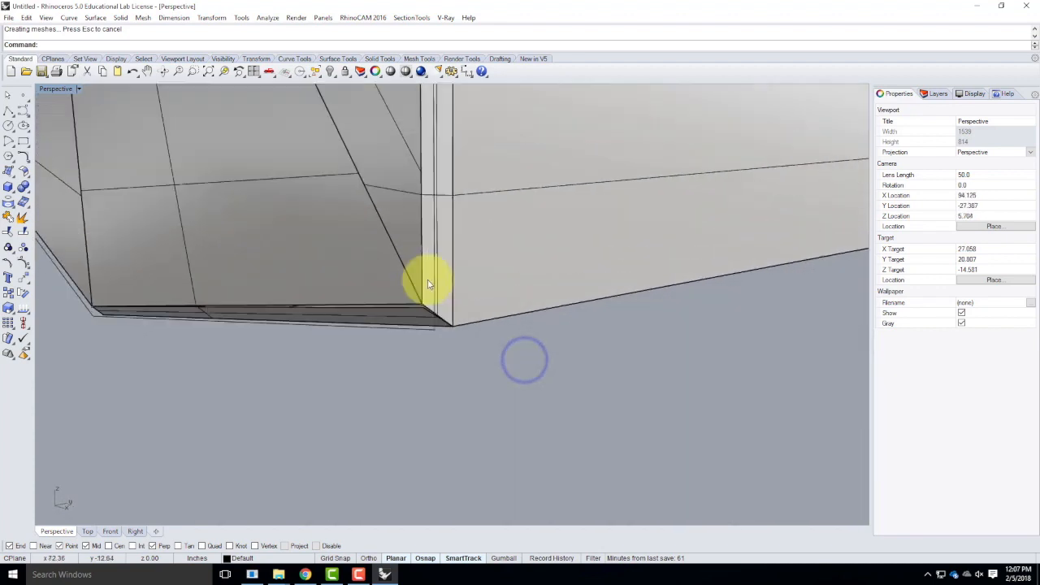
click(406, 347)
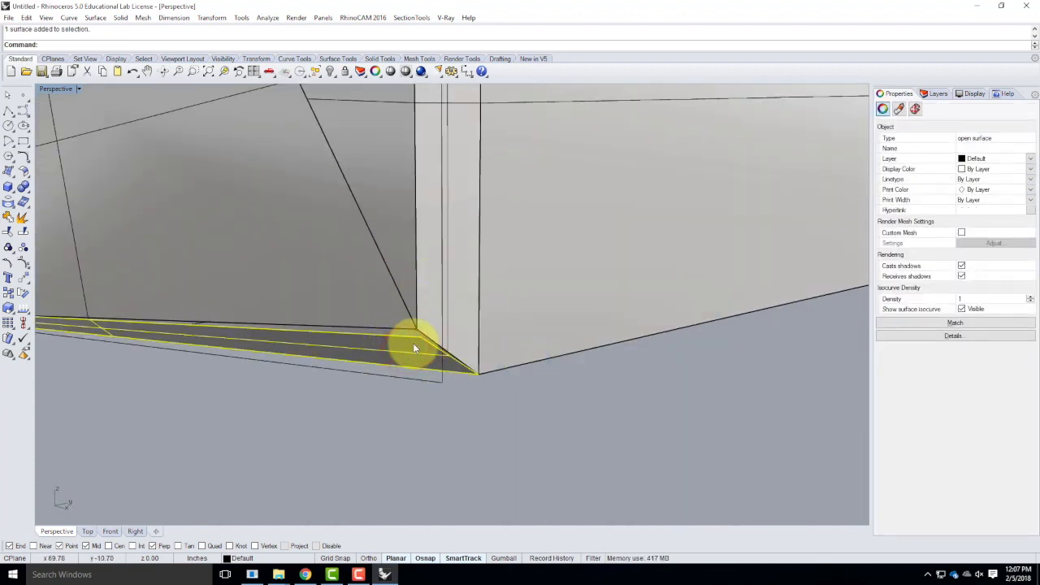
click(22, 262)
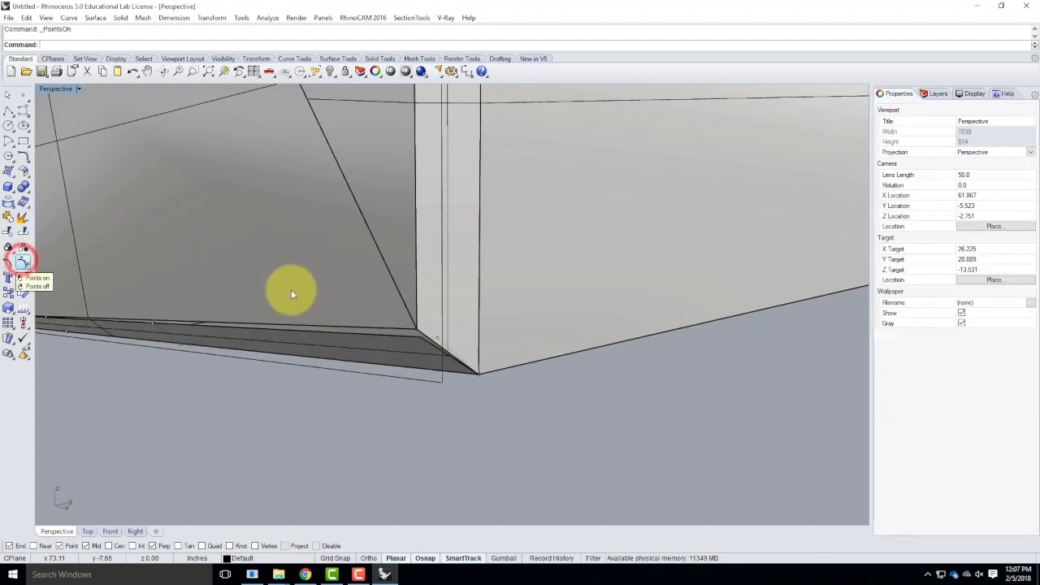
Untrim the bottom chamfer strip's short end edge beside the vertical corner chamfer.
text(ntrim)
key(Return)
click(429, 343)
click(436, 336)
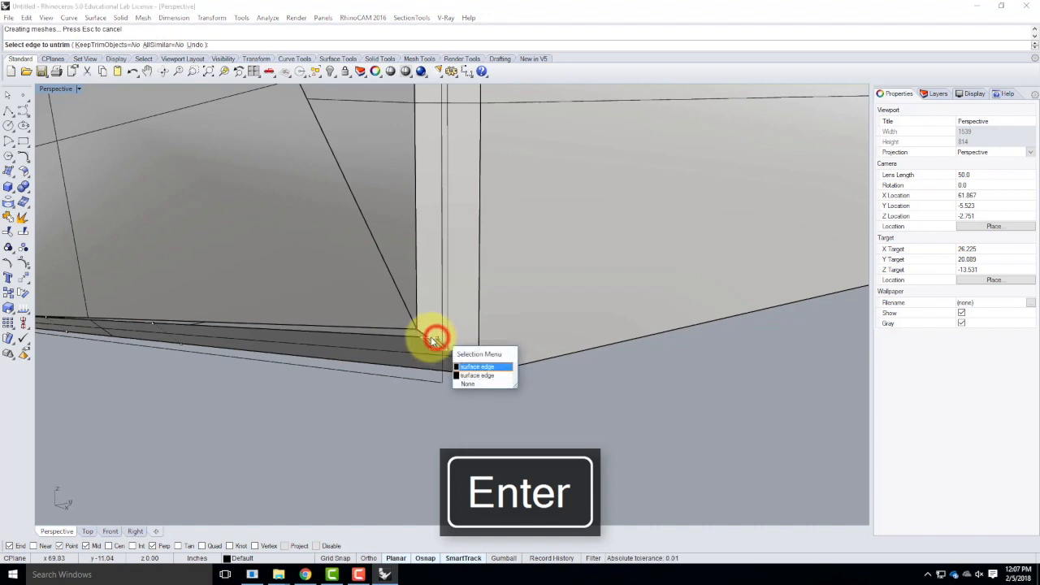
click(477, 387)
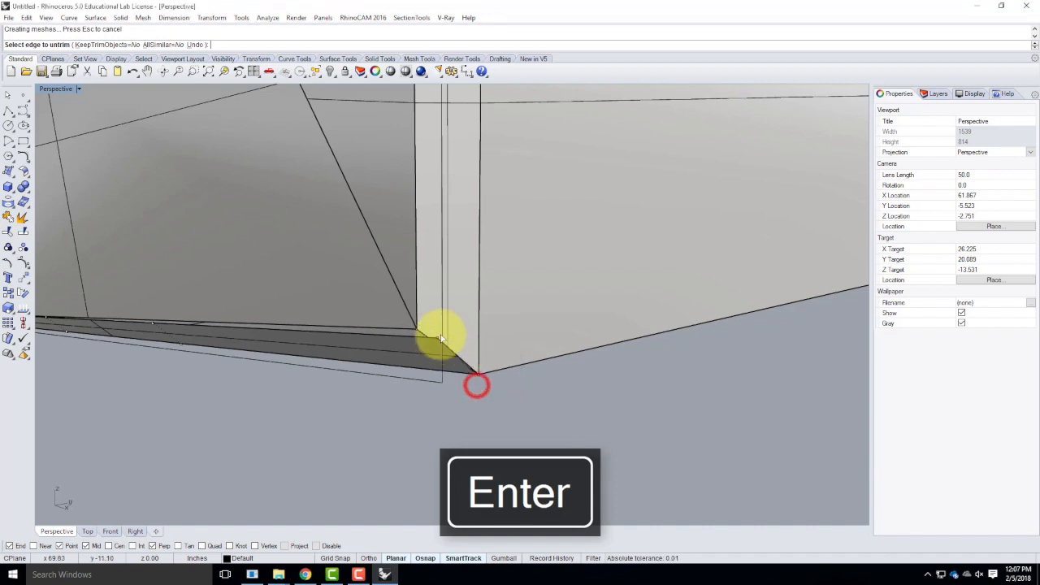
click(439, 337)
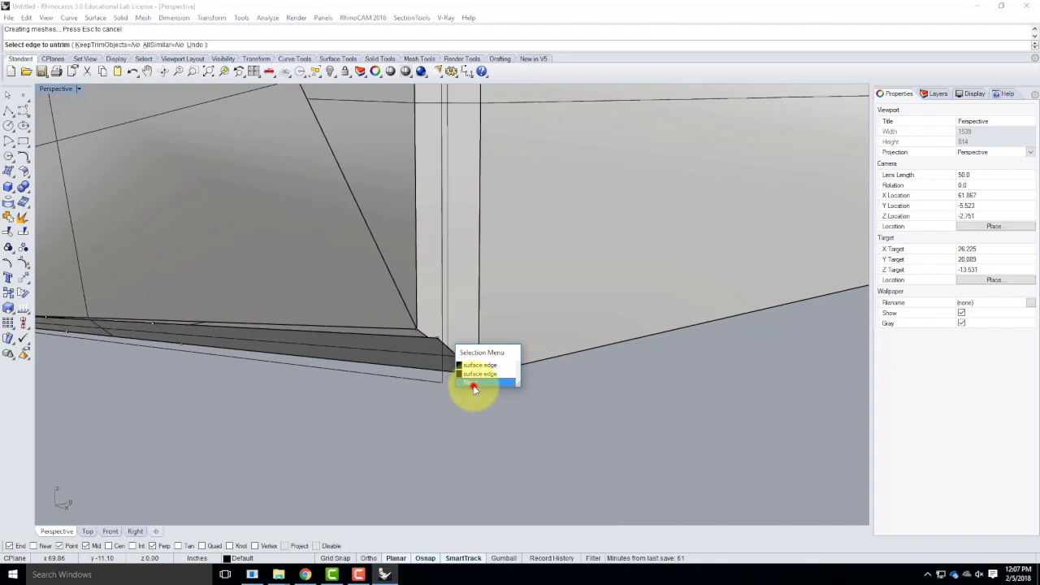
click(474, 382)
key(Escape)
key(Escape)
Move the chamfer strip's upper corner point onto the front face's outer lower corner, and turn off the control points.
click(437, 338)
key(Return)
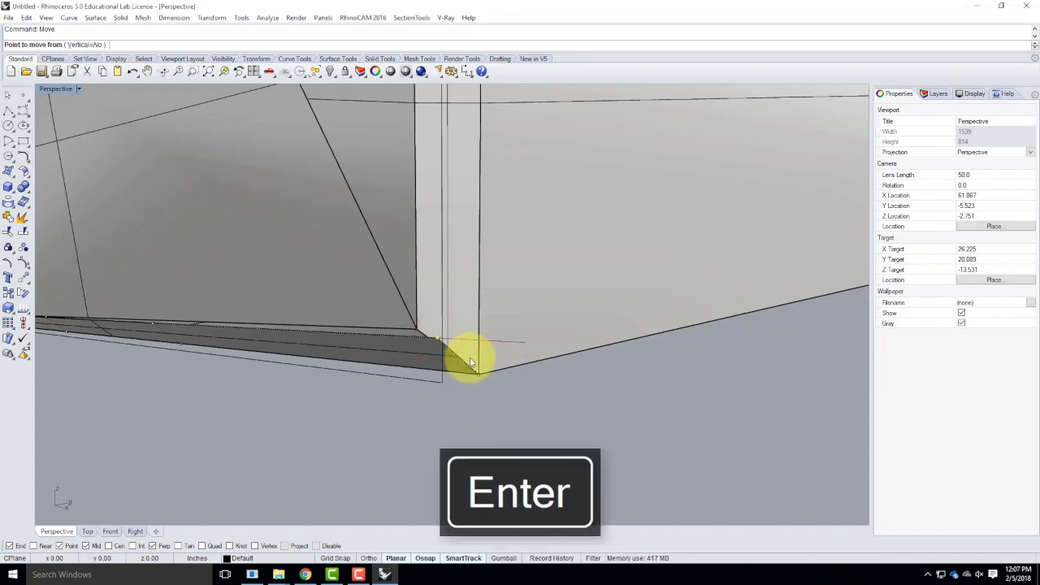
click(437, 337)
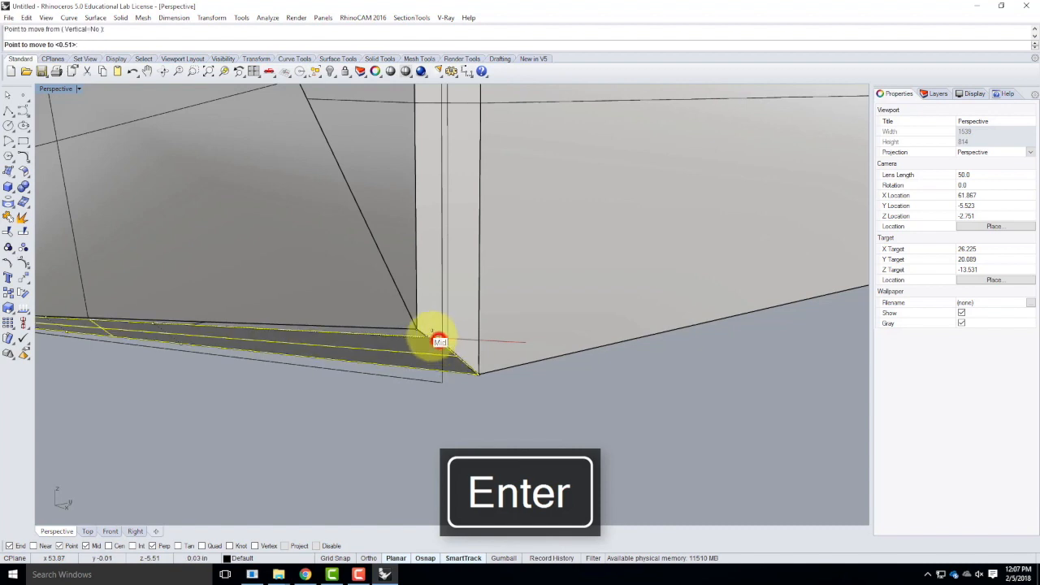
click(417, 329)
key(Escape)
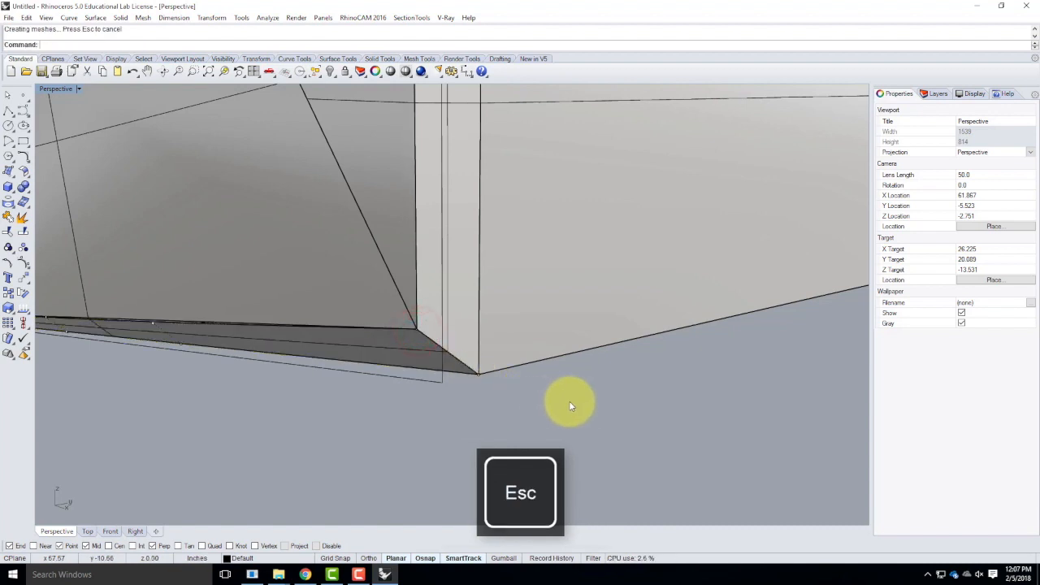
Examine the seam between the front face's lower edge and the bottom chamfer strip along its whole length.
scroll(589, 409, down, 3)
scroll(239, 364, up, 2)
scroll(255, 307, up, 2)
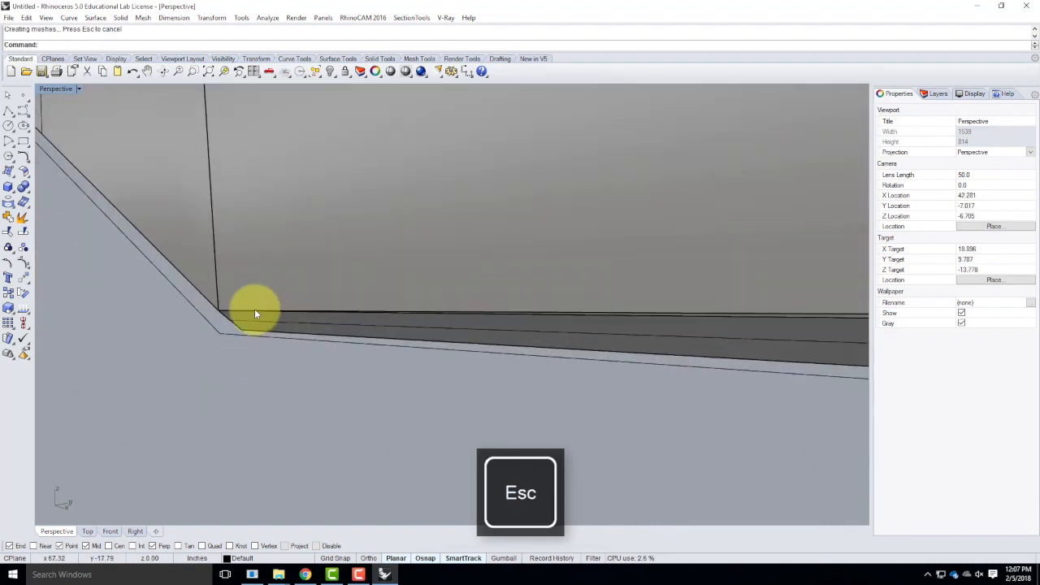
scroll(219, 321, up, 2)
scroll(142, 325, up, 5)
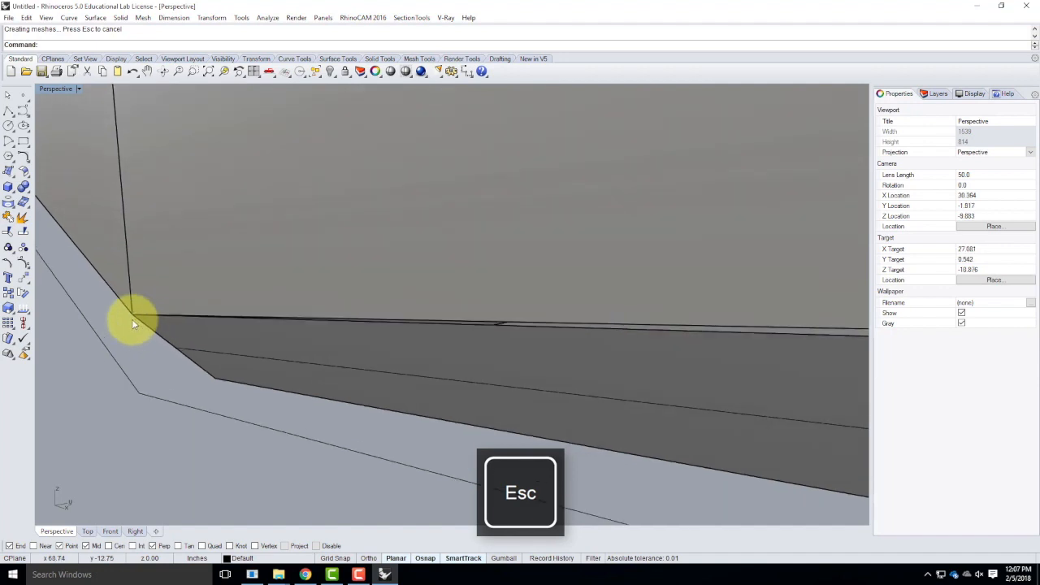
scroll(121, 329, down, 15)
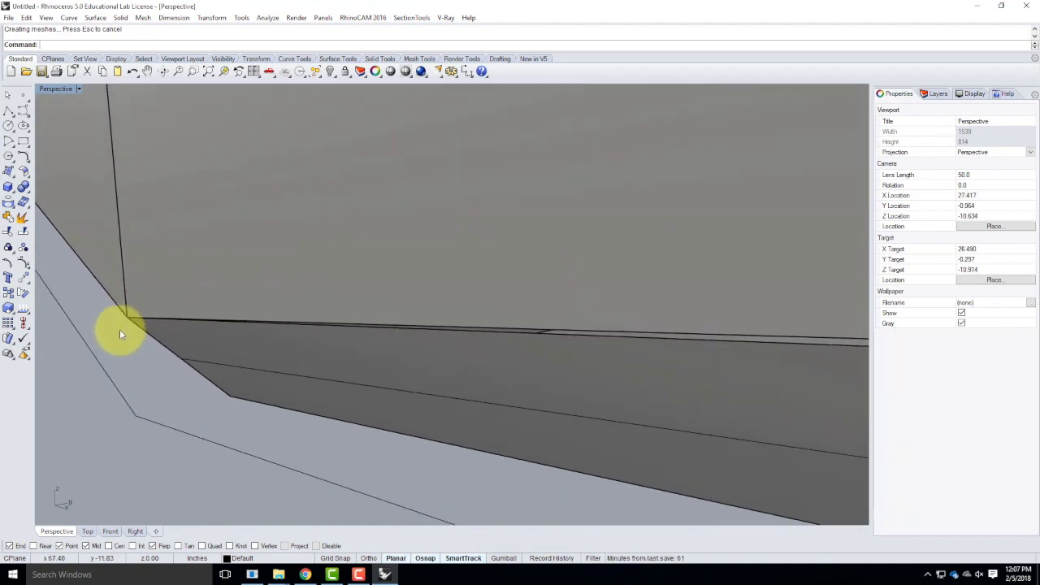
scroll(312, 344, up, 3)
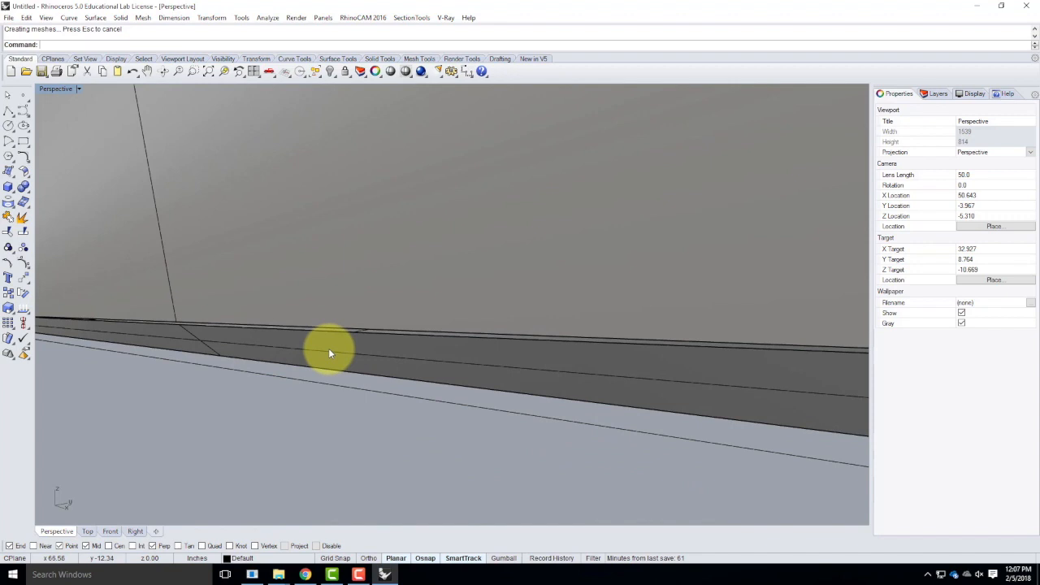
click(328, 338)
click(345, 322)
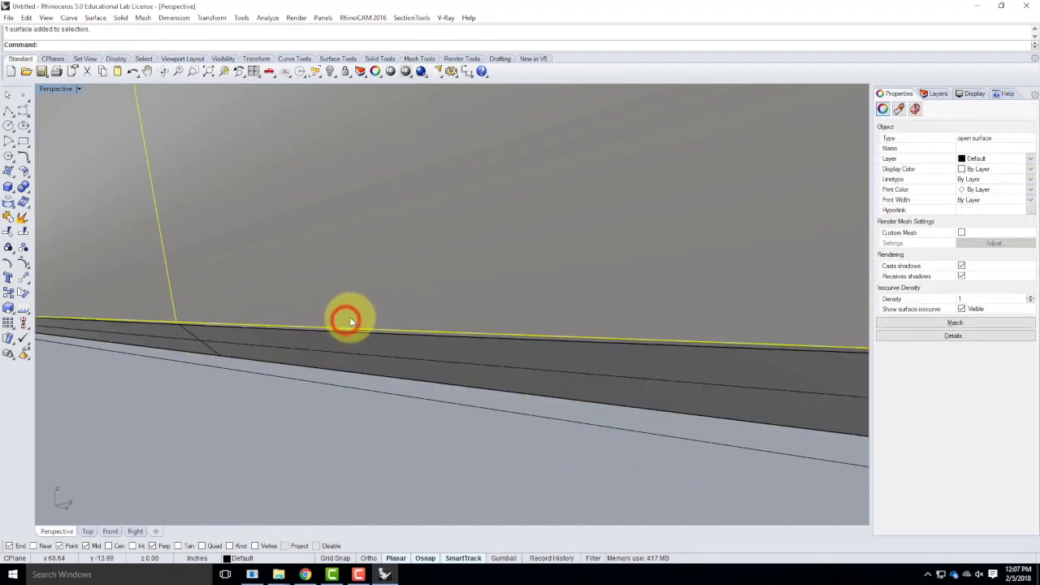
scroll(366, 329, up, 3)
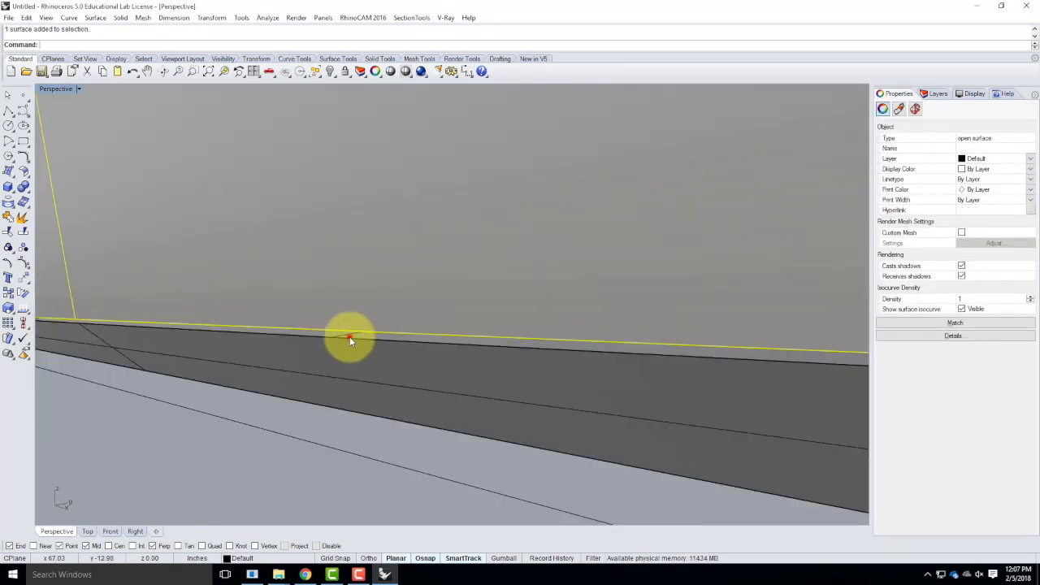
click(350, 336)
click(355, 329)
scroll(391, 344, down, 5)
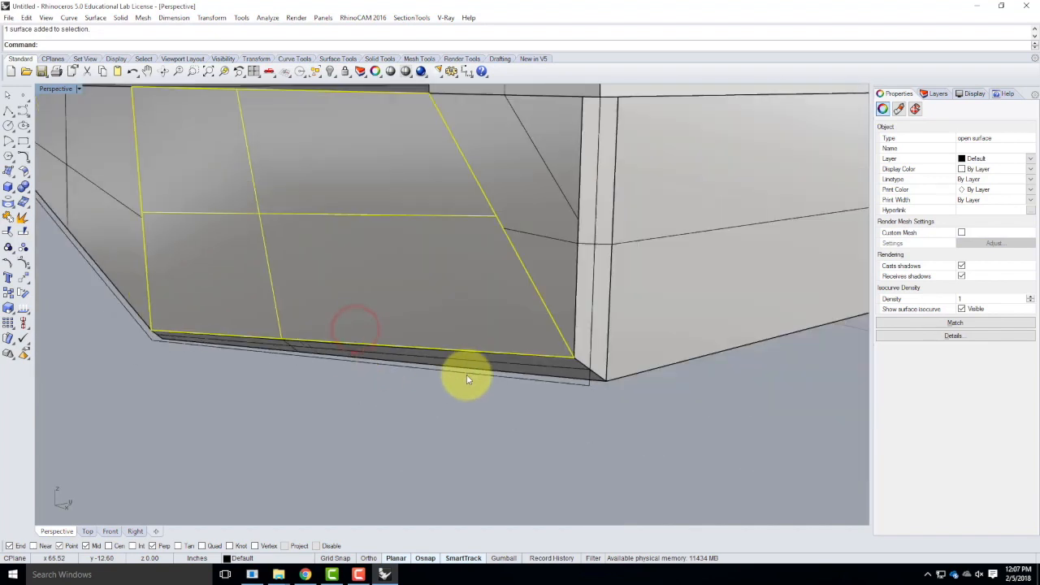
mouse_move(568, 364)
right_down()
mouse_move(519, 360)
mouse_move(564, 360)
right_up()
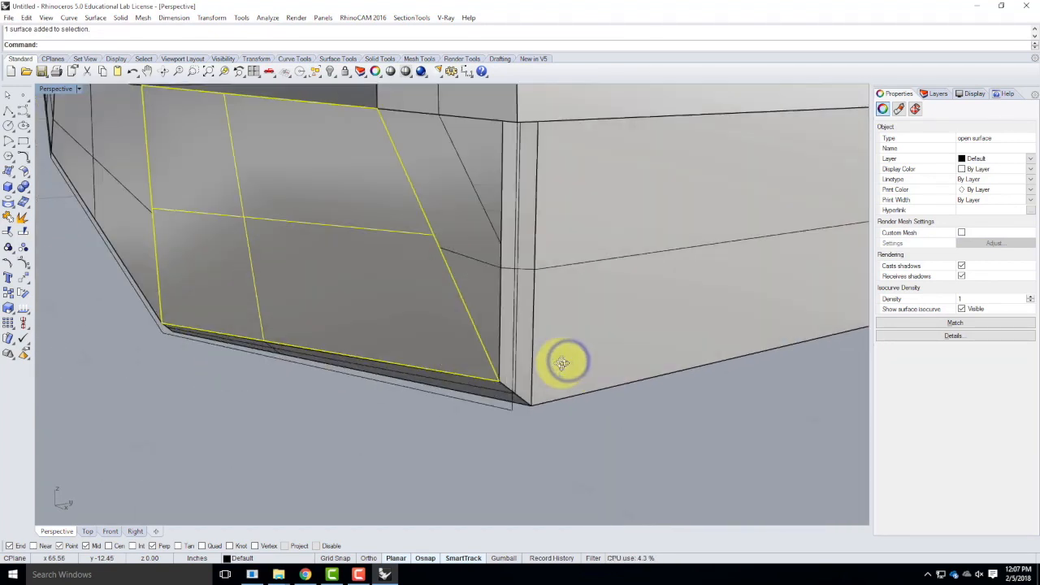
Show the bottom chamfer strip's control points and move an upper-edge point nearer the outer corner perpendicularly onto the front face's lower edge.
click(412, 368)
text(PointsOn)
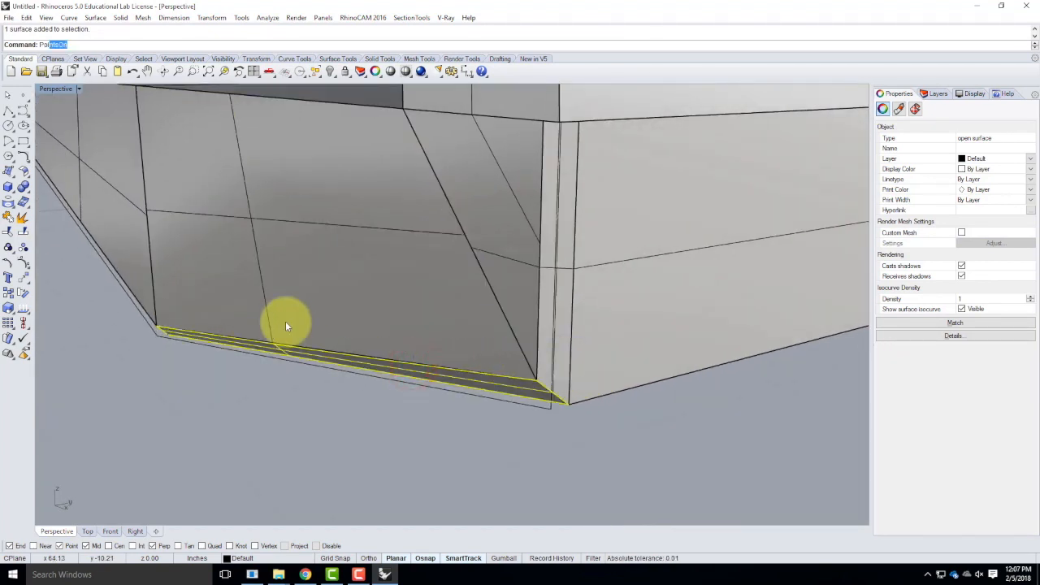
key(Return)
scroll(333, 360, up, 5)
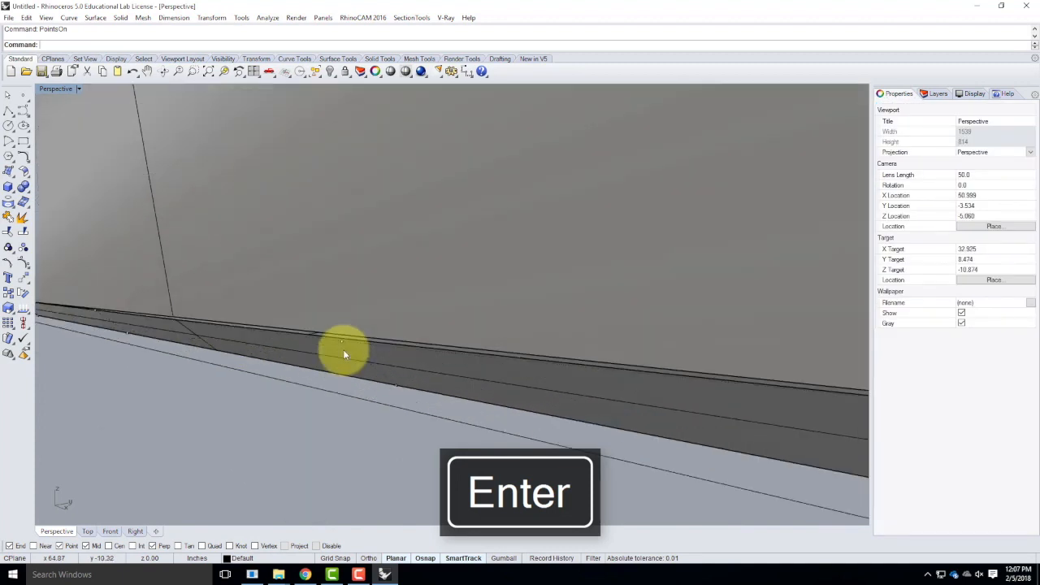
click(342, 342)
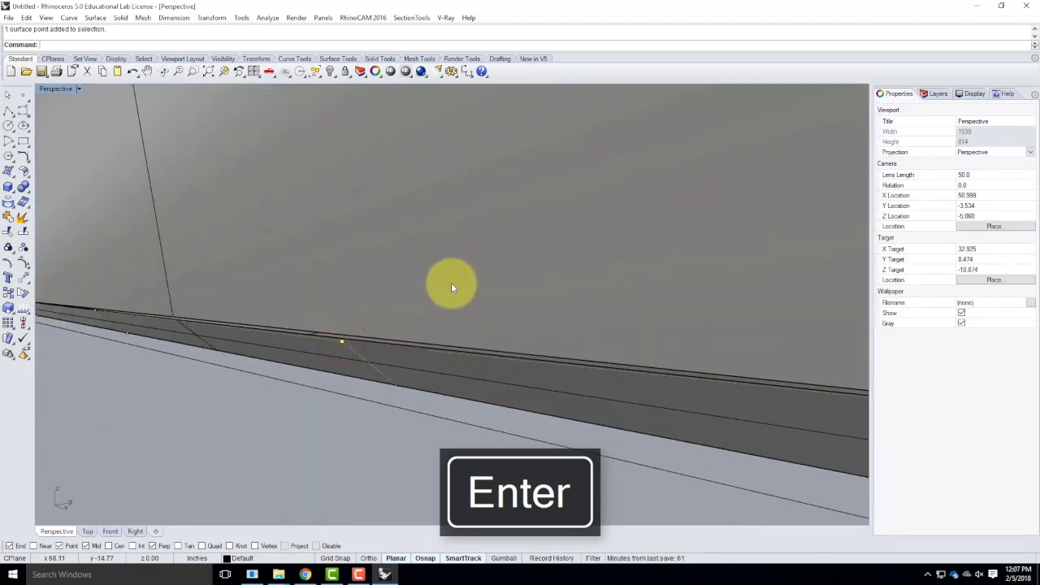
text(m)
key(Return)
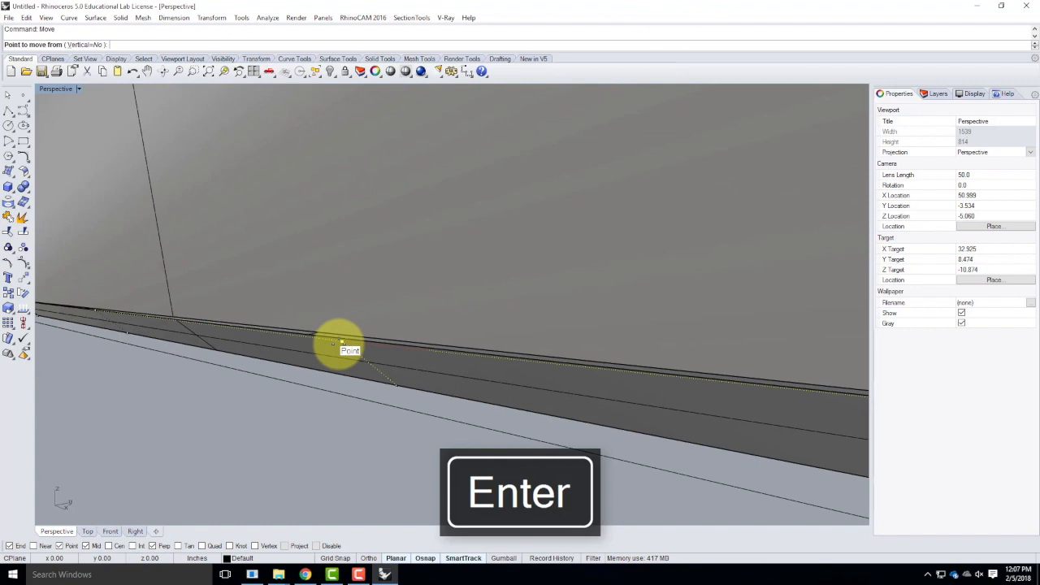
click(343, 341)
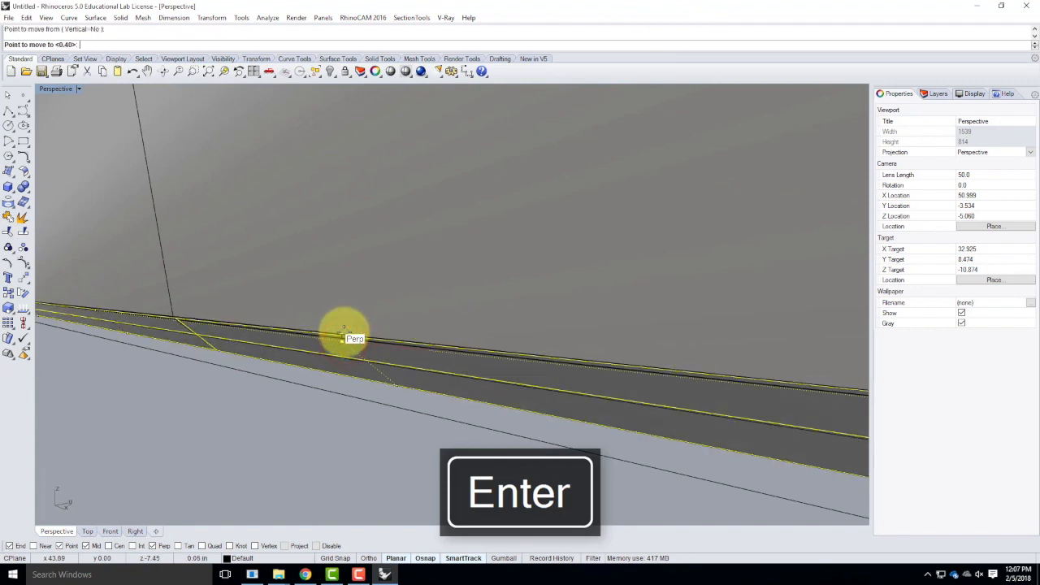
click(344, 332)
Move the strip's other intermediate upper-edge control point perpendicularly onto the front face's lower edge, and turn off the control points.
right_drag(403, 332, 232, 325)
click(226, 325)
key(Return)
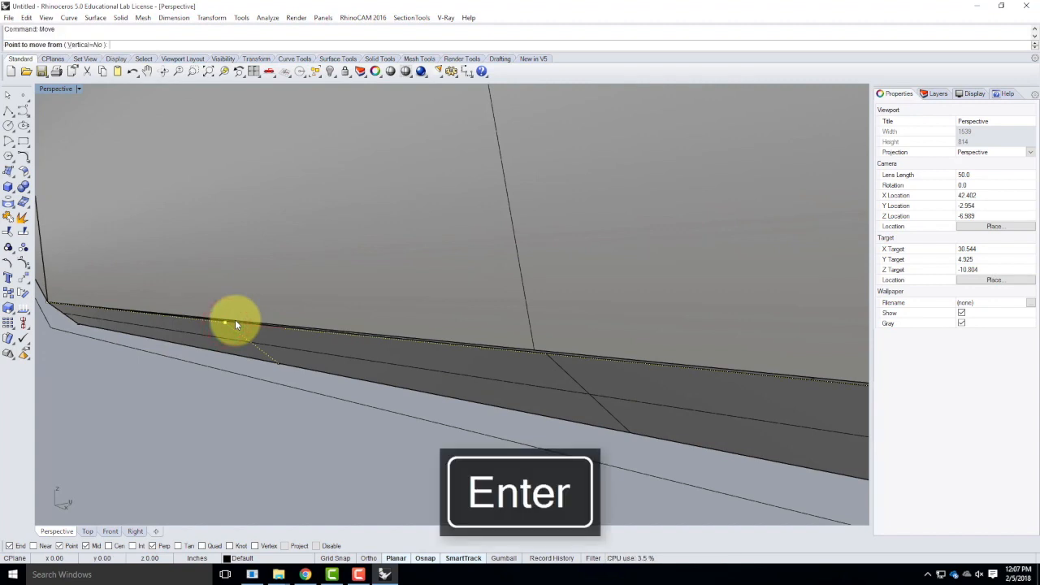
click(226, 324)
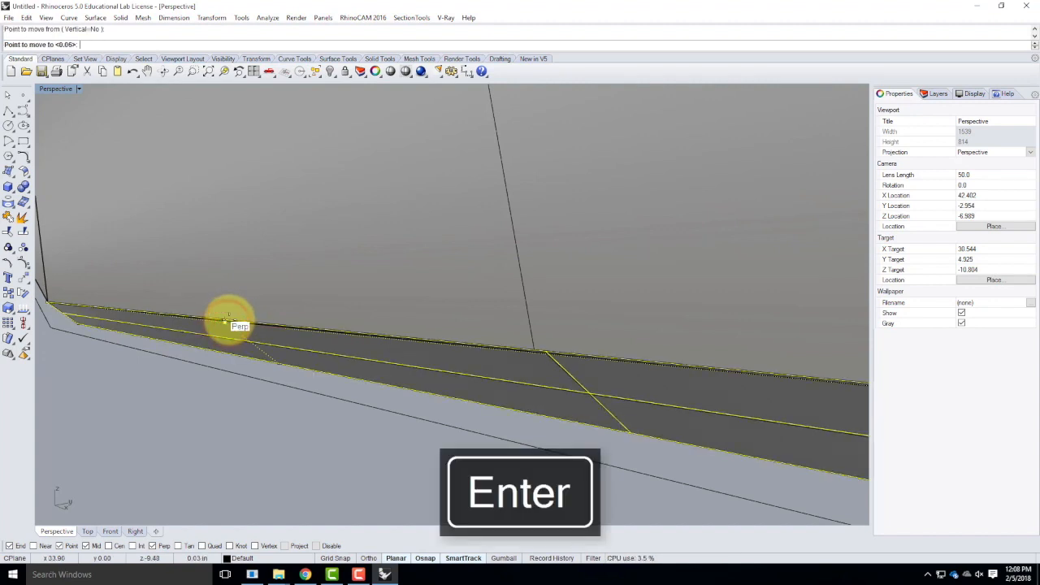
click(229, 319)
key(Escape)
right_drag(239, 395, 367, 428)
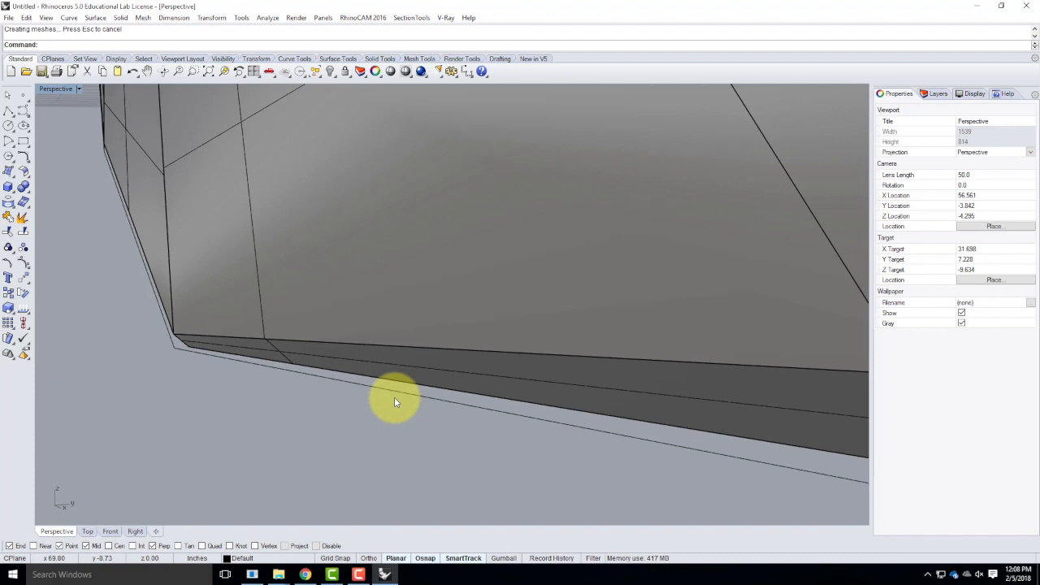
mouse_move(394, 396)
right_down()
mouse_move(320, 355)
mouse_move(349, 353)
mouse_move(393, 379)
right_up()
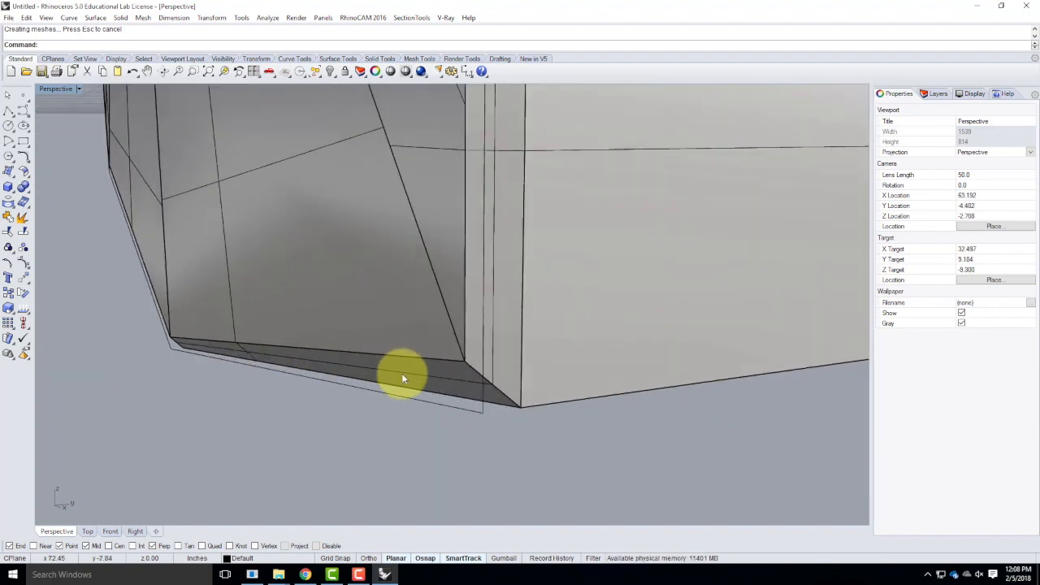
scroll(428, 361, down, 4)
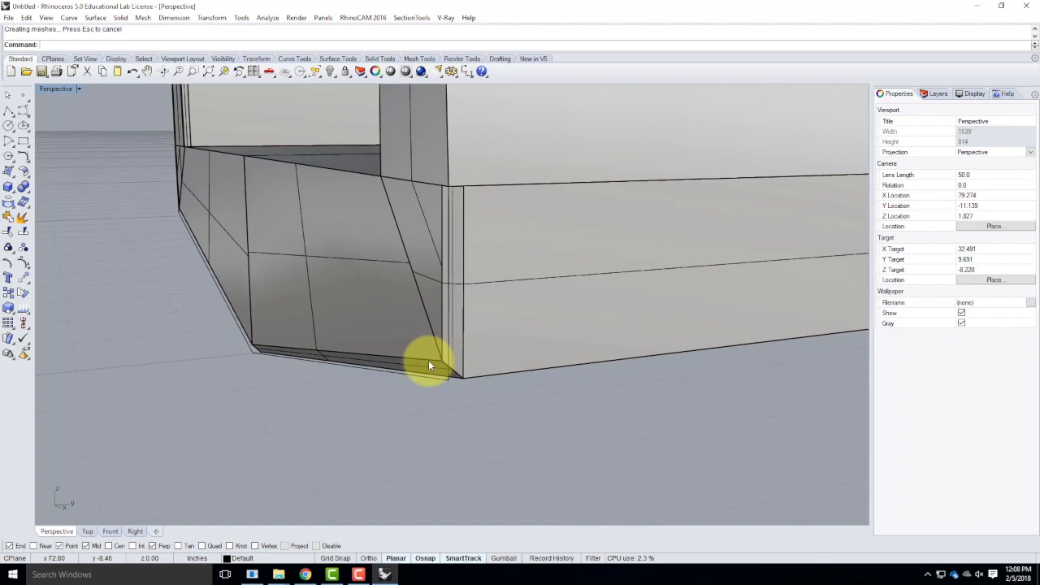
right_drag(278, 344, 334, 348)
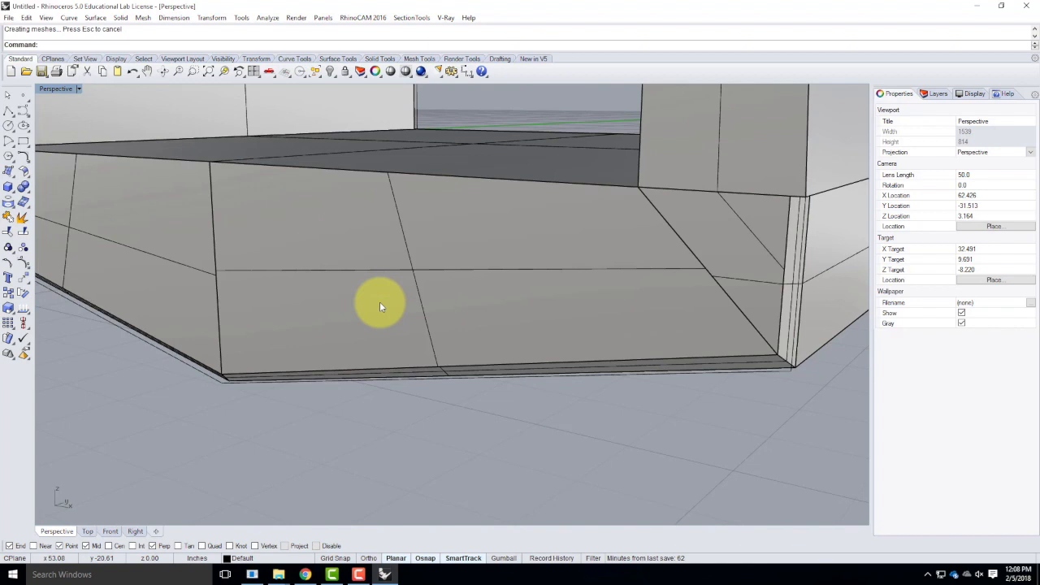
click(464, 298)
click(7, 266)
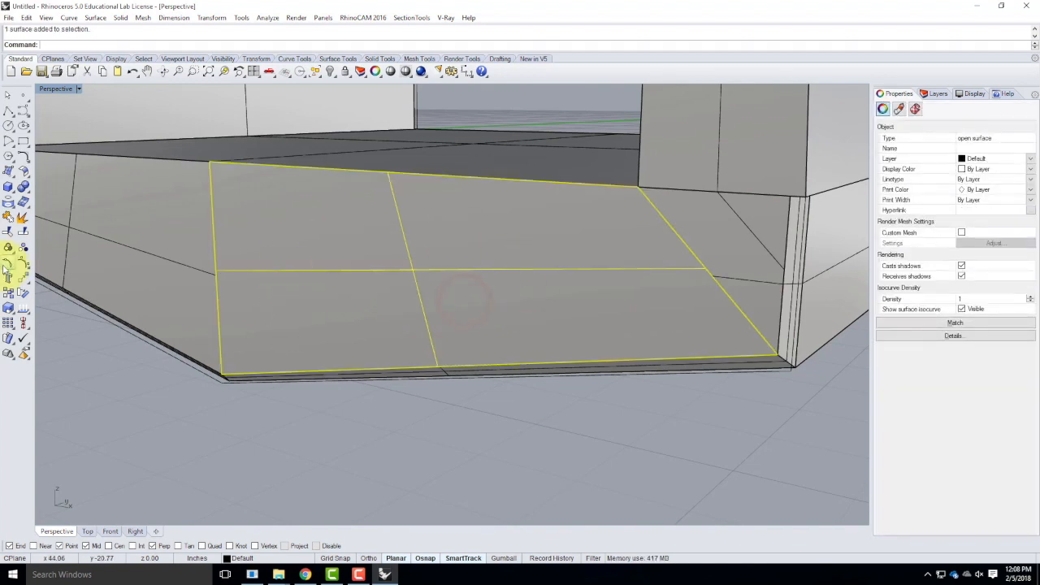
click(494, 267)
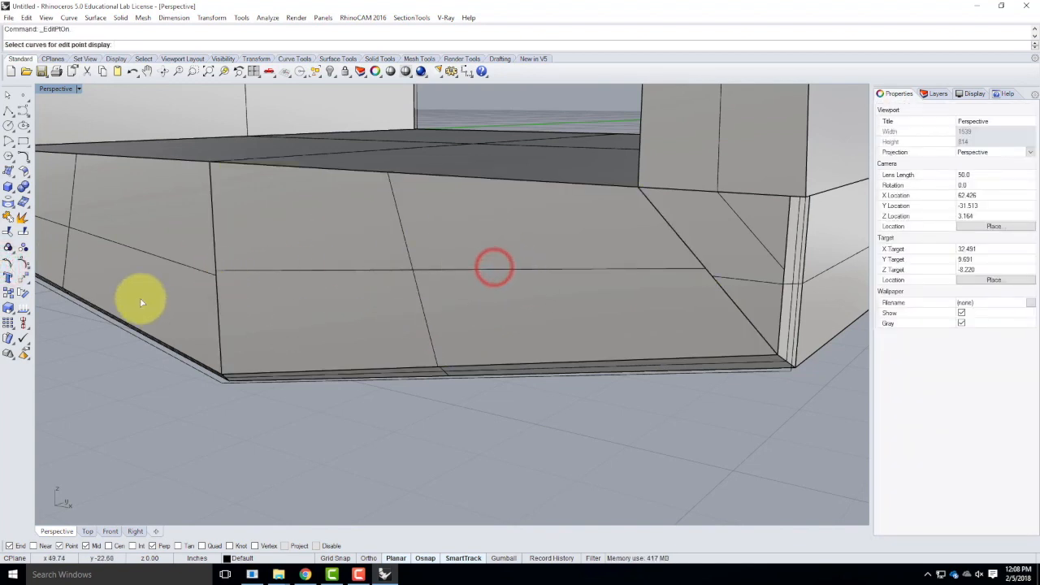
key(Escape)
click(309, 265)
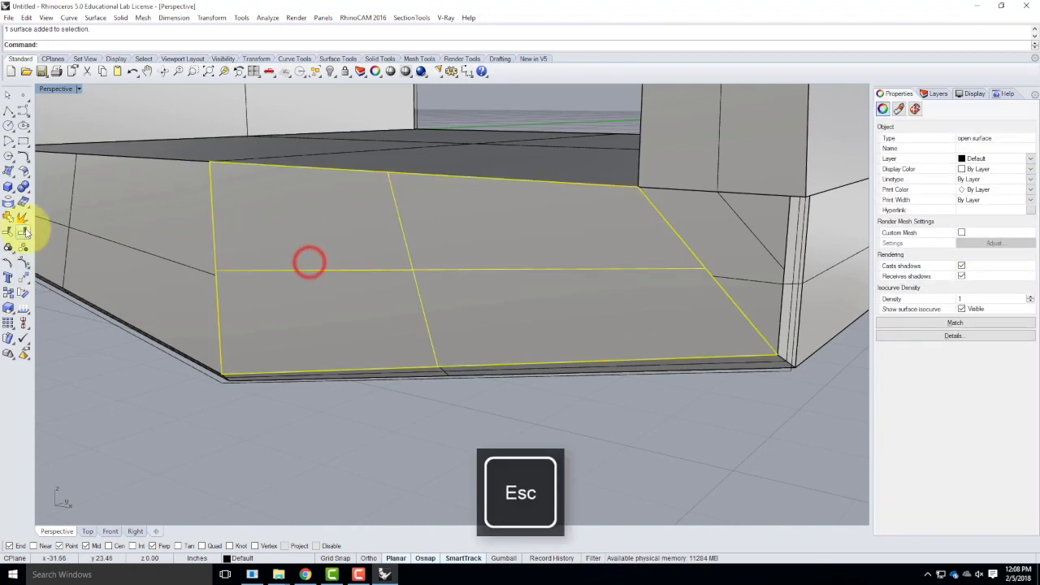
click(23, 261)
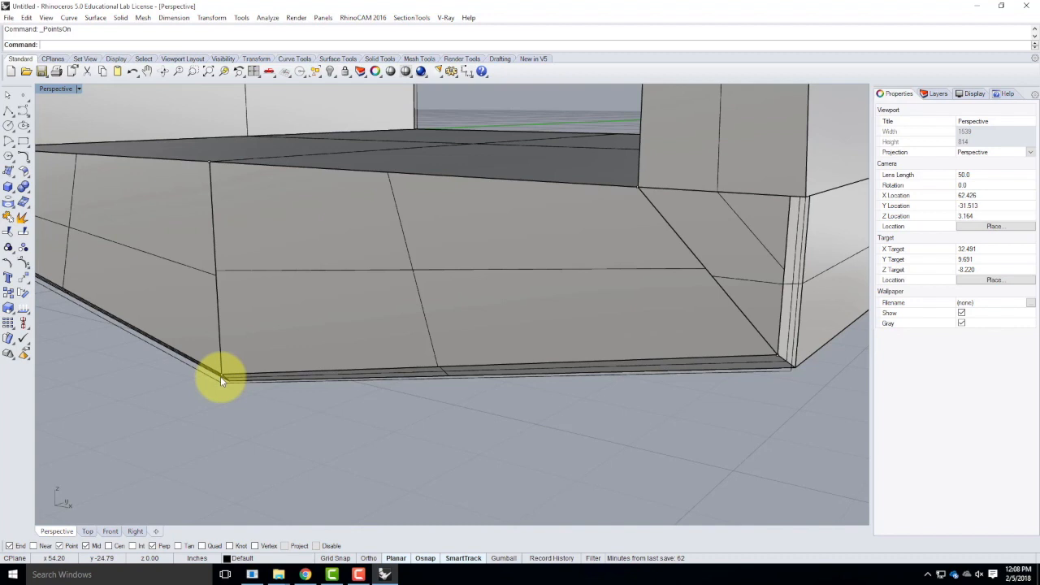
click(502, 359)
click(529, 413)
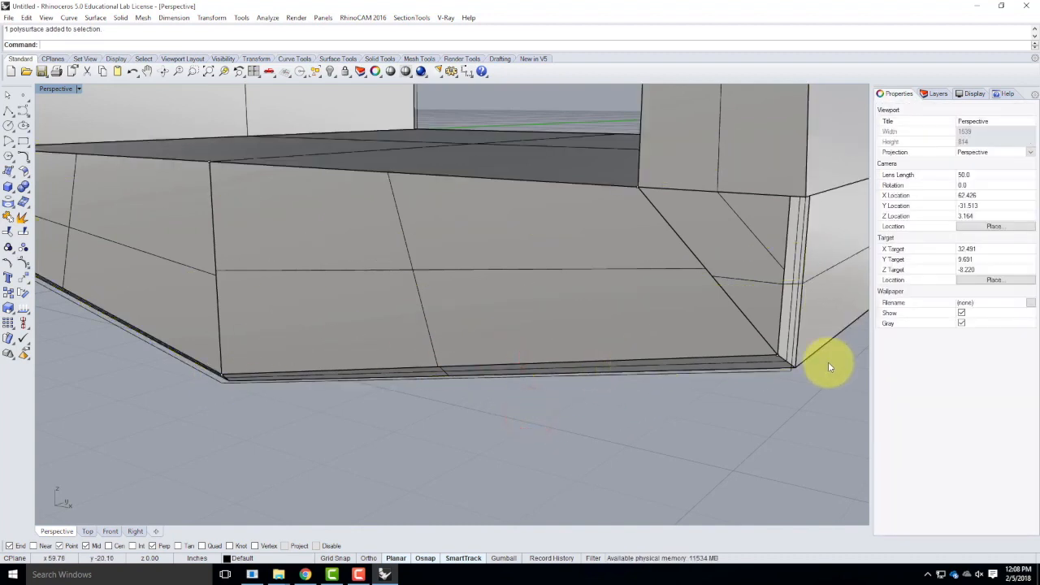
Examine the corner where the vertical and bottom chamfers meet, and the whole U-shaped model from several angles.
scroll(827, 362, up, 5)
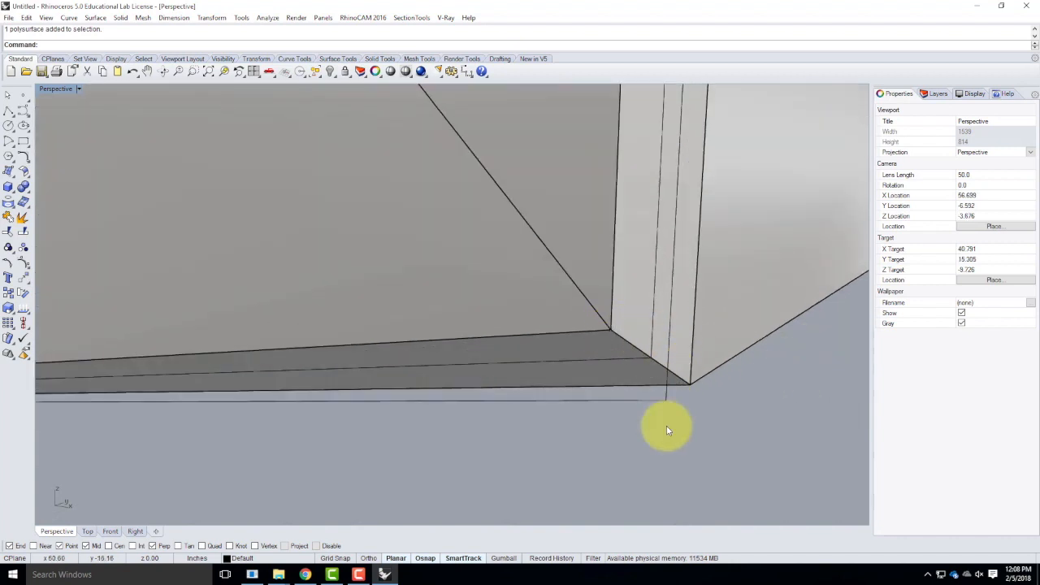
key(Escape)
scroll(727, 423, down, 5)
right_drag(729, 425, 727, 425)
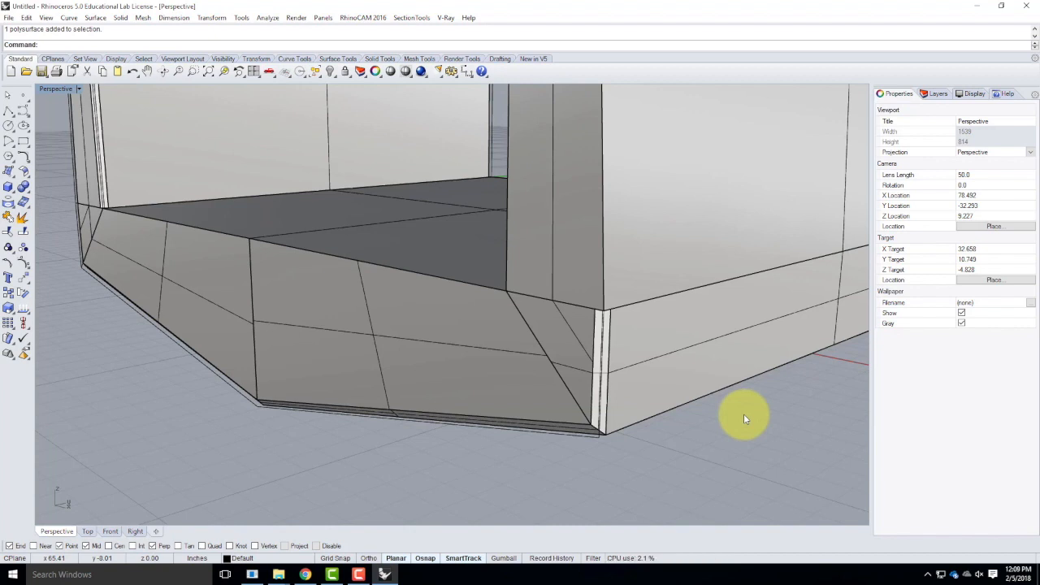
right_drag(661, 413, 535, 376)
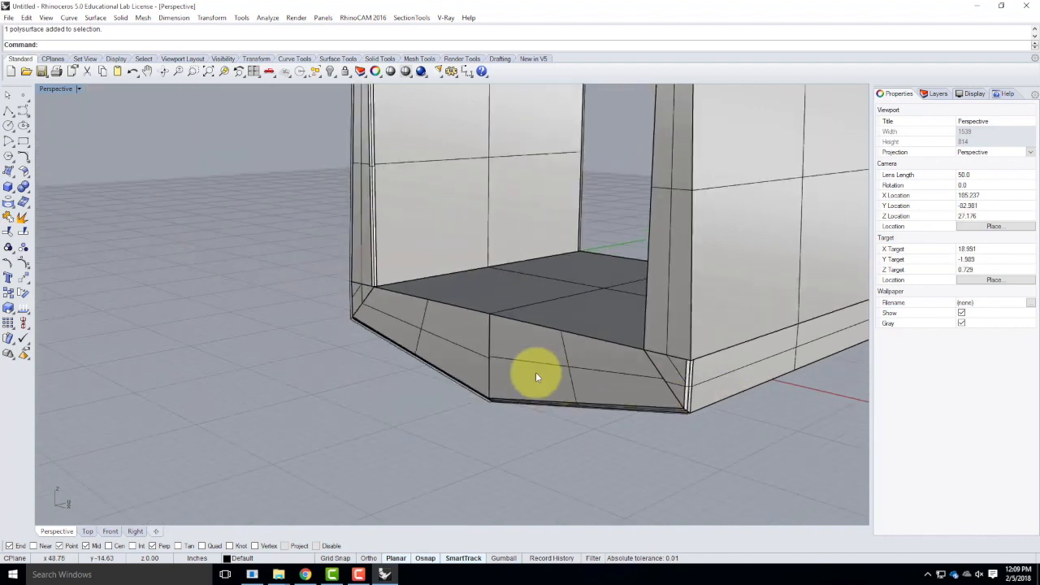
scroll(439, 390, down, 5)
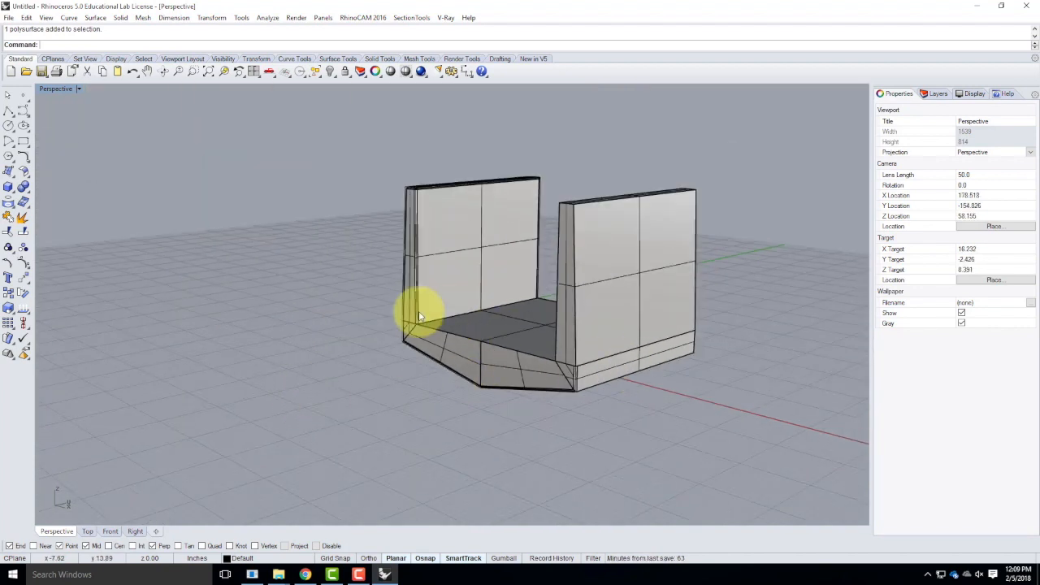
scroll(439, 315, down, 3)
right_drag(450, 308, 513, 339)
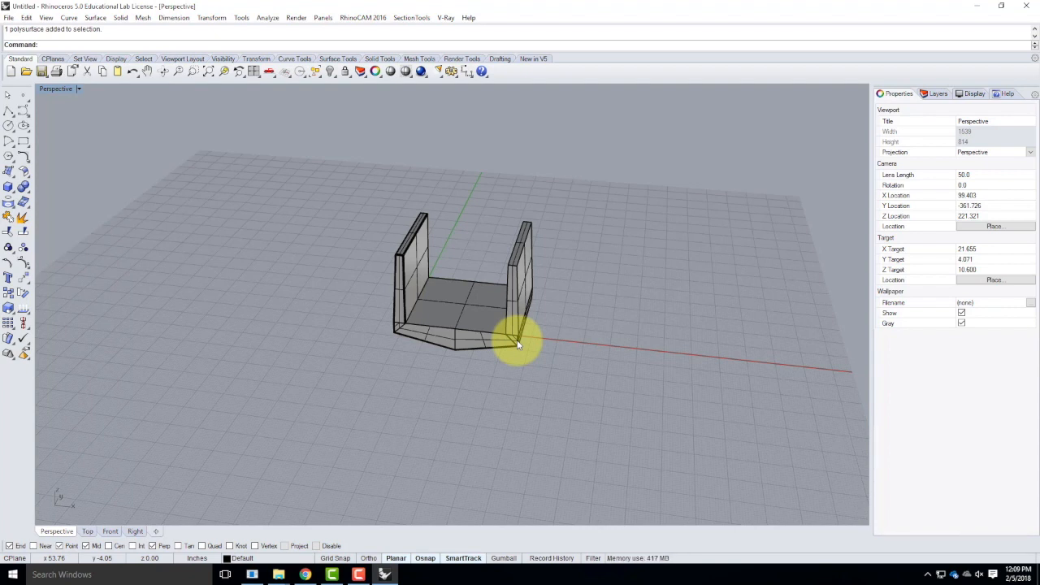
right_drag(360, 280, 442, 286)
scroll(442, 286, up, 5)
right_drag(525, 355, 349, 353)
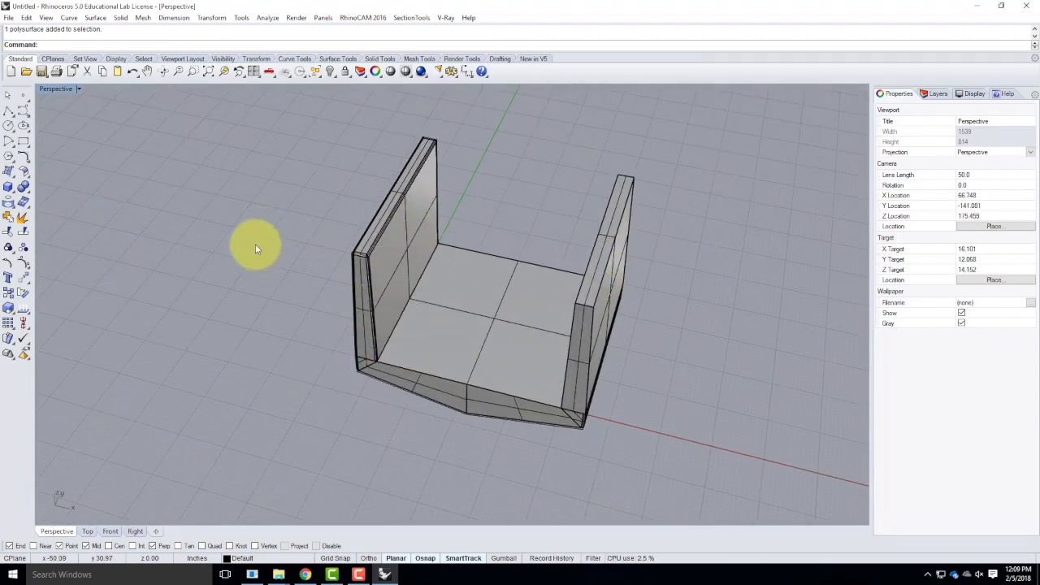
Start a polyline on the ground plane beside the model with Ortho on, drawing a segment along positive Y and a 4-inch segment along negative X.
scroll(525, 226, down, 3)
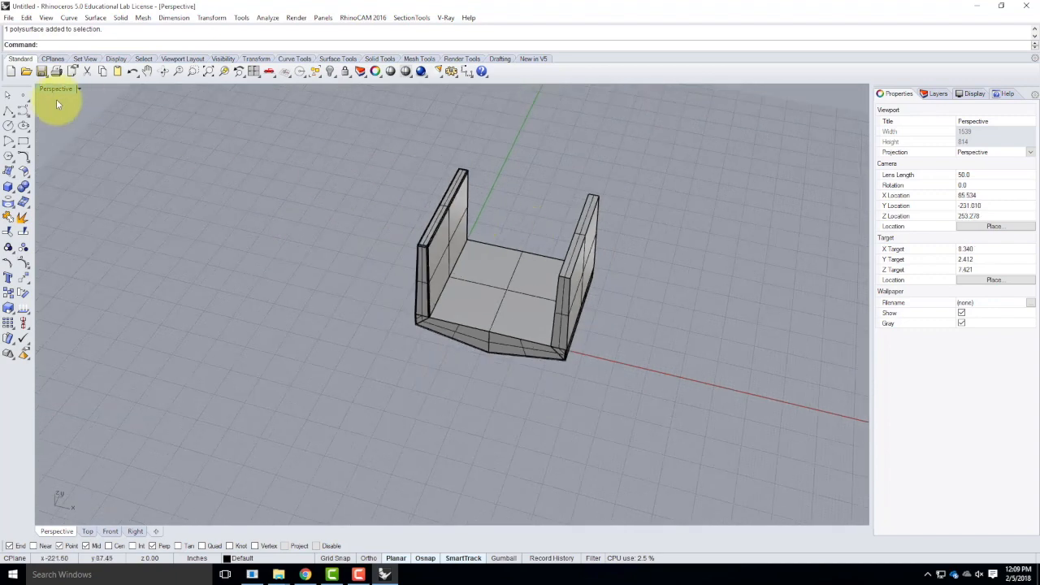
click(8, 110)
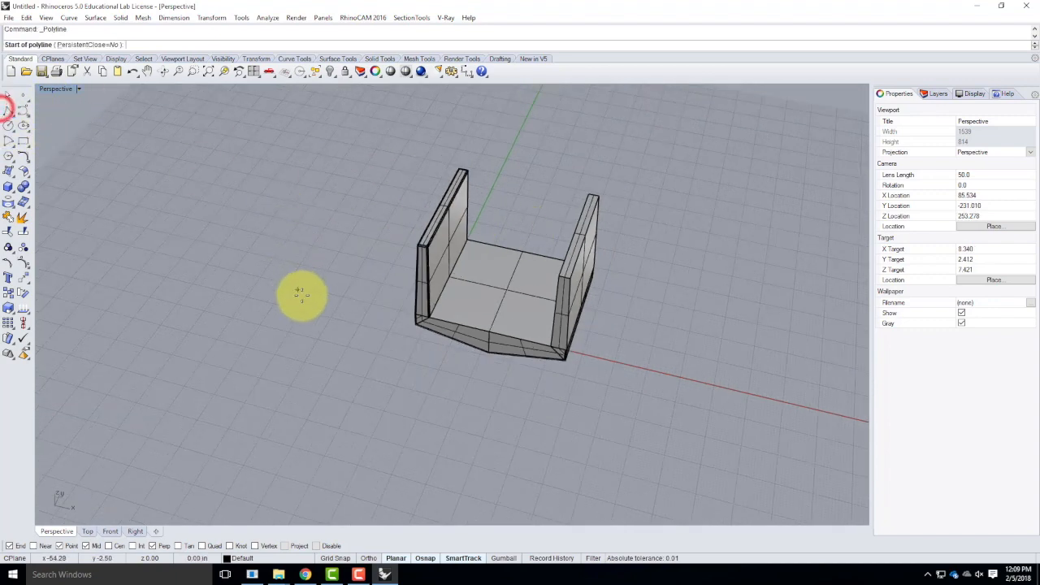
click(262, 286)
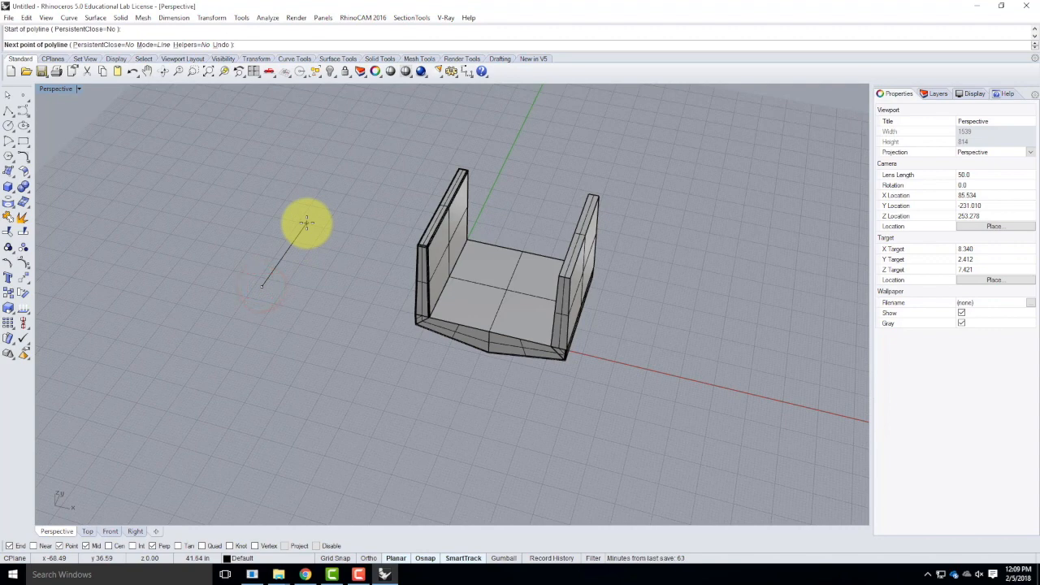
click(370, 558)
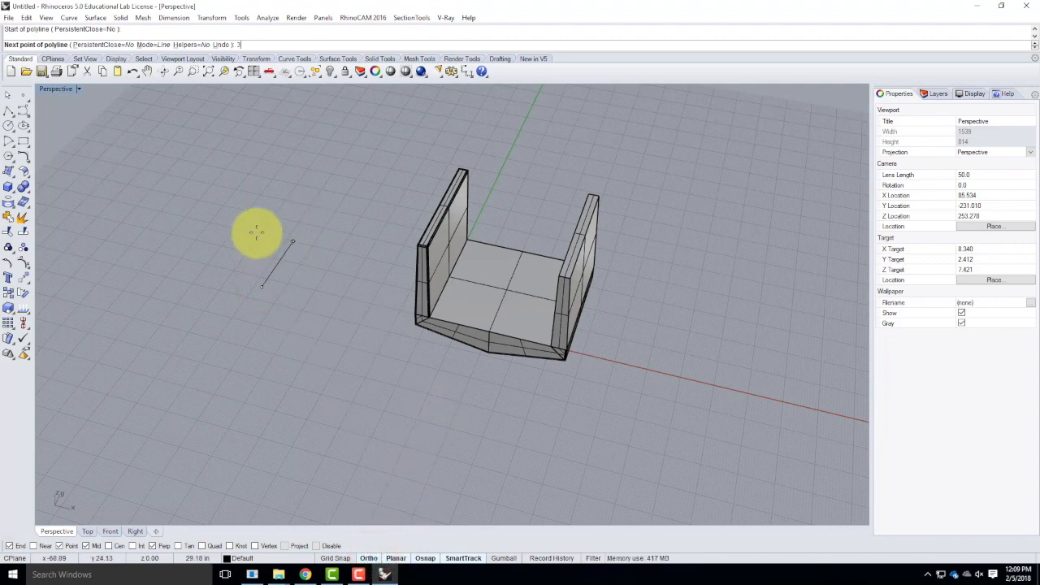
key(Return)
click(329, 170)
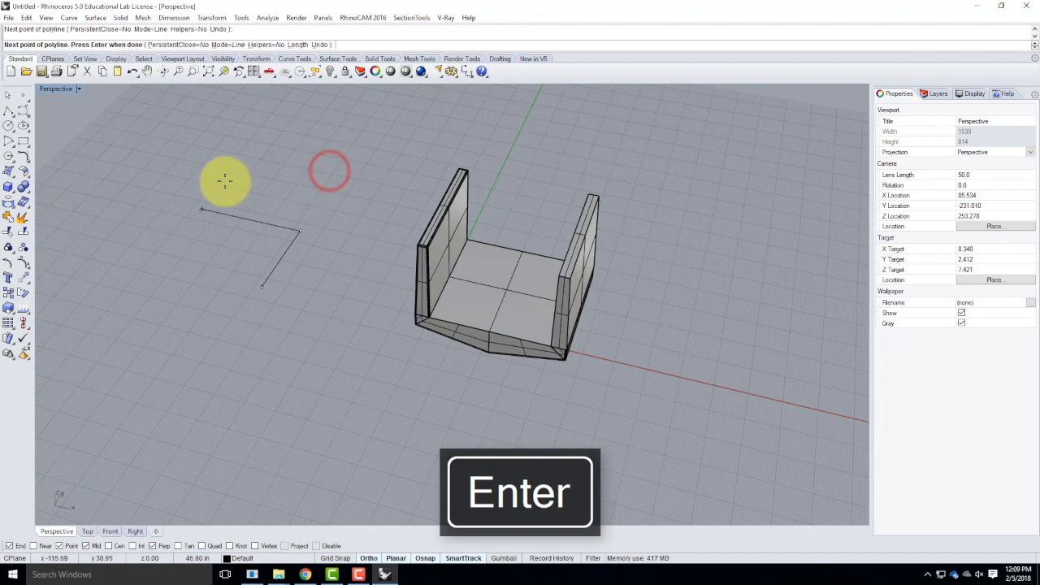
text(4)
key(Return)
click(225, 181)
Continue the polyline to the relative point @-2,-36 and add a short straight segment along negative Y.
text(@-)
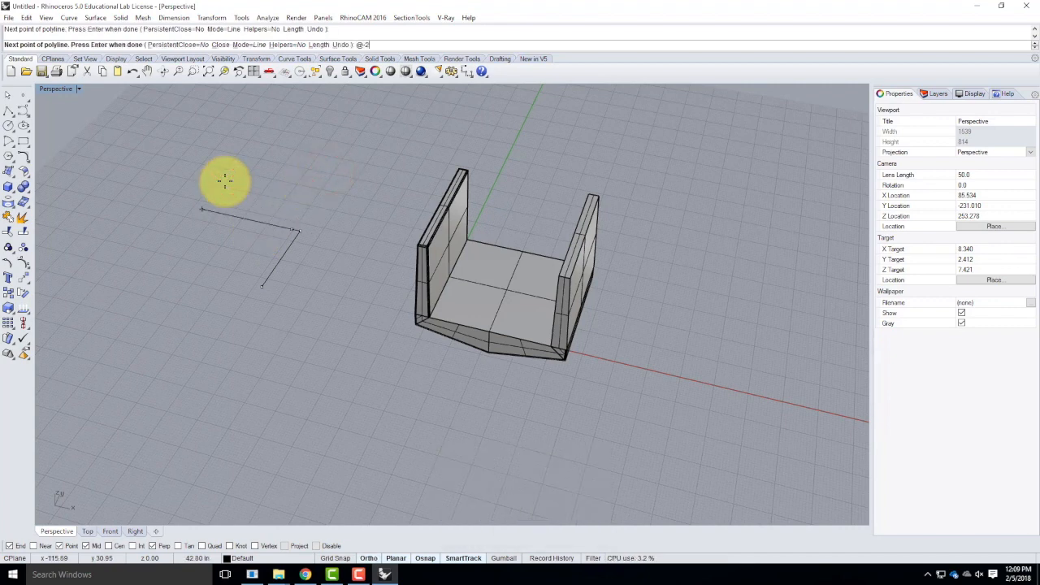
text(2,-36)
key(Return)
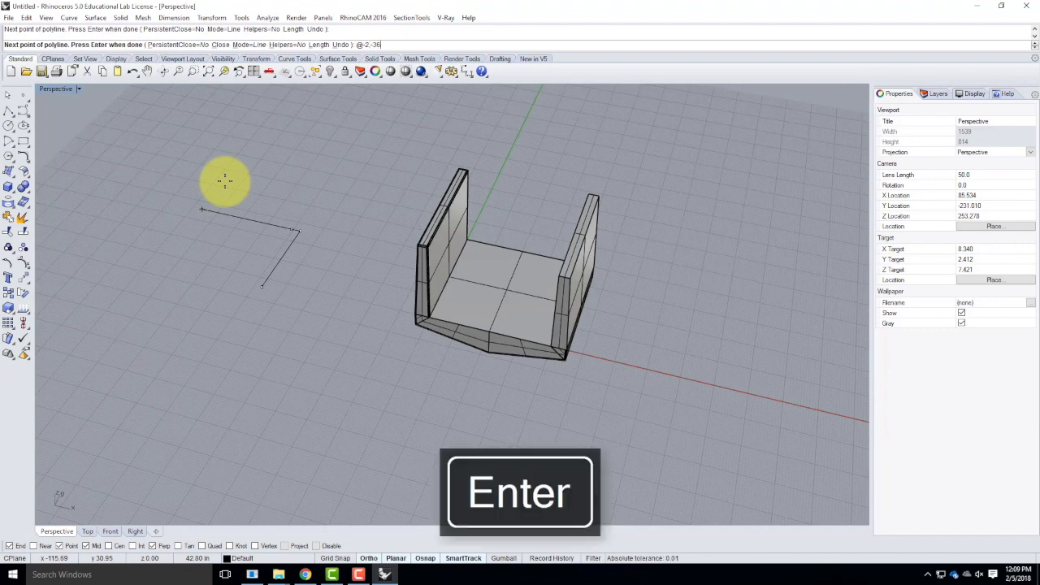
key(Return)
click(113, 442)
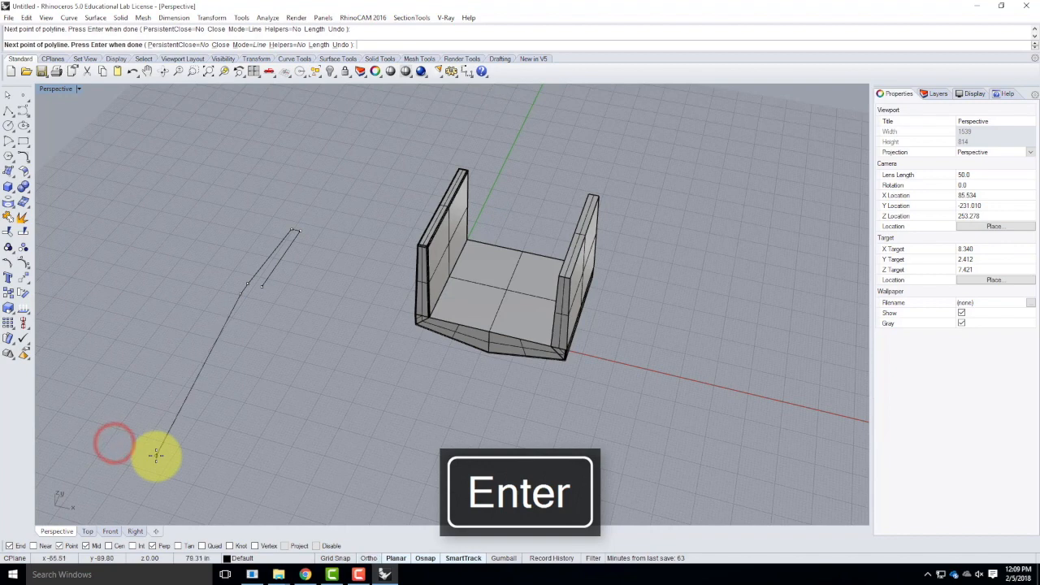
text(@30)
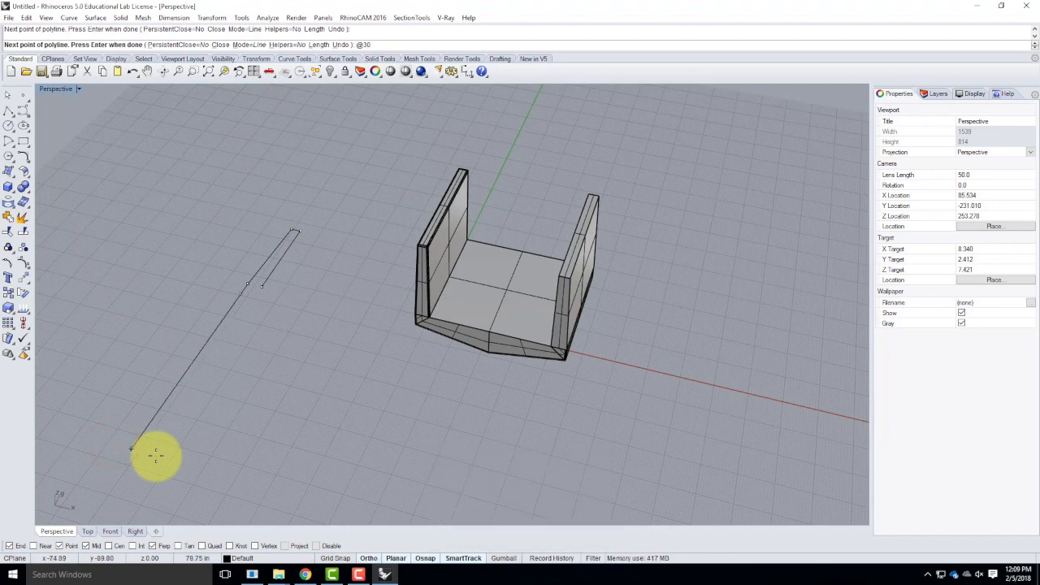
text(,-6)
key(Return)
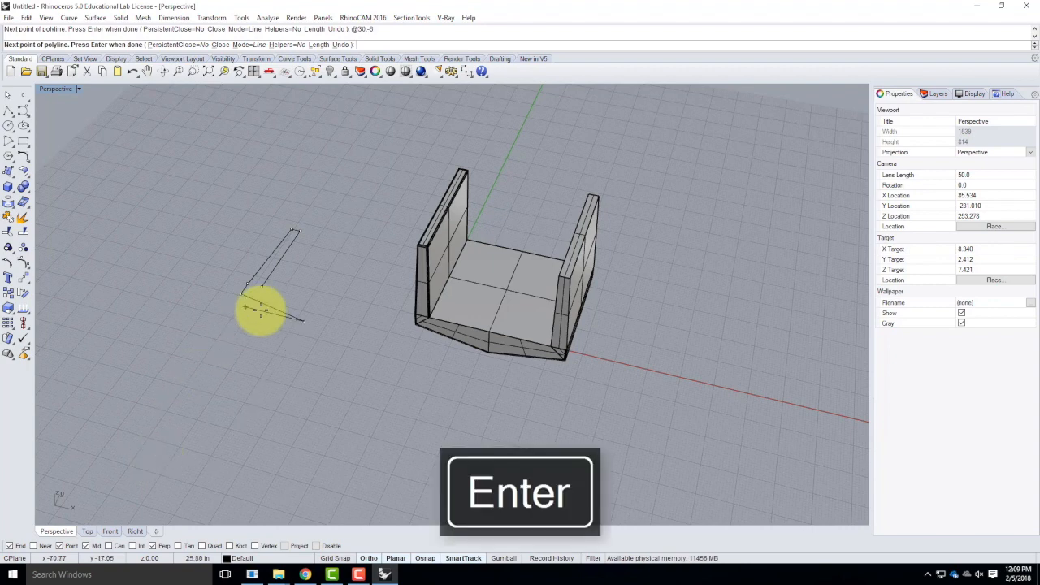
scroll(358, 296, up, 3)
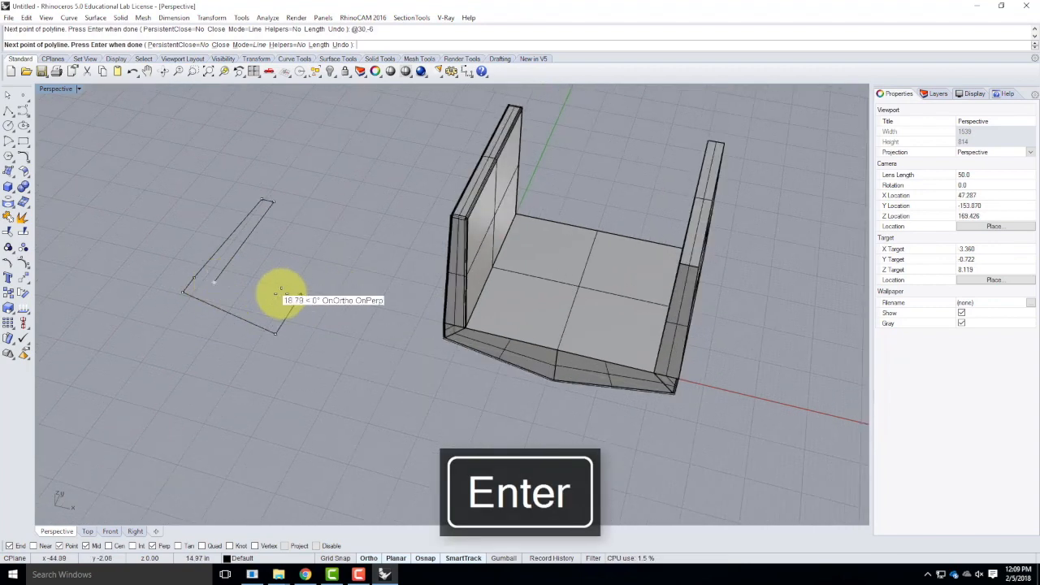
click(293, 305)
click(215, 285)
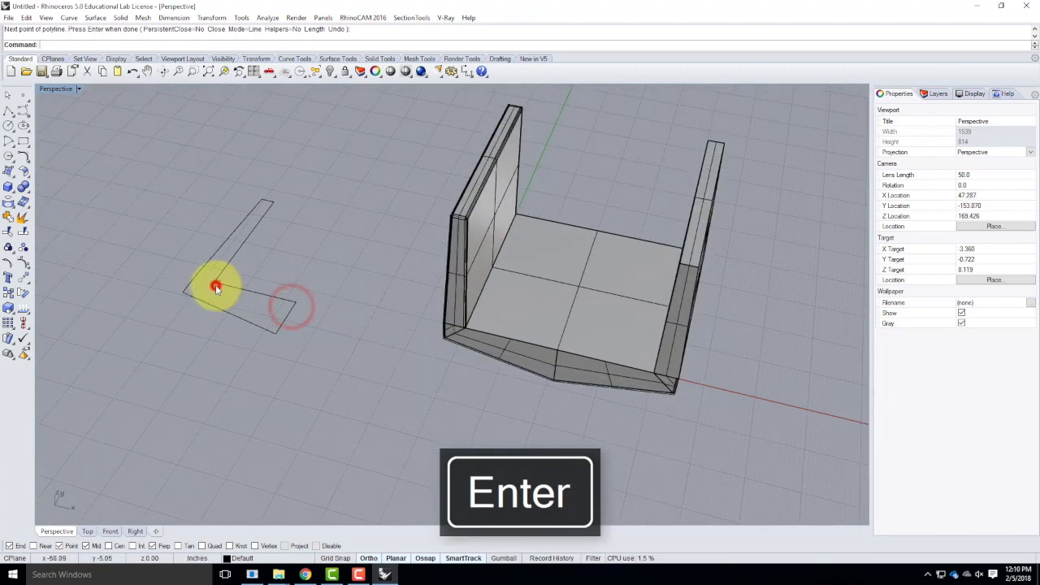
key(Return)
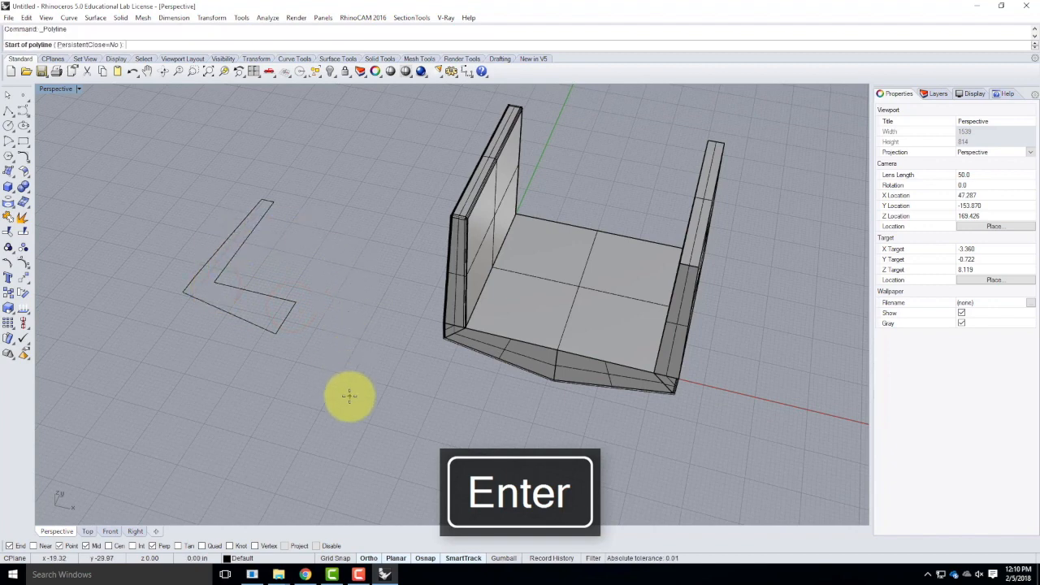
Rotate the L-shaped profile in 3D about the inner edge of its short leg so that it stands upright.
key(Escape)
click(256, 294)
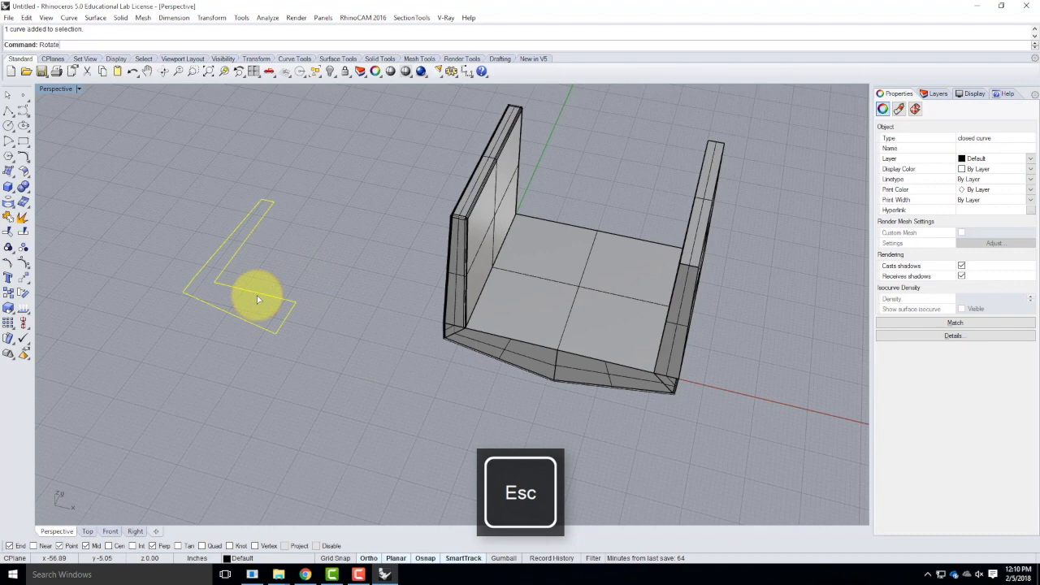
key(Return)
click(213, 280)
click(298, 298)
click(270, 210)
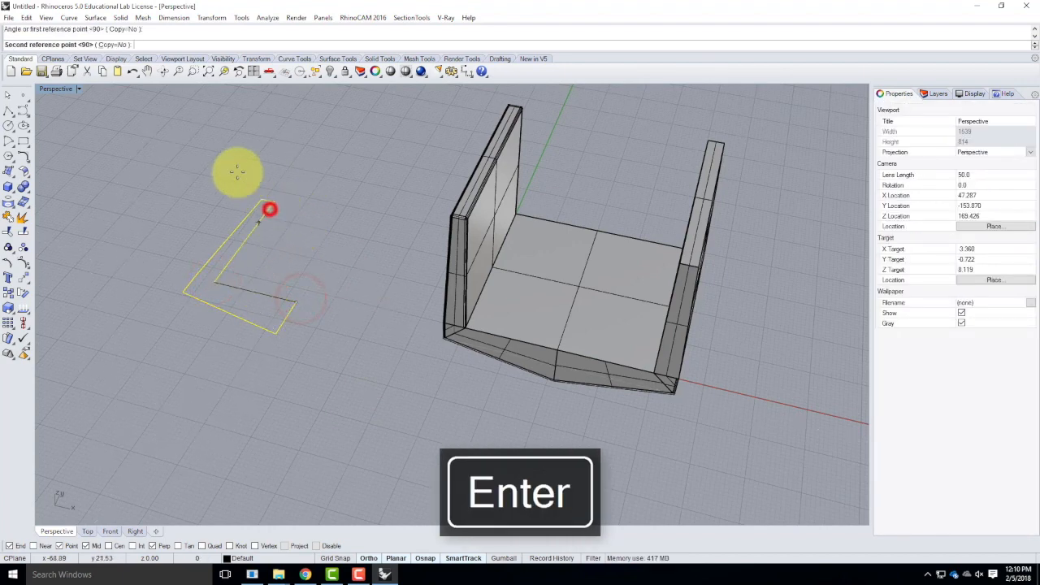
click(197, 150)
key(Escape)
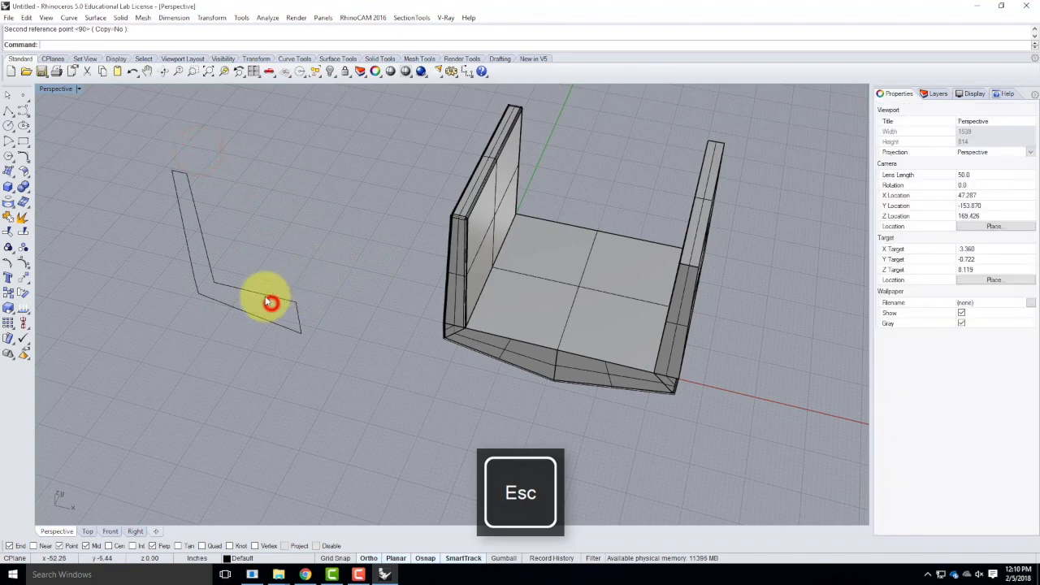
Offset the upright L-shaped profile by 24 inches toward the back of the scene.
click(270, 302)
text(offset)
key(Return)
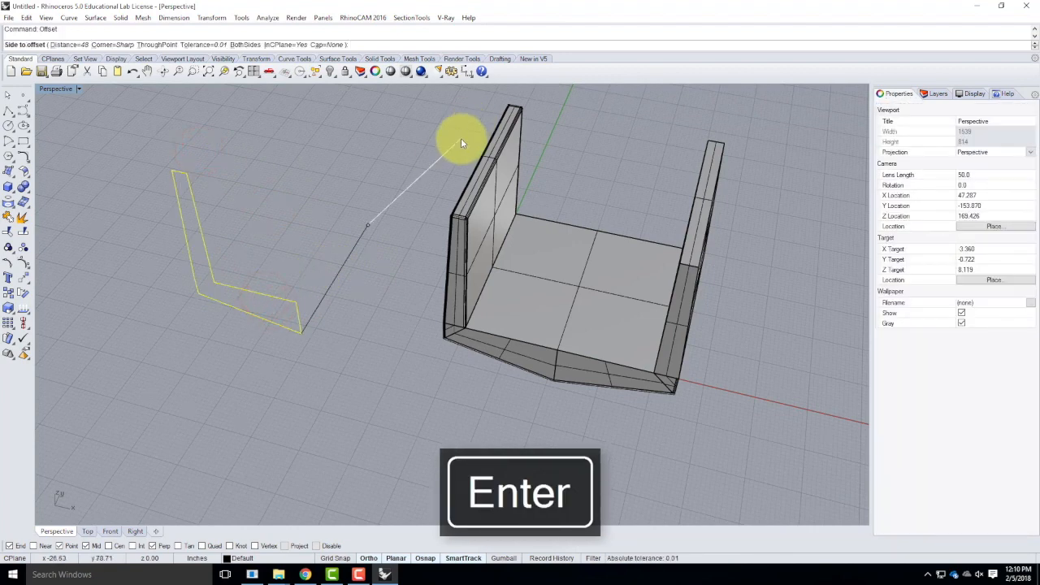
text(d)
key(Return)
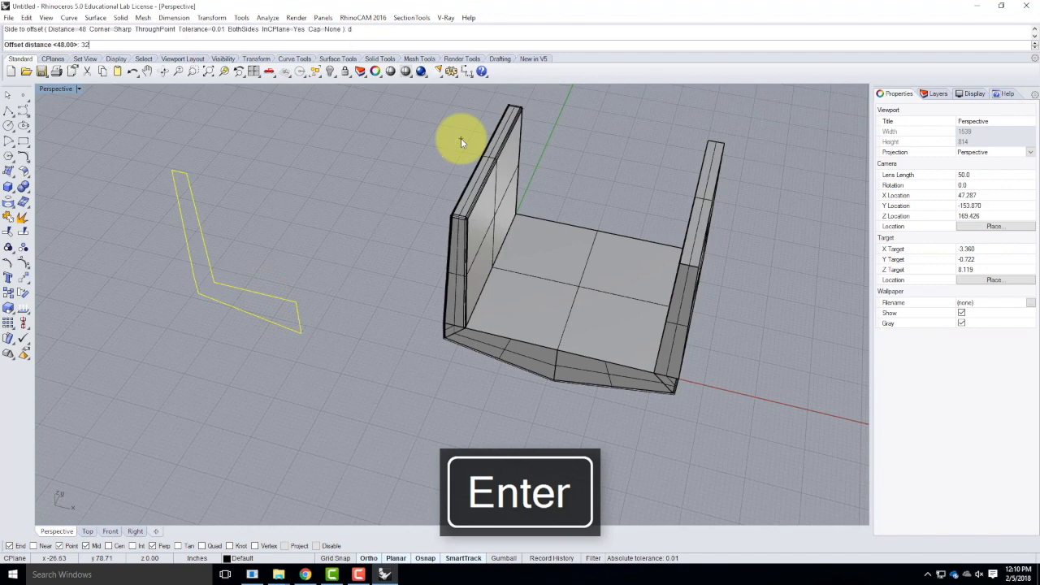
text(32)
key(BackSpace)
key(Return)
click(407, 175)
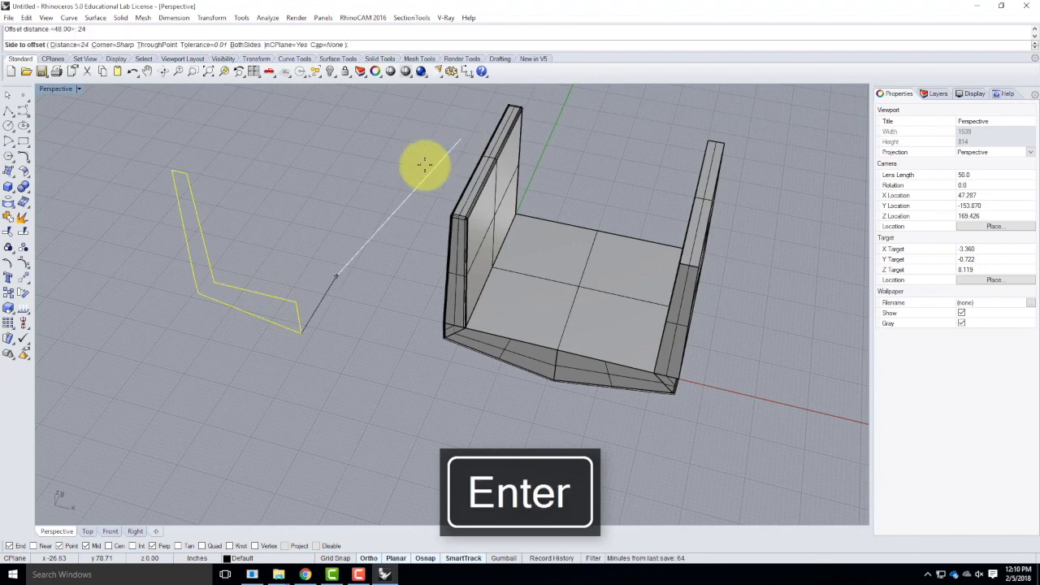
key(Escape)
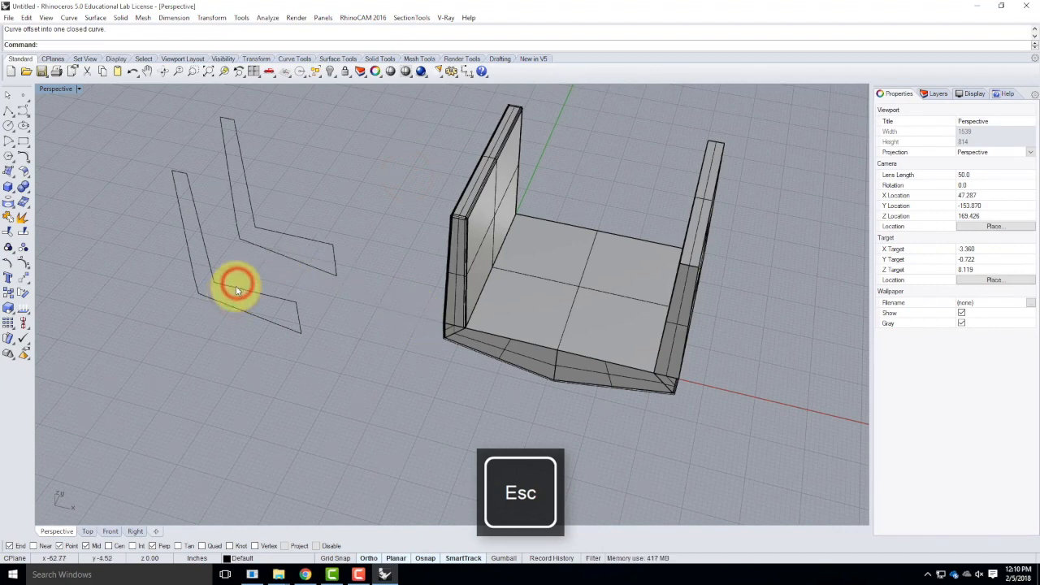
Loft between the two L-shaped profiles with the Normal style and without simplifying the curves.
click(234, 292)
shift+click(303, 236)
text(Lof)
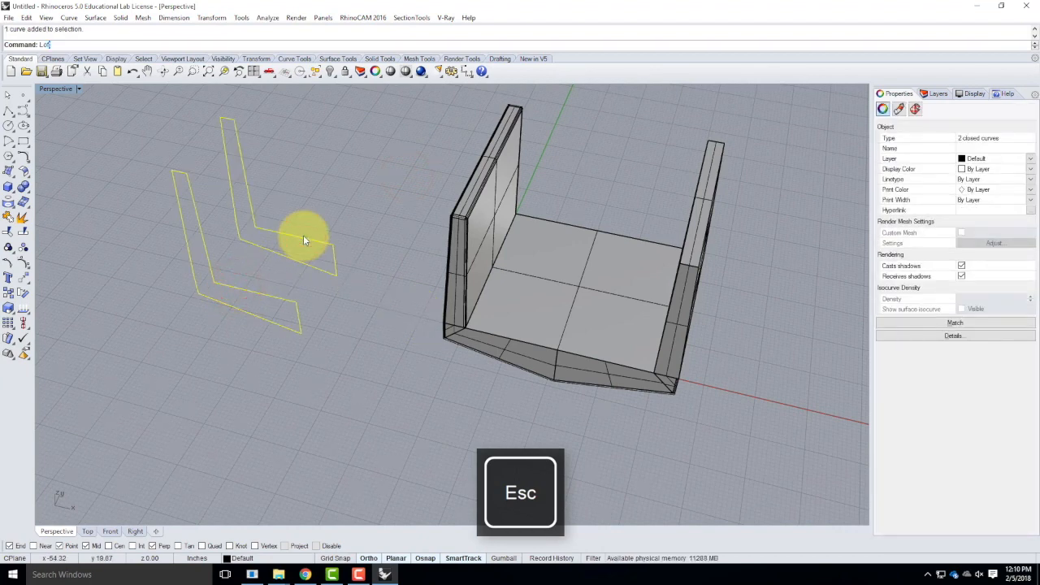
text(t)
key(Return)
key(Return)
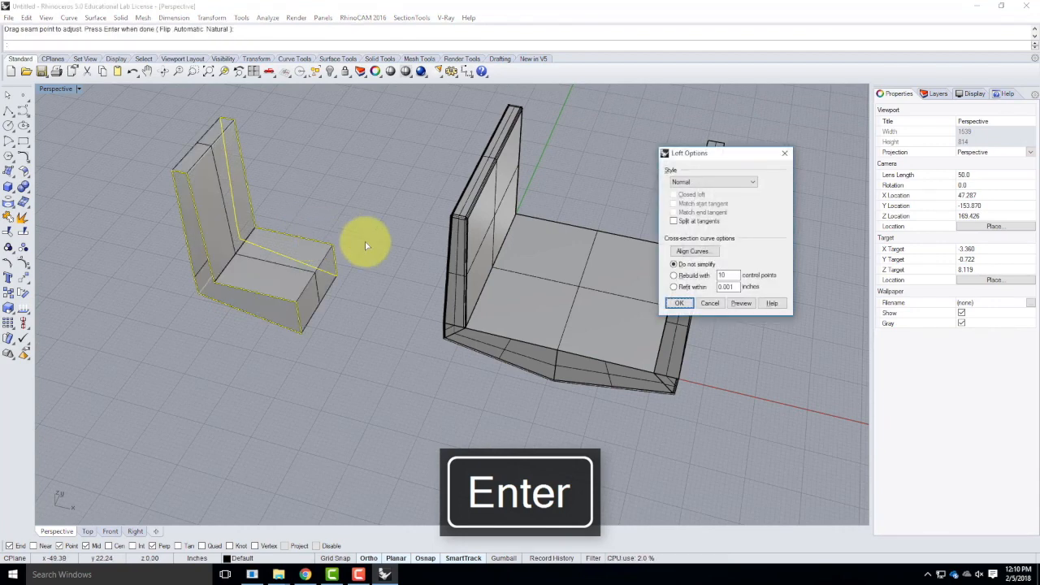
click(685, 302)
click(382, 379)
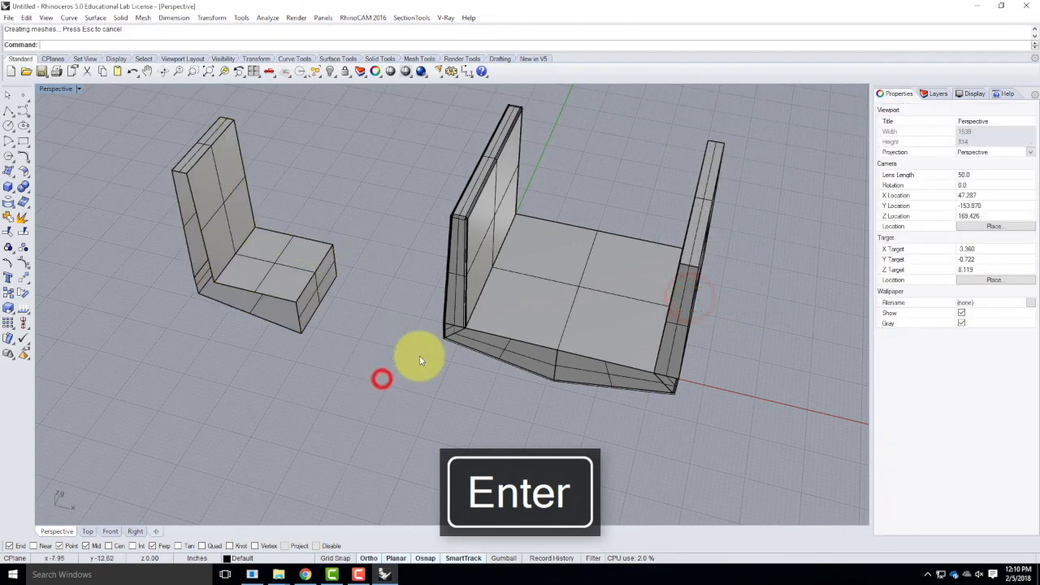
Cap the front end of the lofted part's vertical leg with a surface from four corner points.
click(8, 172)
click(171, 172)
click(187, 177)
click(198, 279)
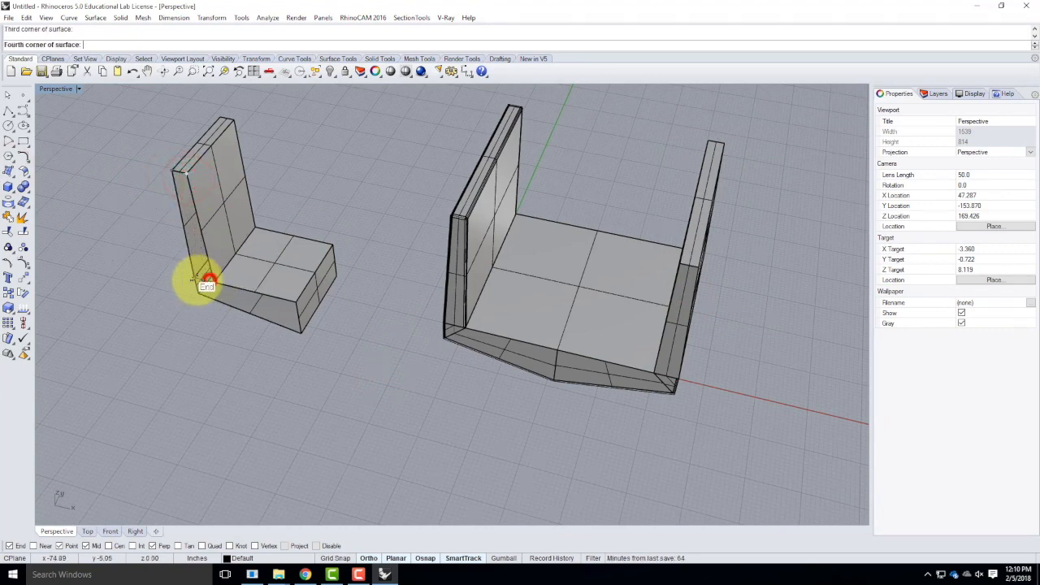
click(194, 278)
Fill the corner between the vertical leg and the base with a three-point triangular surface.
right_click(193, 280)
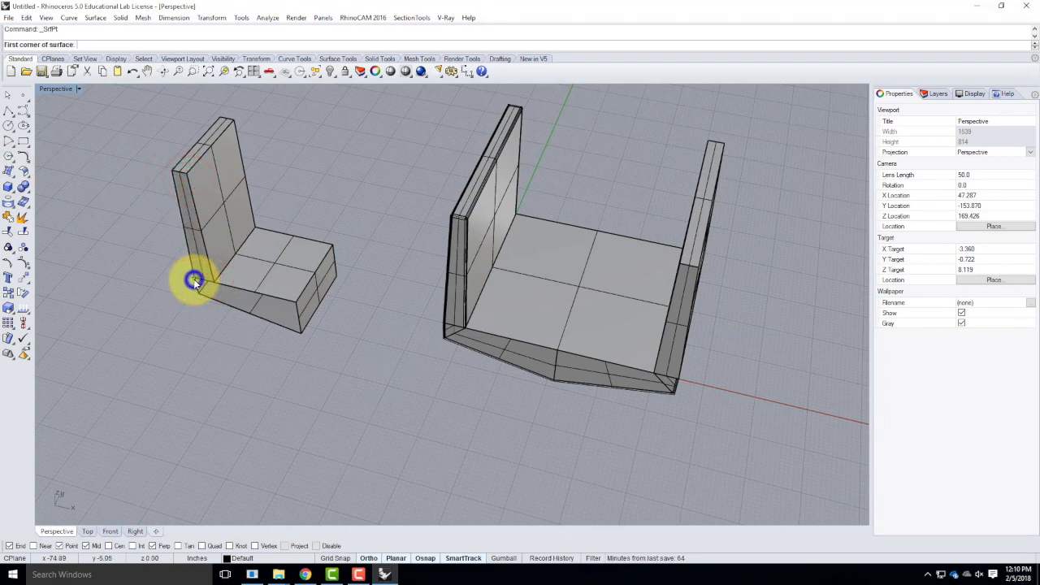
click(194, 280)
click(211, 282)
click(200, 292)
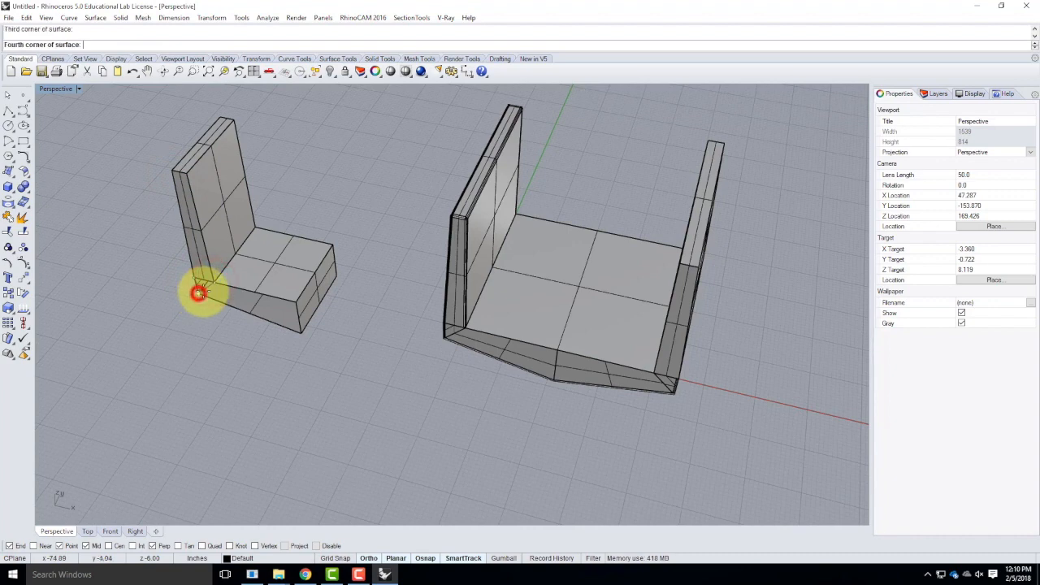
key(Return)
Cap the front end of the base with a surface from four corner points.
right_click(209, 286)
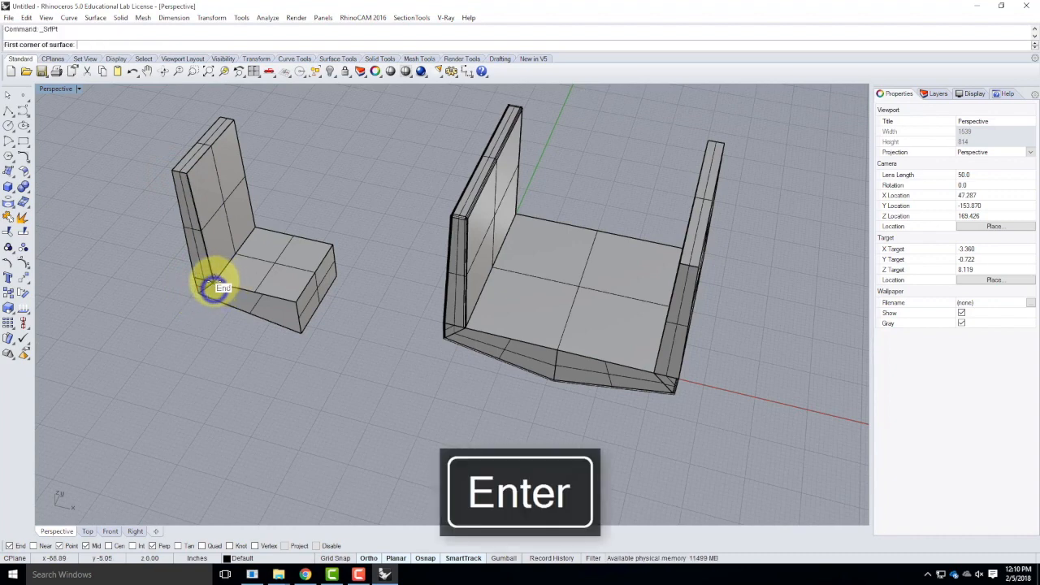
click(213, 281)
click(298, 302)
click(301, 333)
click(201, 290)
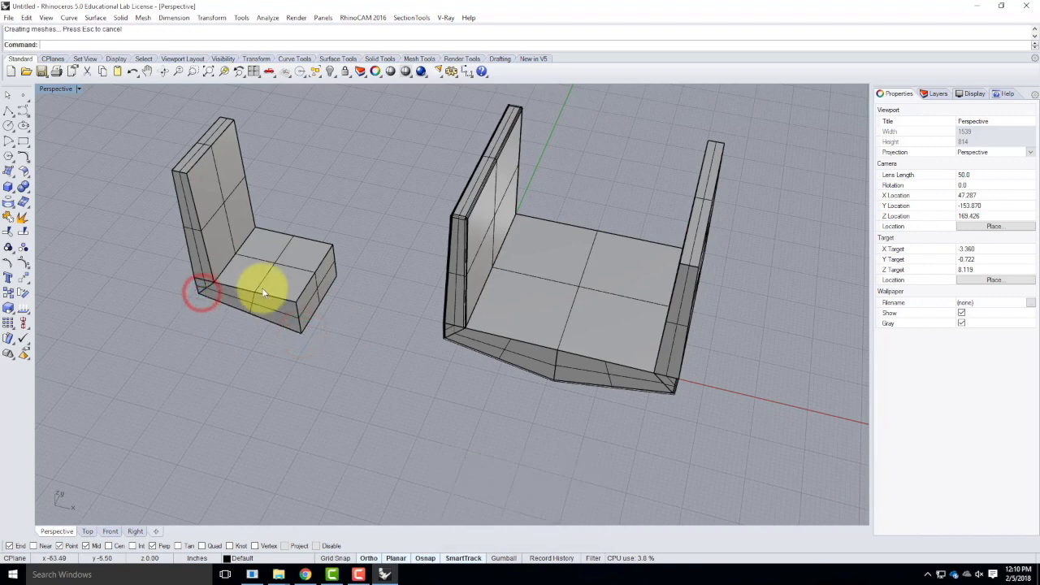
Chamfer the vertical leg's inner face against its front cap with distances 0.50,0.50.
right_drag(186, 300, 153, 233)
scroll(128, 187, up, 4)
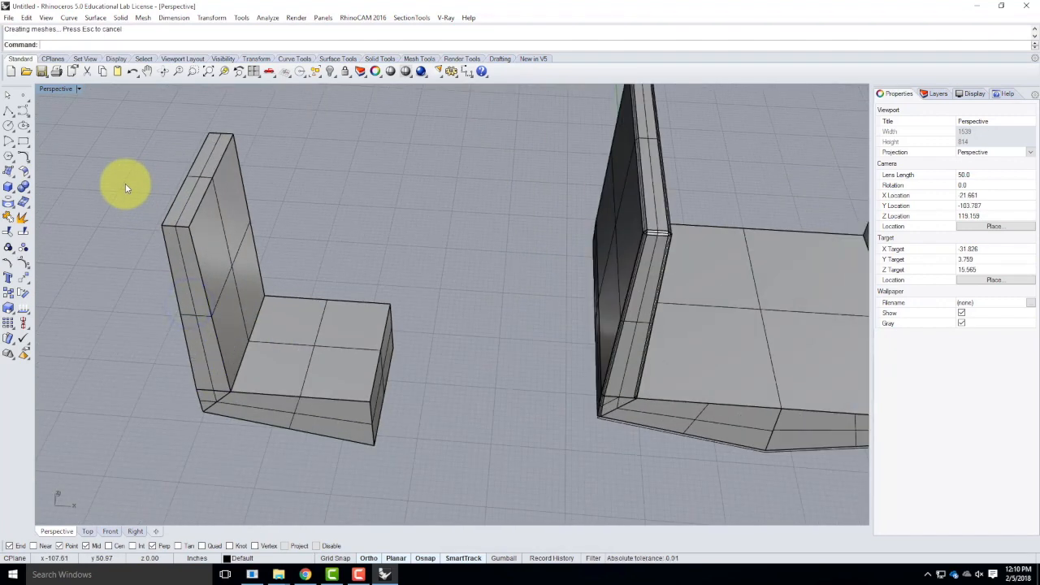
key(Return)
click(199, 274)
click(248, 302)
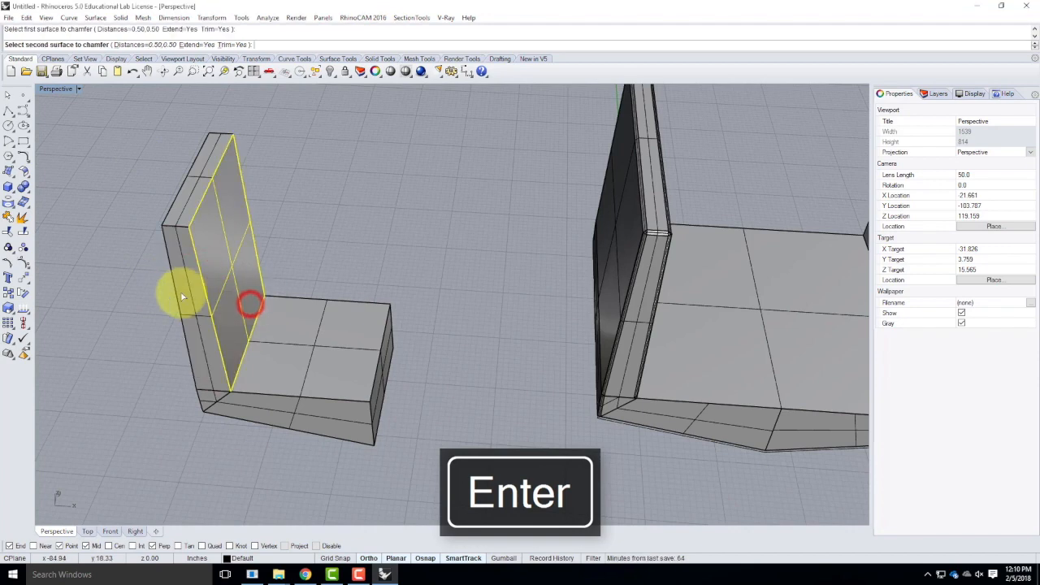
click(180, 293)
Chamfer the vertical leg's front cap against its top face and its outer face with distances 0.50,0.50.
key(Return)
click(186, 214)
right_drag(156, 250, 223, 248)
right_click(222, 357)
click(223, 358)
click(198, 350)
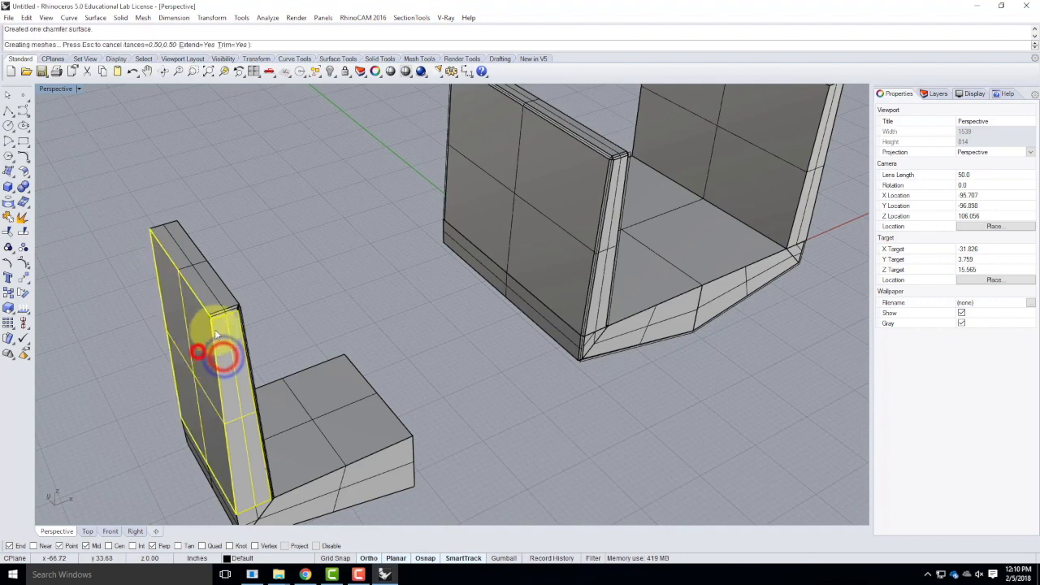
Chamfer the triangular corner surface against the lower outer side face with distances 0.50,0.50.
scroll(271, 271, down, 4)
scroll(251, 426, up, 6)
right_click(263, 440)
click(257, 429)
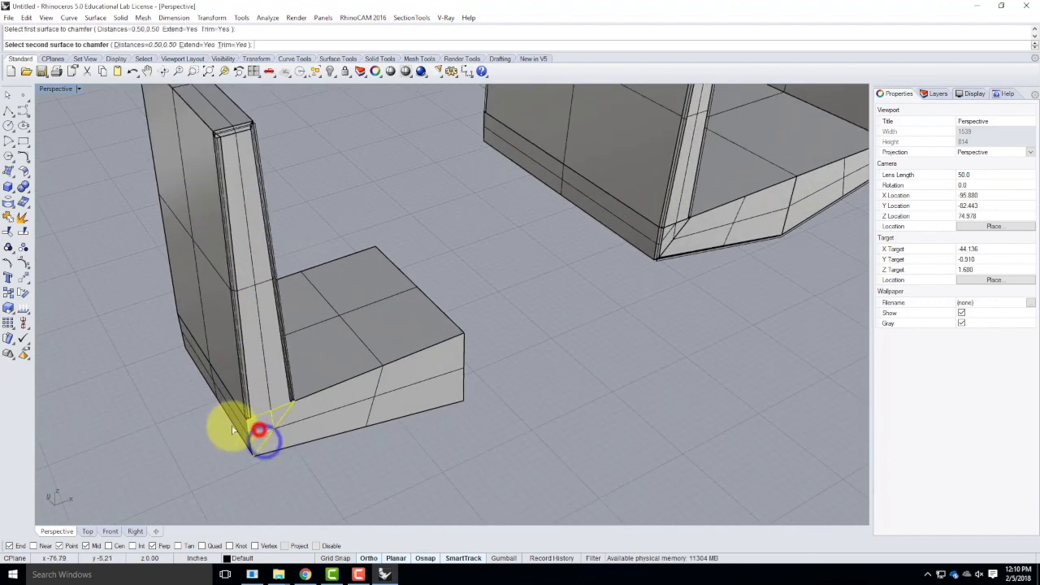
click(234, 420)
Chamfer the base's front cap against the underside of the base.
right_drag(328, 429, 318, 376)
right_click(316, 376)
right_drag(336, 431, 333, 329)
click(333, 329)
click(294, 366)
right_drag(402, 284, 307, 195)
key(Escape)
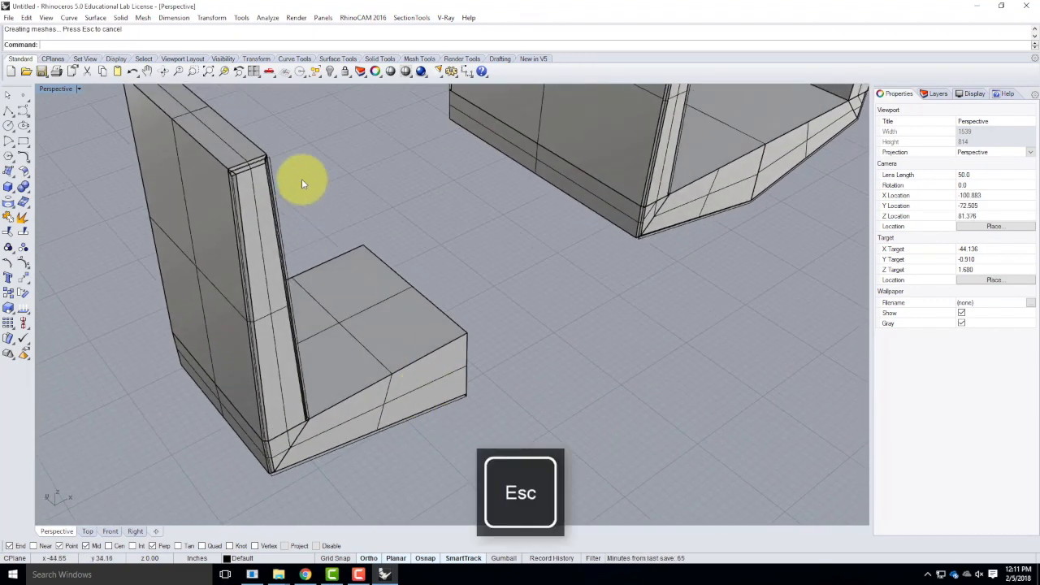
Chamfer the surfaces meeting at the outer and inner top corners of the vertical leg's front end.
scroll(196, 154, up, 4)
scroll(255, 262, down, 6)
right_click(225, 234)
click(224, 232)
click(246, 204)
right_drag(328, 211, 228, 198)
right_click(238, 160)
click(235, 156)
click(207, 123)
right_drag(208, 124, 179, 168)
key(Escape)
scroll(174, 151, up, 6)
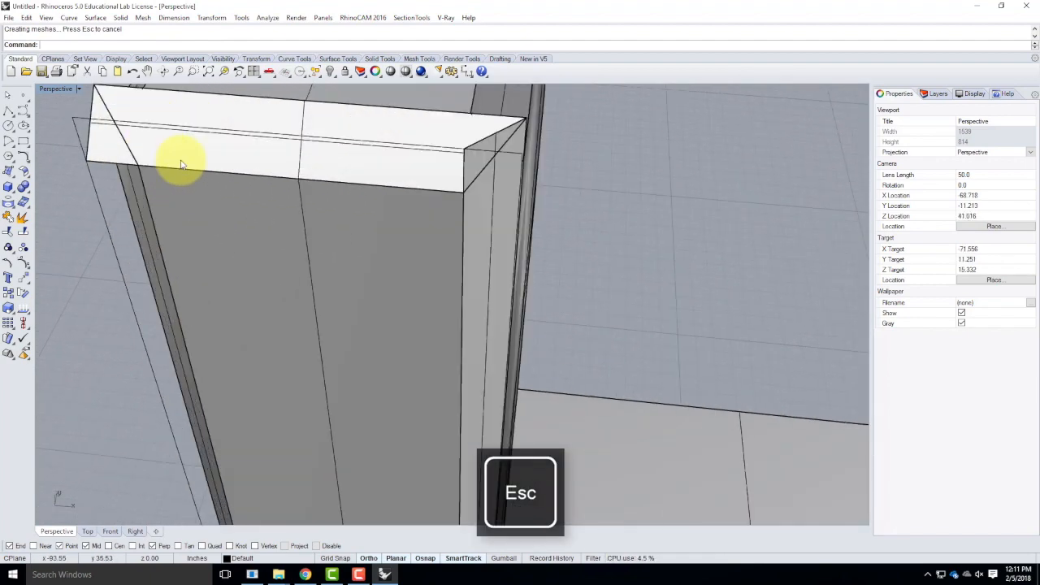
Mirror a copy of the whole L-shaped part across the free end of its base to form a U shape.
scroll(243, 166, down, 8)
right_drag(348, 346, 385, 266)
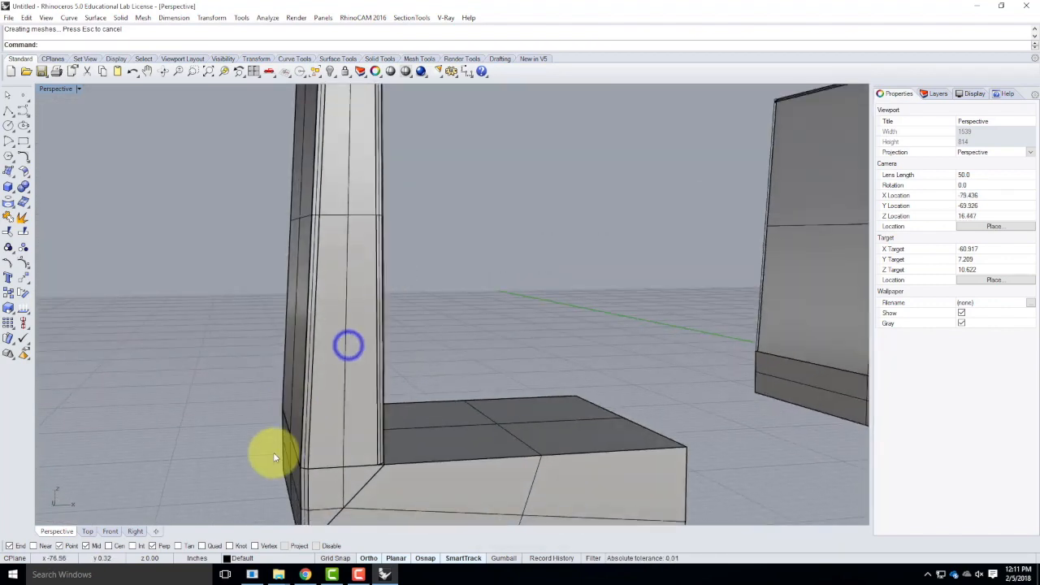
scroll(274, 422, down, 10)
right_drag(432, 311, 379, 383)
drag(254, 157, 446, 399)
text(Mirro)
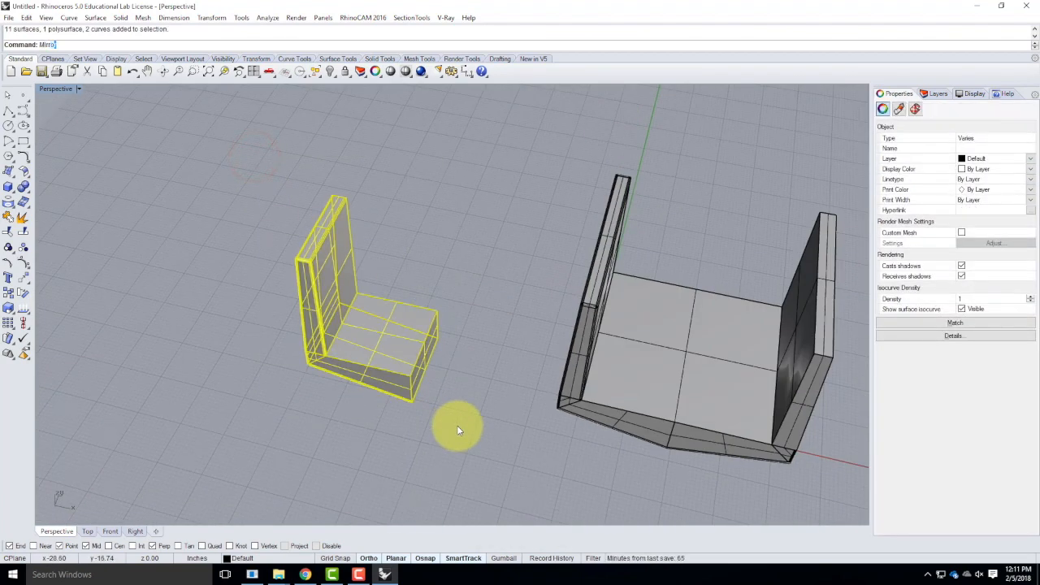
key(Return)
click(439, 311)
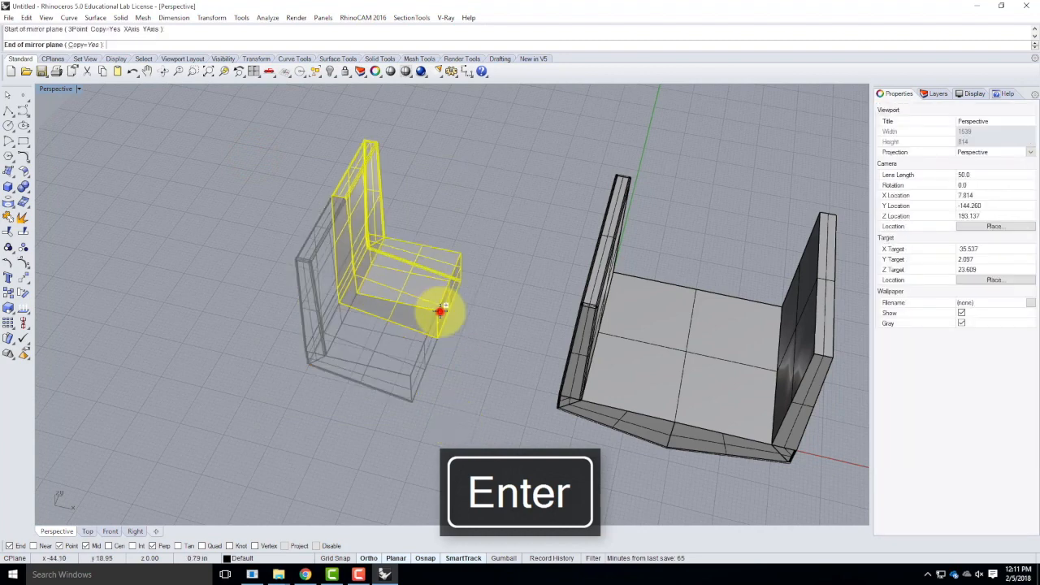
click(394, 415)
click(397, 416)
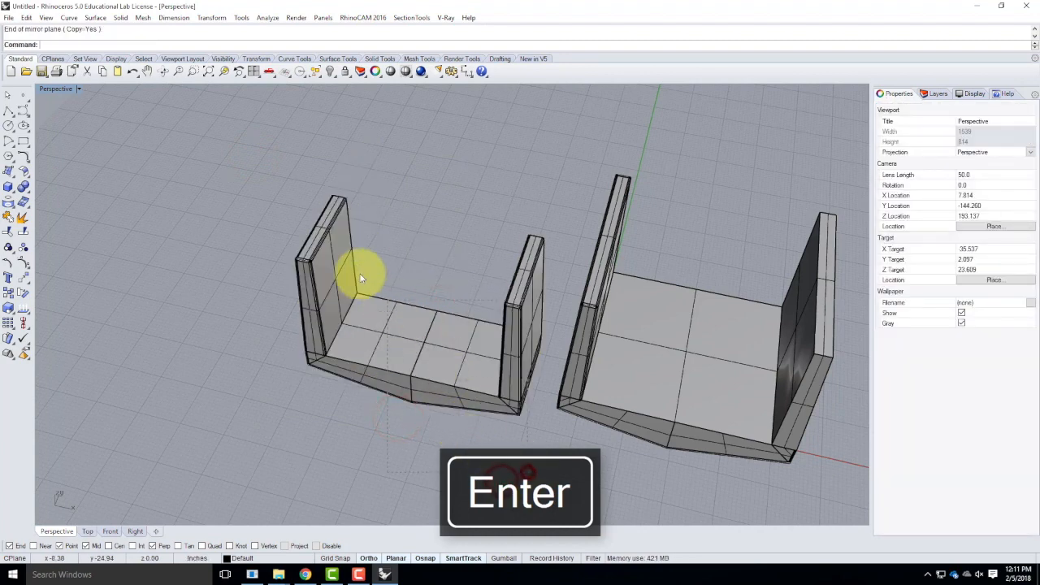
Mirror a copy of the entire new U-shaped part across its back edge to double its depth.
drag(361, 278, 265, 206)
text(Mirror)
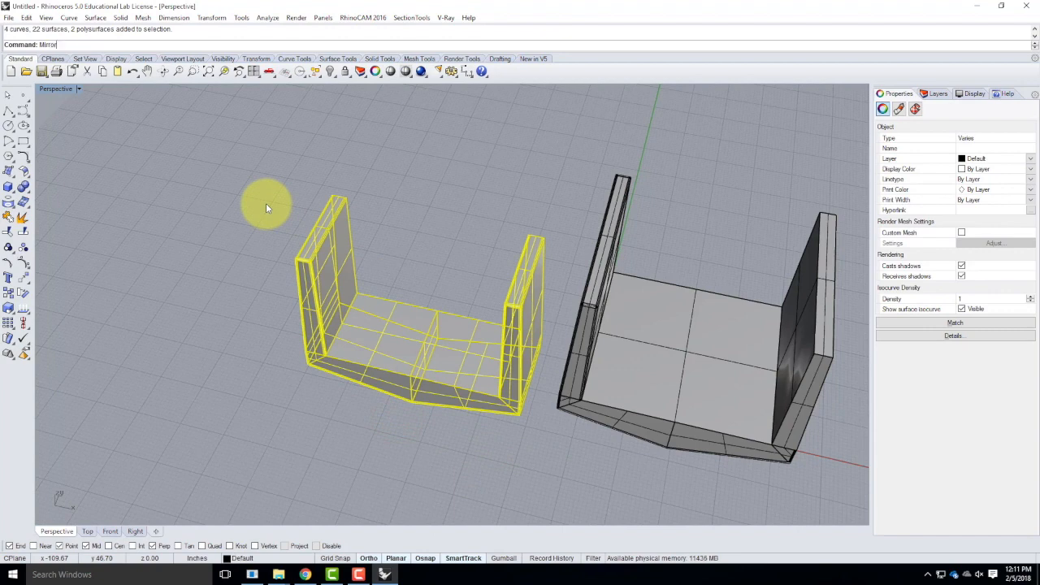
key(Return)
click(363, 301)
click(493, 315)
scroll(333, 391, down, 3)
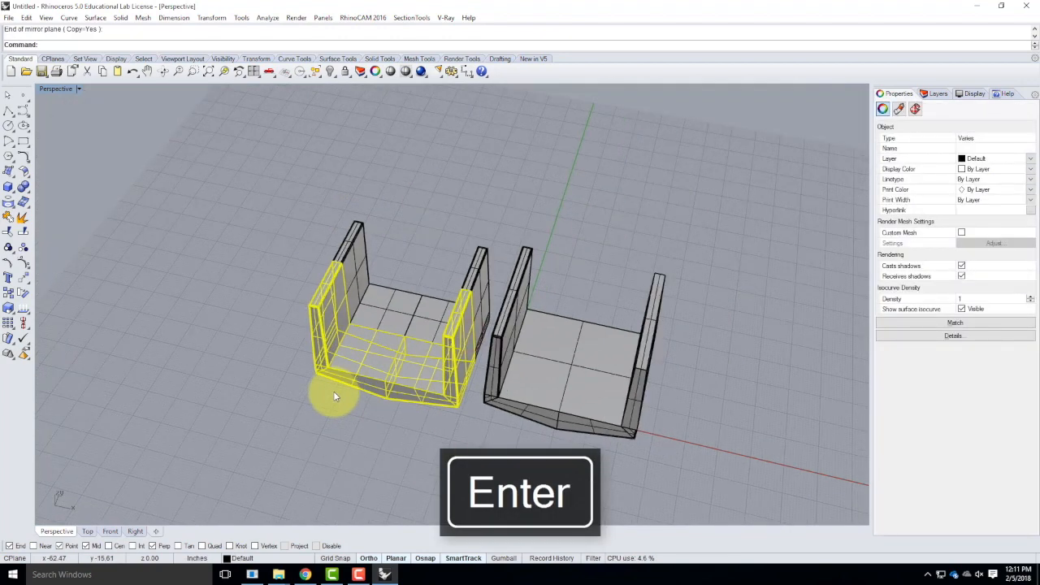
click(252, 286)
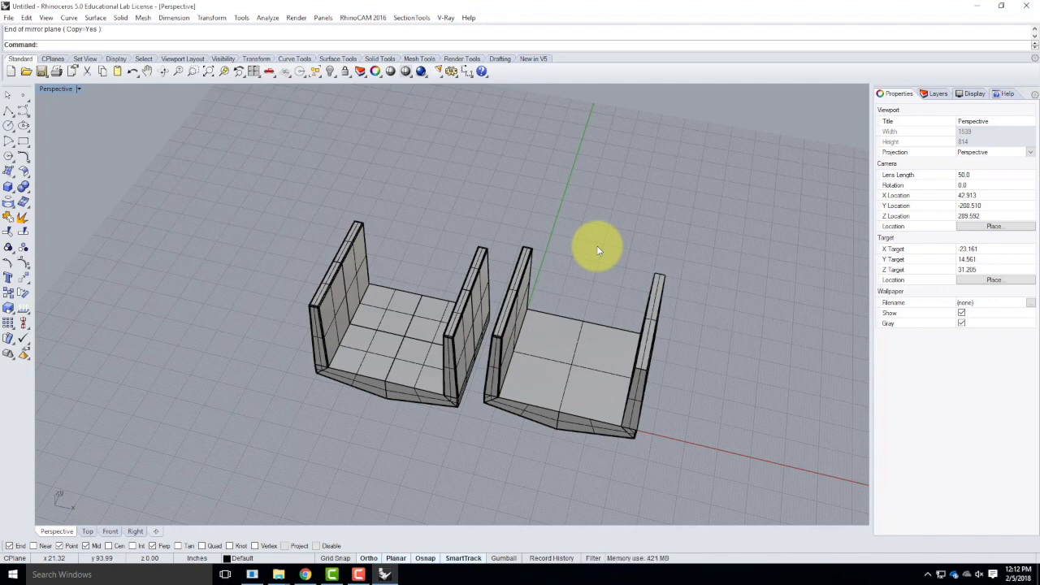
Delete the entire second model standing beside the original U-shaped model.
scroll(551, 247, down, 6)
right_drag(472, 311, 522, 311)
scroll(494, 306, up, 5)
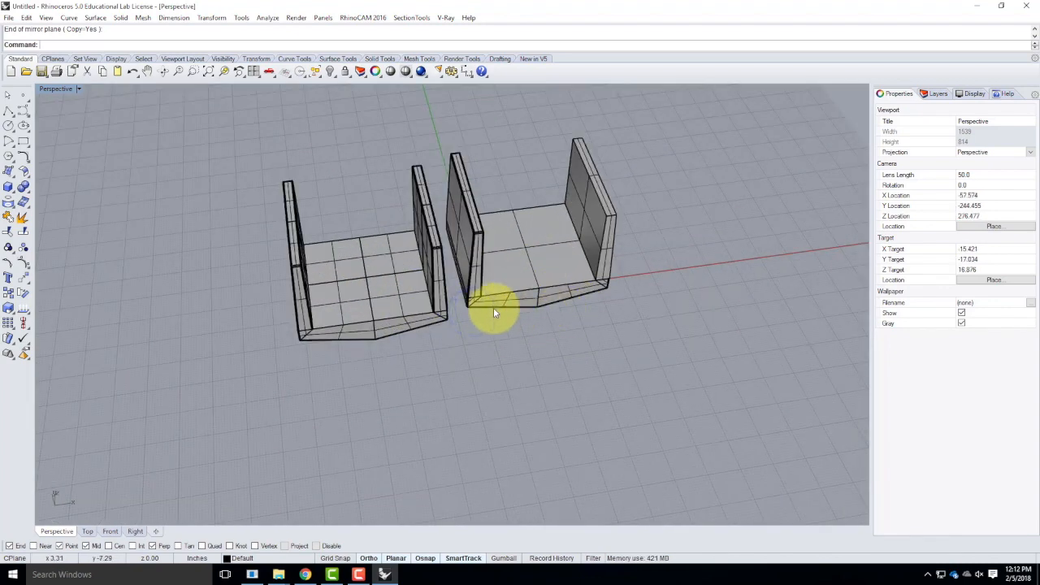
mouse_move(627, 343)
right_down()
mouse_move(593, 331)
mouse_move(488, 235)
right_up()
drag(243, 137, 468, 385)
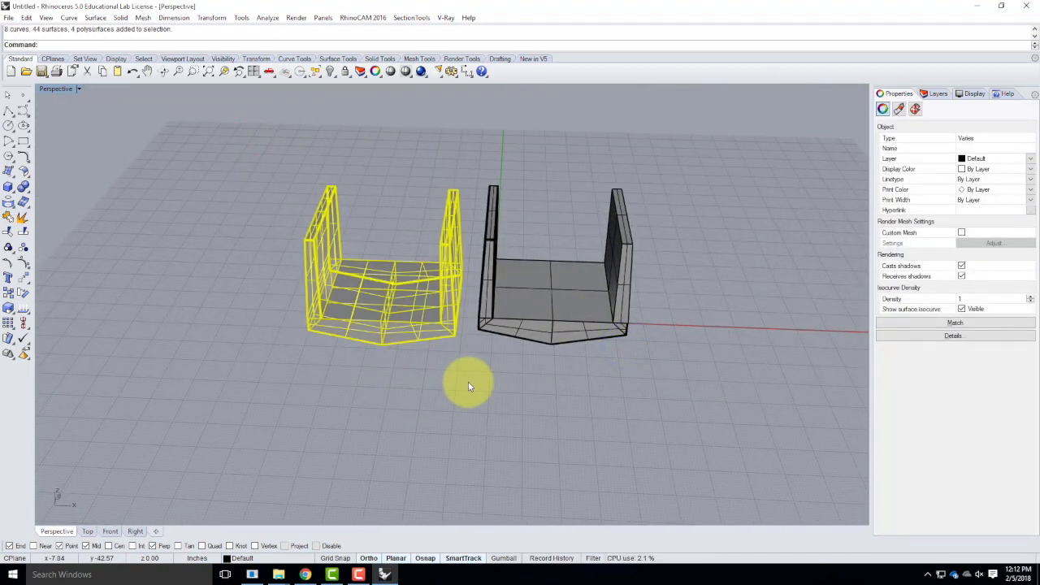
key(Delete)
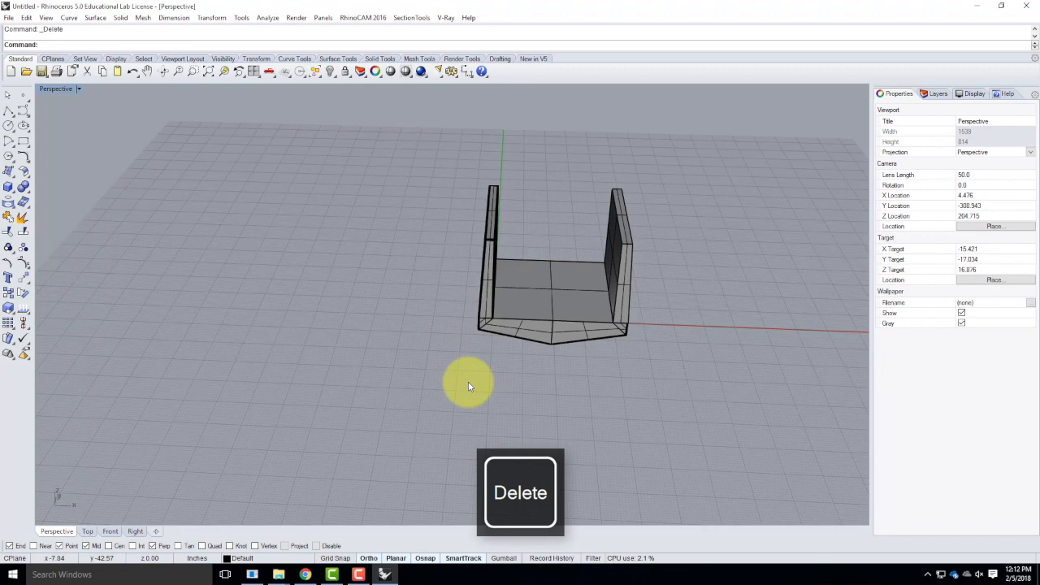
Select the whole U-shaped model and open the V-Ray material editor.
scroll(564, 214, down, 4)
scroll(581, 233, up, 7)
right_drag(581, 233, 573, 221)
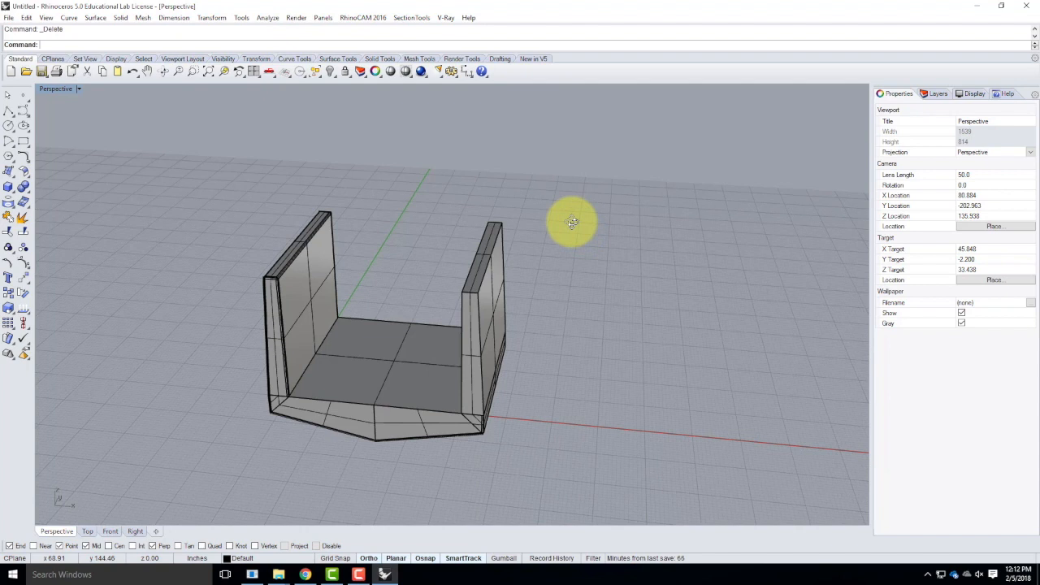
drag(170, 160, 583, 469)
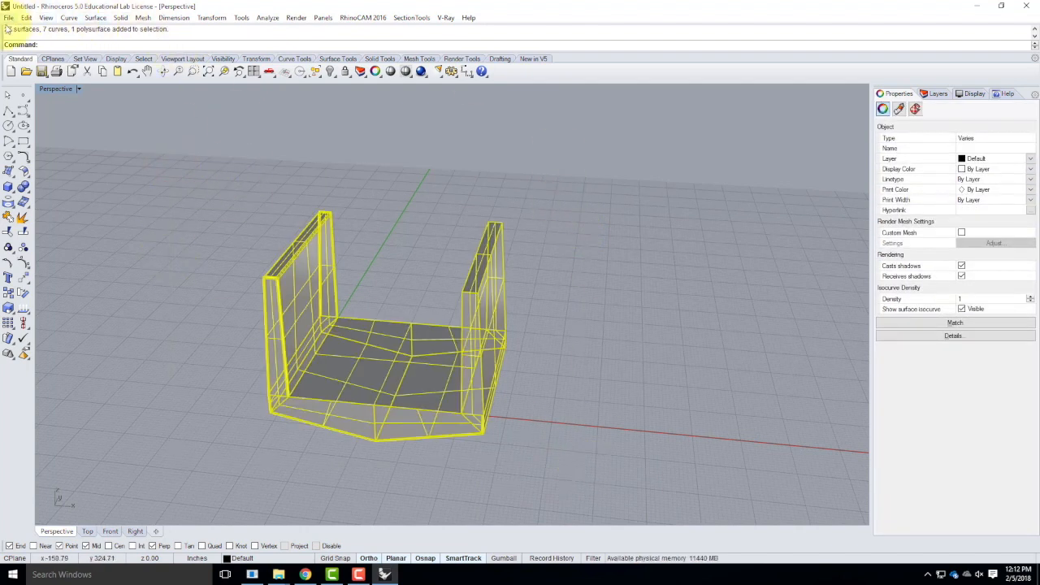
click(445, 17)
click(463, 41)
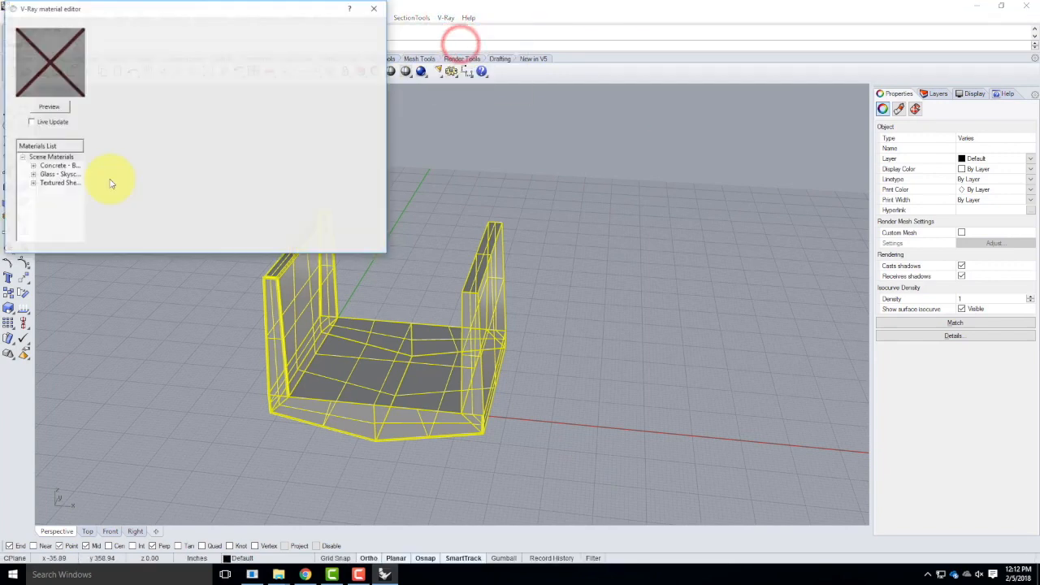
Try to load a scene material from the OneDrive folder Resources > V-Ray > V-Ray Materials > Concrete > Concrete - Basic.
click(43, 156)
right_click(46, 158)
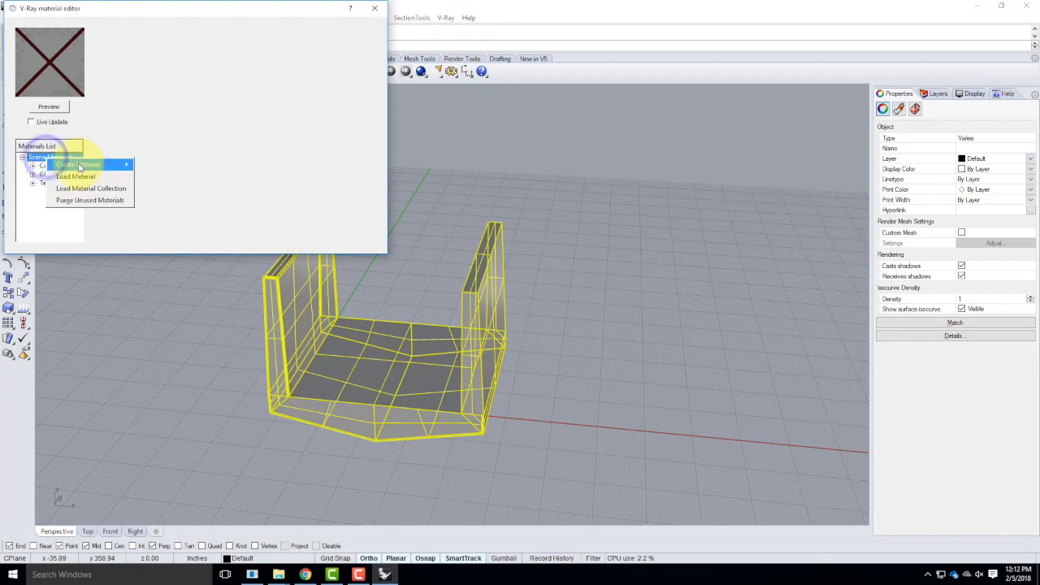
click(77, 178)
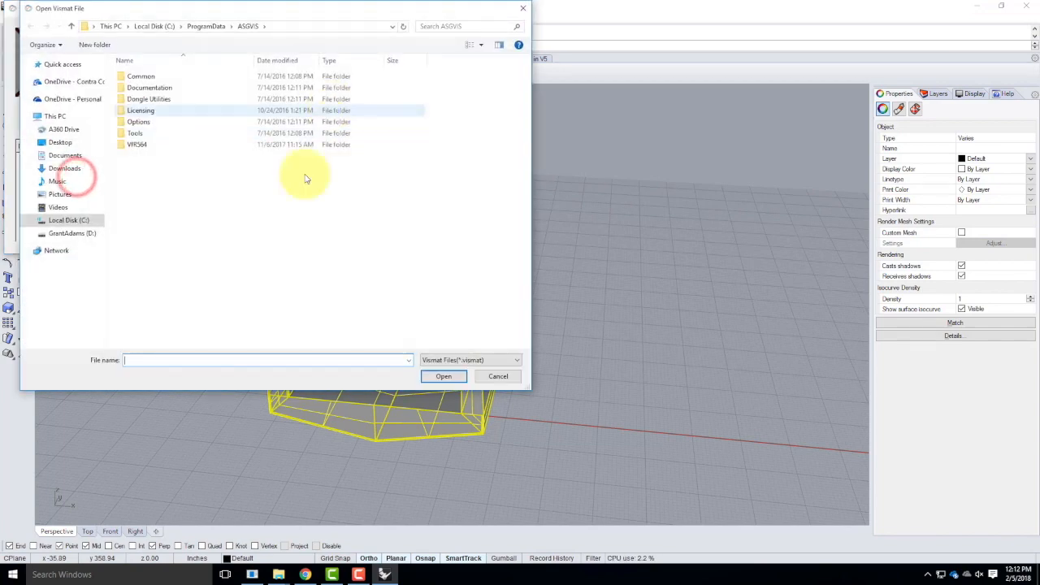
click(87, 82)
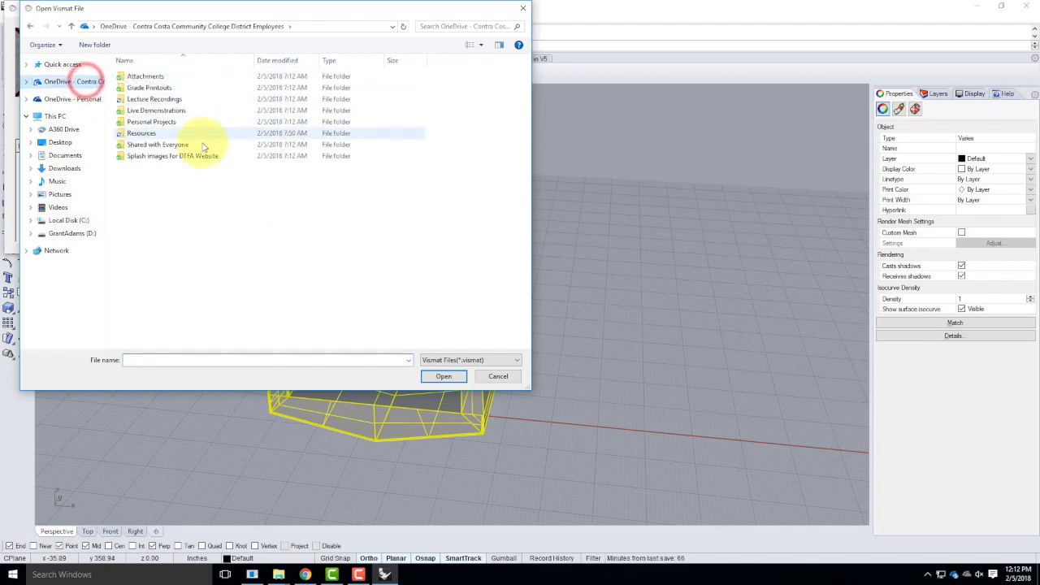
double_click(160, 133)
double_click(136, 201)
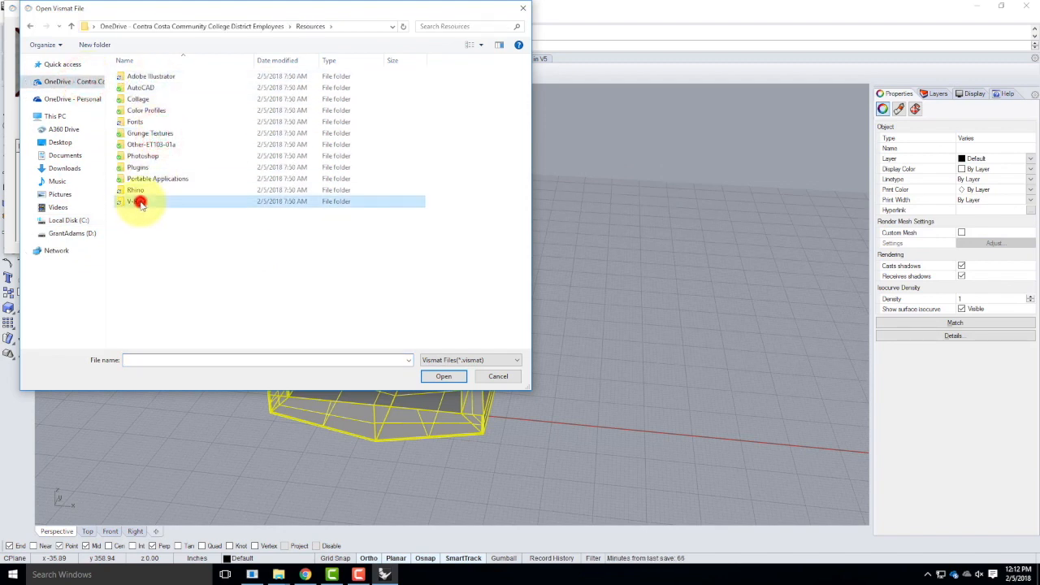
double_click(152, 98)
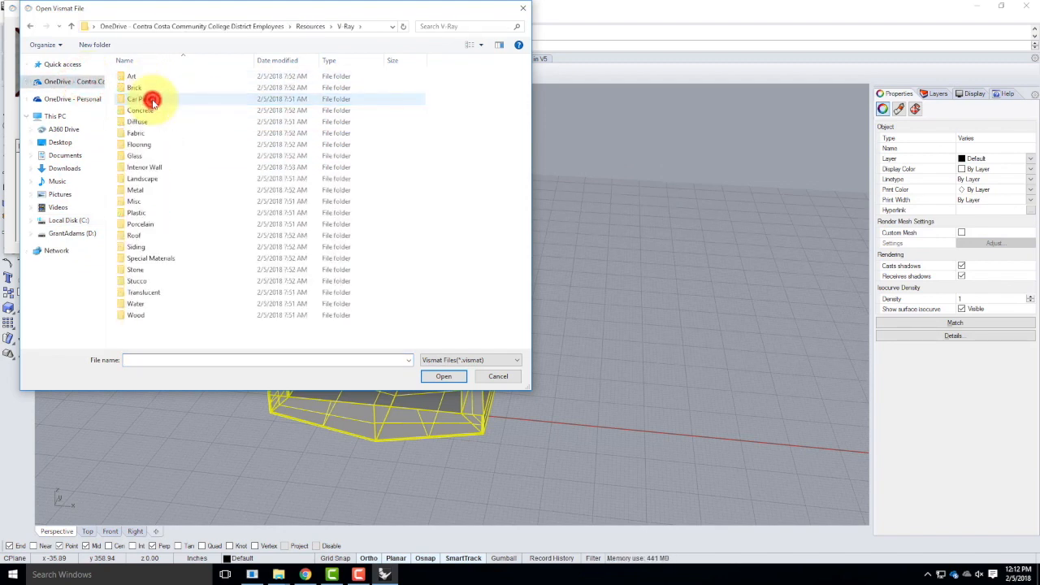
double_click(146, 109)
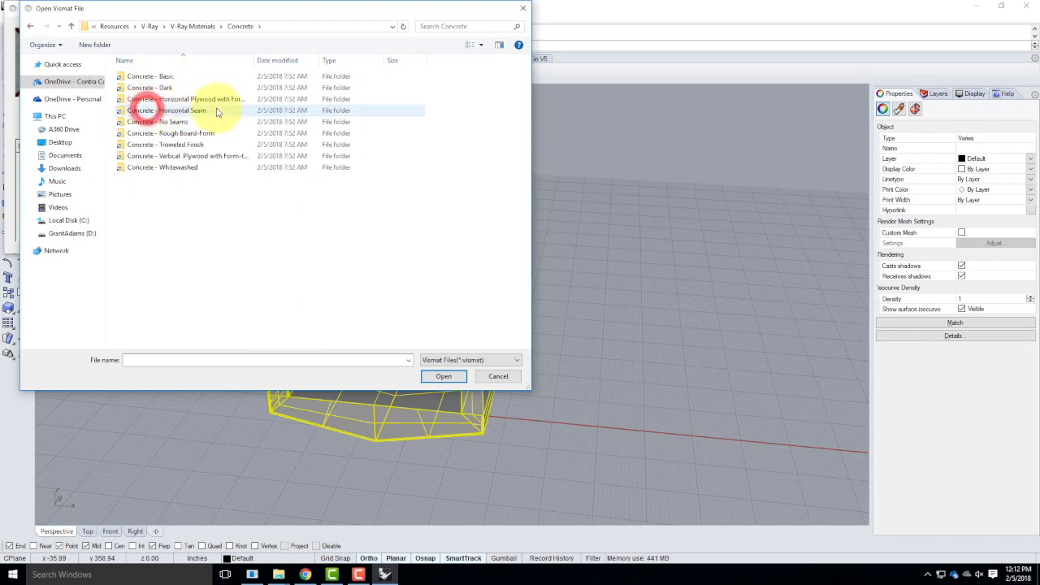
double_click(167, 79)
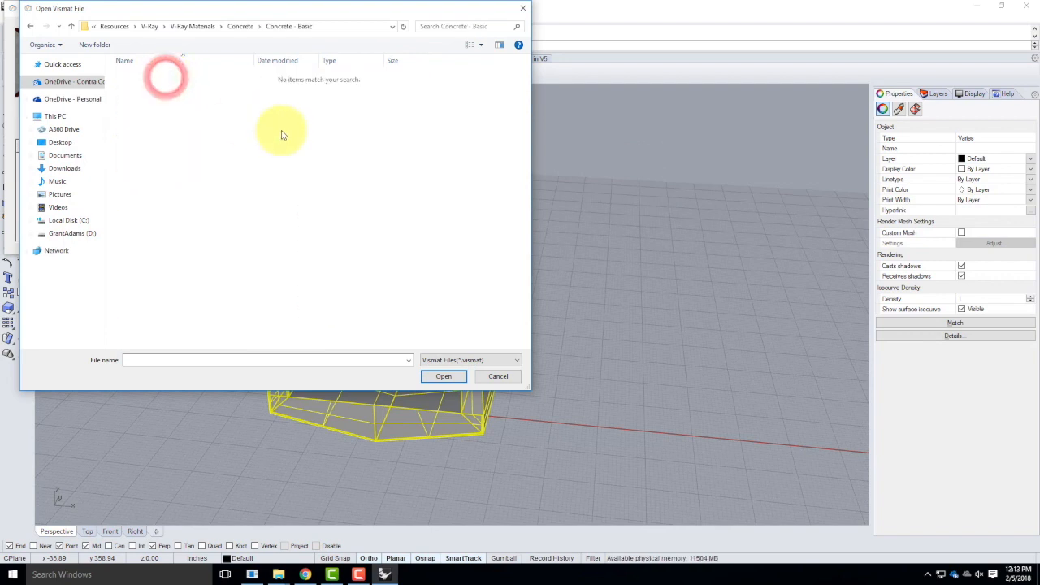
click(498, 376)
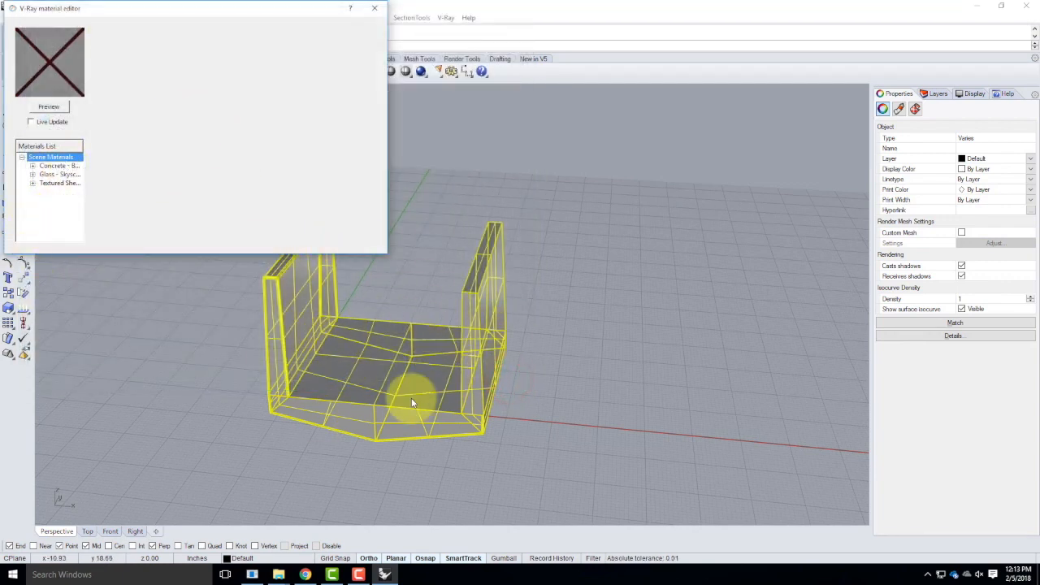
click(375, 8)
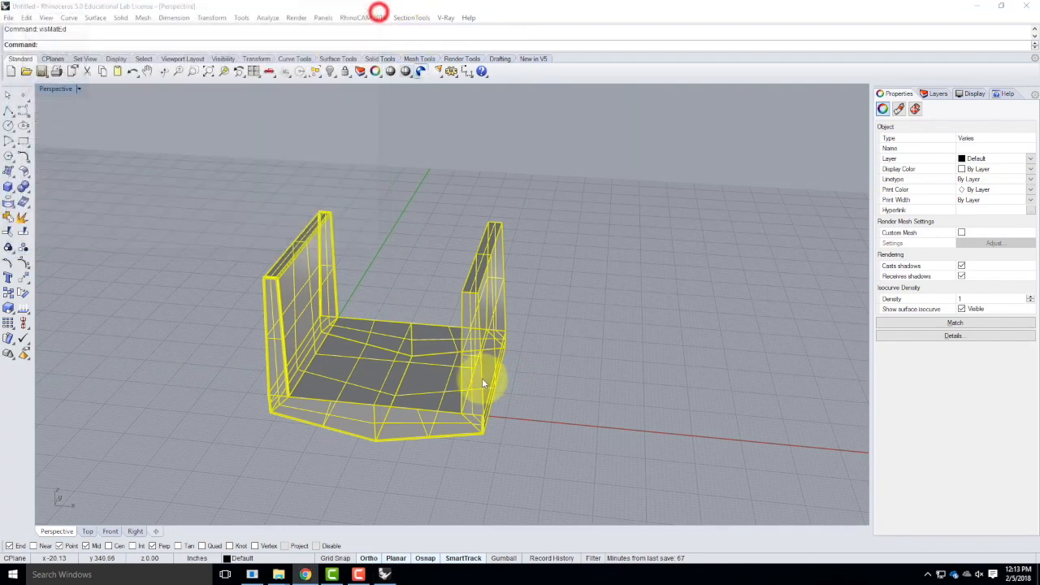
scroll(619, 356, down, 2)
scroll(609, 366, down, 1)
scroll(643, 376, up, 1)
click(646, 377)
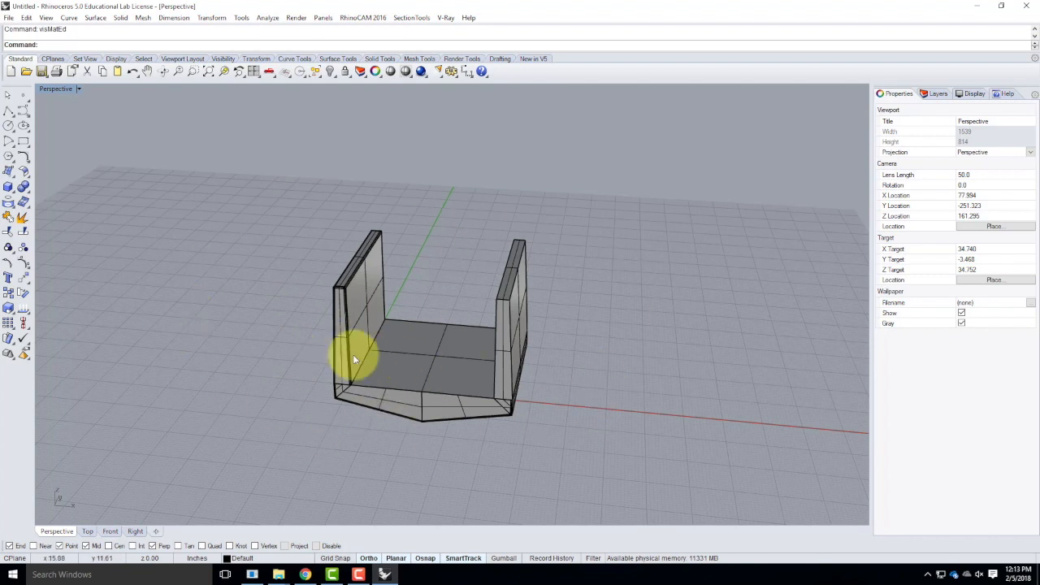
right_drag(511, 399, 506, 395)
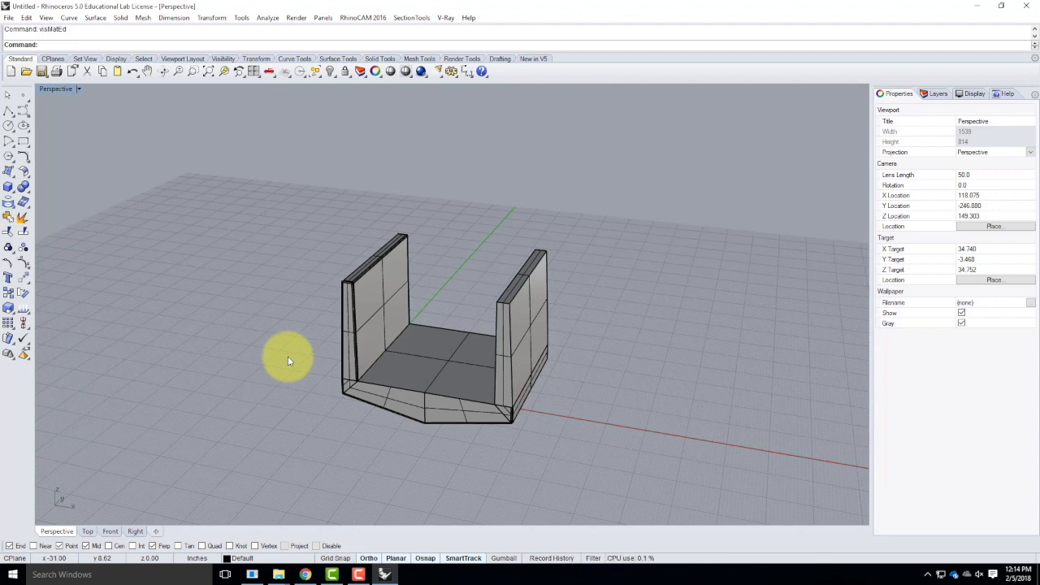
click(358, 574)
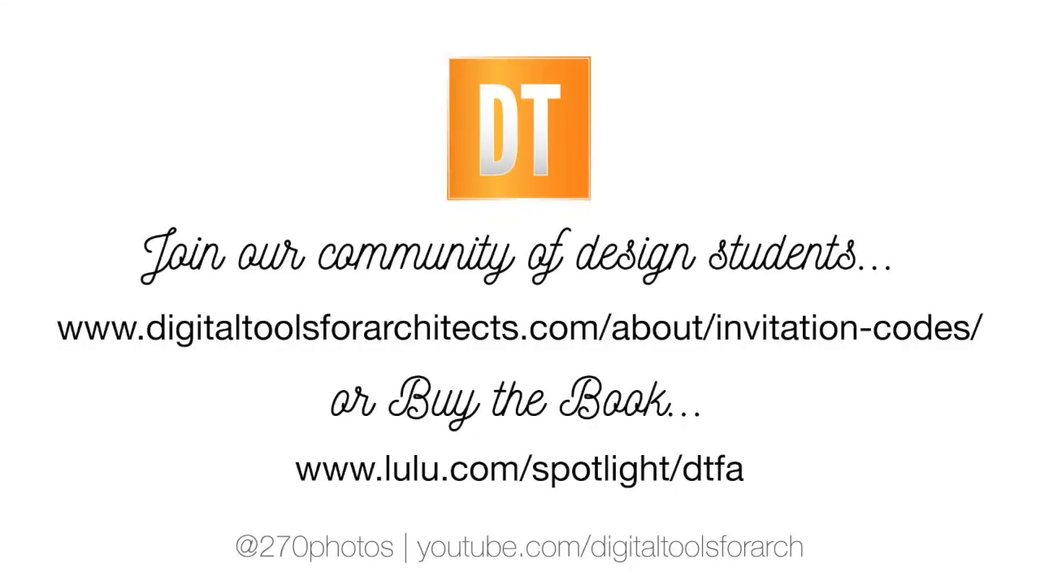